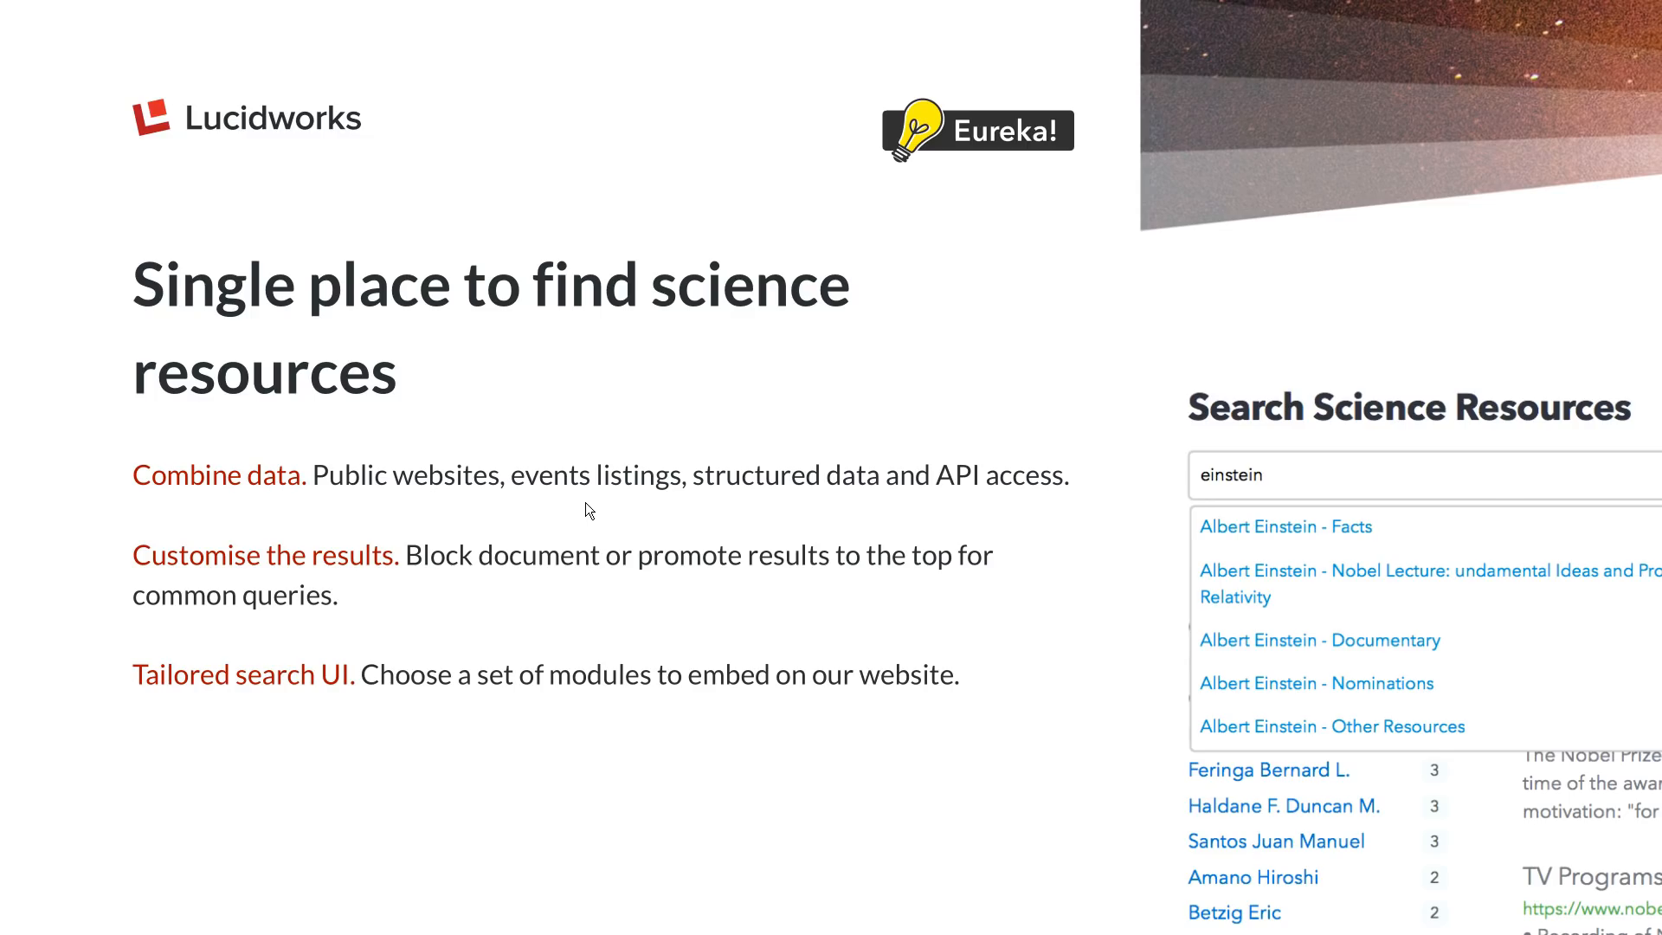
# Exit the slideshow, switch to the Lucidworks Cloud page in Safari, and reposition and enlarge the browser window.
pyautogui.press('Escape')
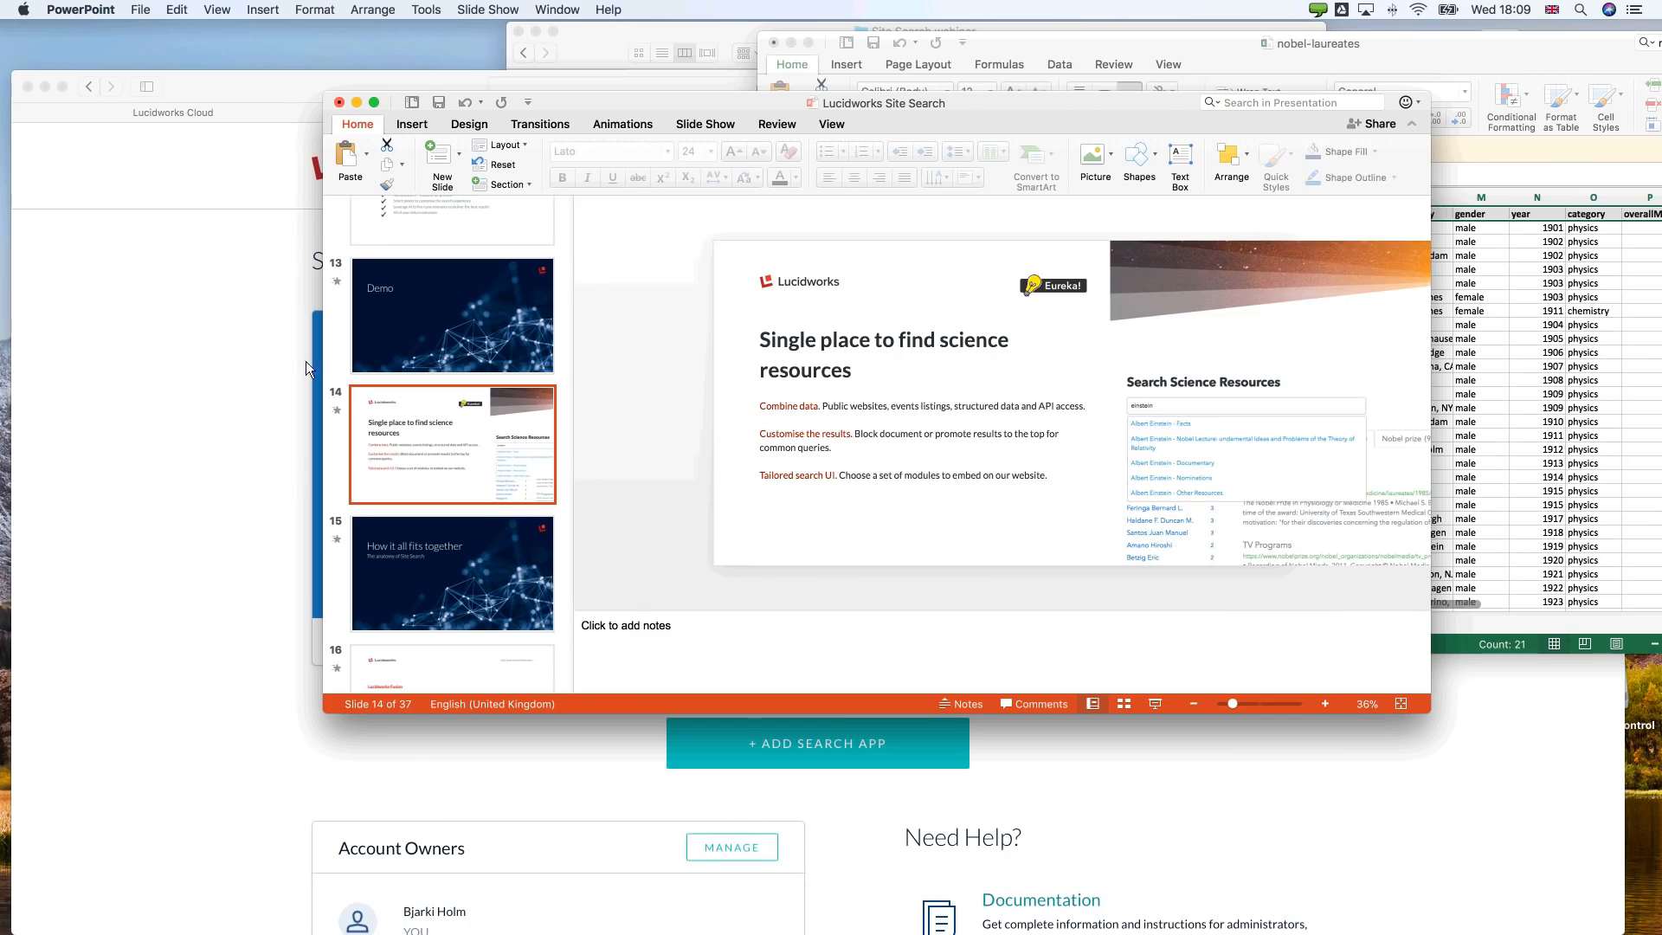
pyautogui.click(184, 332)
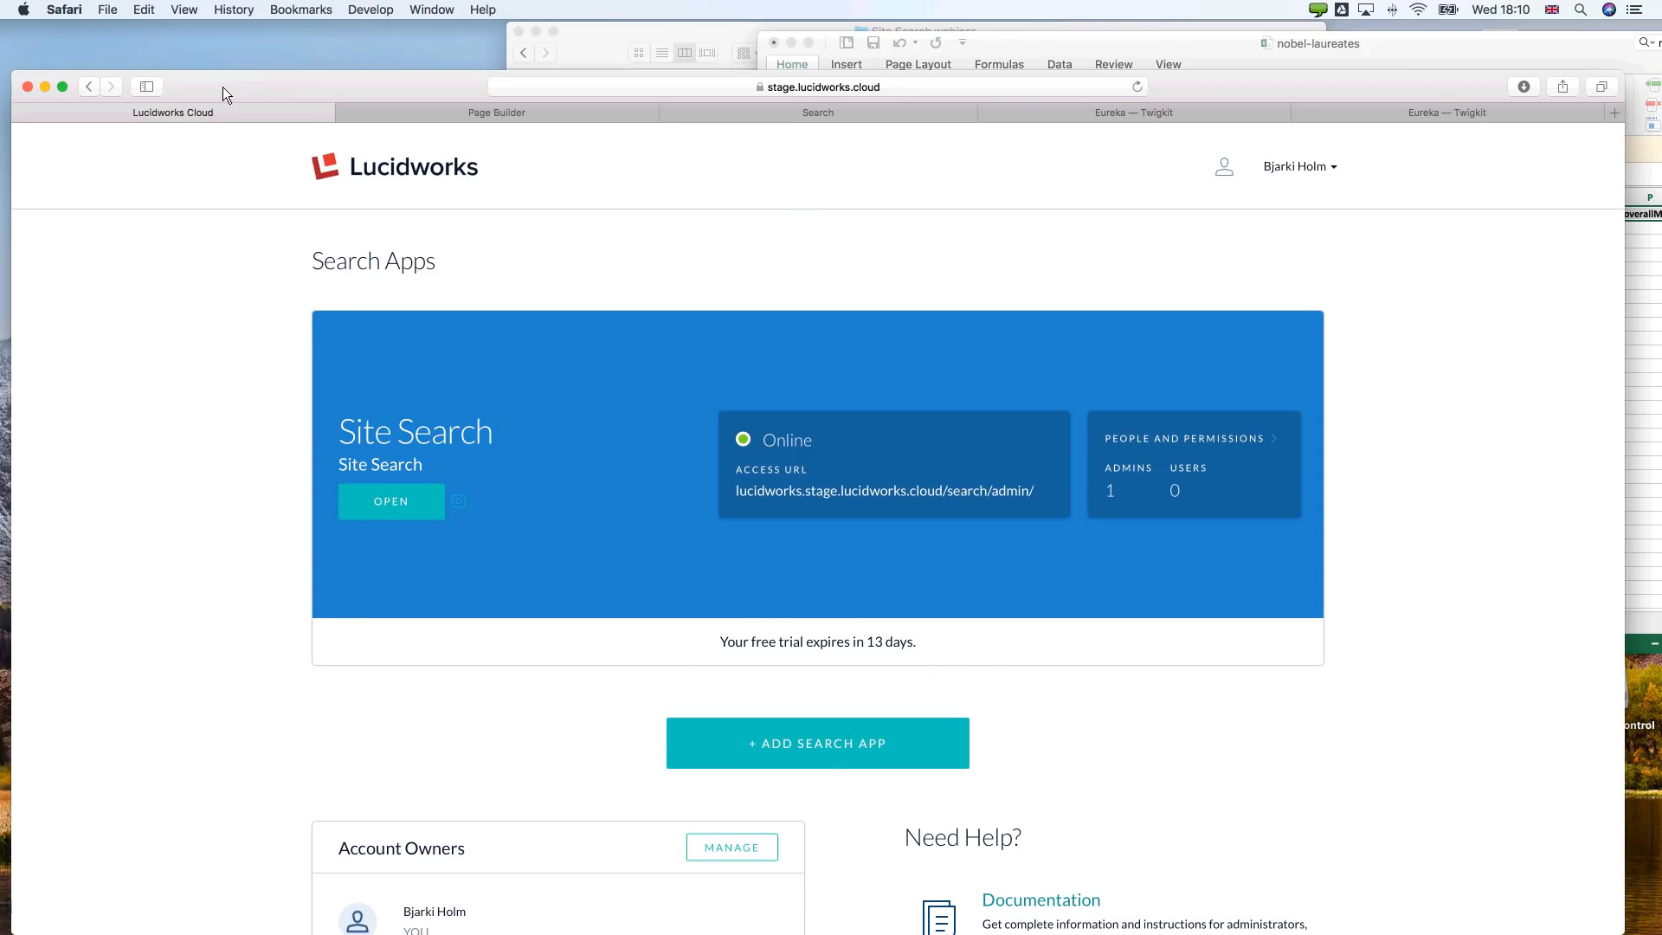
pyautogui.moveTo(222, 86); pyautogui.dragTo(213, 36)
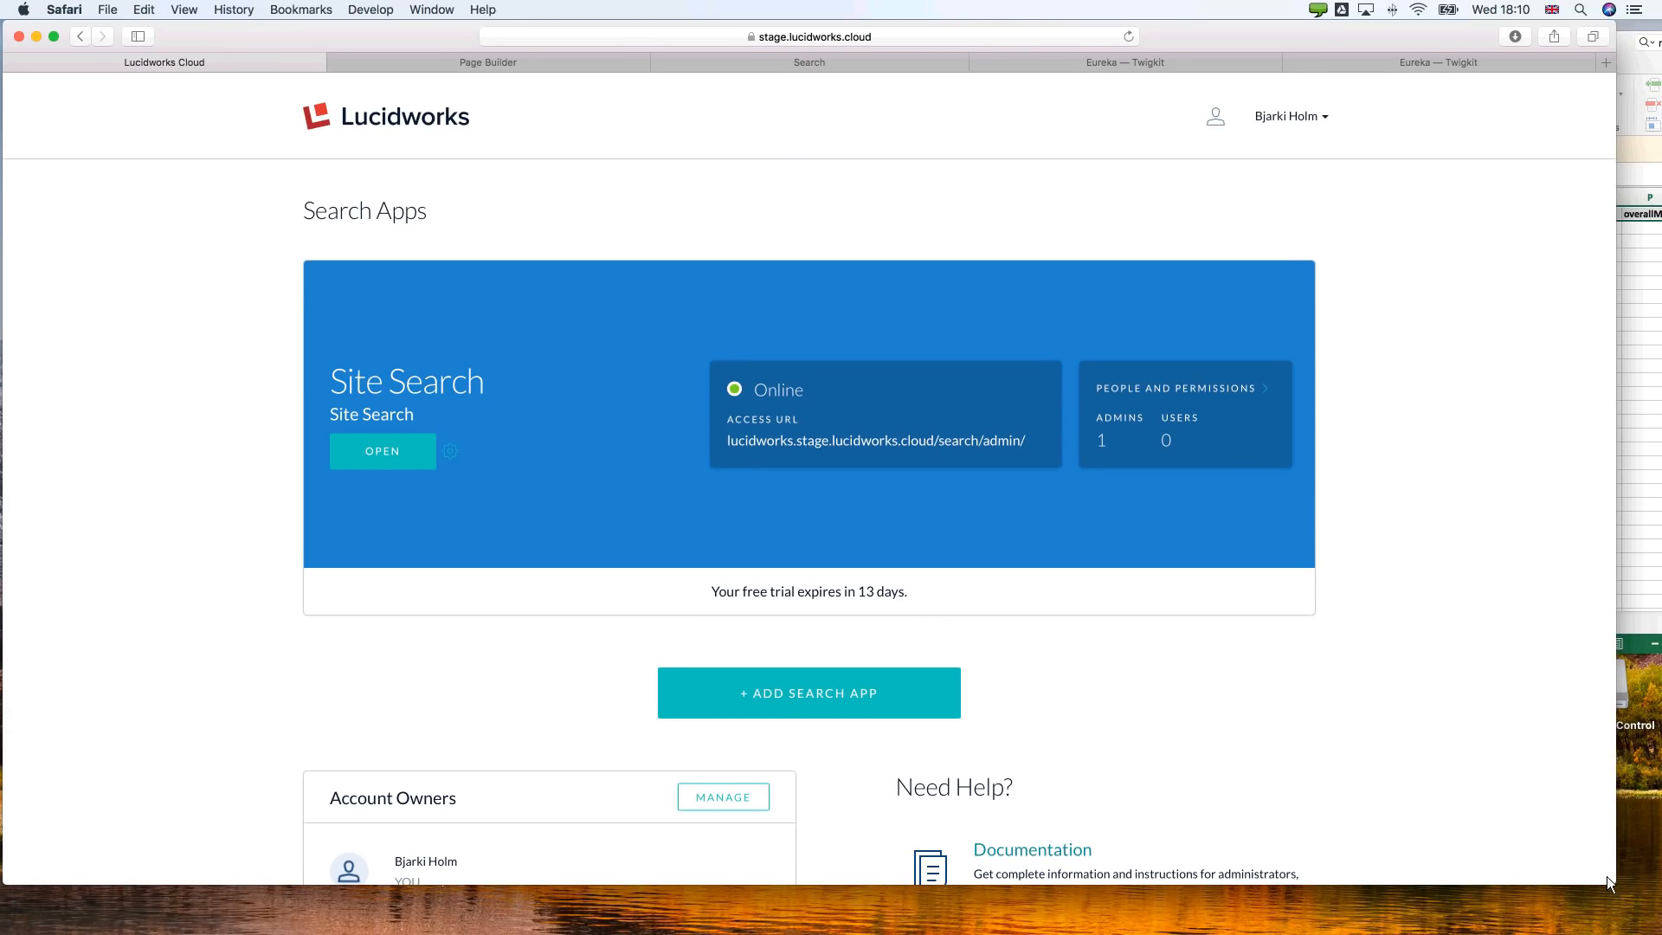
pyautogui.moveTo(1608, 879); pyautogui.dragTo(1637, 909)
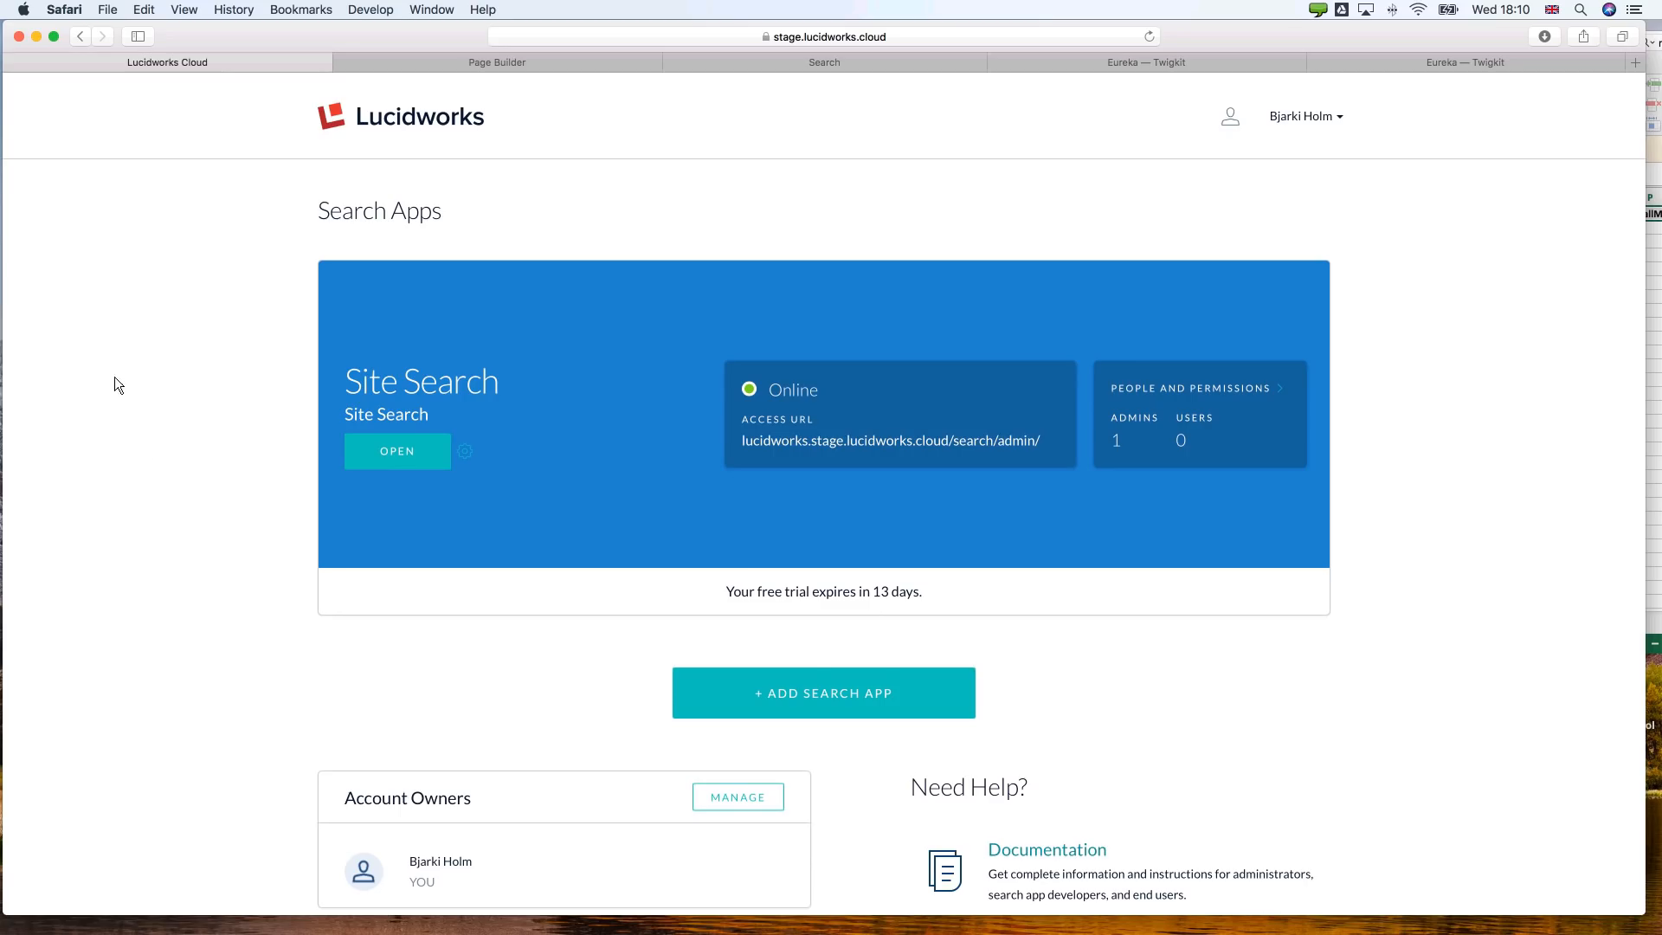
# Look over the Search Apps dashboard and switch to the Page Builder page.
pyautogui.scroll(-3, 152, 447)
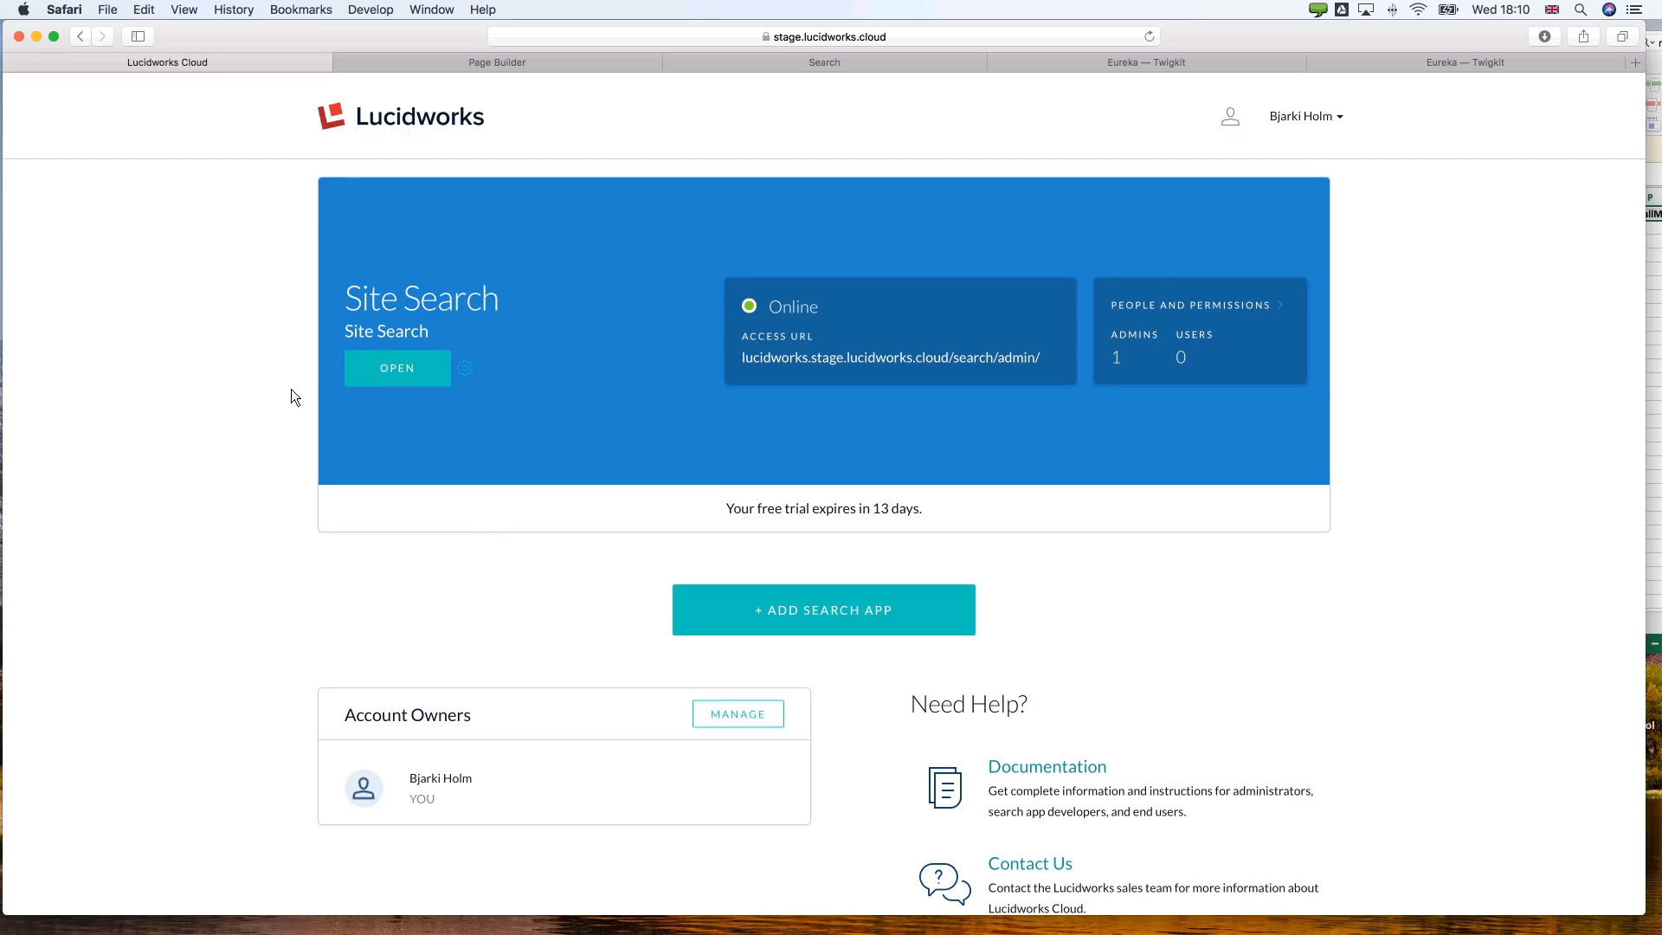
pyautogui.scroll(2, 291, 388)
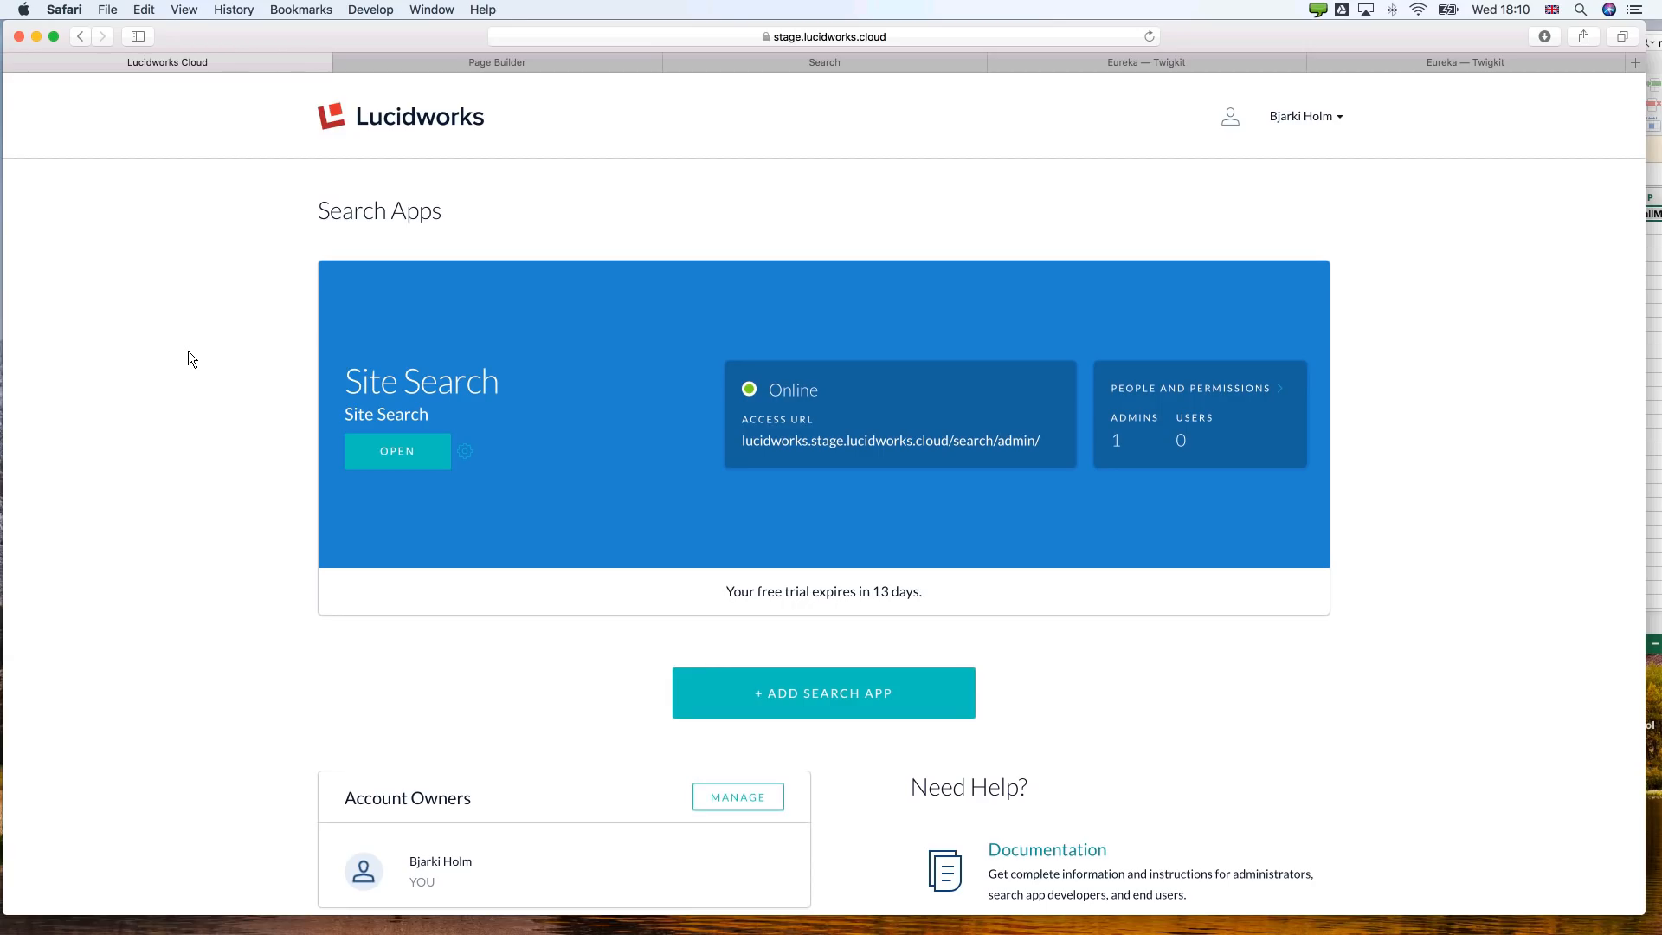
pyautogui.click(465, 64)
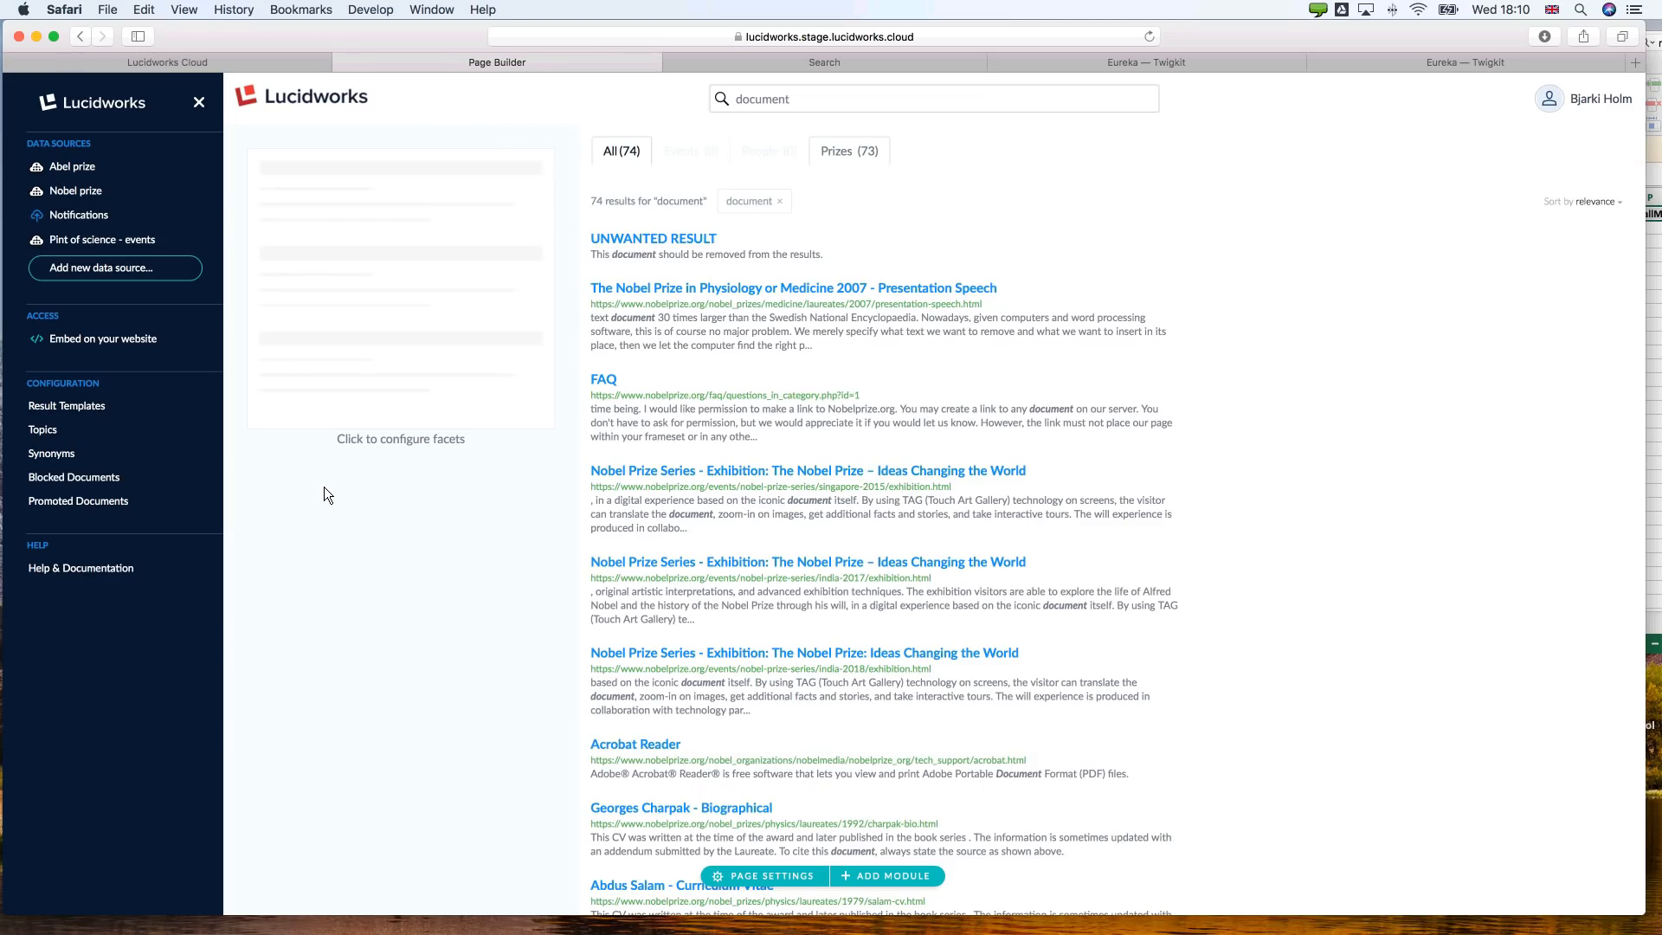
pyautogui.moveTo(305, 416)
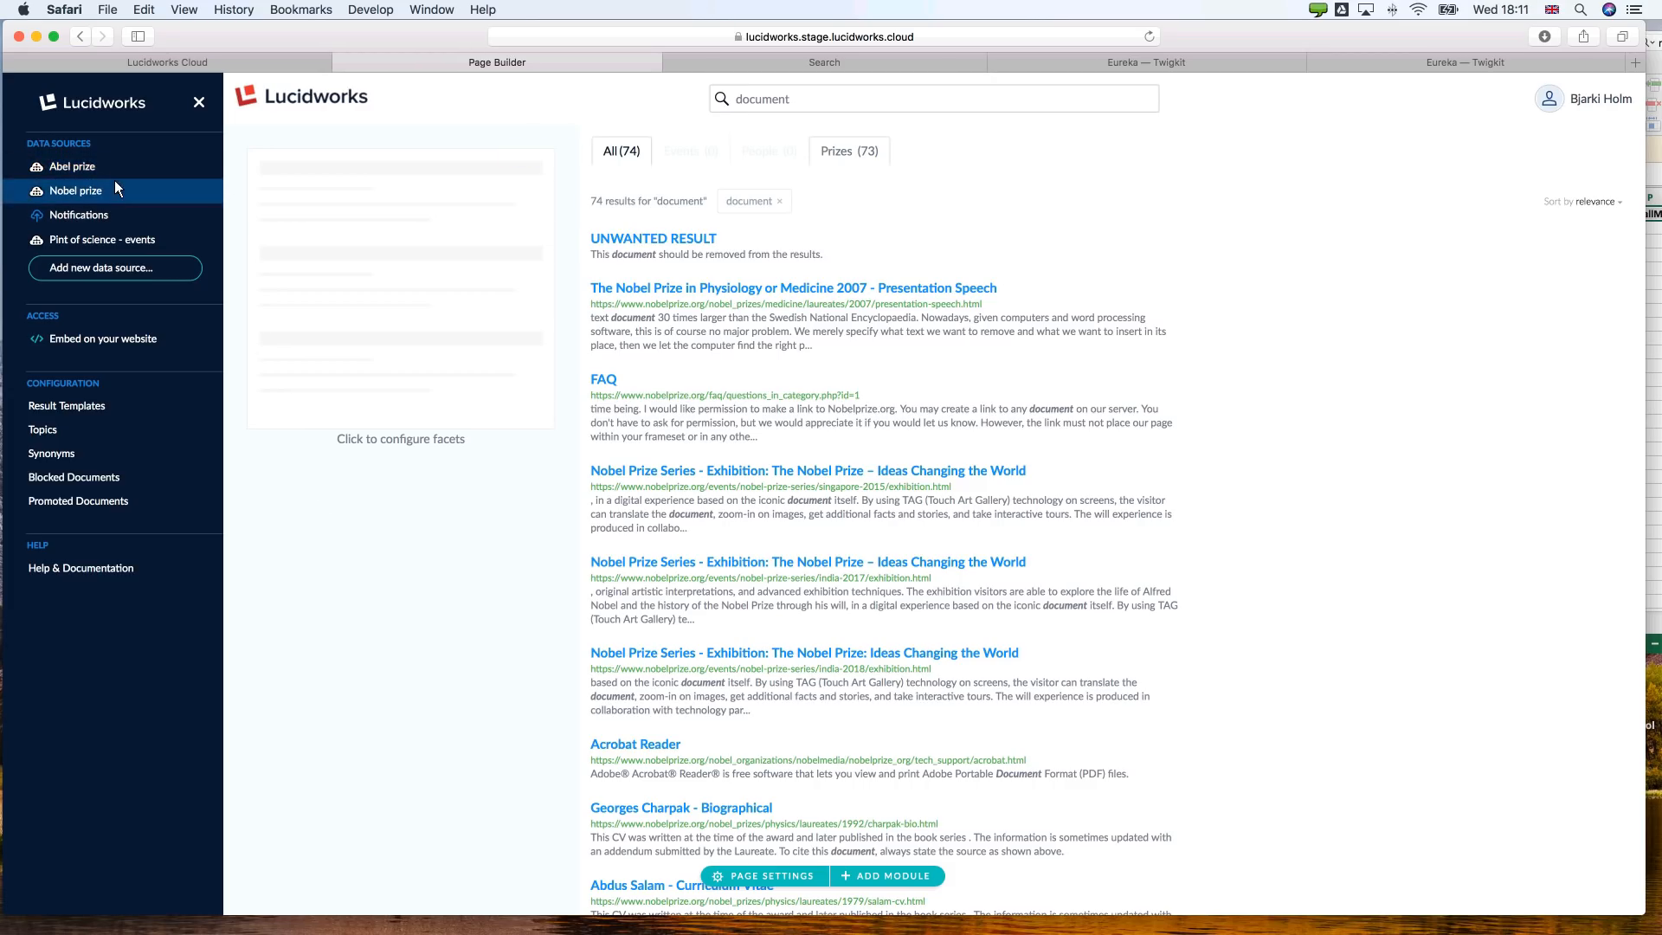
# Open the Nobel prize data source, expand its additional crawl options and check the choices for pages to include.
pyautogui.click(70, 190)
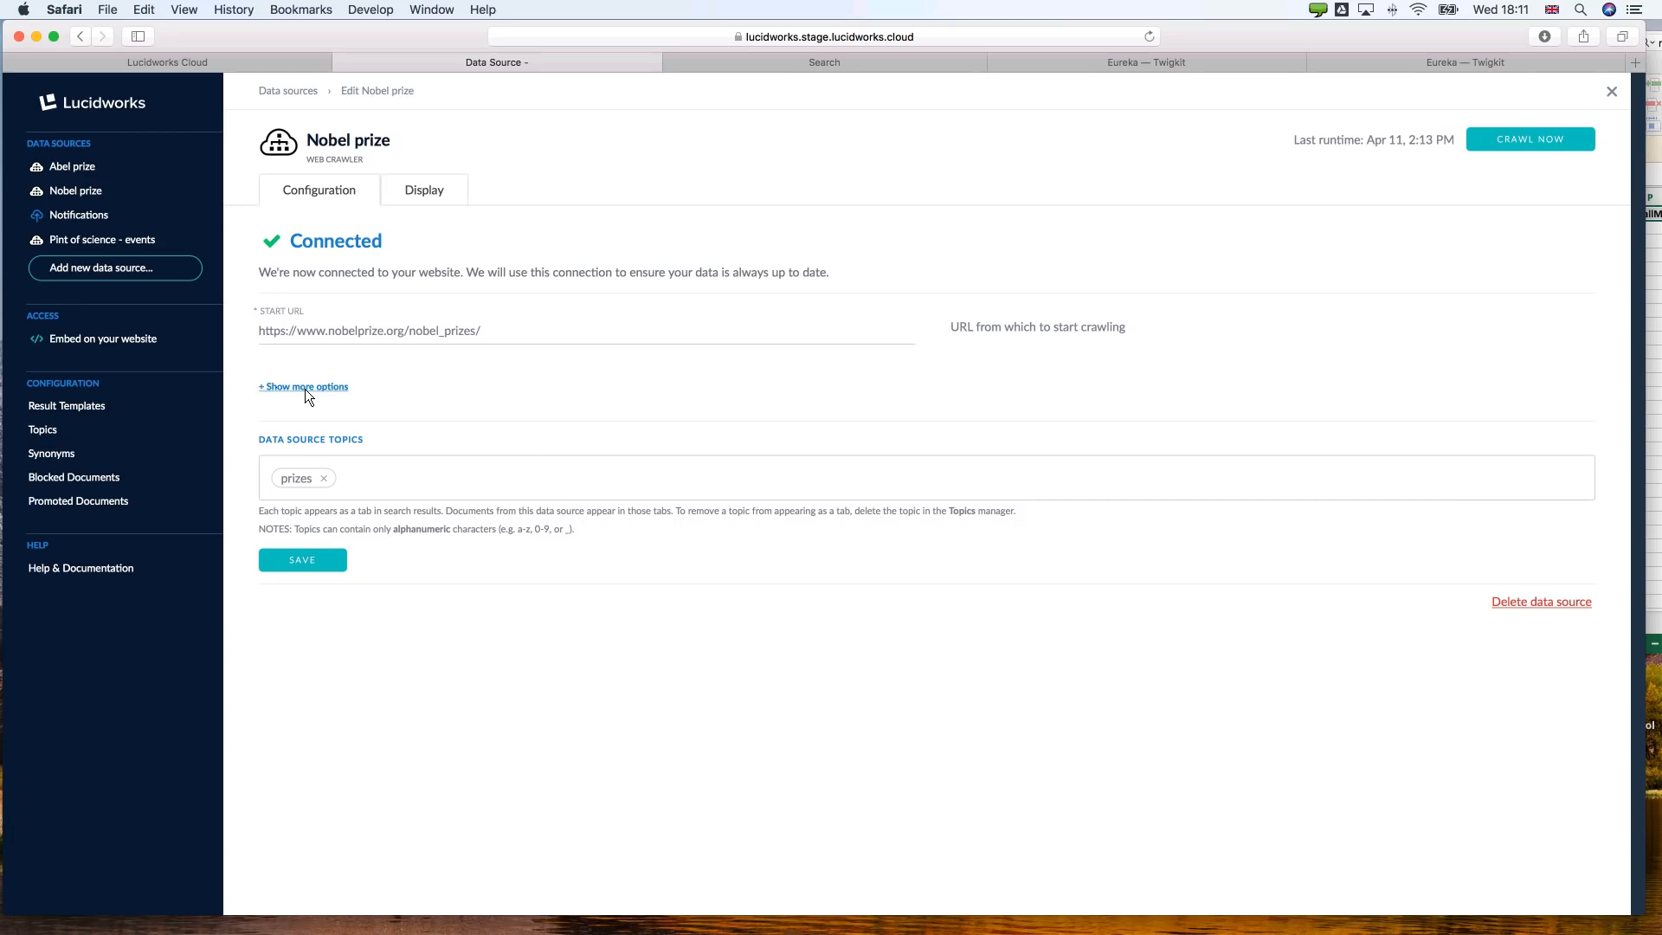
pyautogui.click(268, 387)
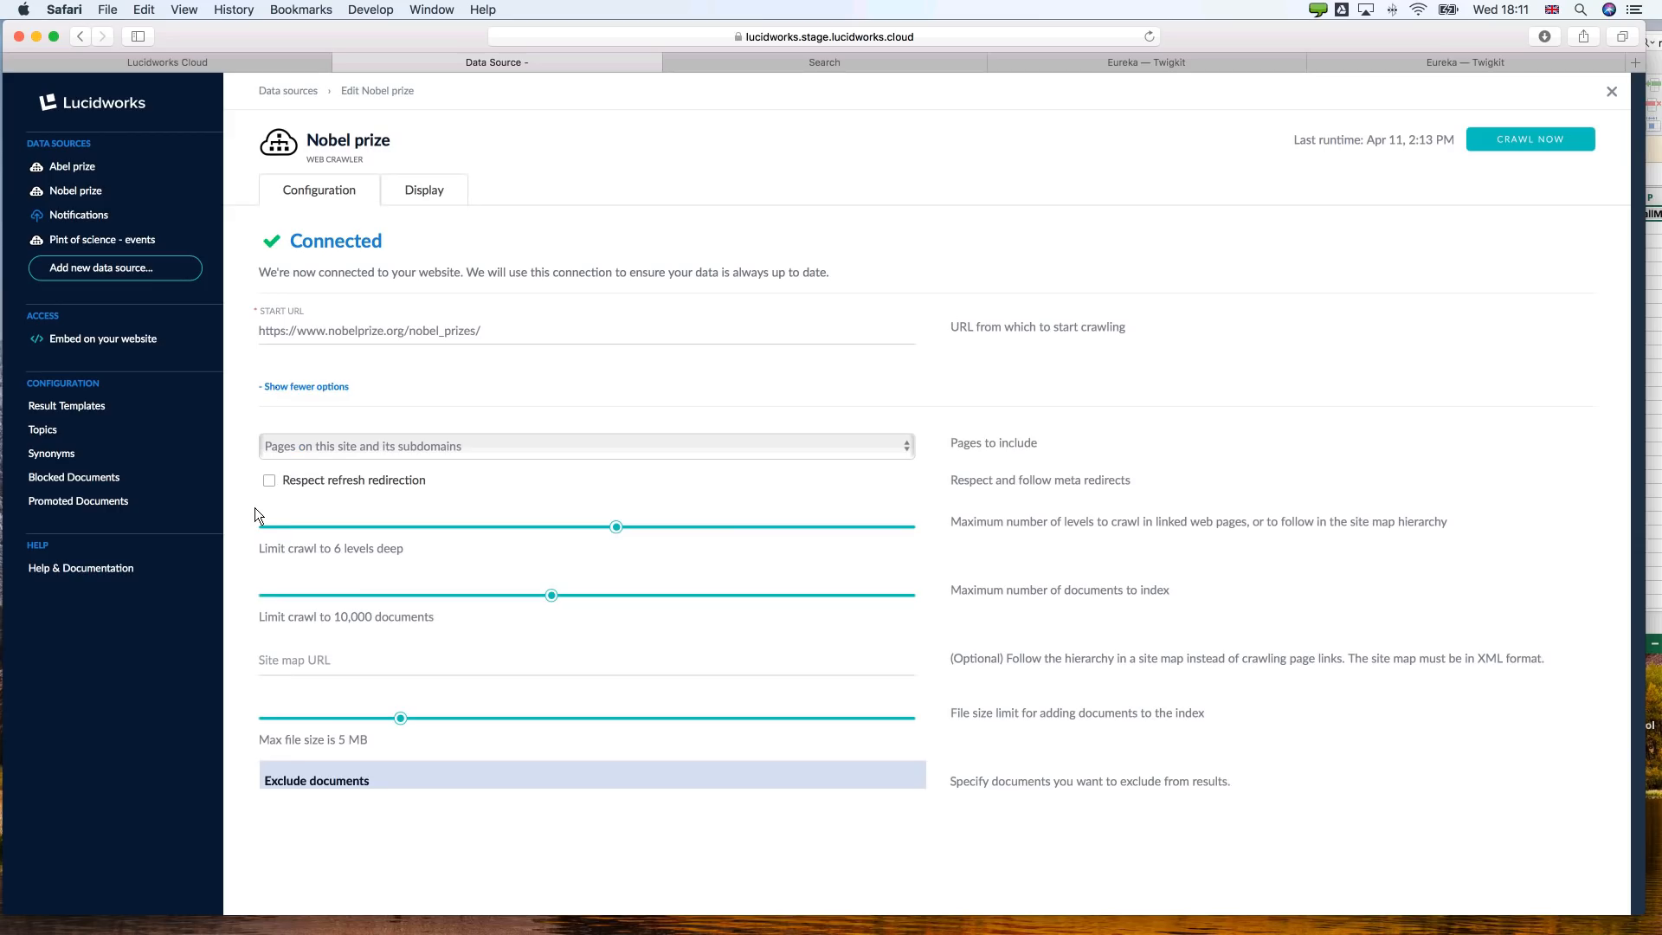
pyautogui.scroll(-2, 254, 510)
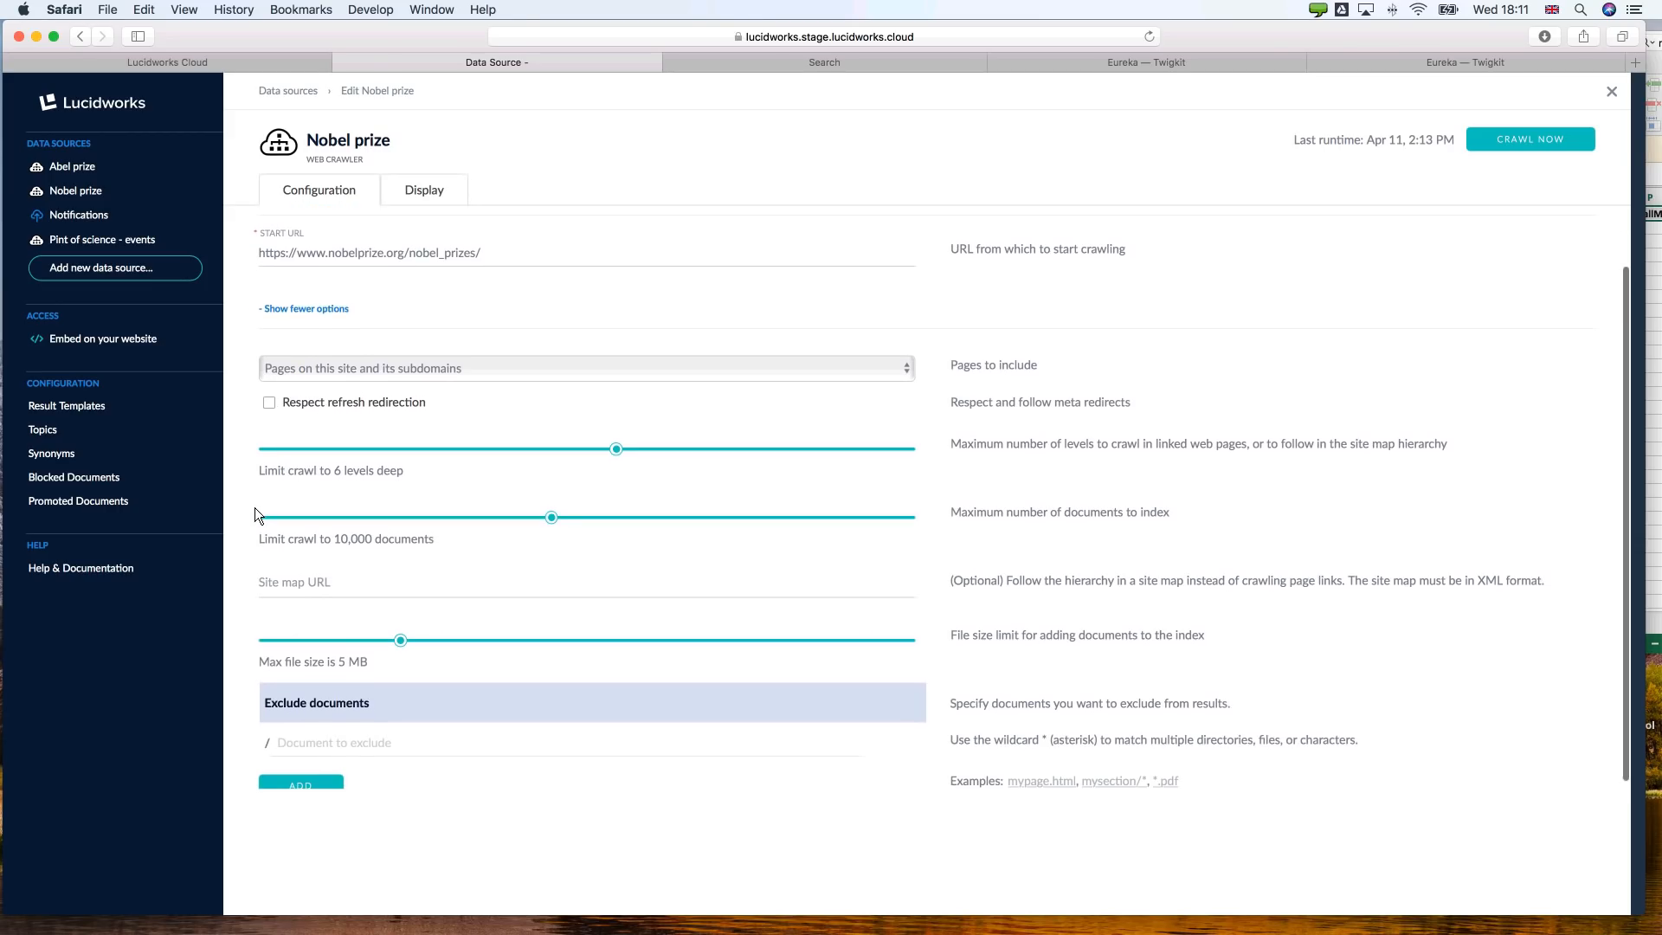
pyautogui.scroll(-1, 254, 509)
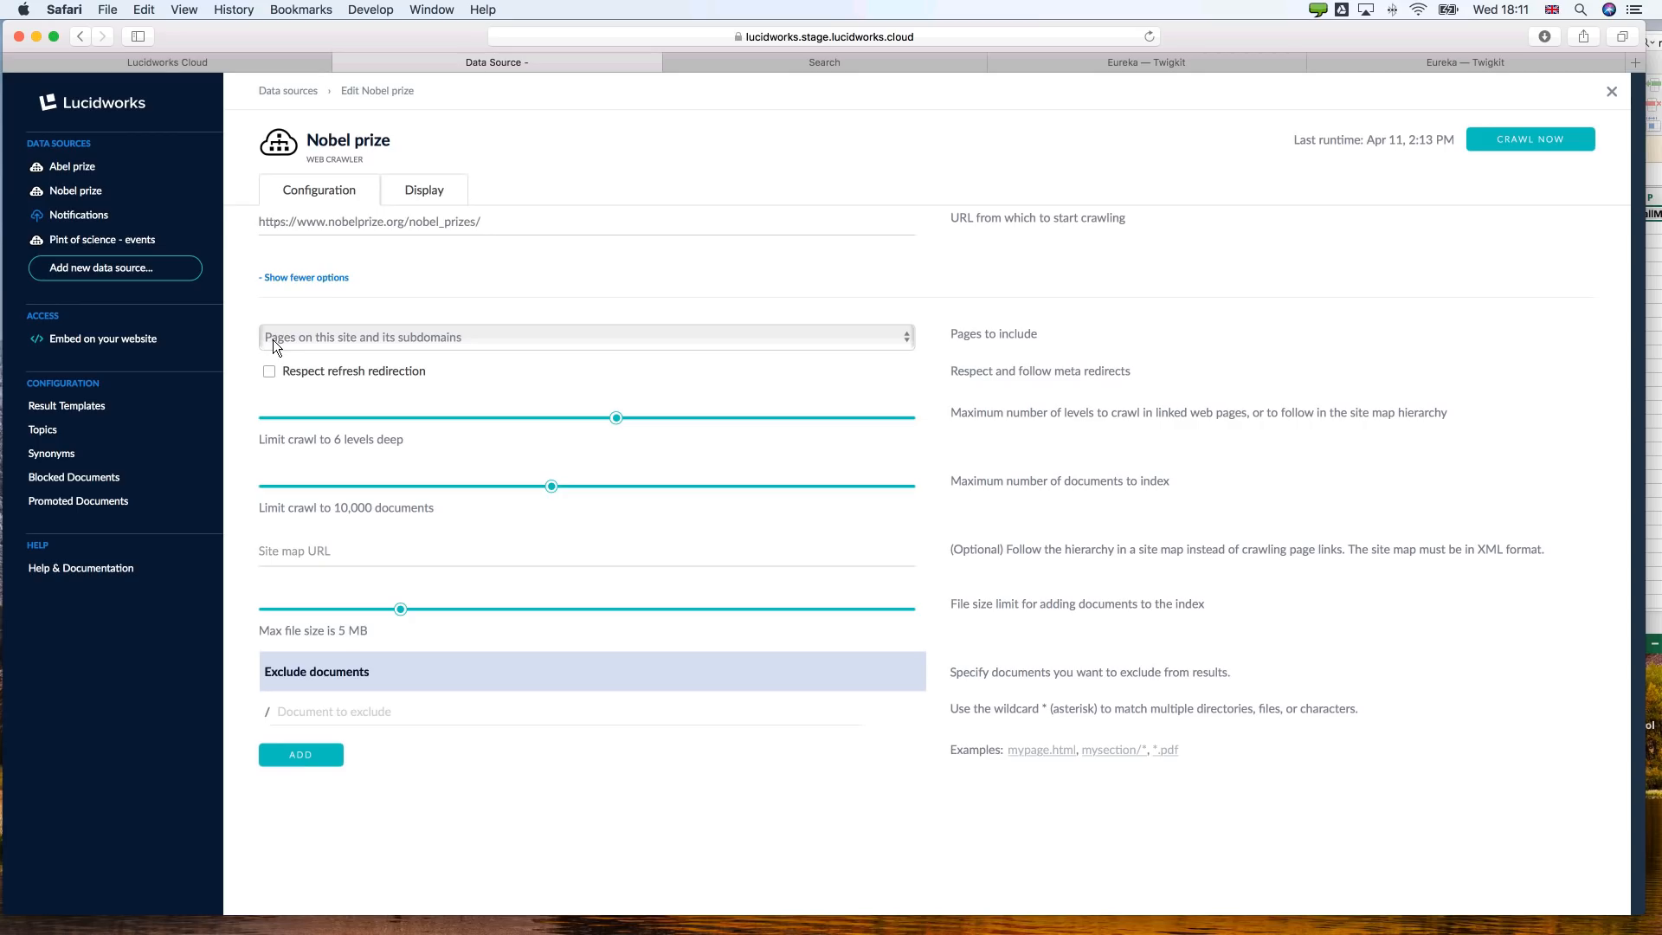
pyautogui.click(415, 341)
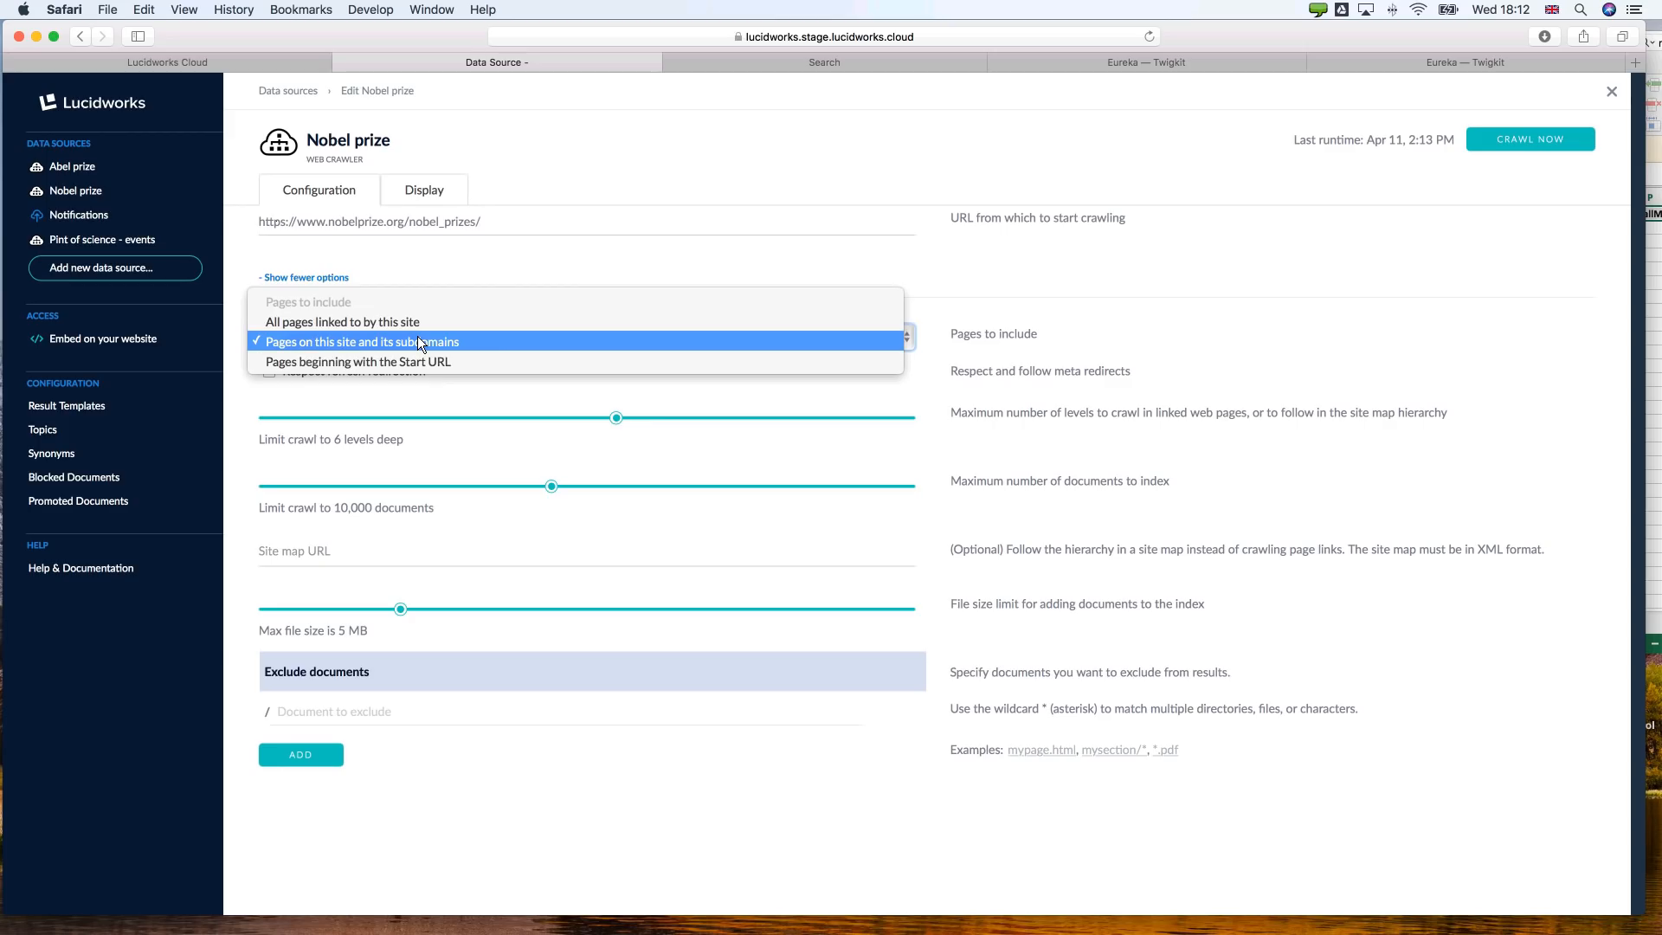
pyautogui.click(480, 270)
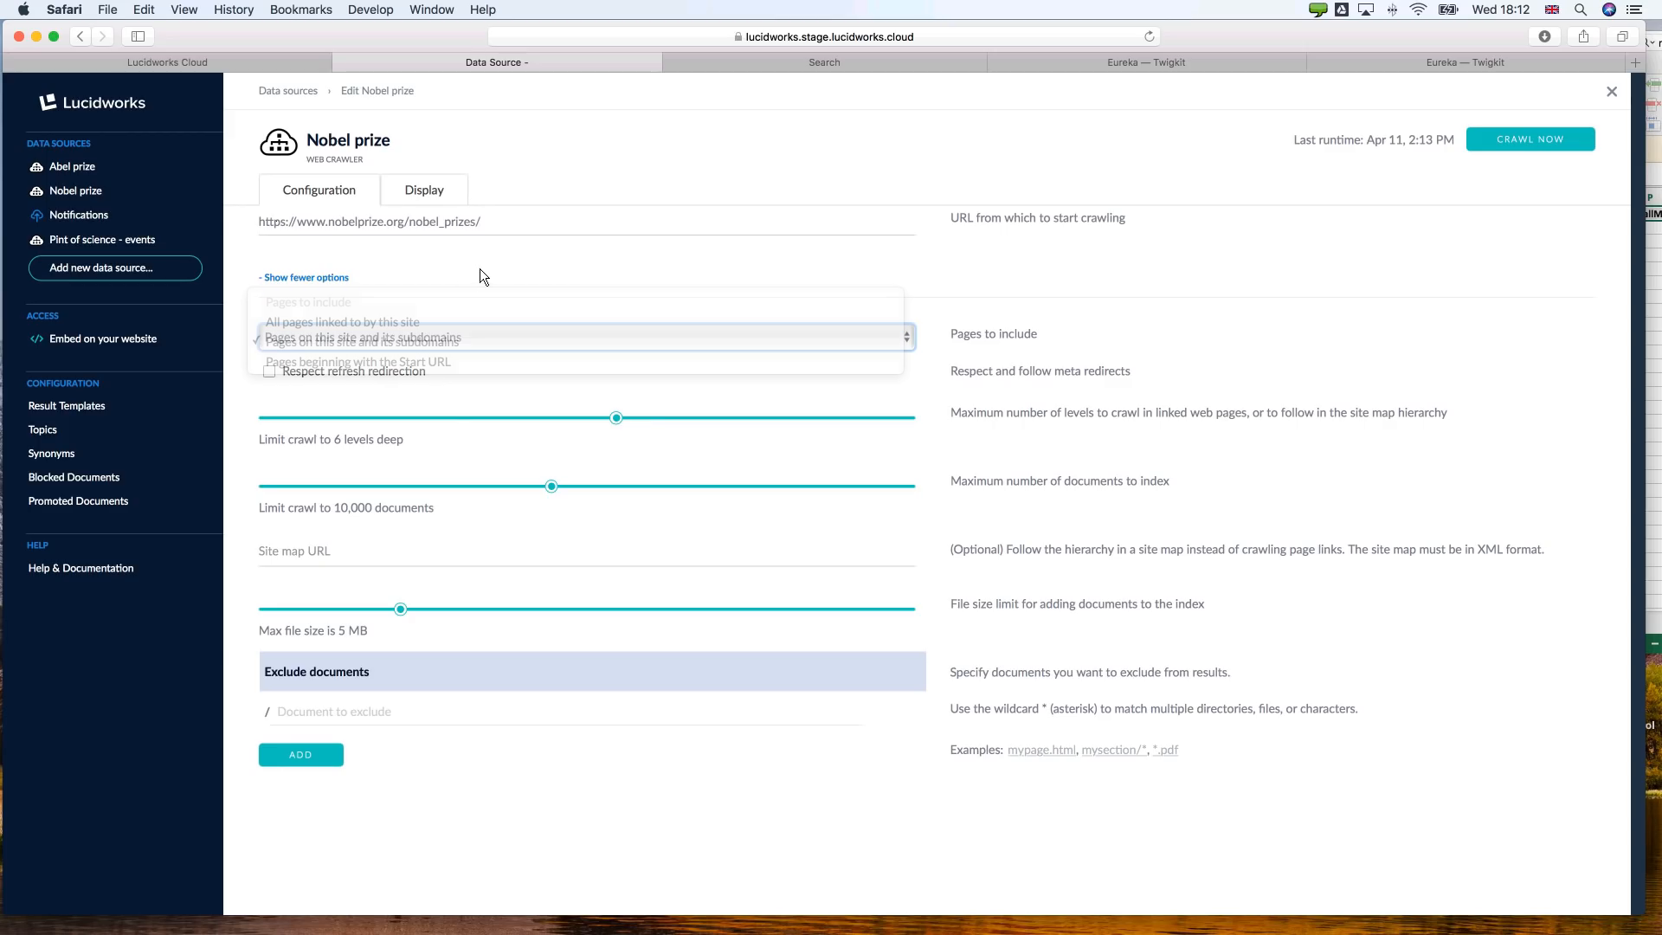
# Review the Nobel prize source's crawl limits, document exclusions and topics, and collapse the additional options.
pyautogui.scroll(-2, 443, 414)
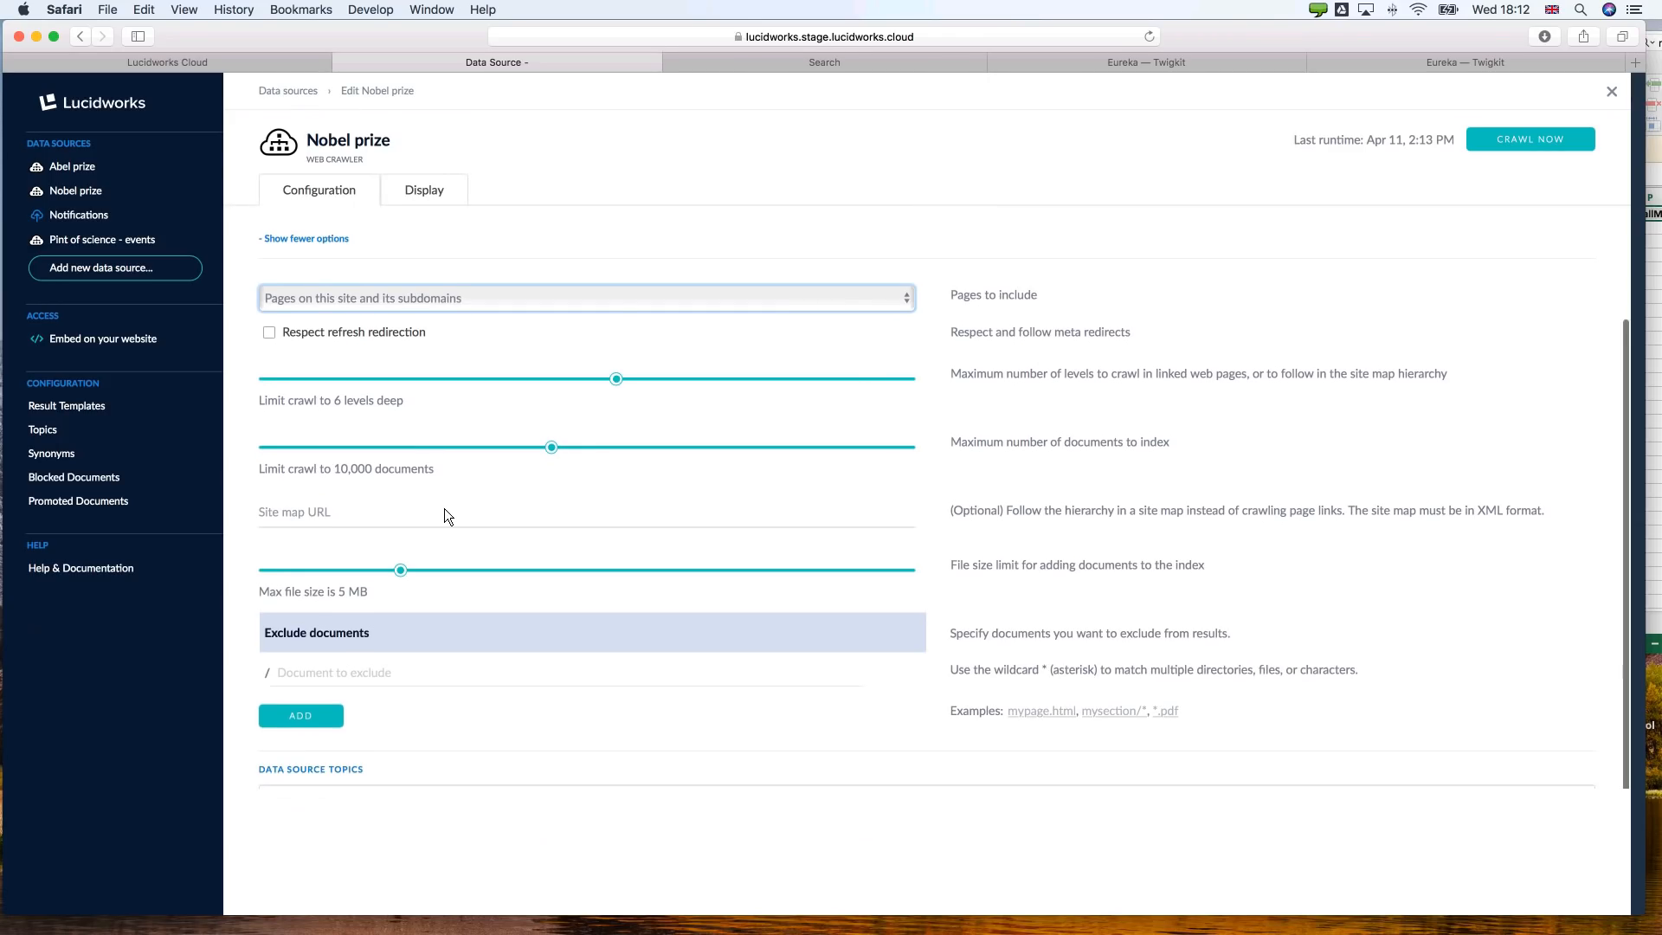
pyautogui.scroll(-4, 445, 511)
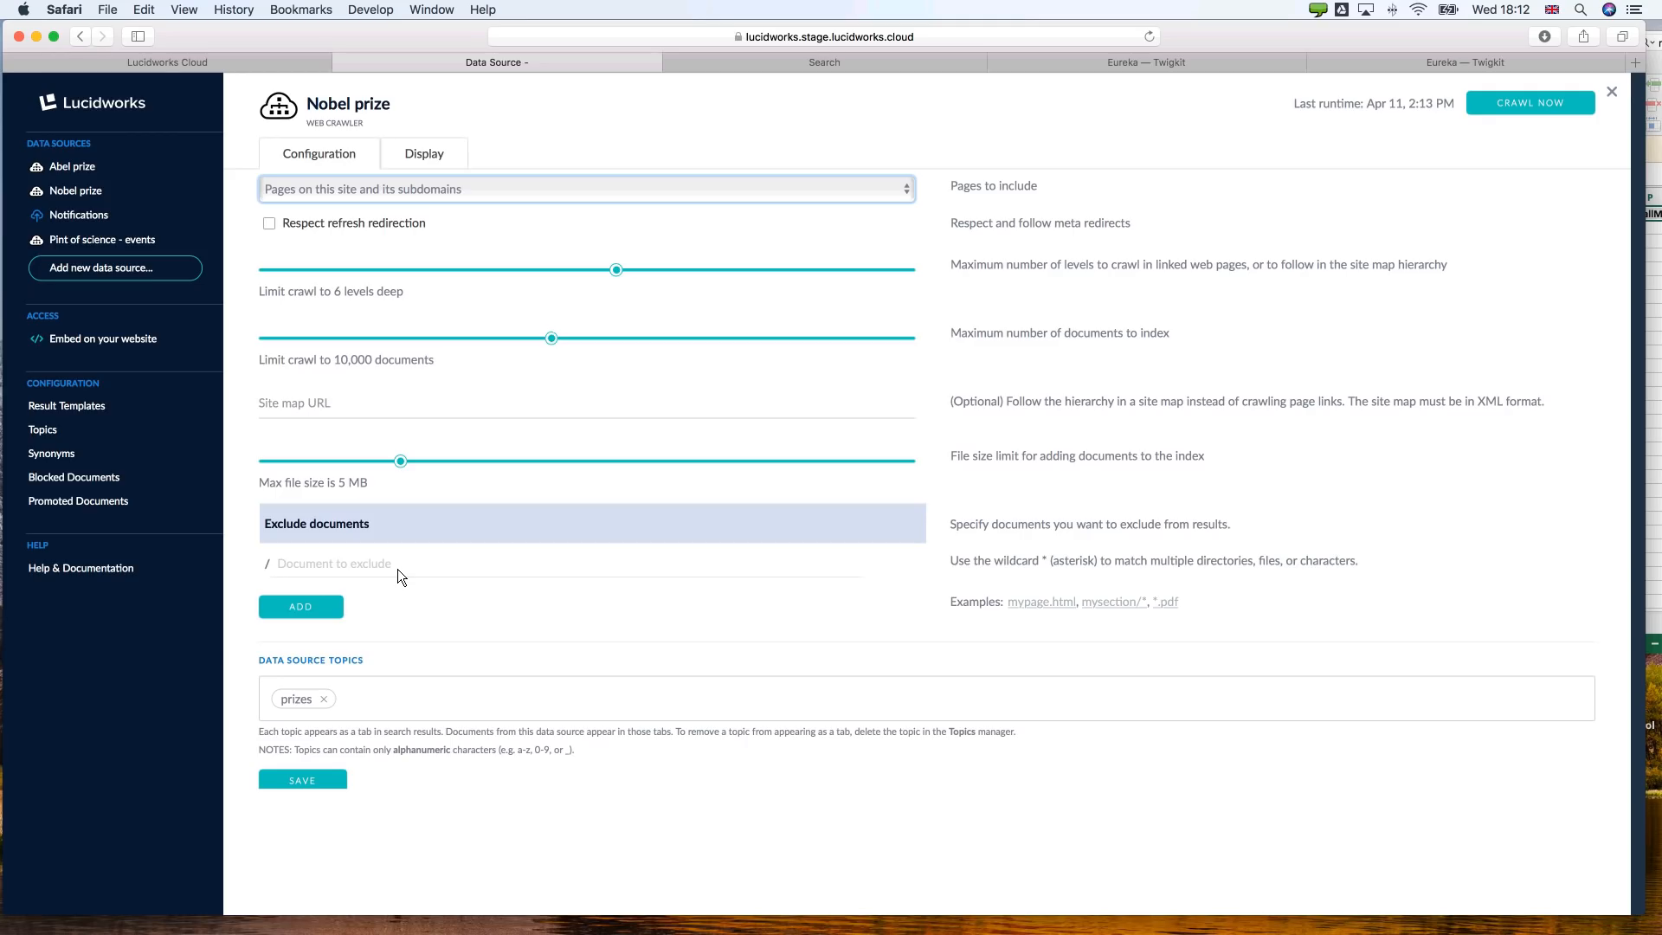
pyautogui.scroll(5, 407, 568)
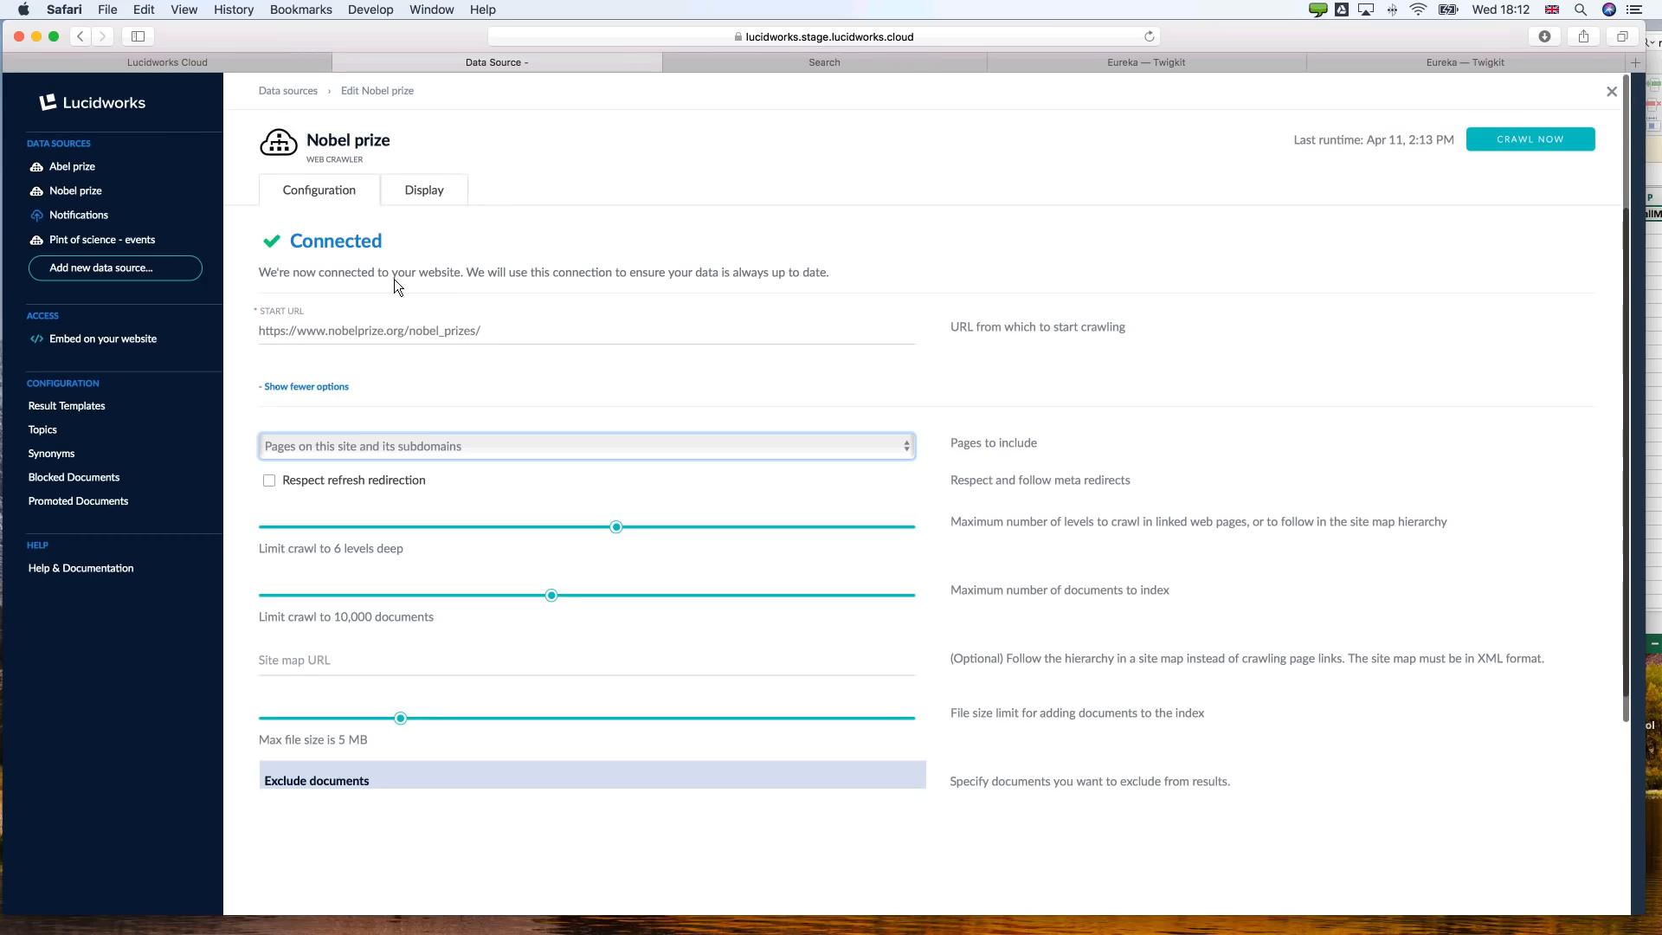
pyautogui.click(291, 387)
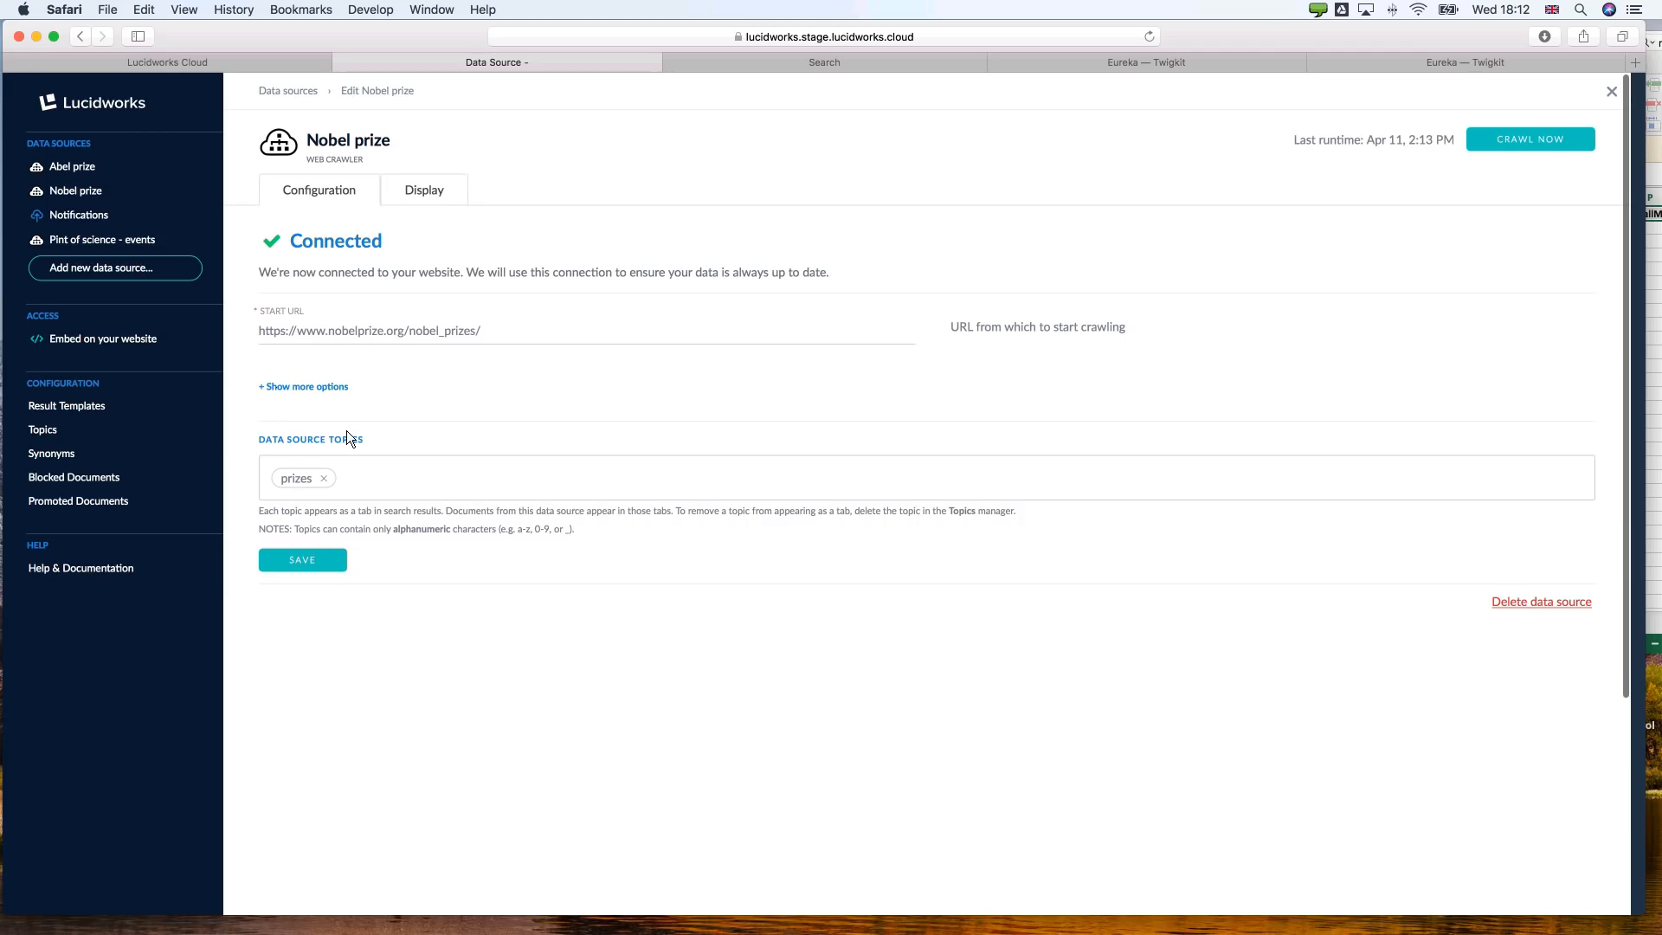
pyautogui.scroll(-1, 348, 433)
pyautogui.scroll(1, 294, 387)
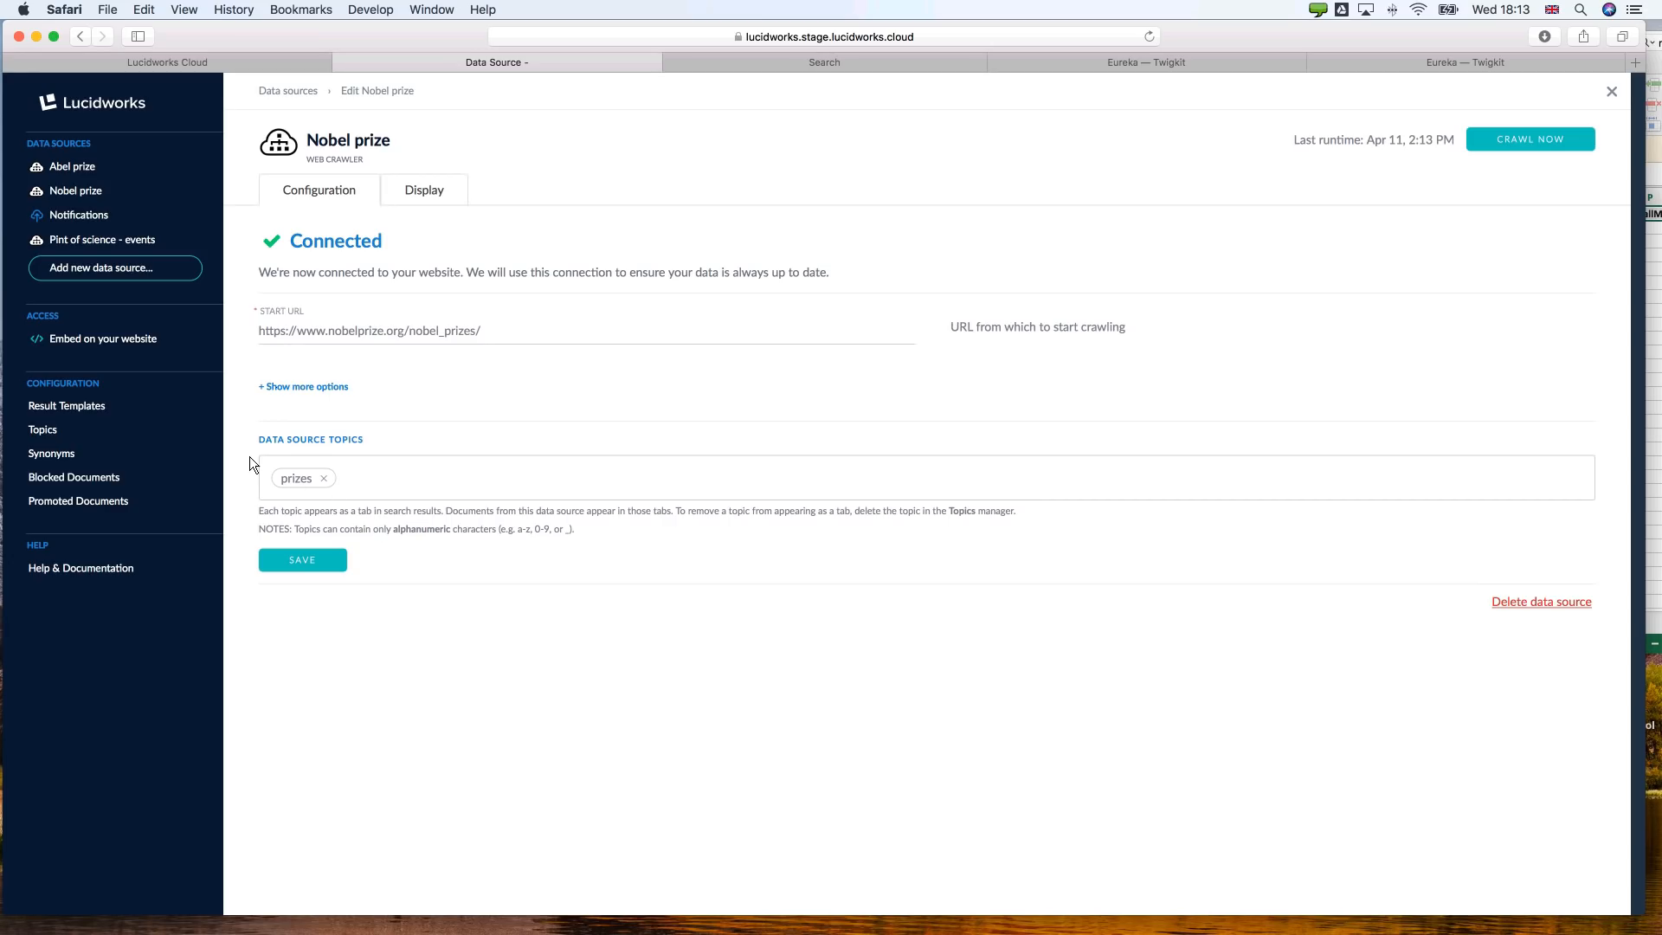
# Open the Abel prize source's display settings, browse the sample results and check the available result templates.
pyautogui.click(76, 168)
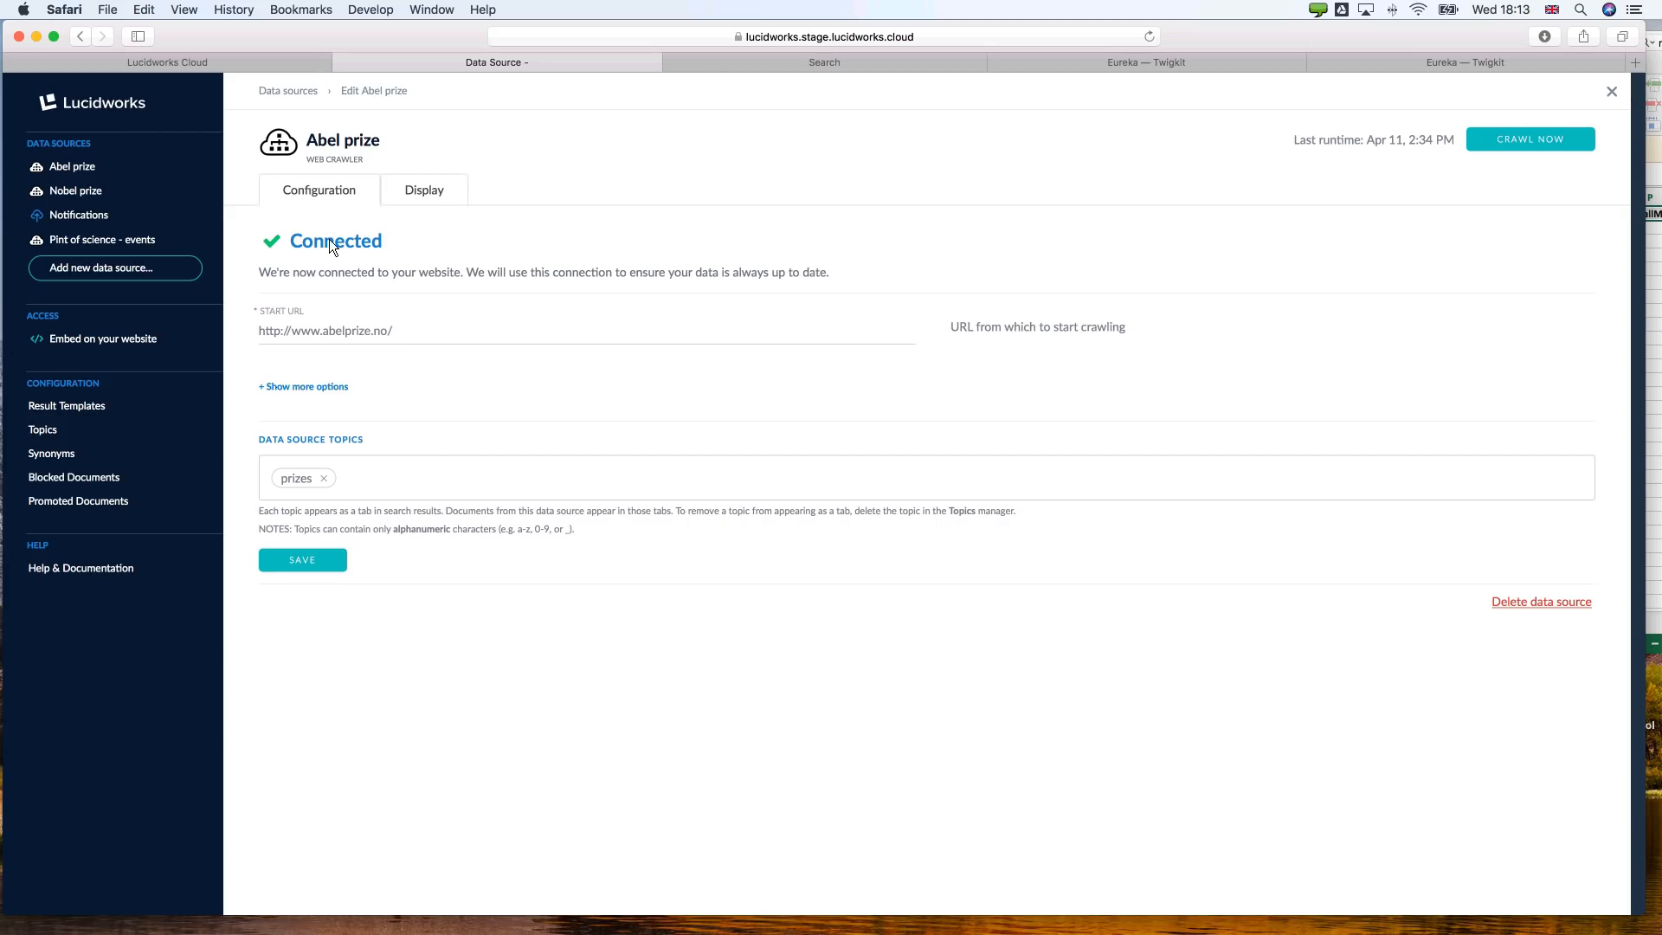
pyautogui.click(424, 192)
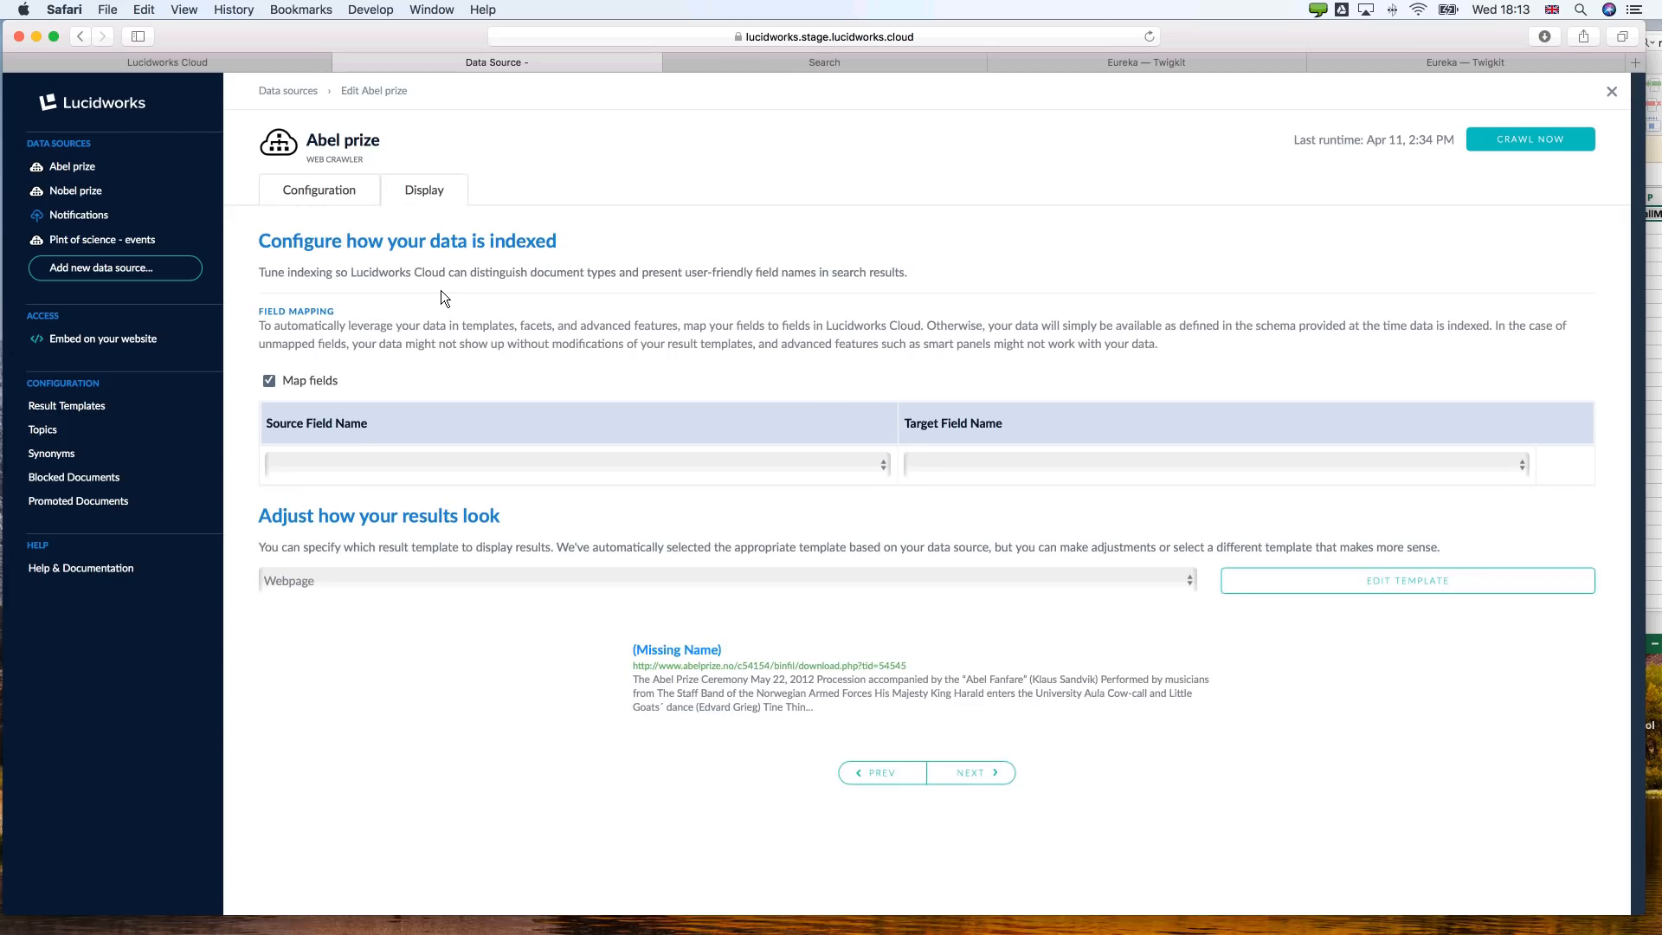
pyautogui.scroll(-1, 703, 700)
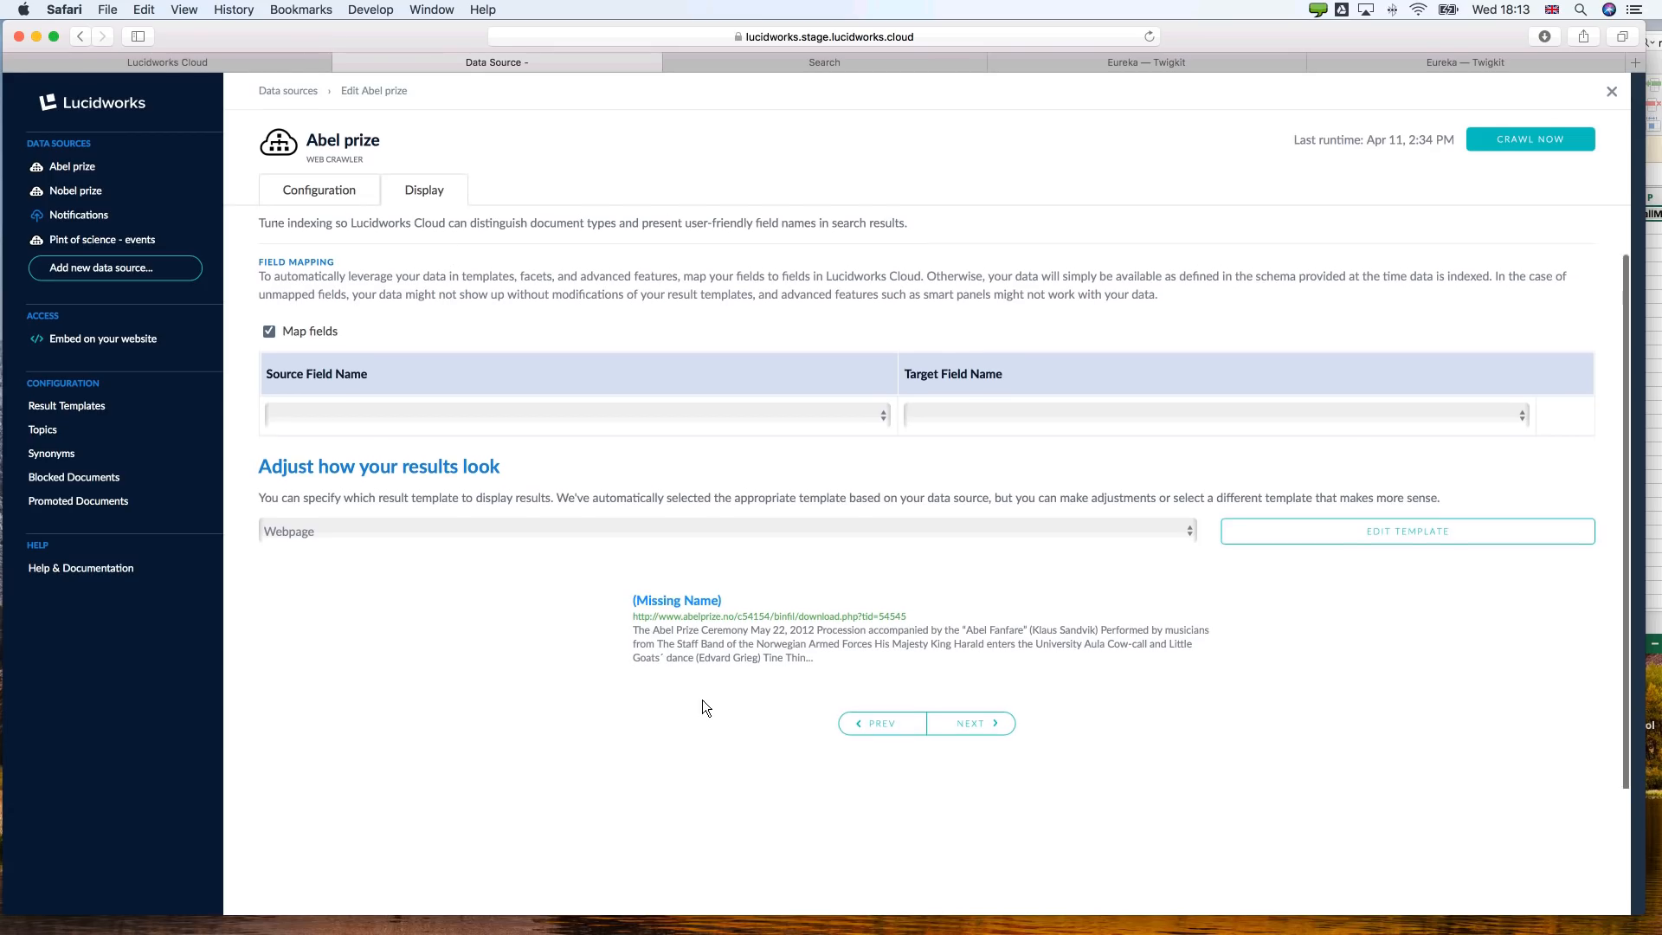
pyautogui.click(985, 724)
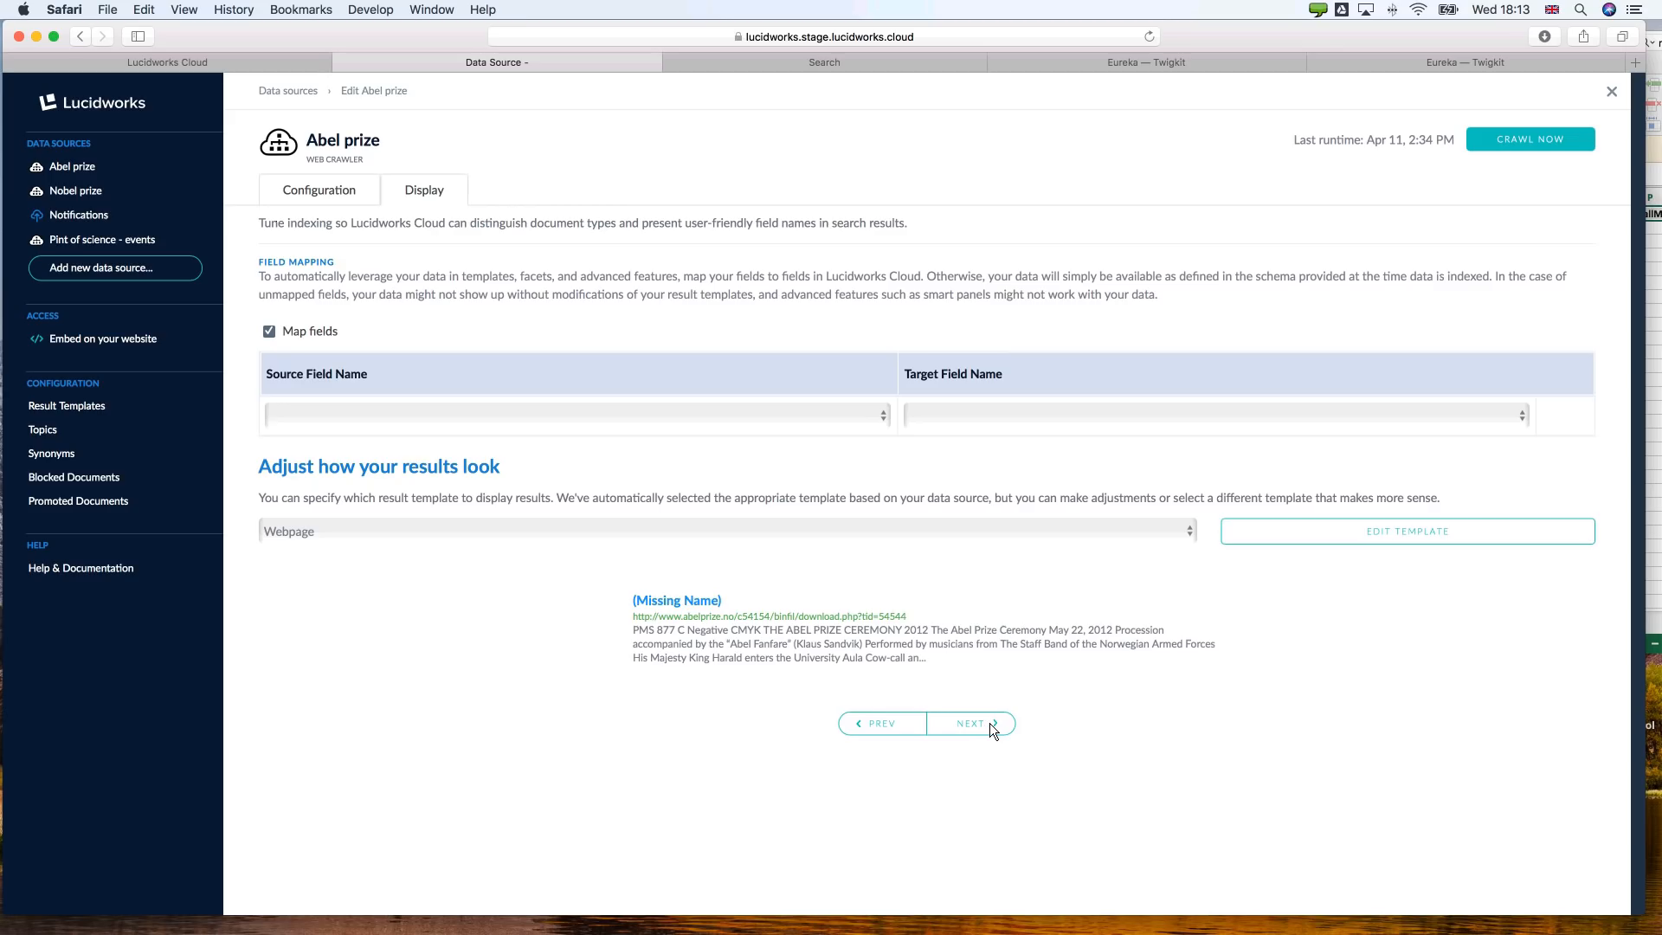
pyautogui.click(989, 724)
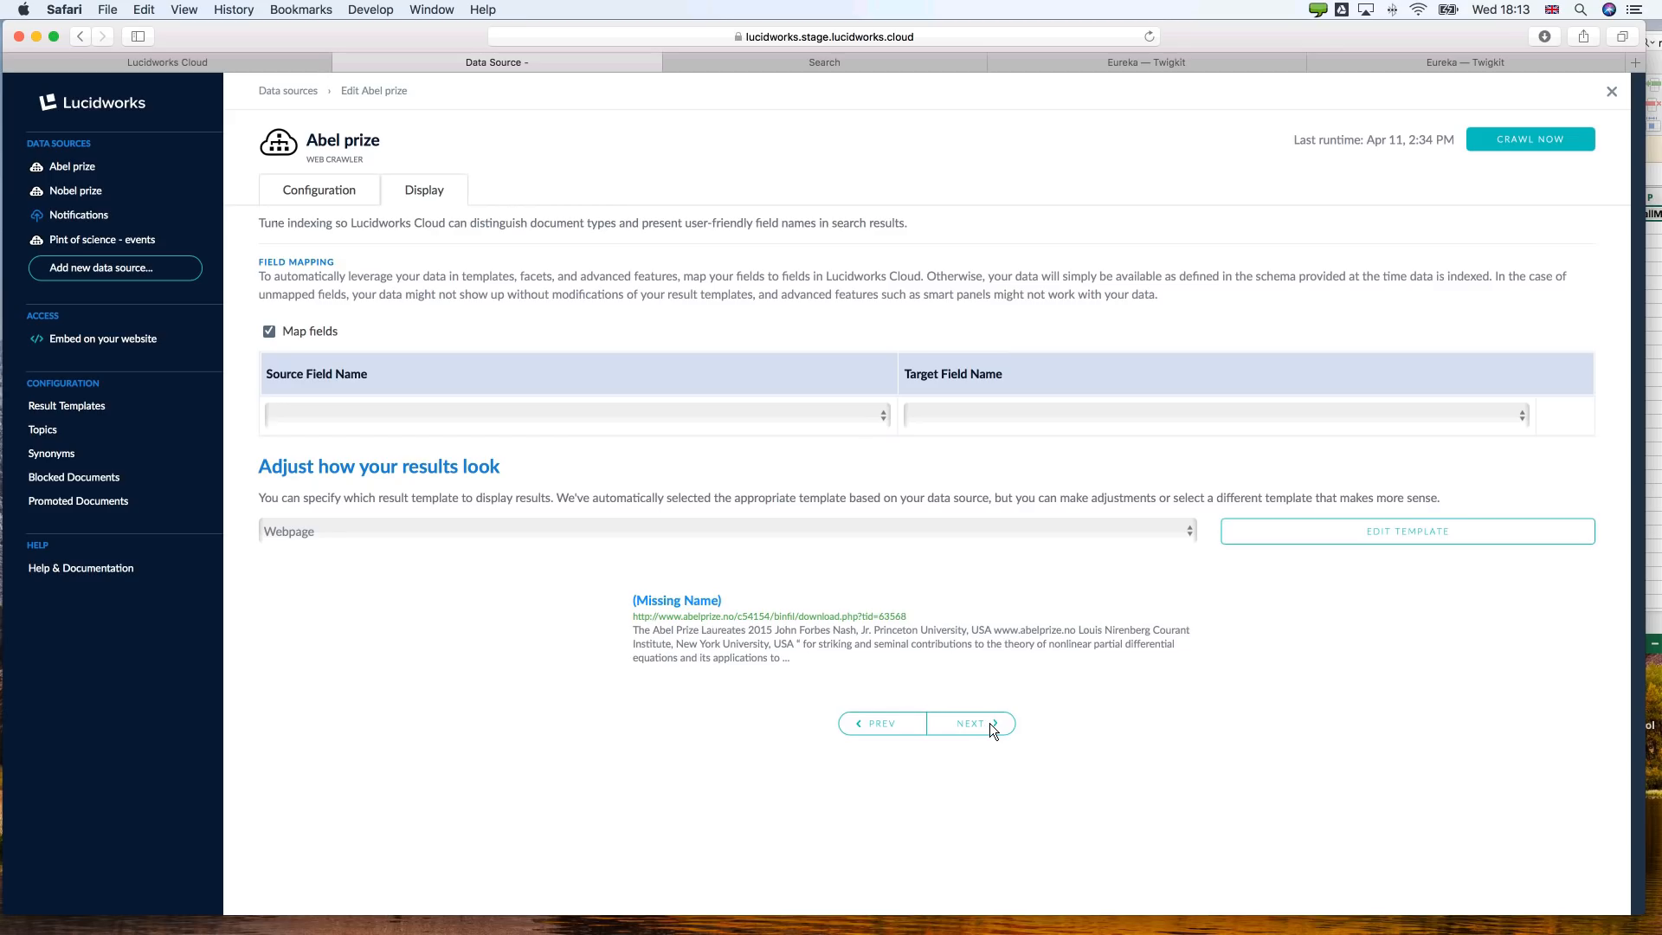
pyautogui.click(990, 724)
pyautogui.click(309, 527)
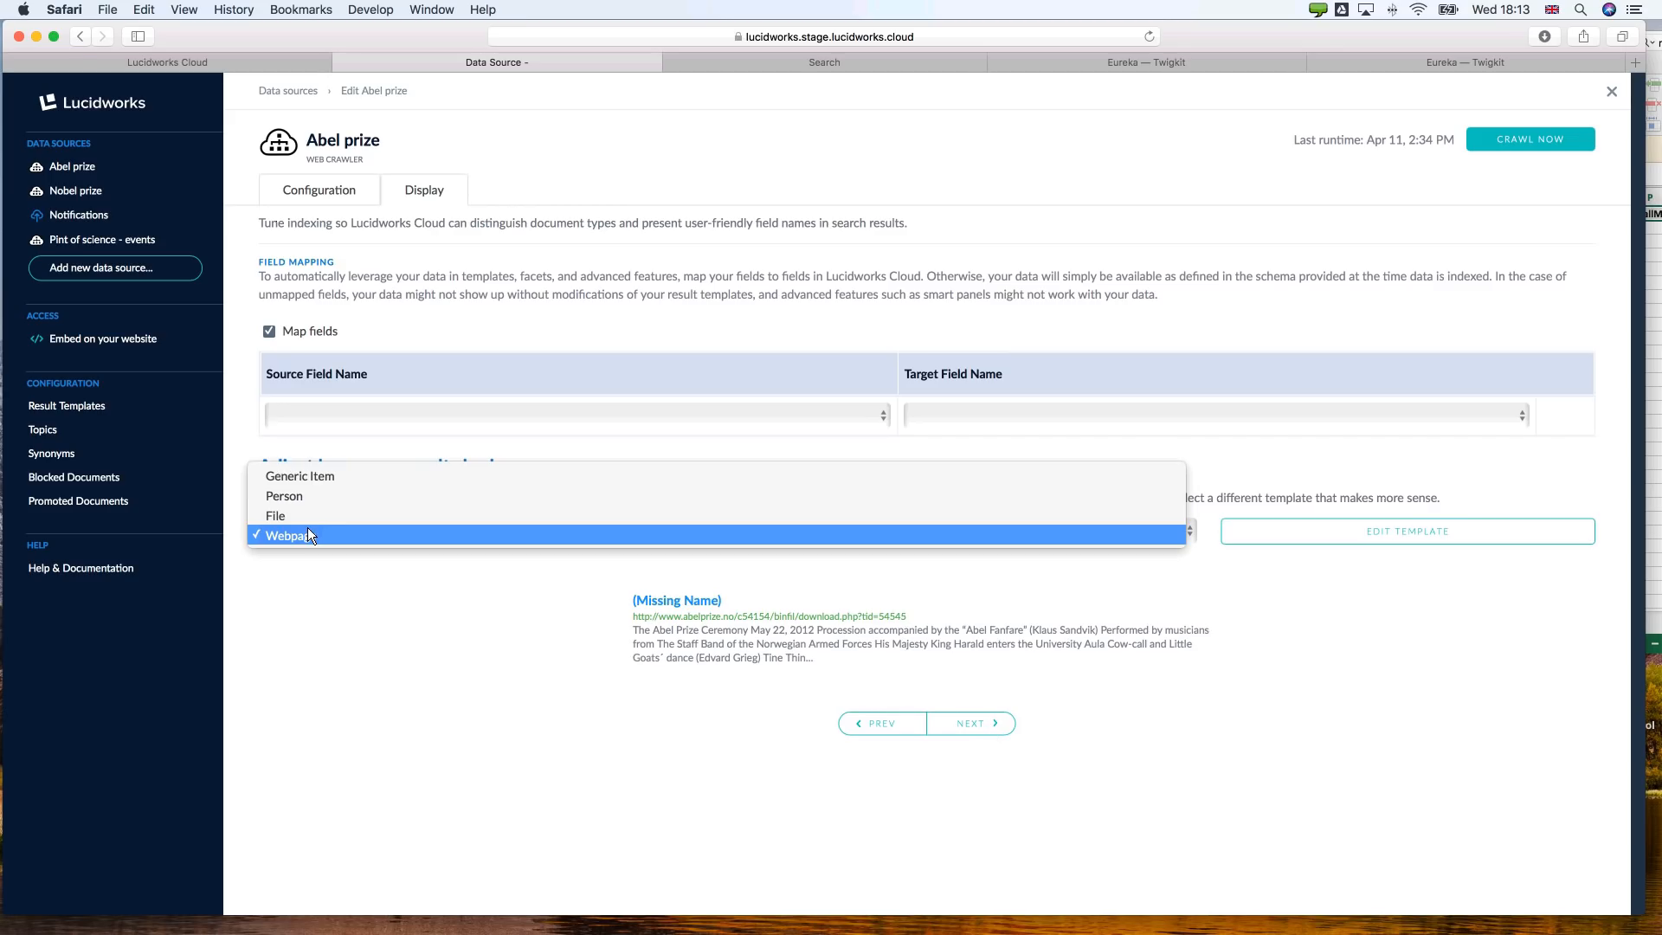
pyautogui.click(290, 568)
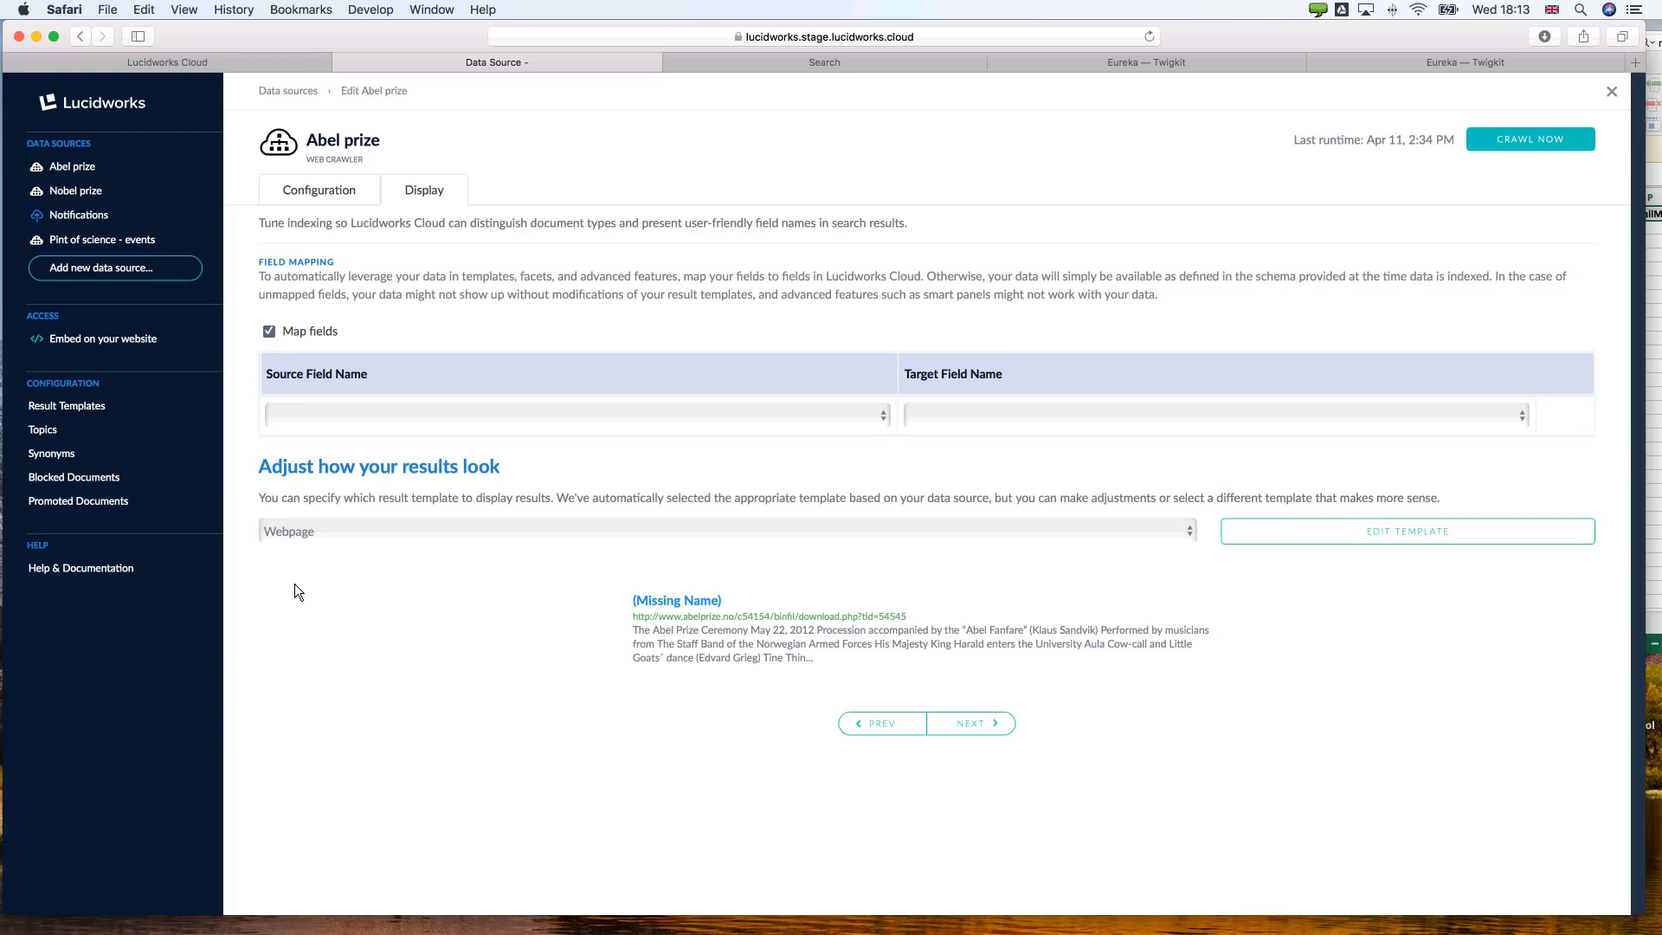
# Start adding a new data source and switch to Excel to examine the columns of the nobel-laureates sheet.
pyautogui.click(90, 267)
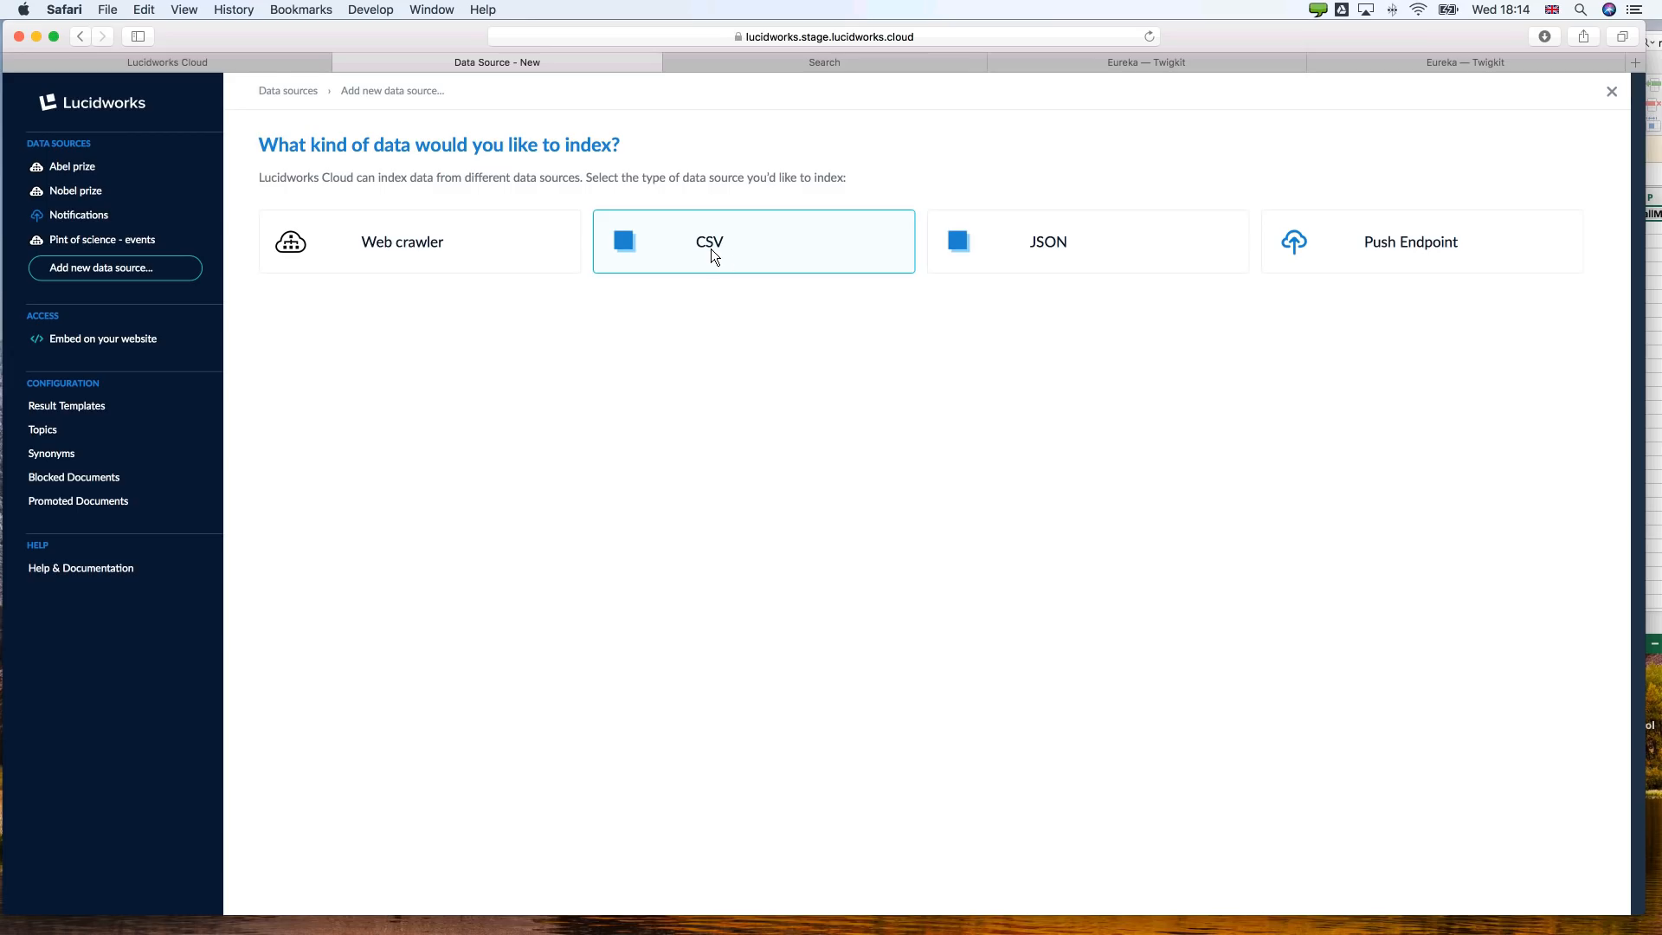
pyautogui.press('super+Tab')
pyautogui.press('super+Tab')
pyautogui.press('super+Tab')
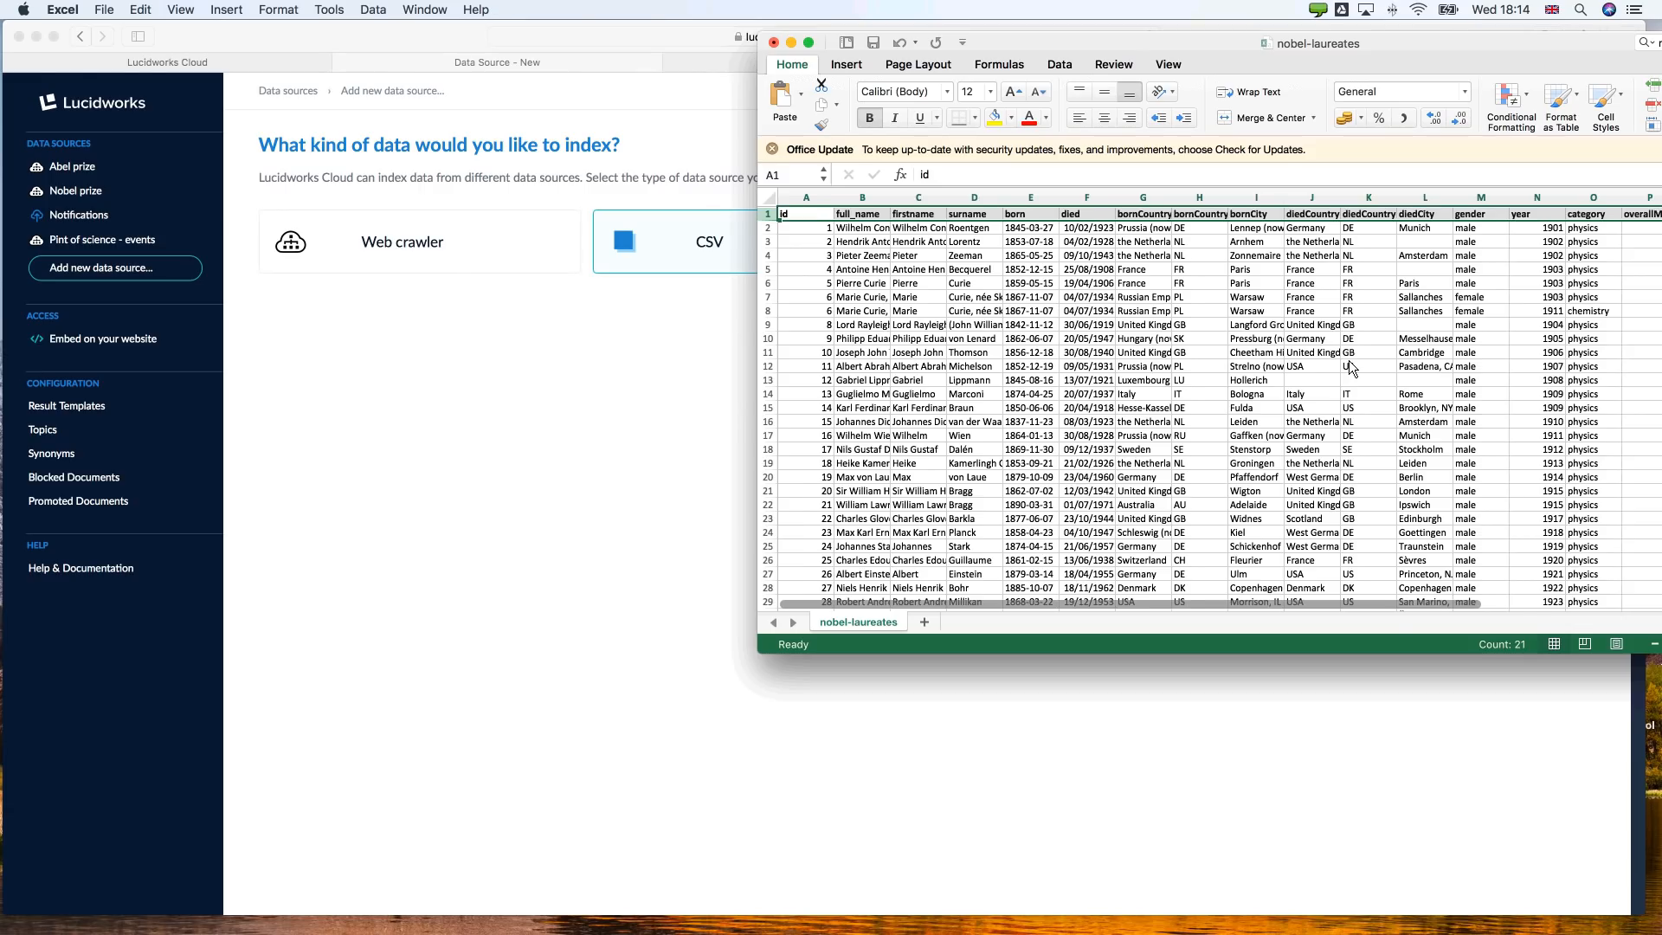
pyautogui.scroll(-1, 1351, 367)
pyautogui.scroll(1, 1349, 362)
# Return to Safari, choose CSV as the new data source type and select laureates.csv as the file to upload.
pyautogui.click(575, 354)
pyautogui.click(706, 253)
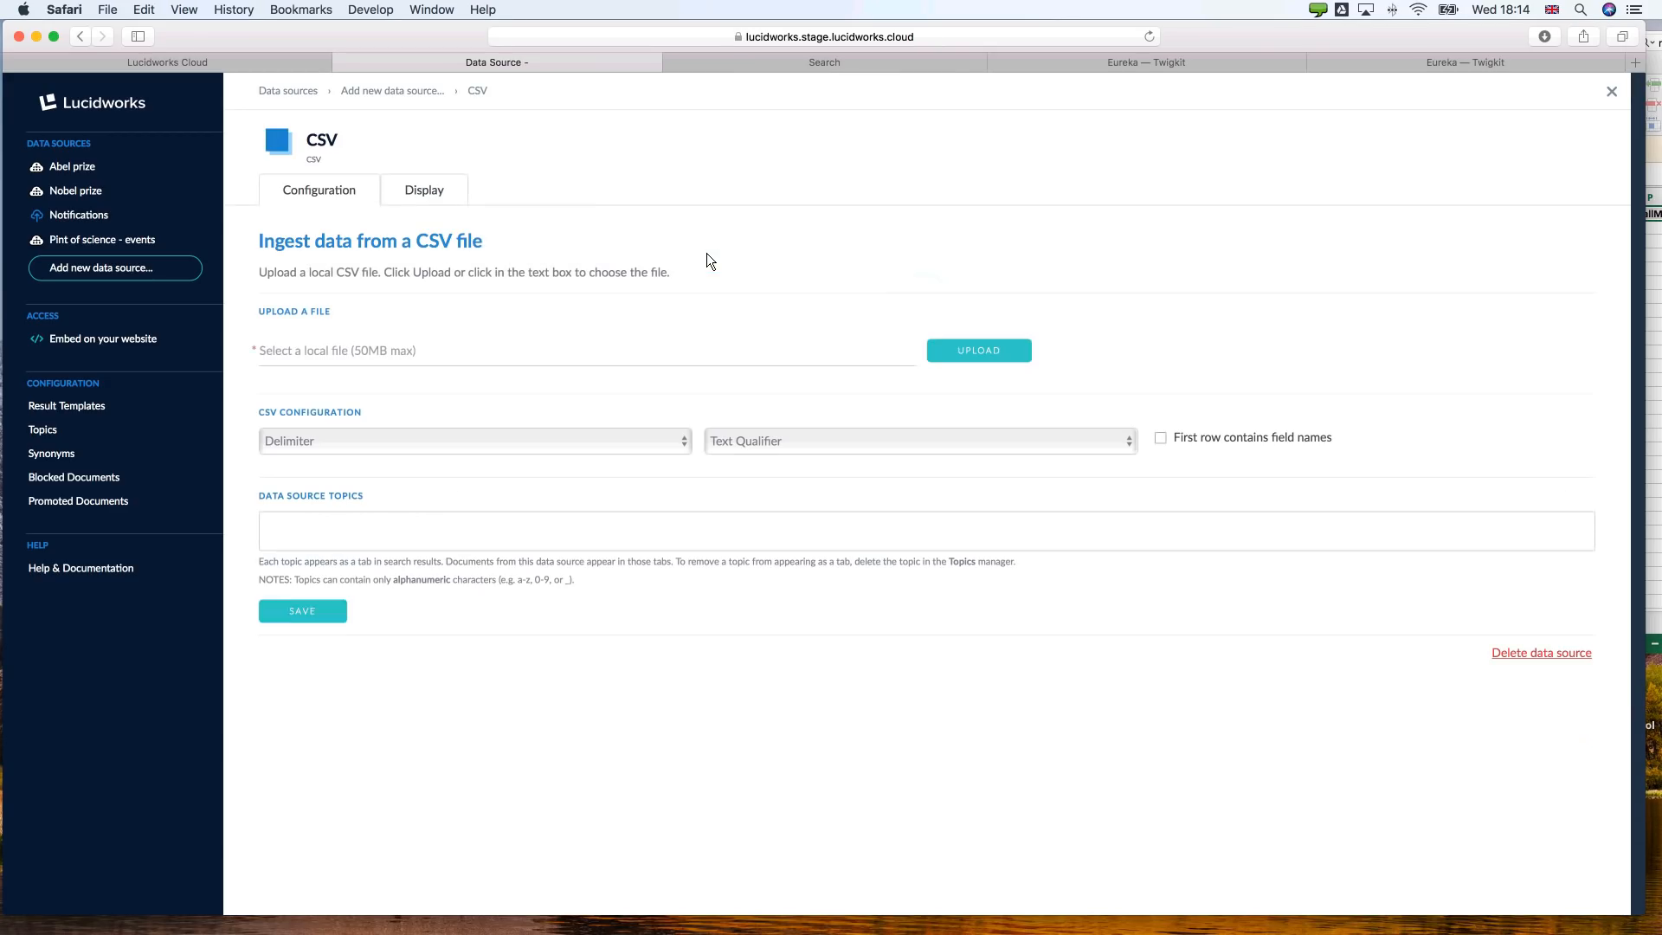
pyautogui.click(958, 350)
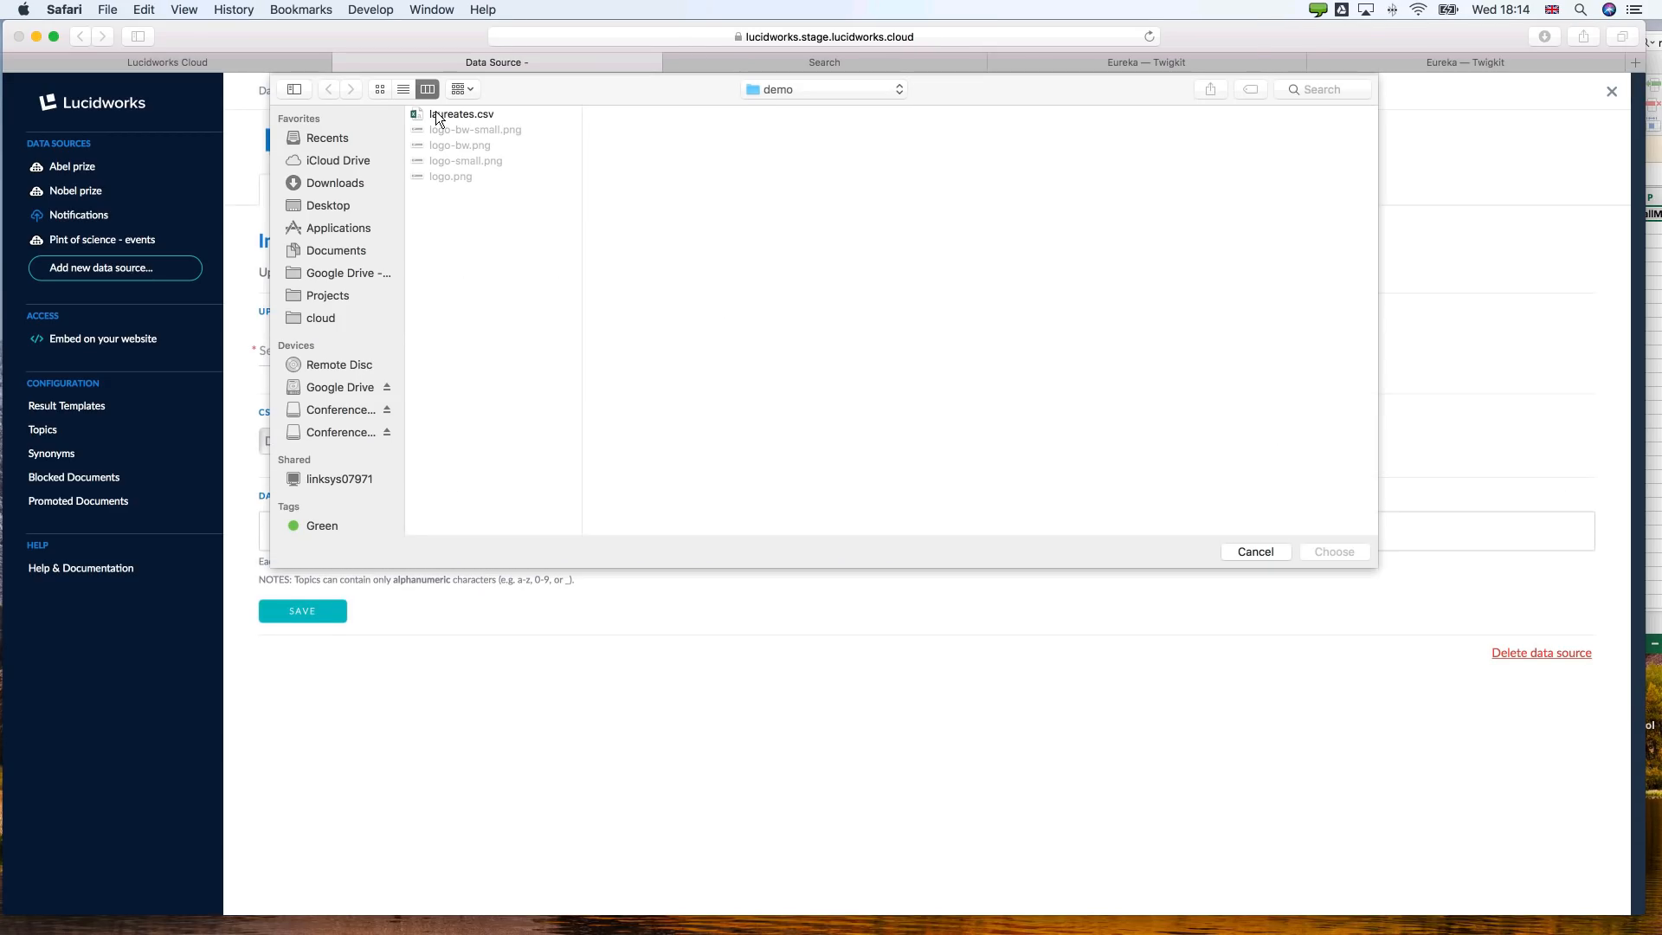
pyautogui.click(450, 113)
pyautogui.click(1335, 552)
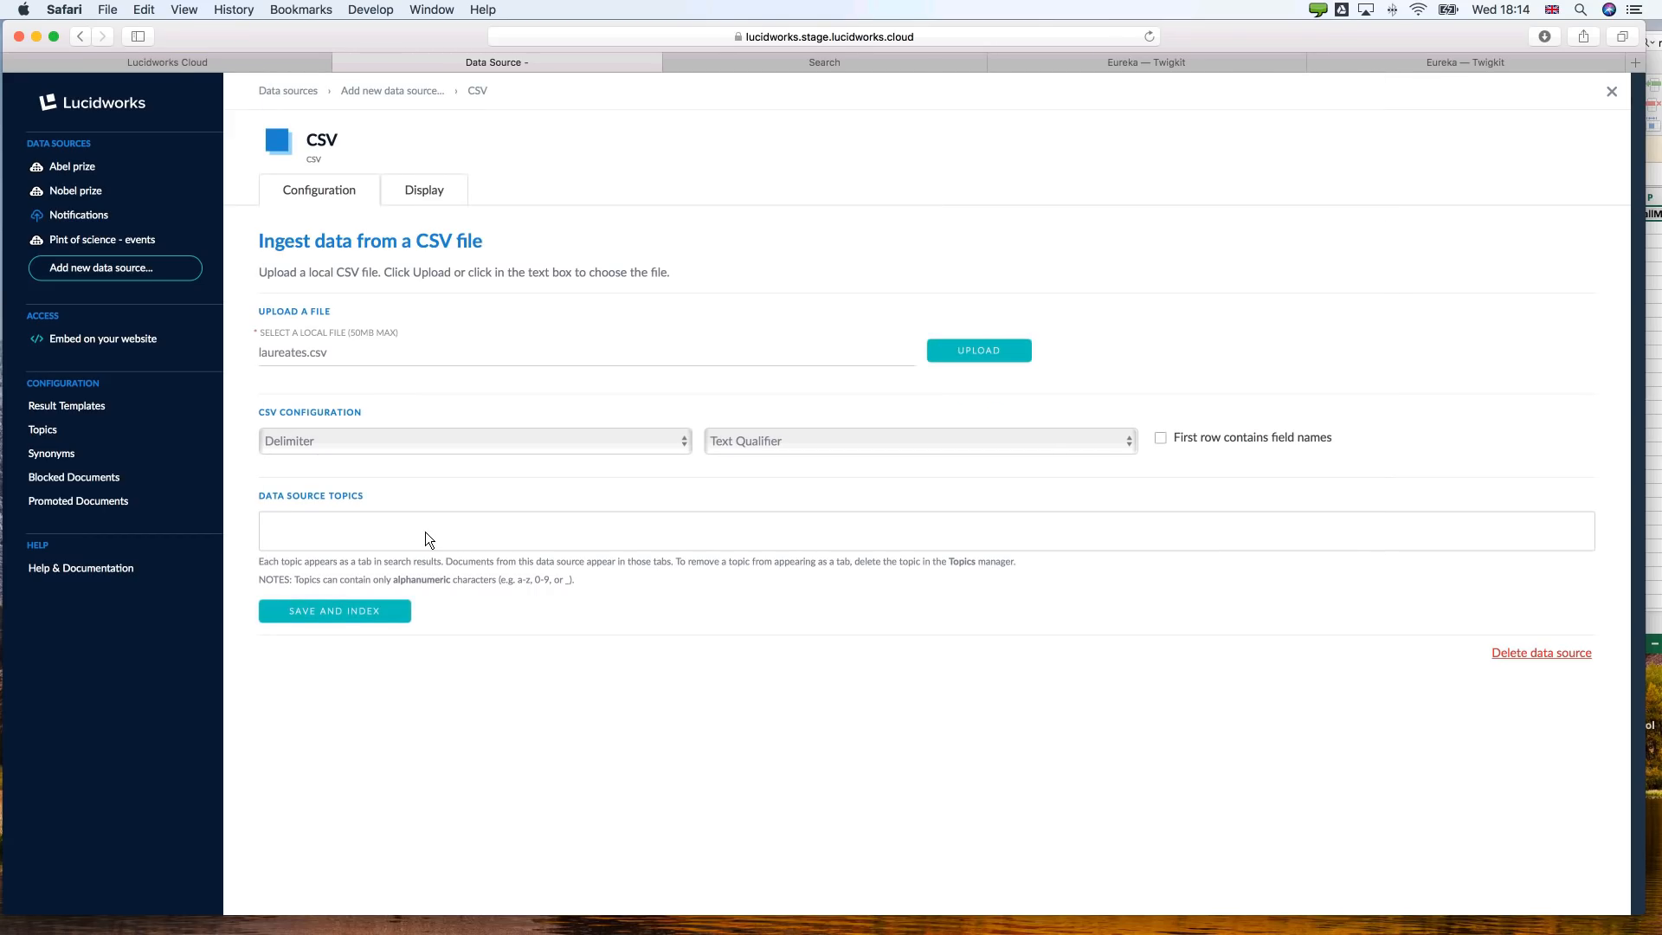
# Assign the topic "people" to the CSV data source, and save and index it.
pyautogui.write('people')
pyautogui.press('Return')
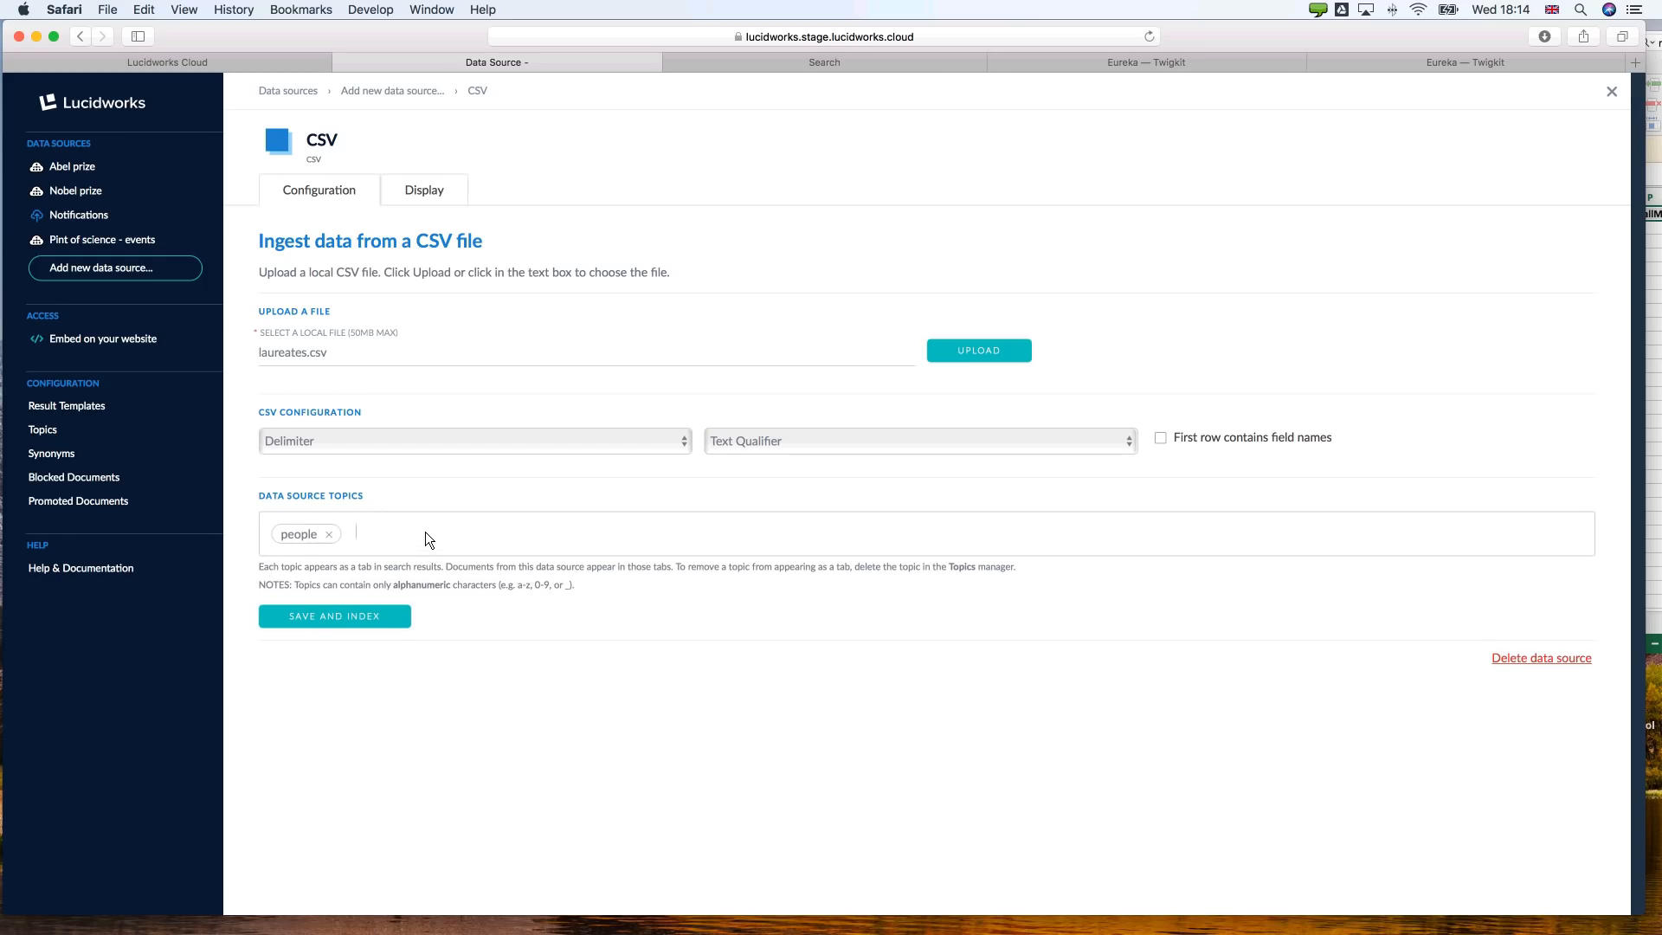
pyautogui.click(322, 616)
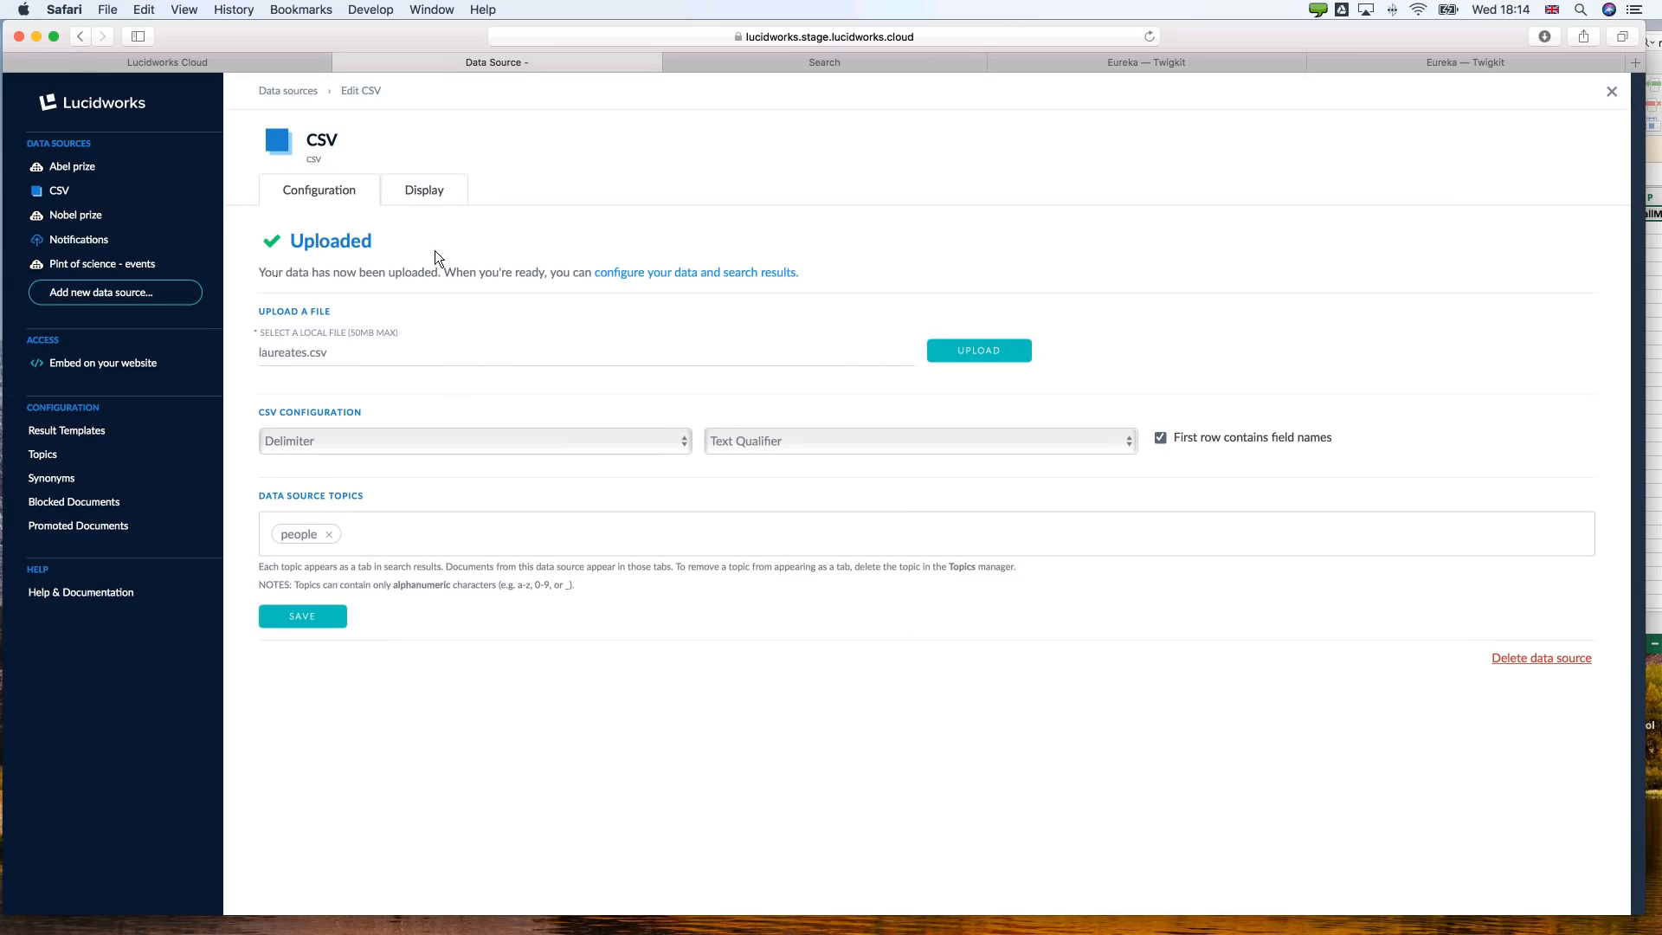
# Open the CSV data source's display settings and map the source field full_name to the target field Name.
pyautogui.click(410, 194)
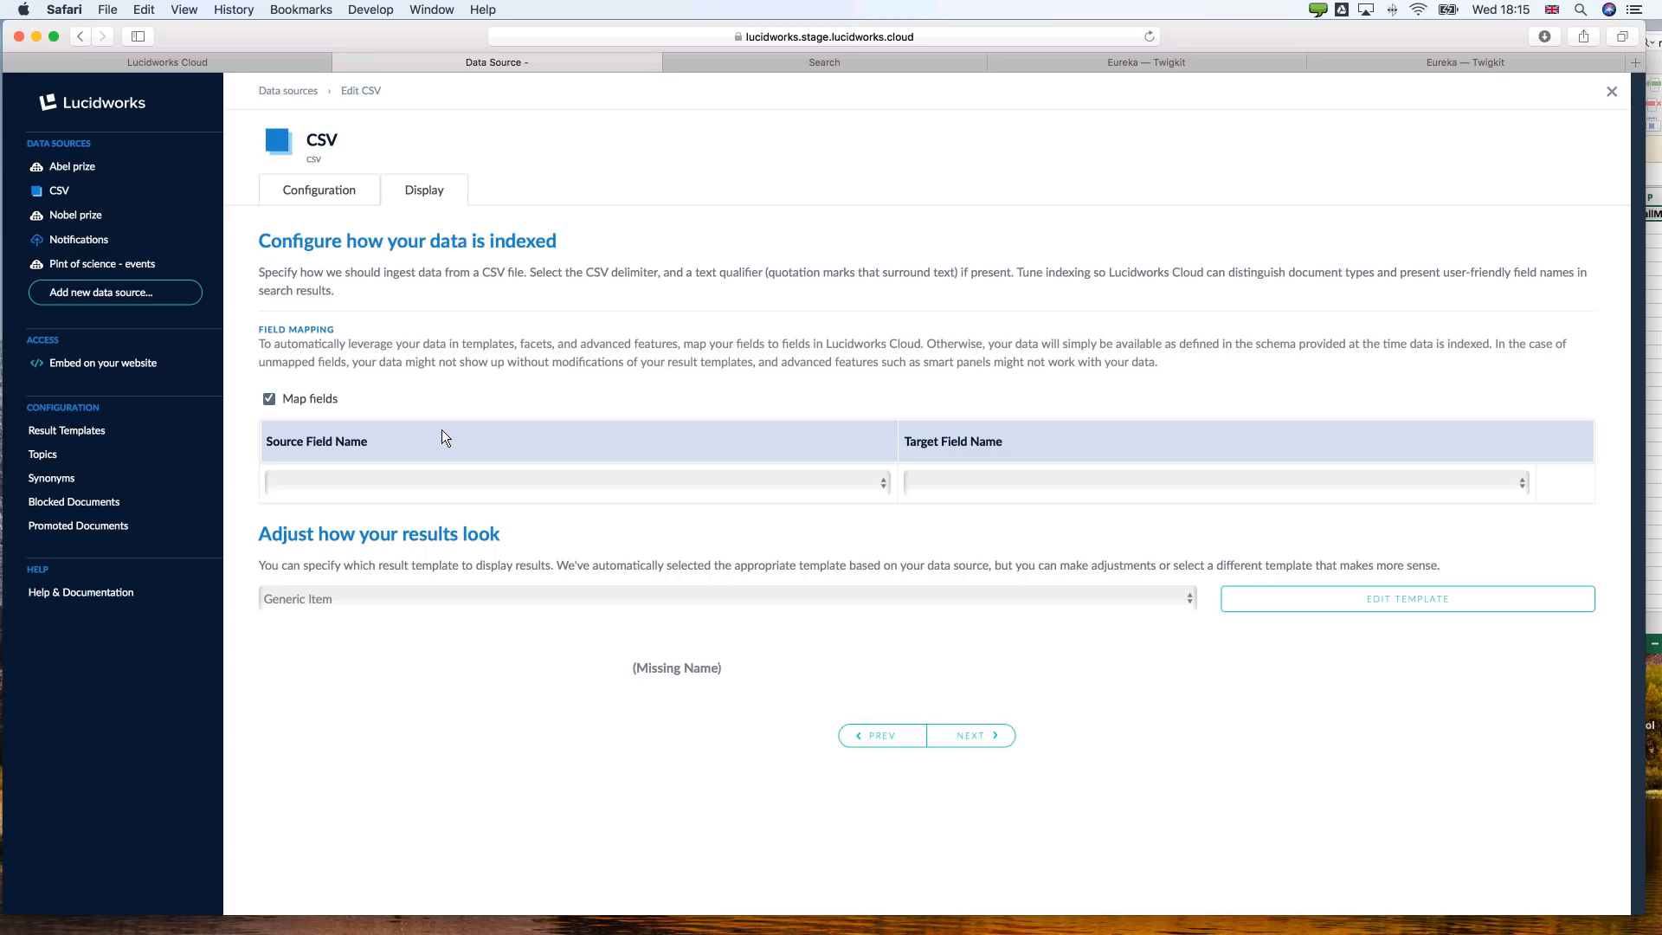
pyautogui.click(341, 484)
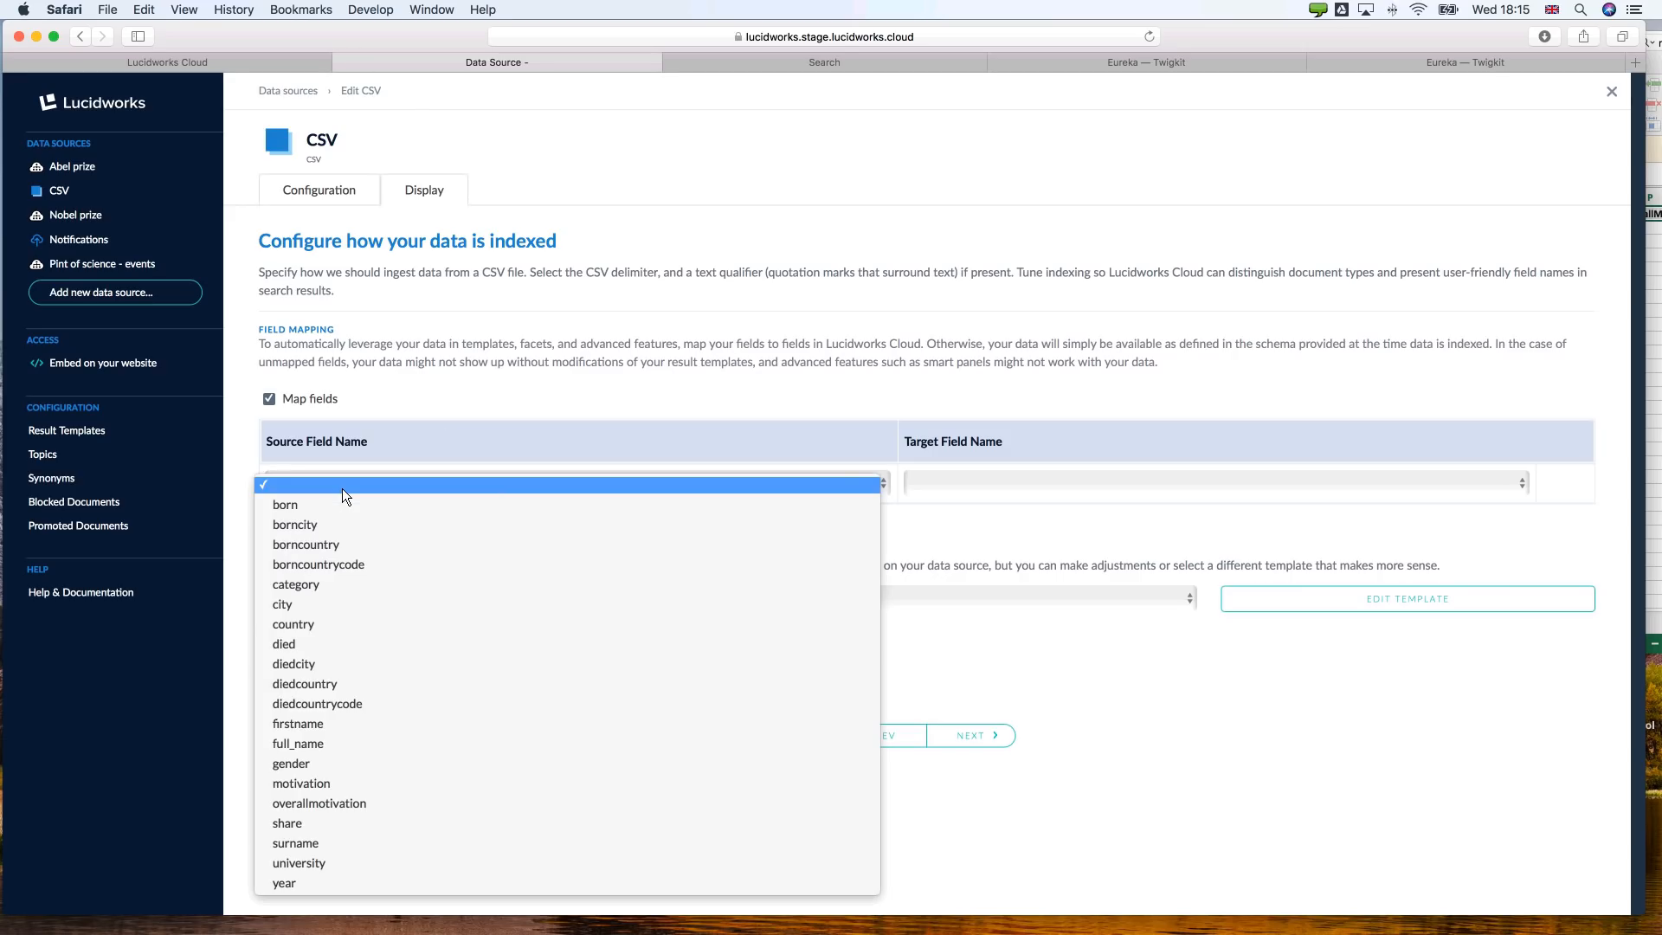
pyautogui.click(297, 743)
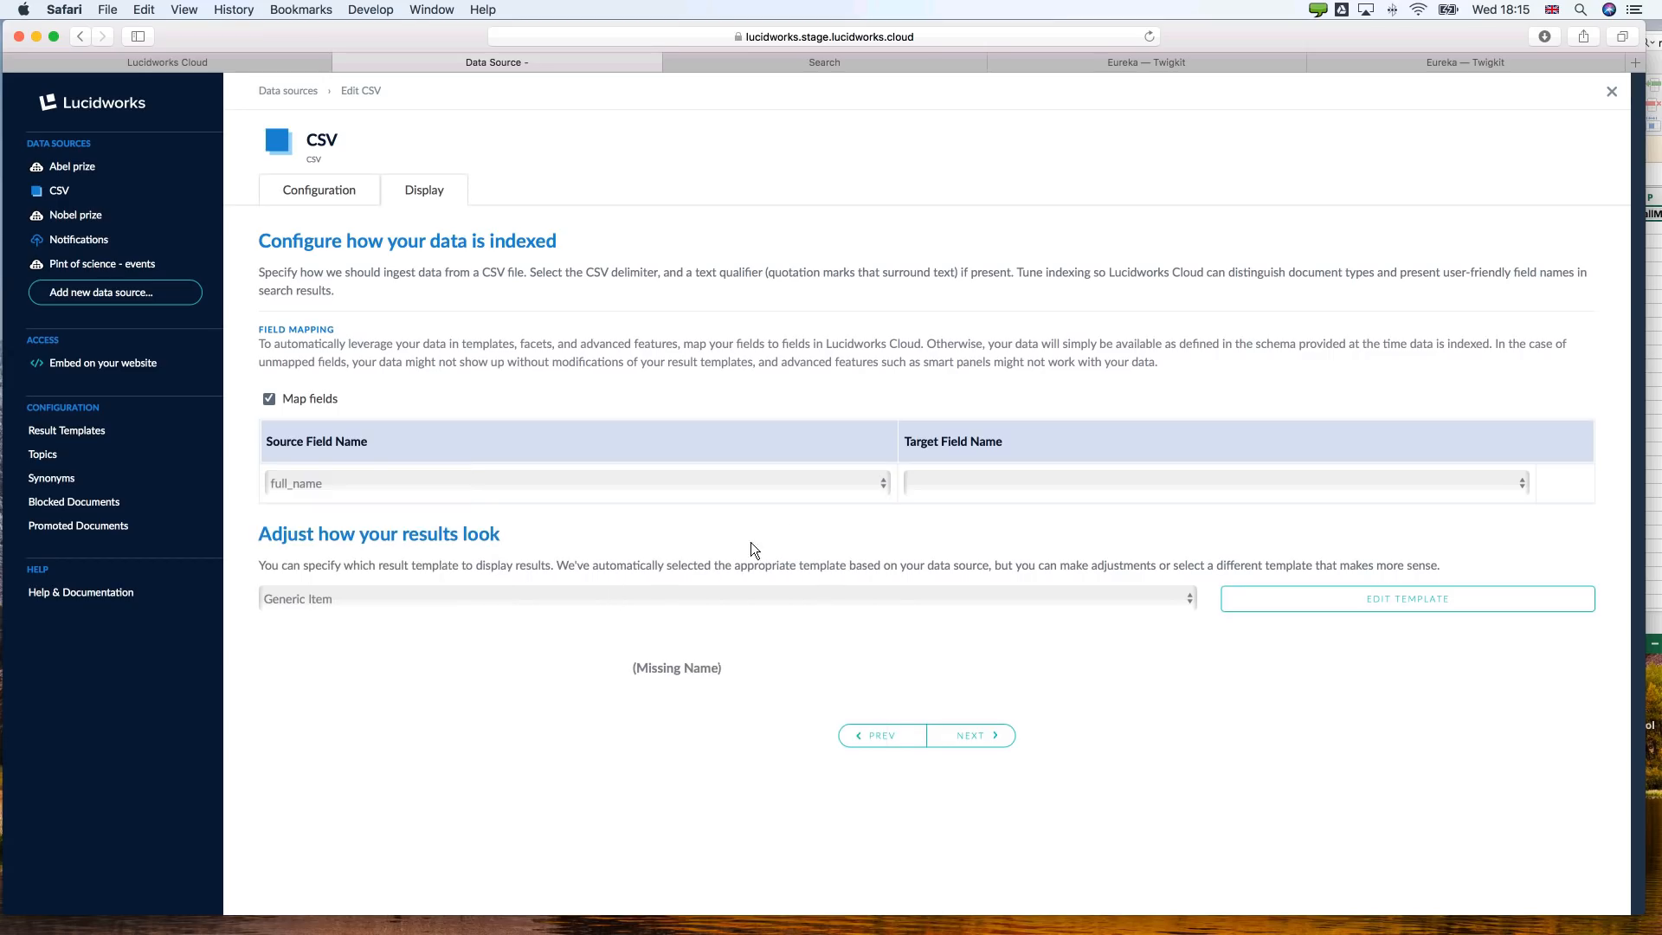
pyautogui.click(947, 483)
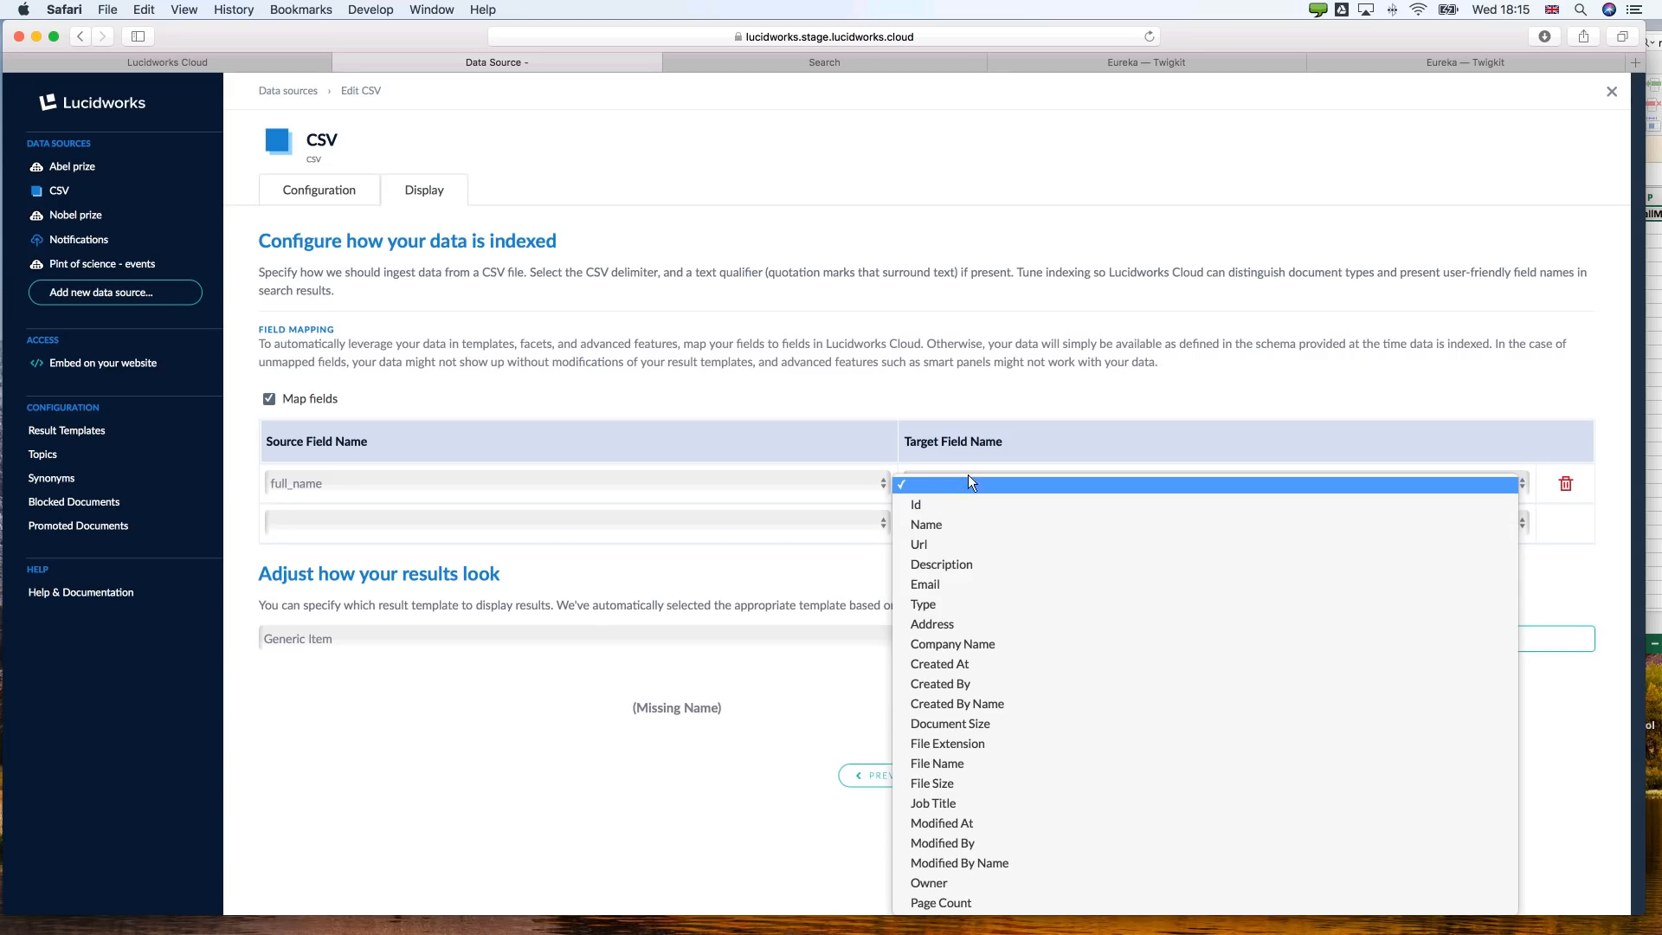
pyautogui.click(958, 523)
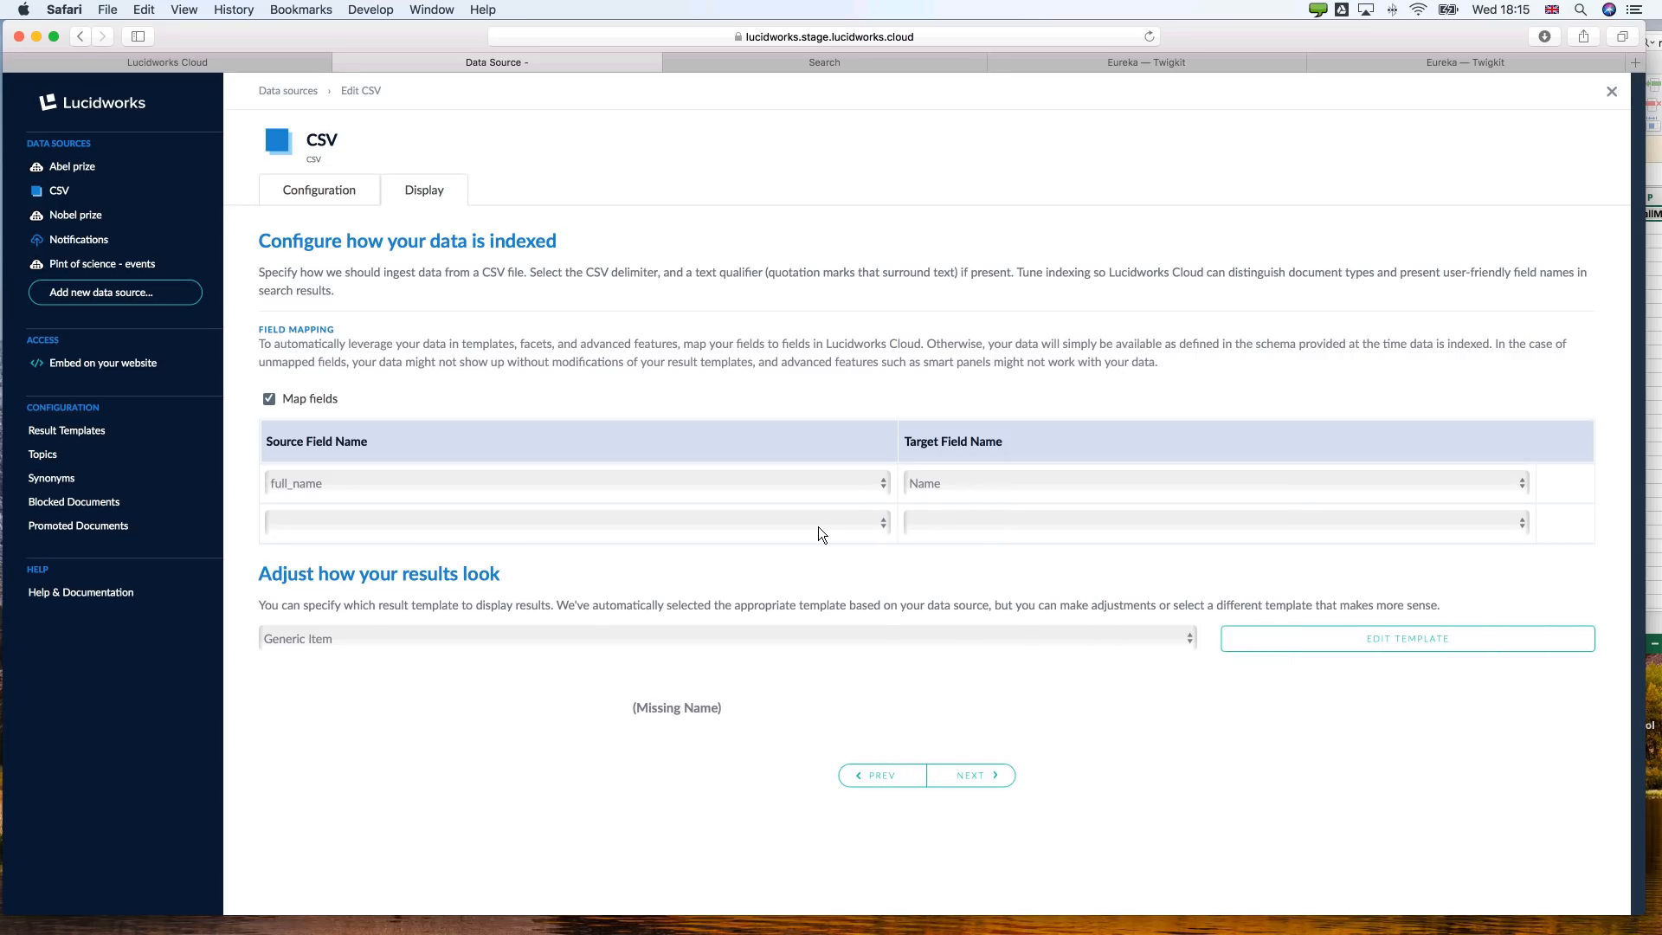
# Map the source field motivation to the target field Description, and save and index the CSV data source.
pyautogui.click(810, 524)
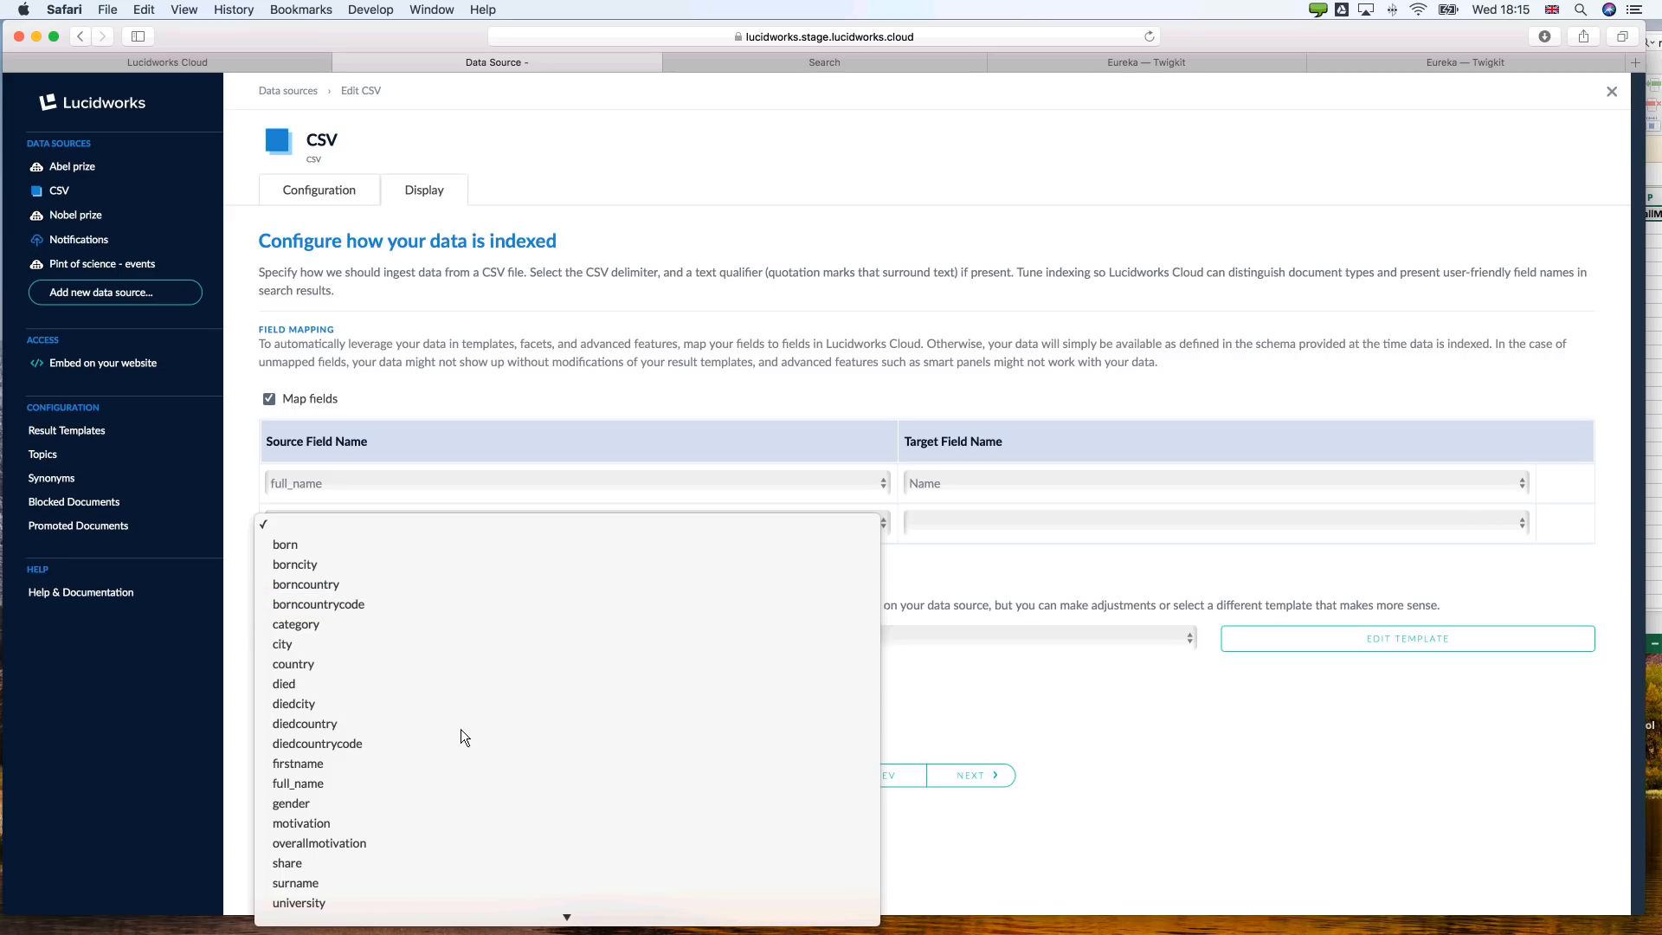
pyautogui.click(331, 827)
pyautogui.click(944, 523)
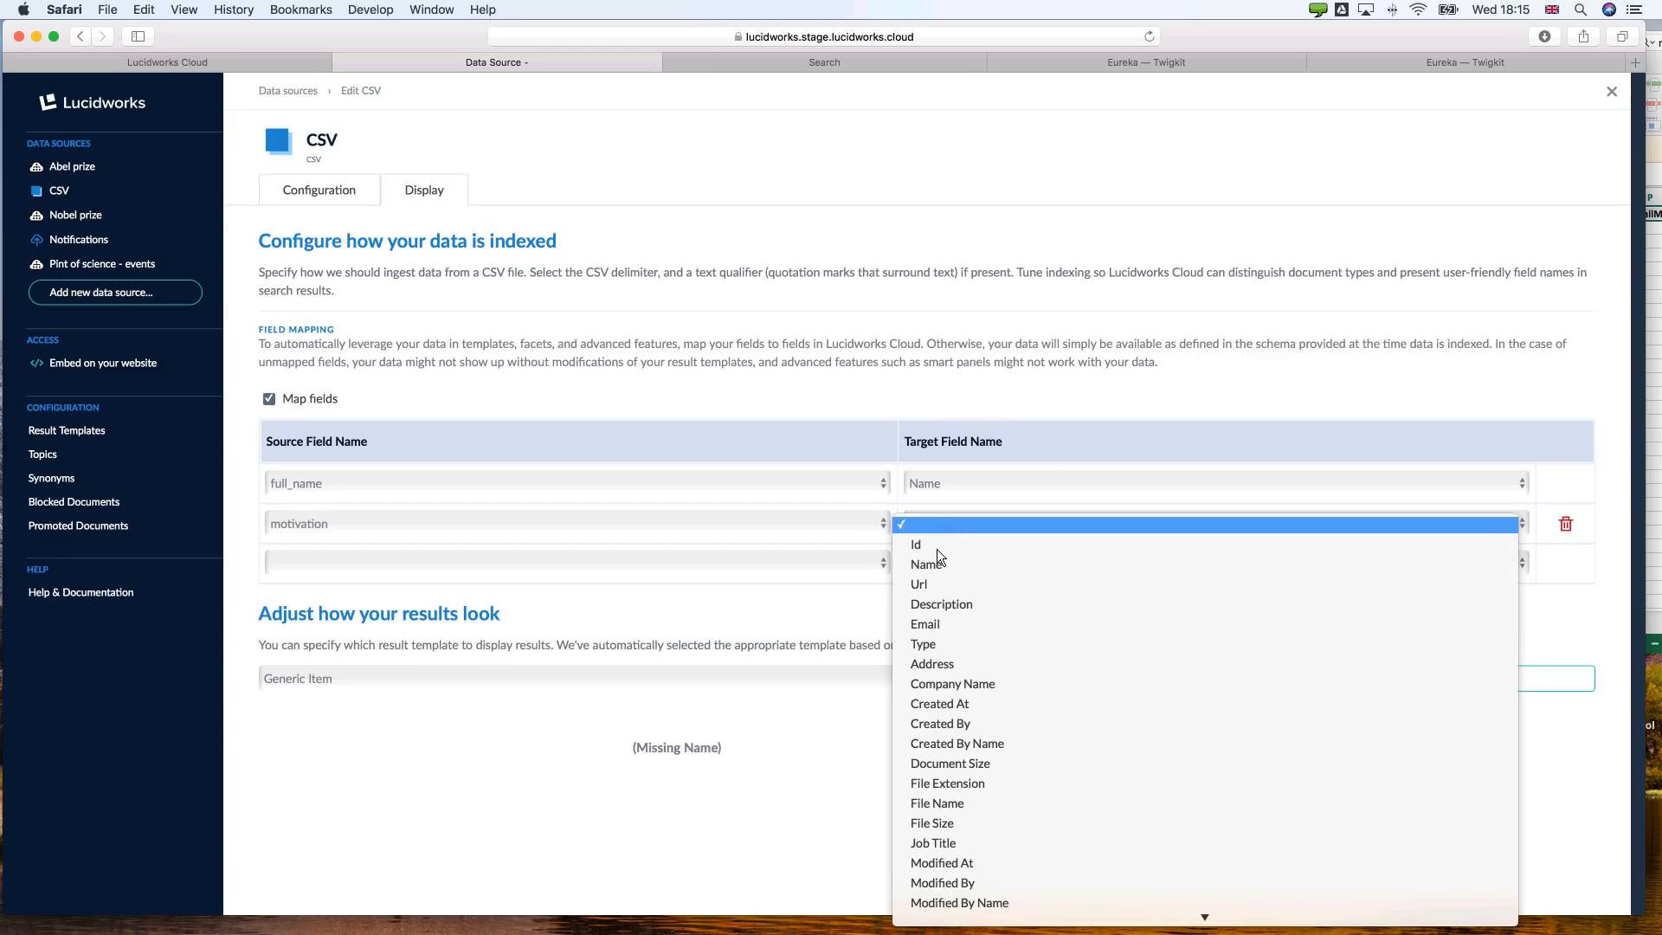
pyautogui.click(919, 603)
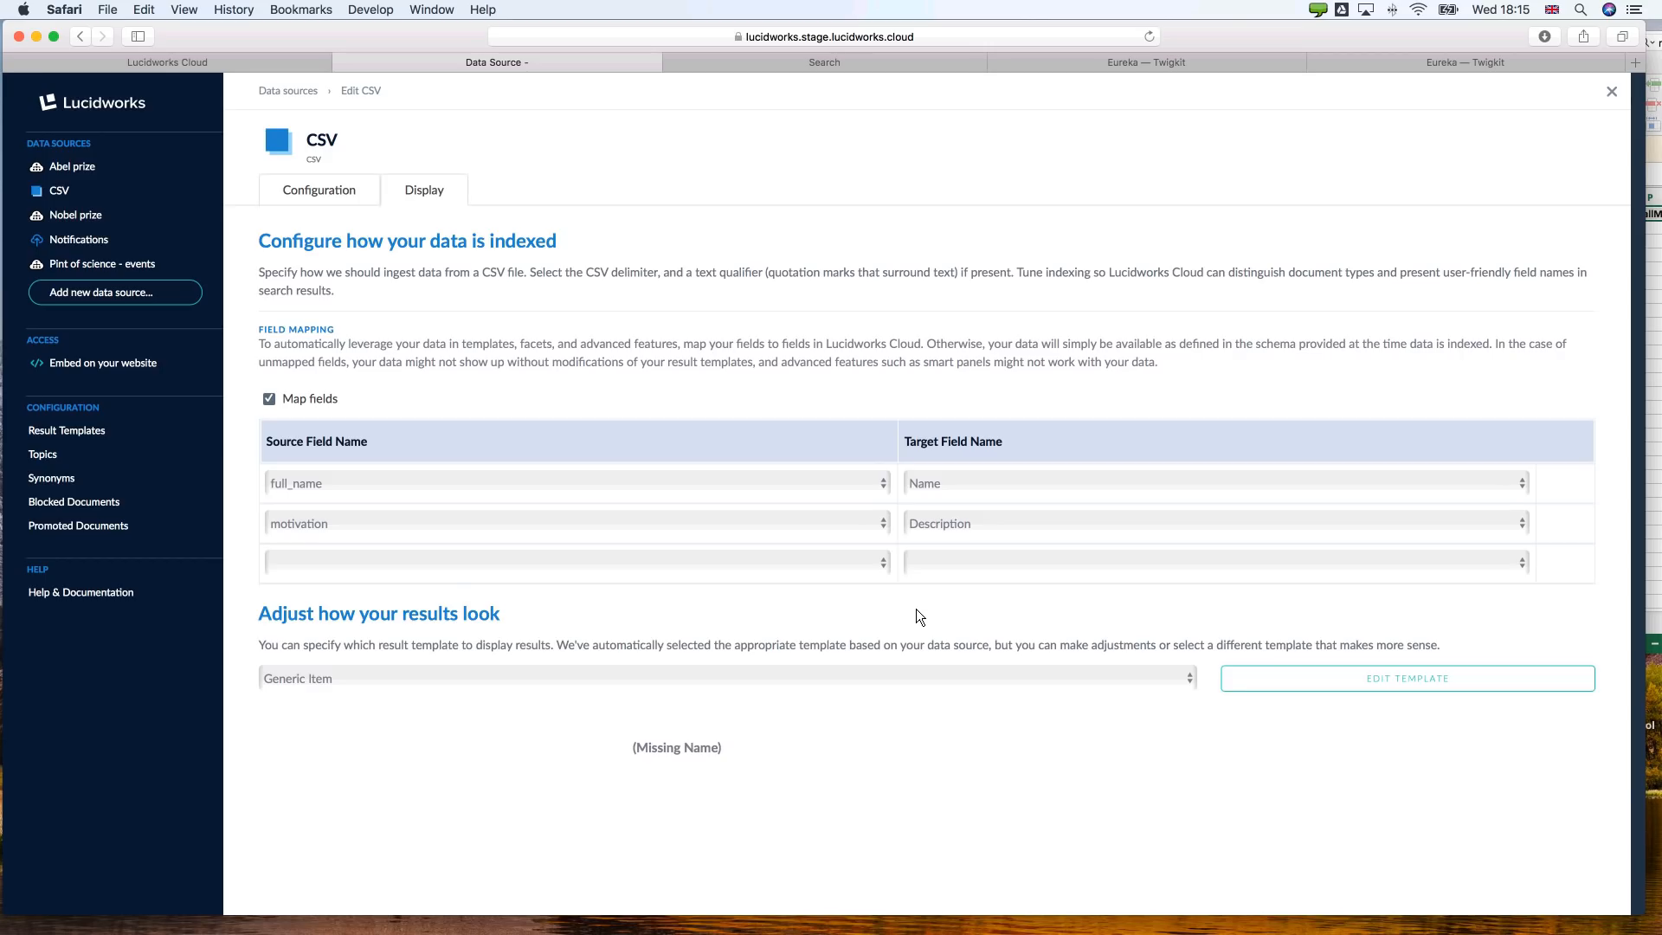
pyautogui.scroll(-2, 919, 617)
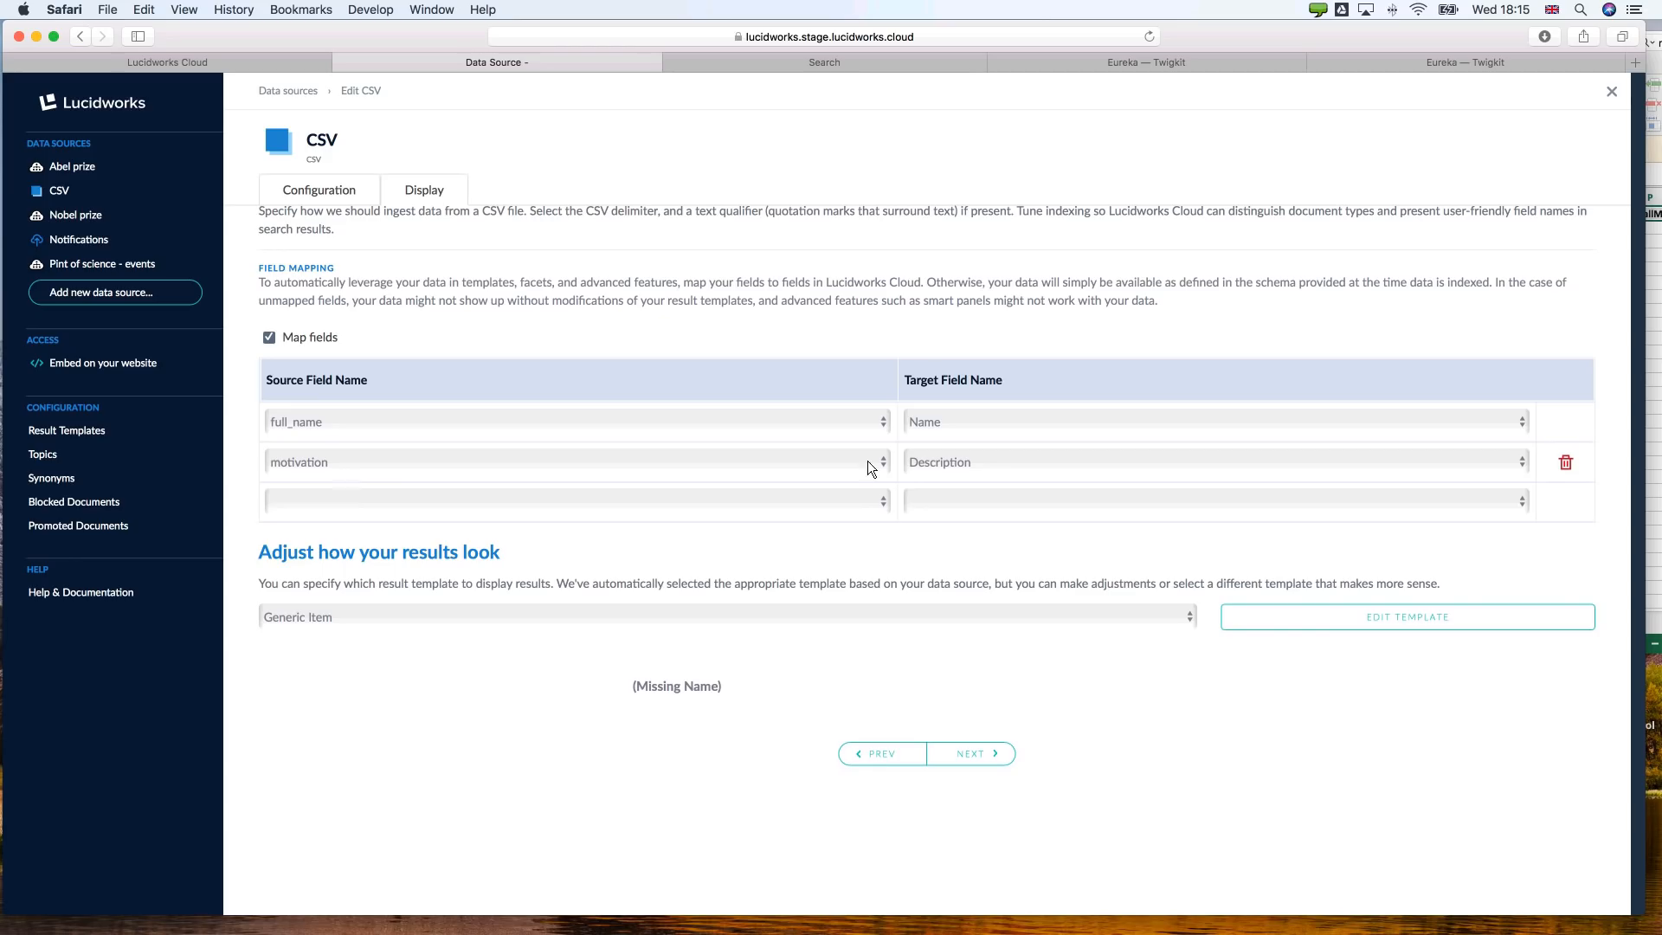
pyautogui.scroll(-5, 658, 615)
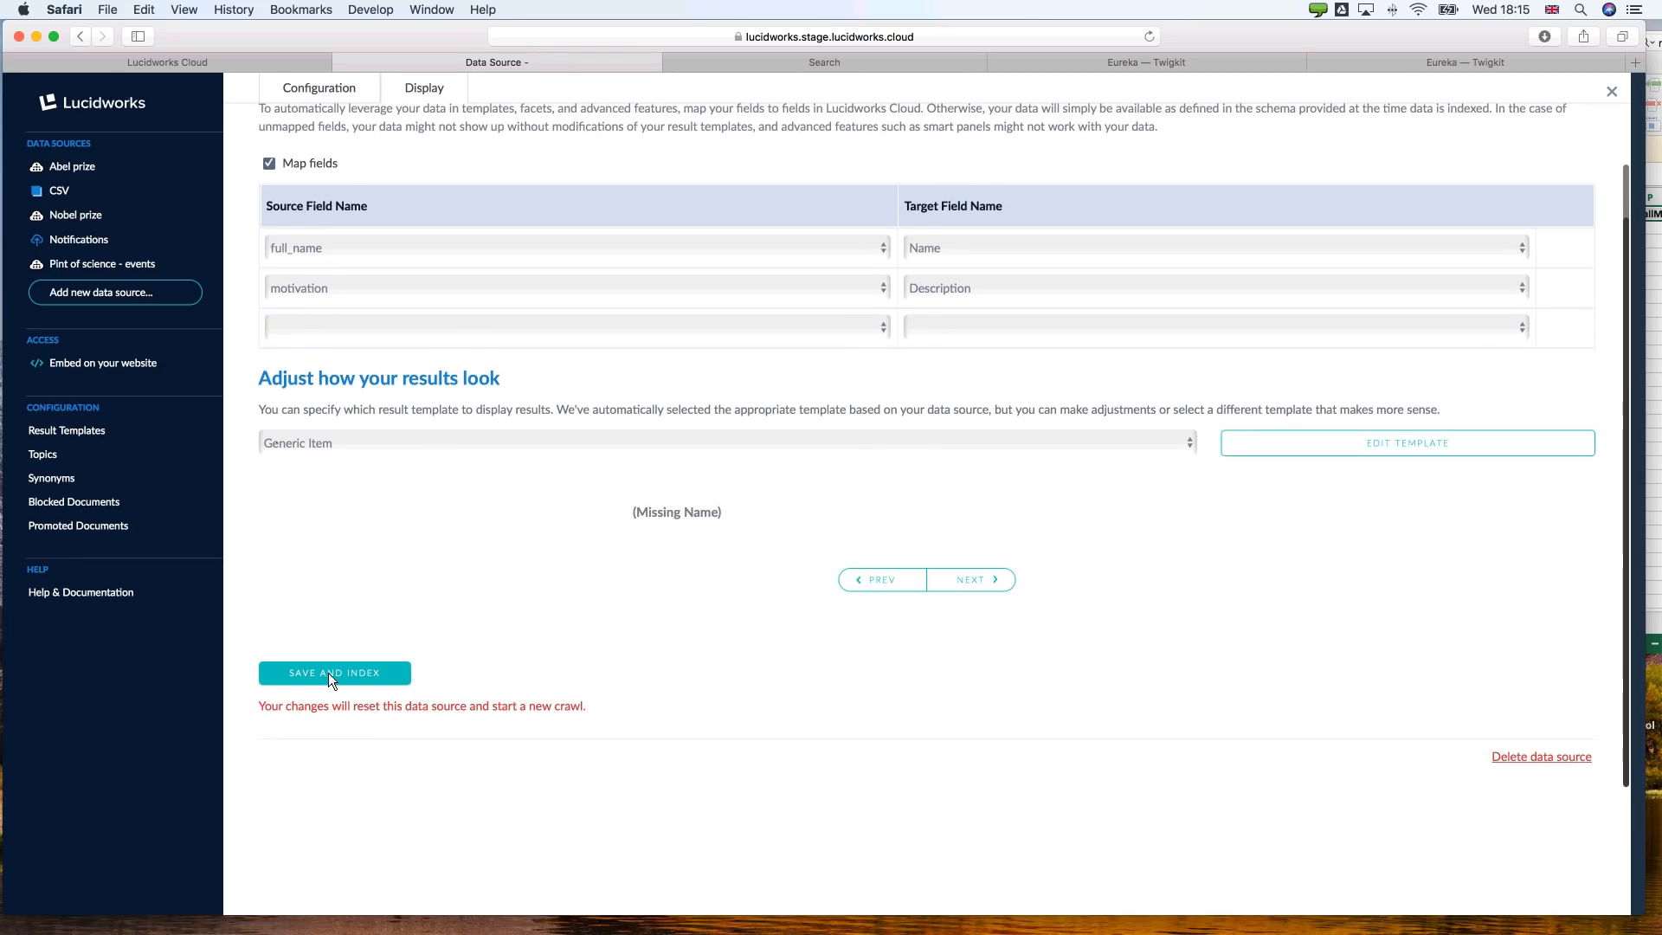
pyautogui.click(329, 673)
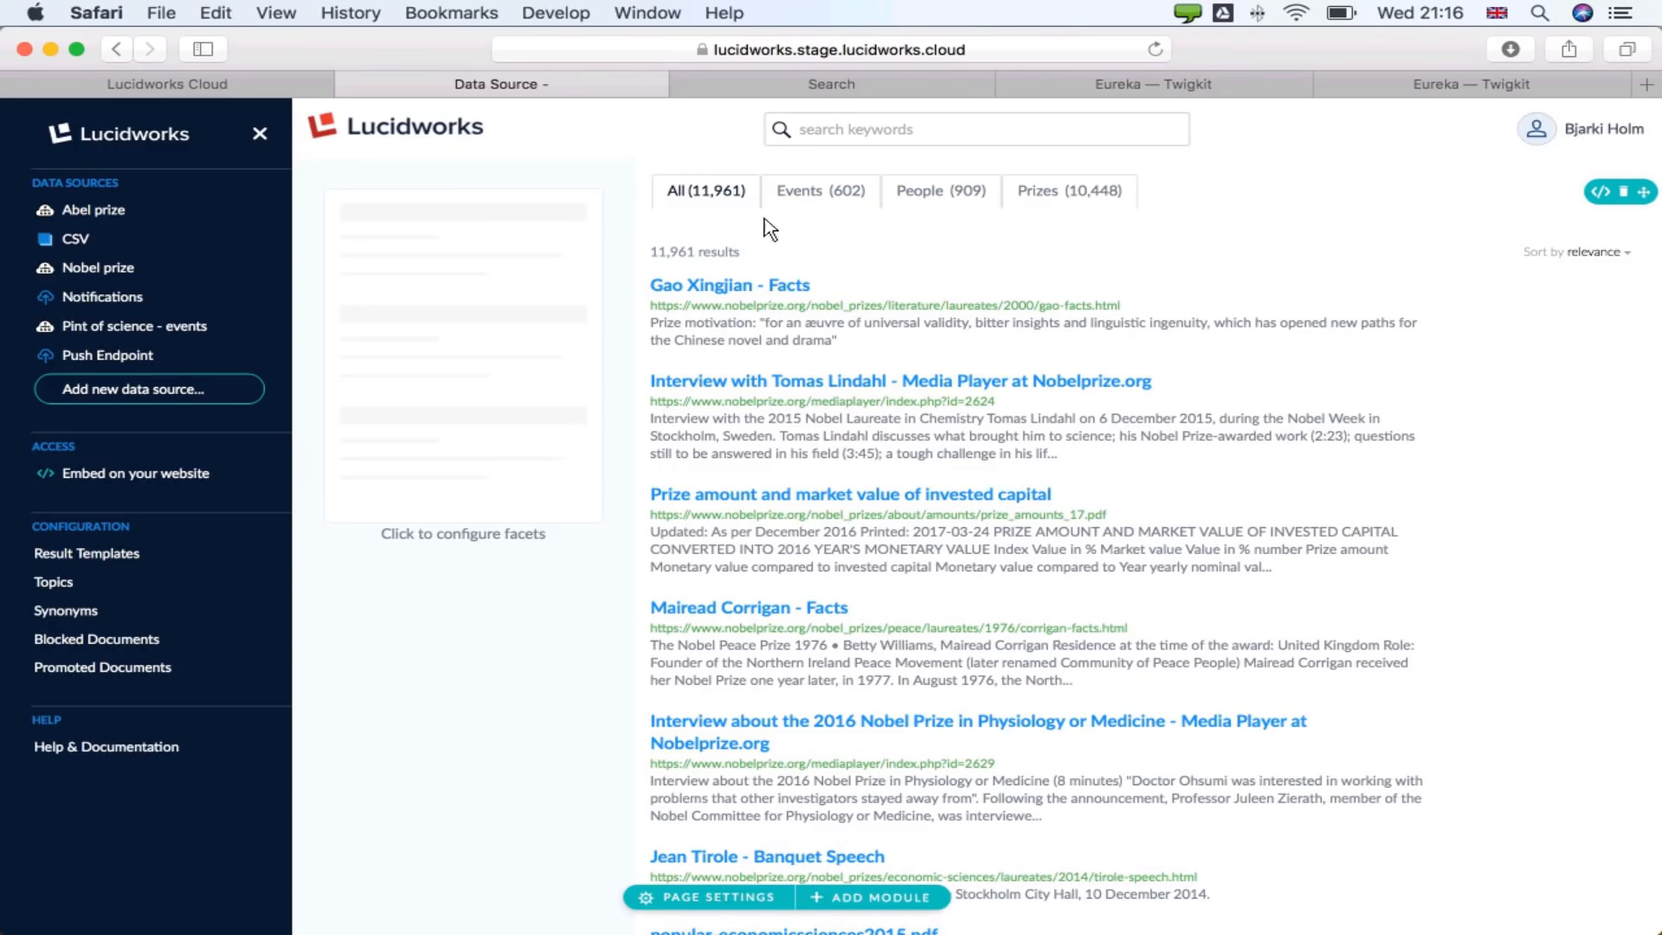
# View the People search results and set the CSV data source's result template to Person in its display settings.
pyautogui.click(926, 193)
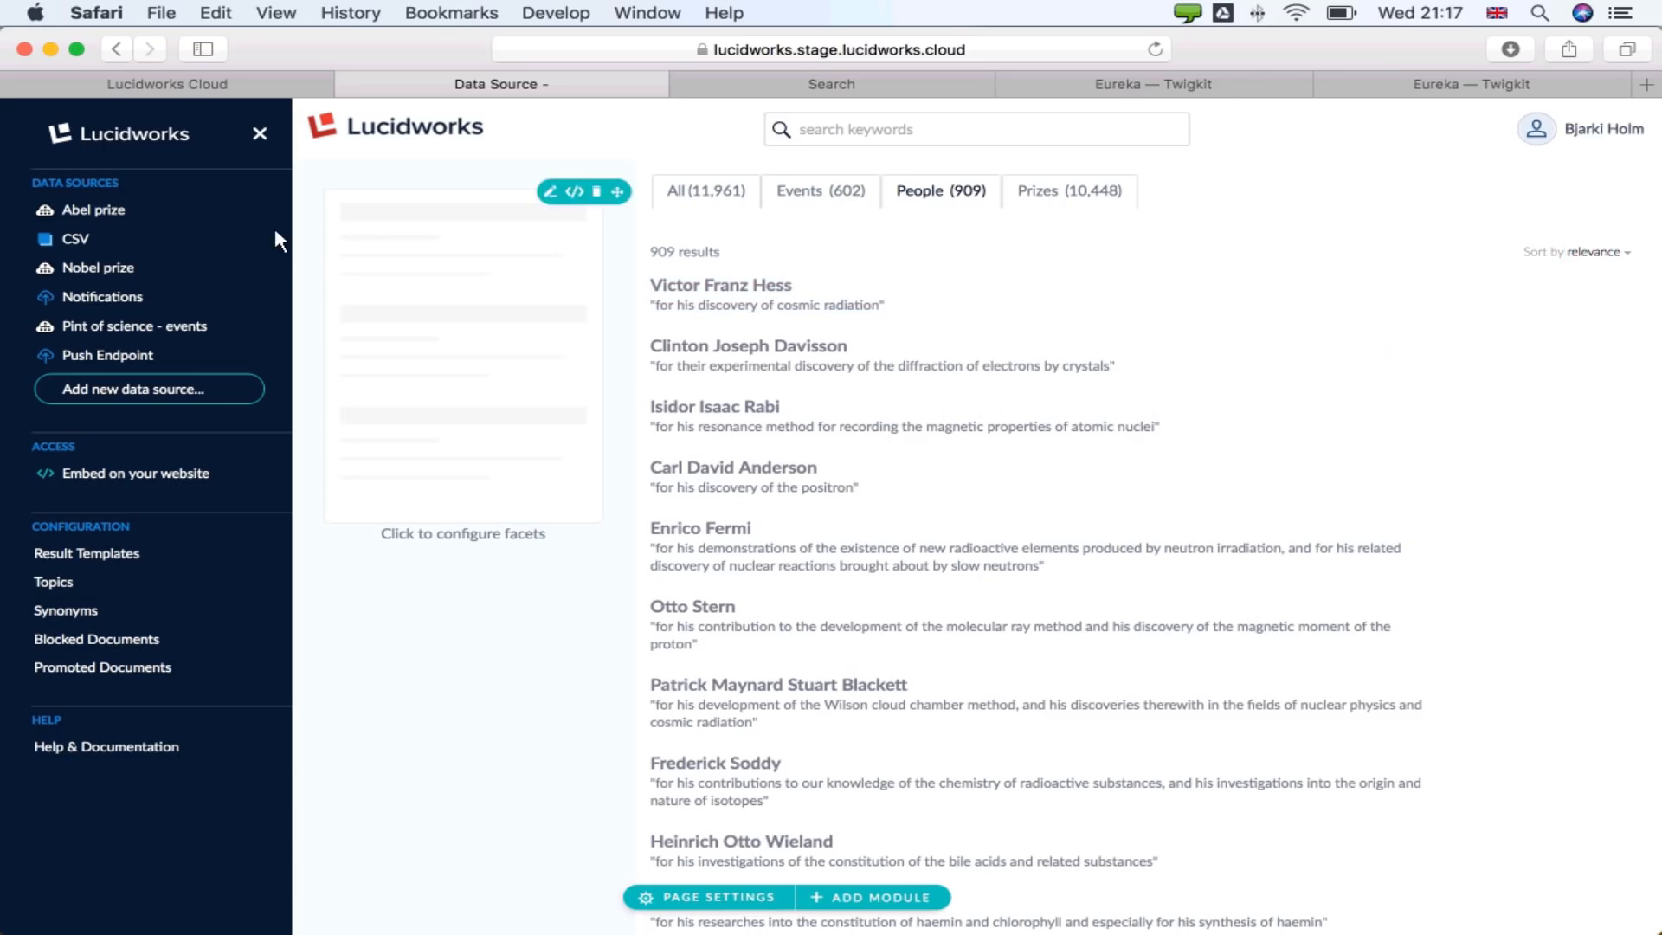
pyautogui.click(96, 228)
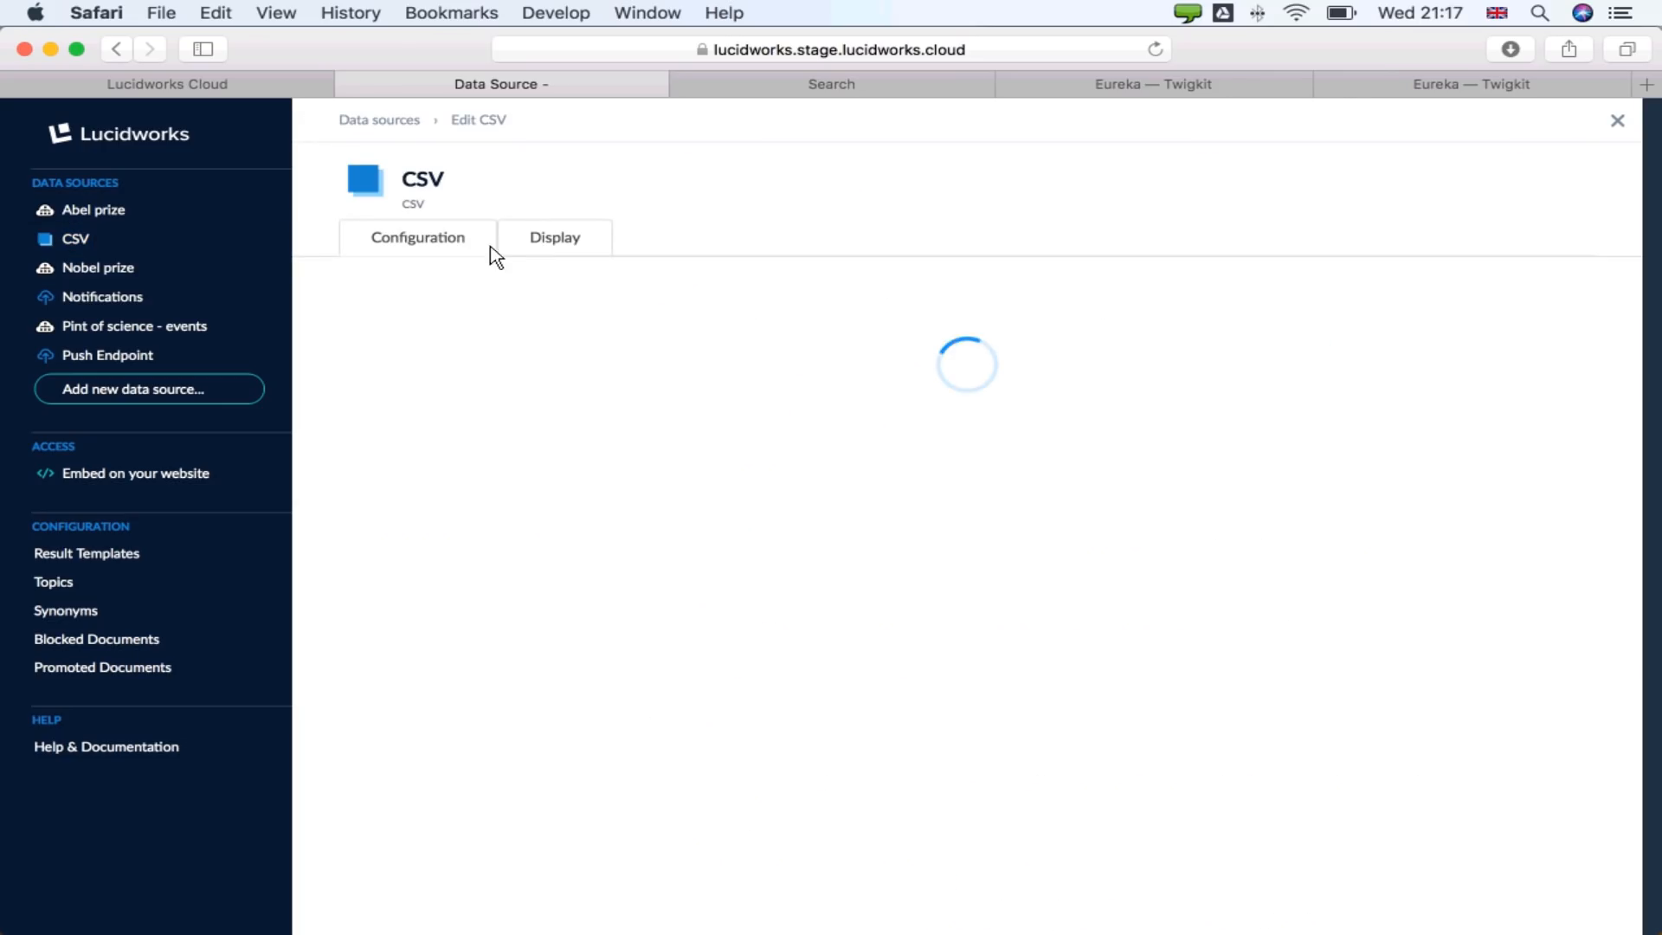
pyautogui.click(561, 246)
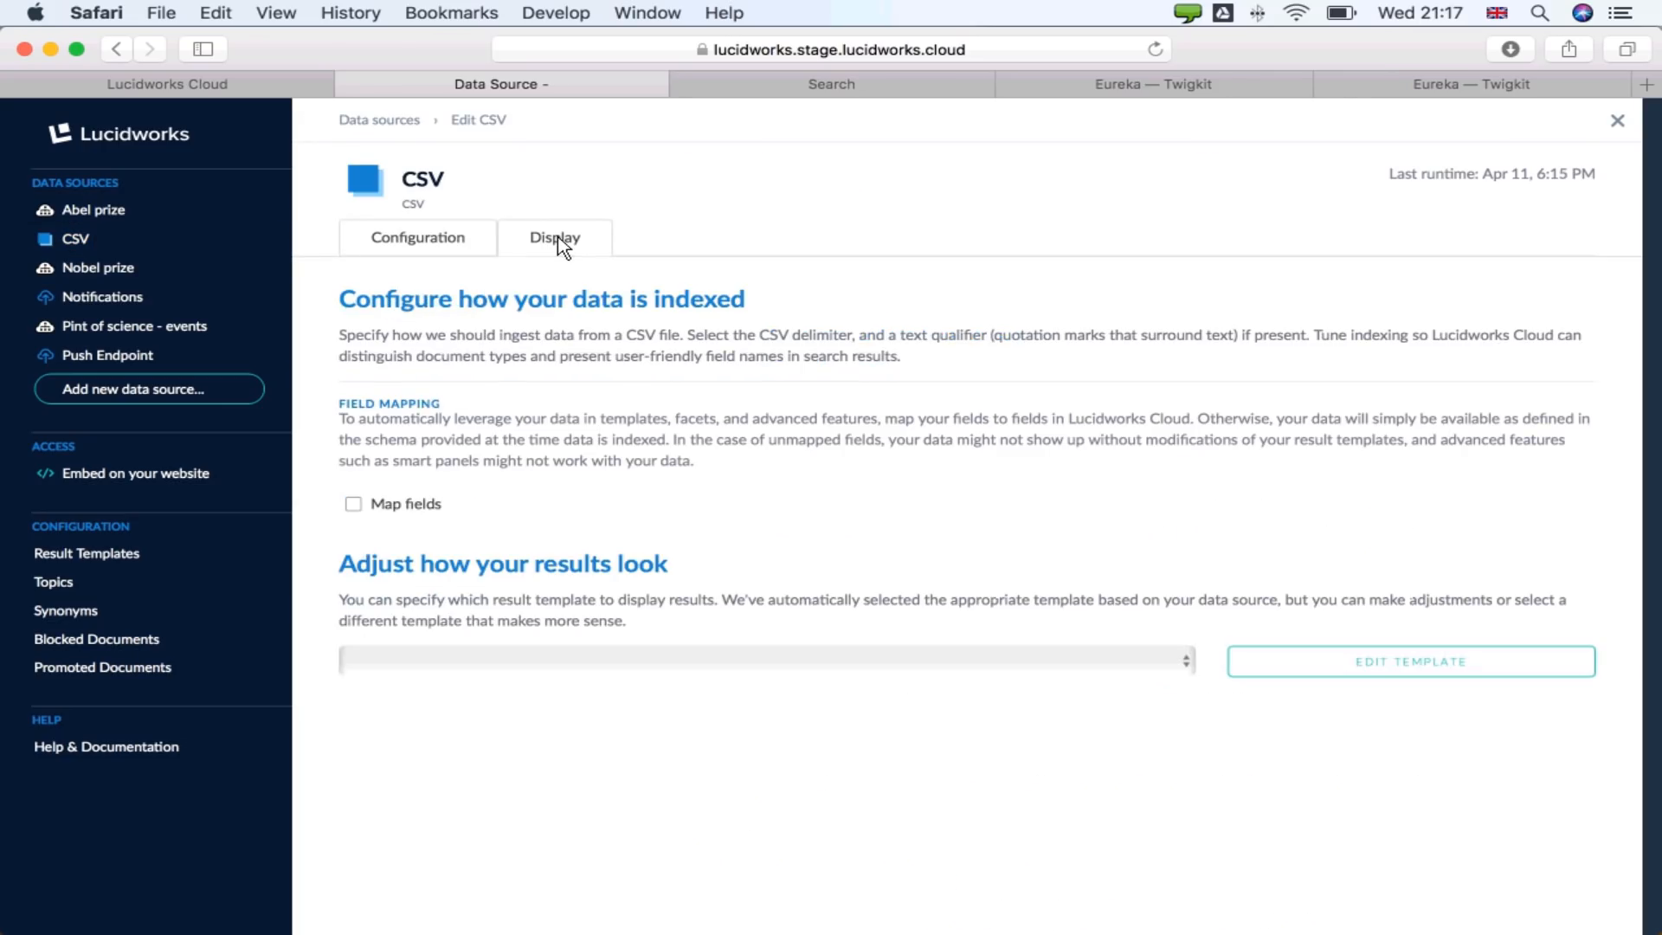
pyautogui.scroll(-4, 558, 389)
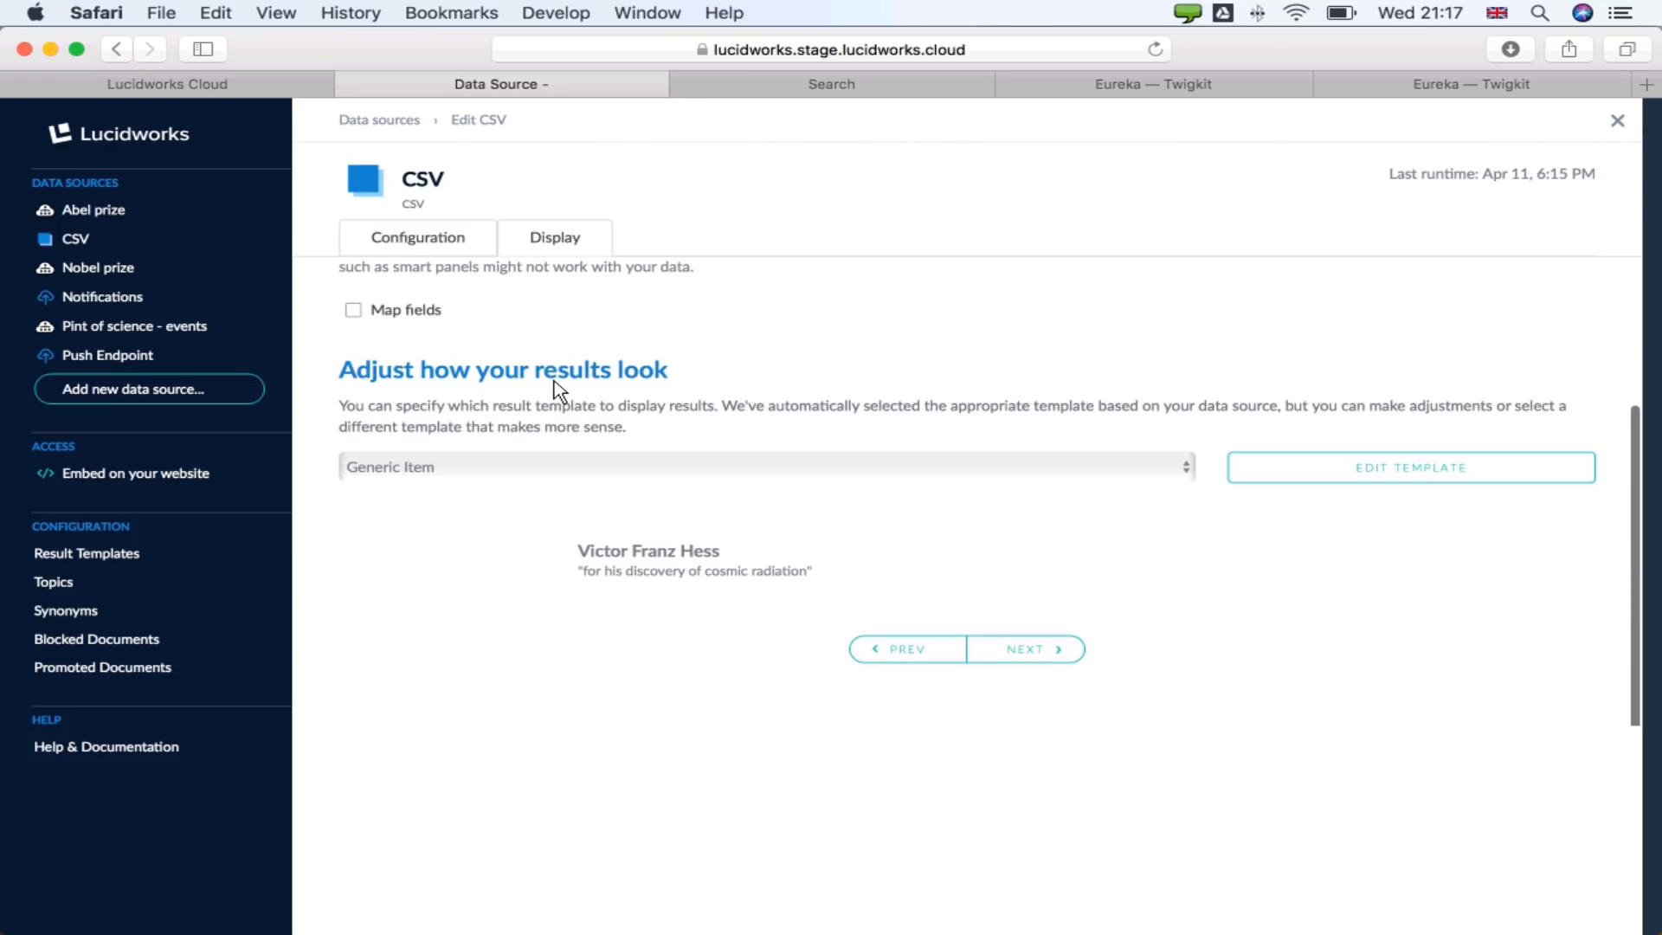
pyautogui.click(401, 475)
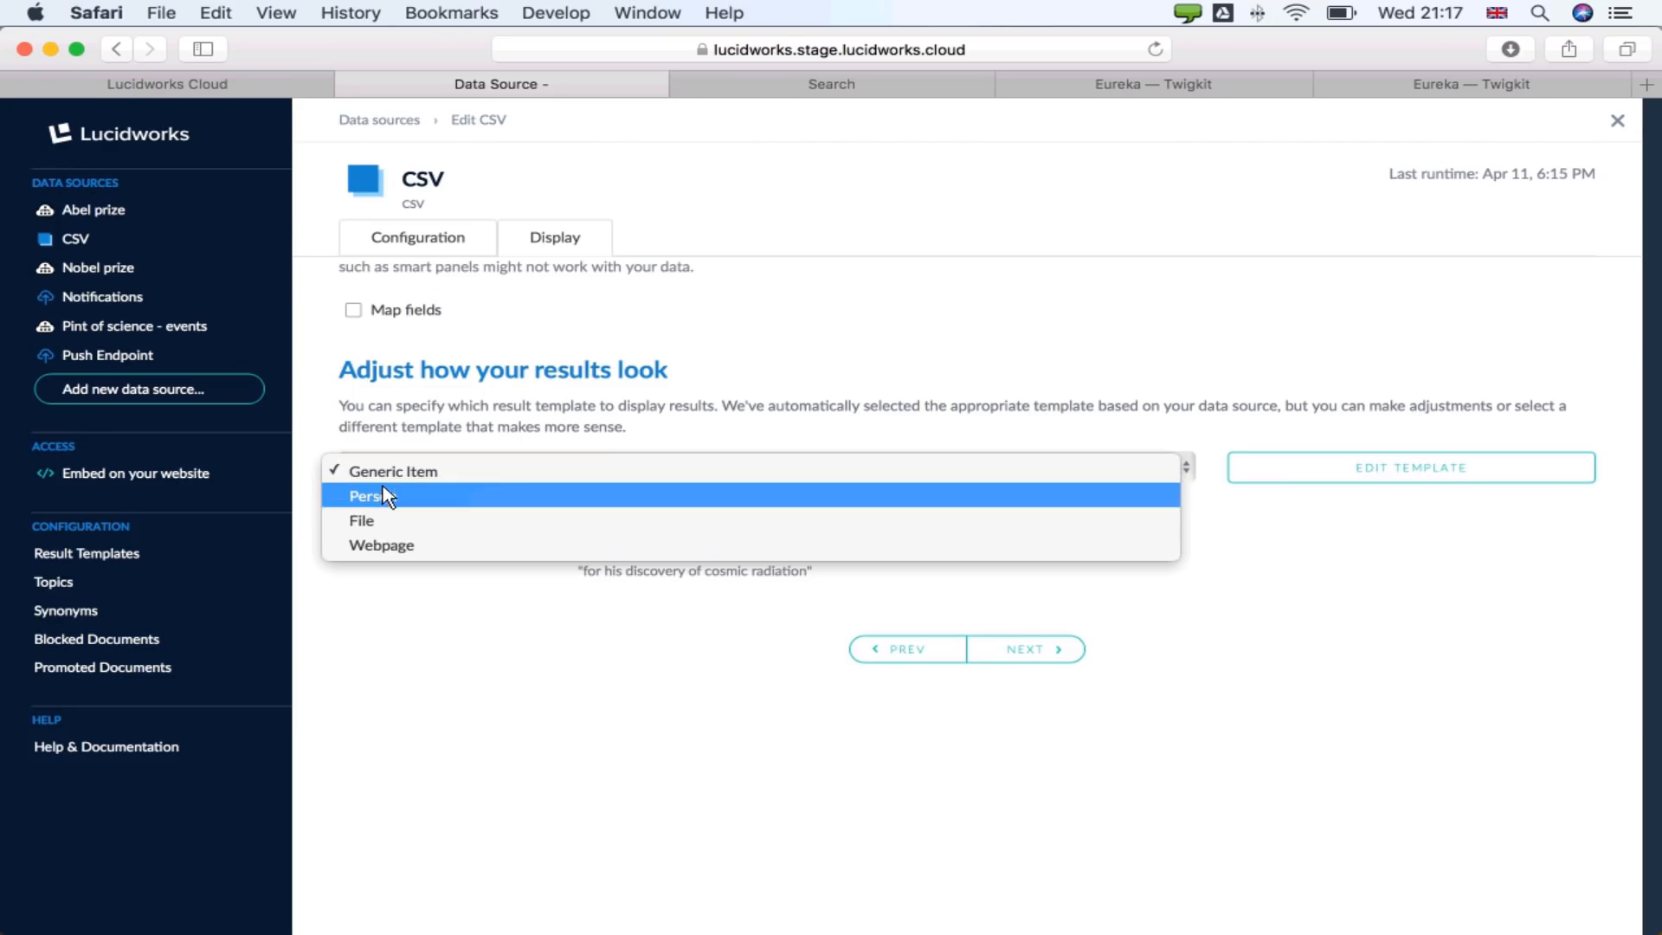
pyautogui.click(385, 499)
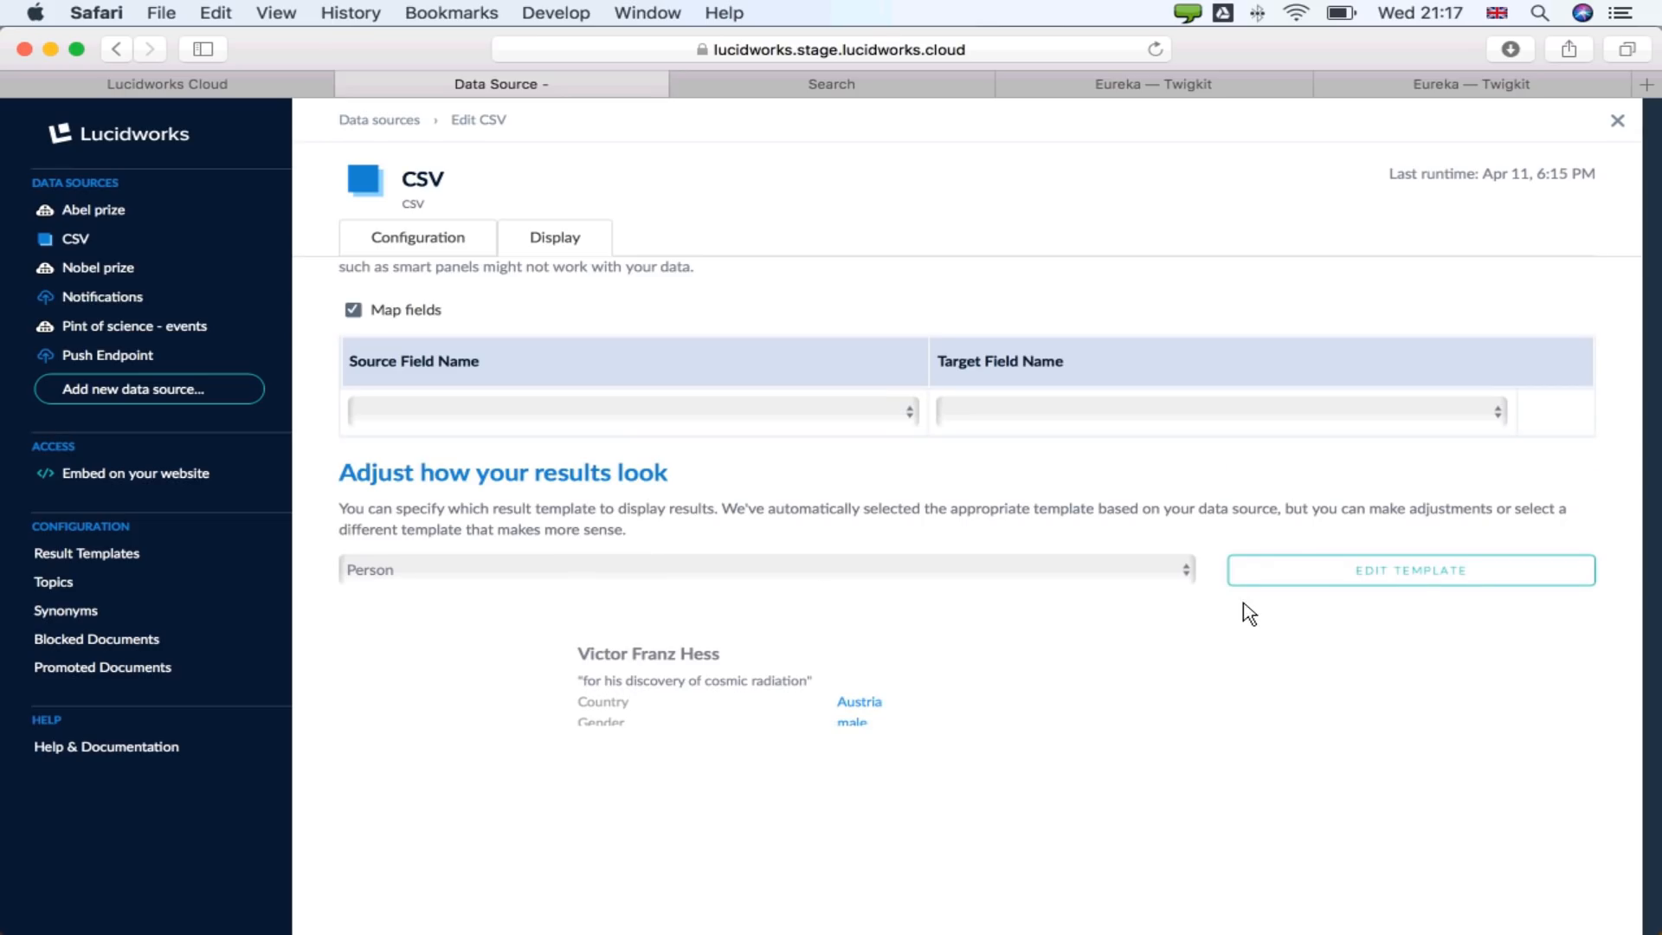
# Open the Person result template for editing, examine the Country field's style, format and query filter options, and close the template.
pyautogui.click(1386, 574)
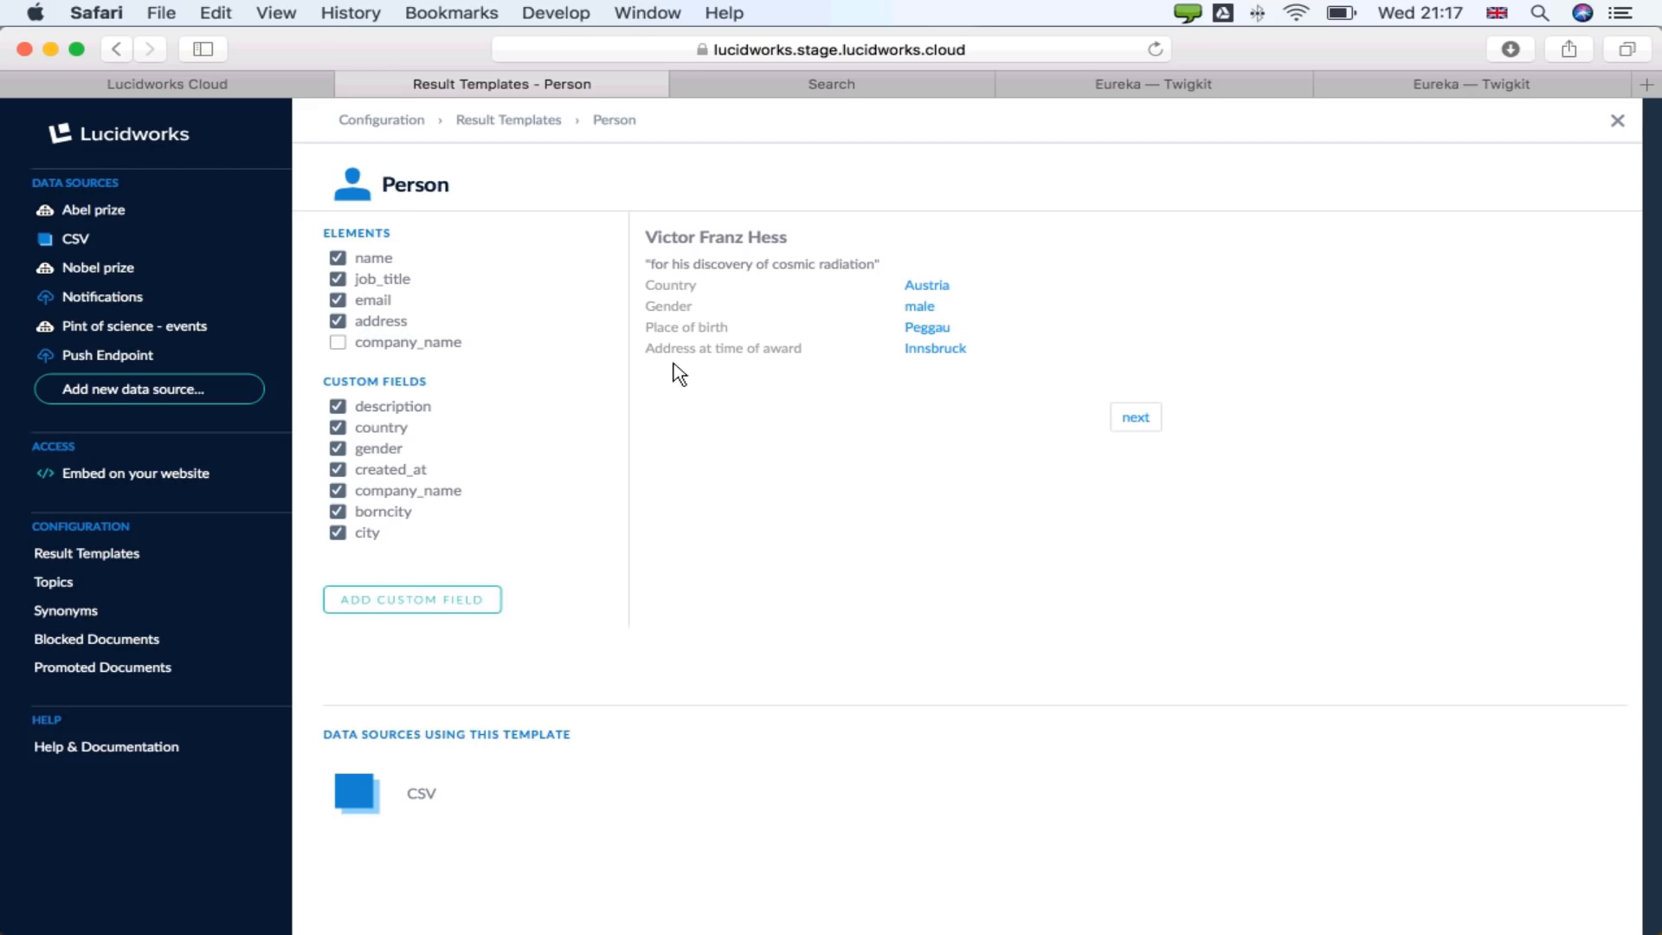
pyautogui.moveTo(661, 294)
pyautogui.click(647, 279)
pyautogui.scroll(-1, 723, 374)
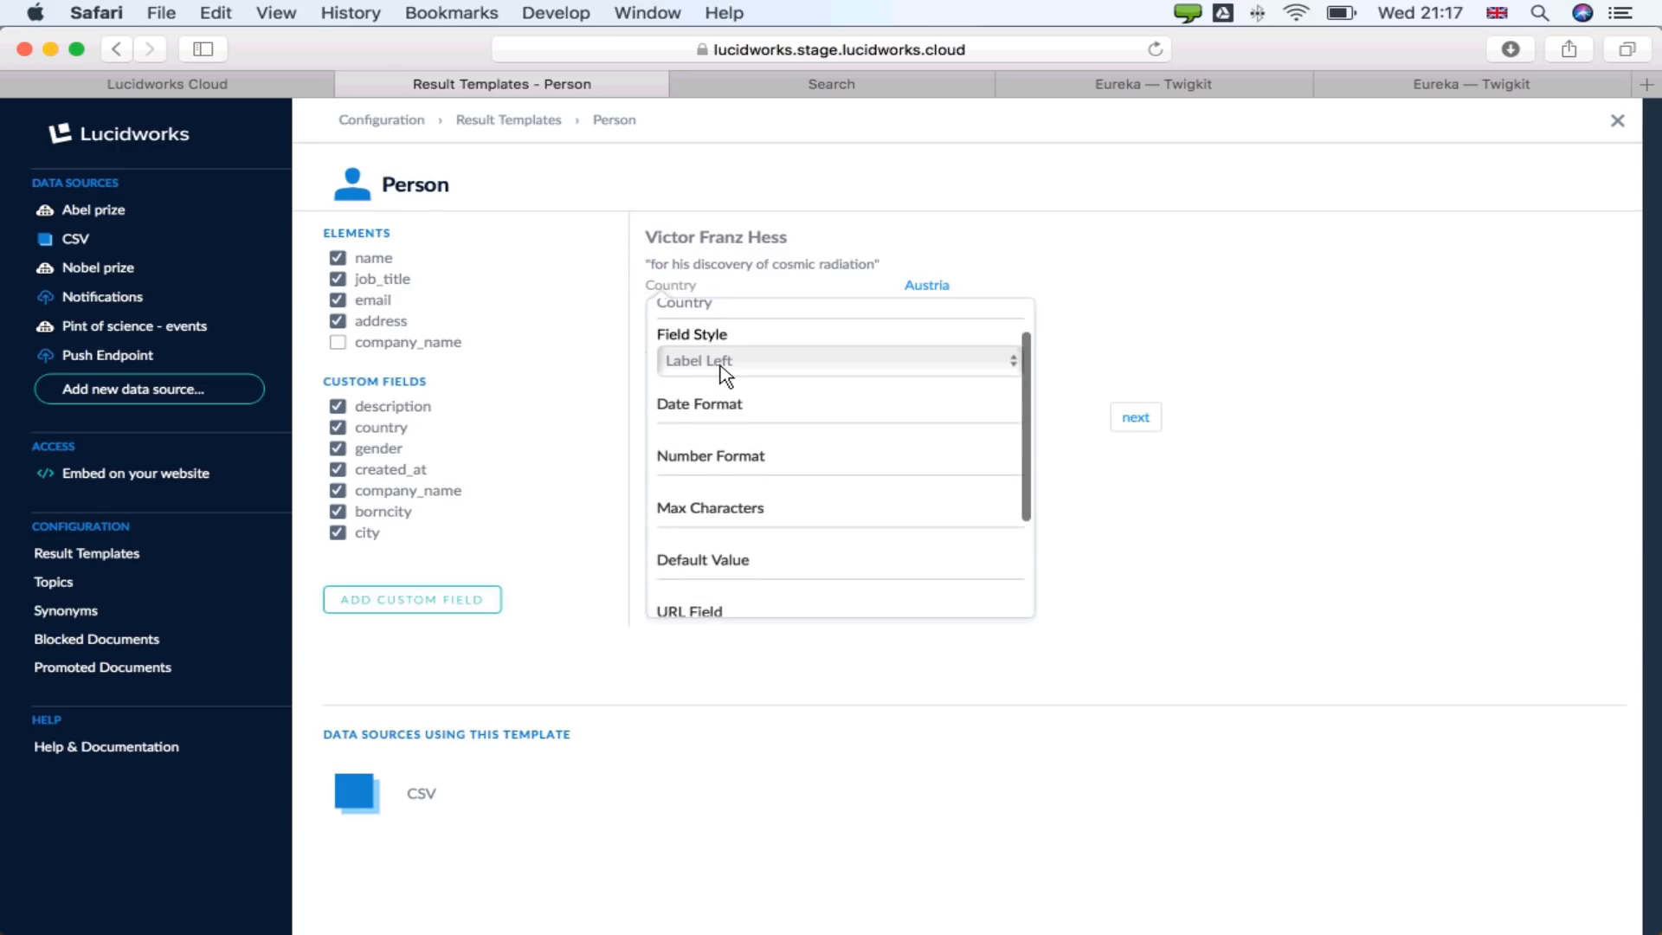
pyautogui.scroll(-4, 723, 374)
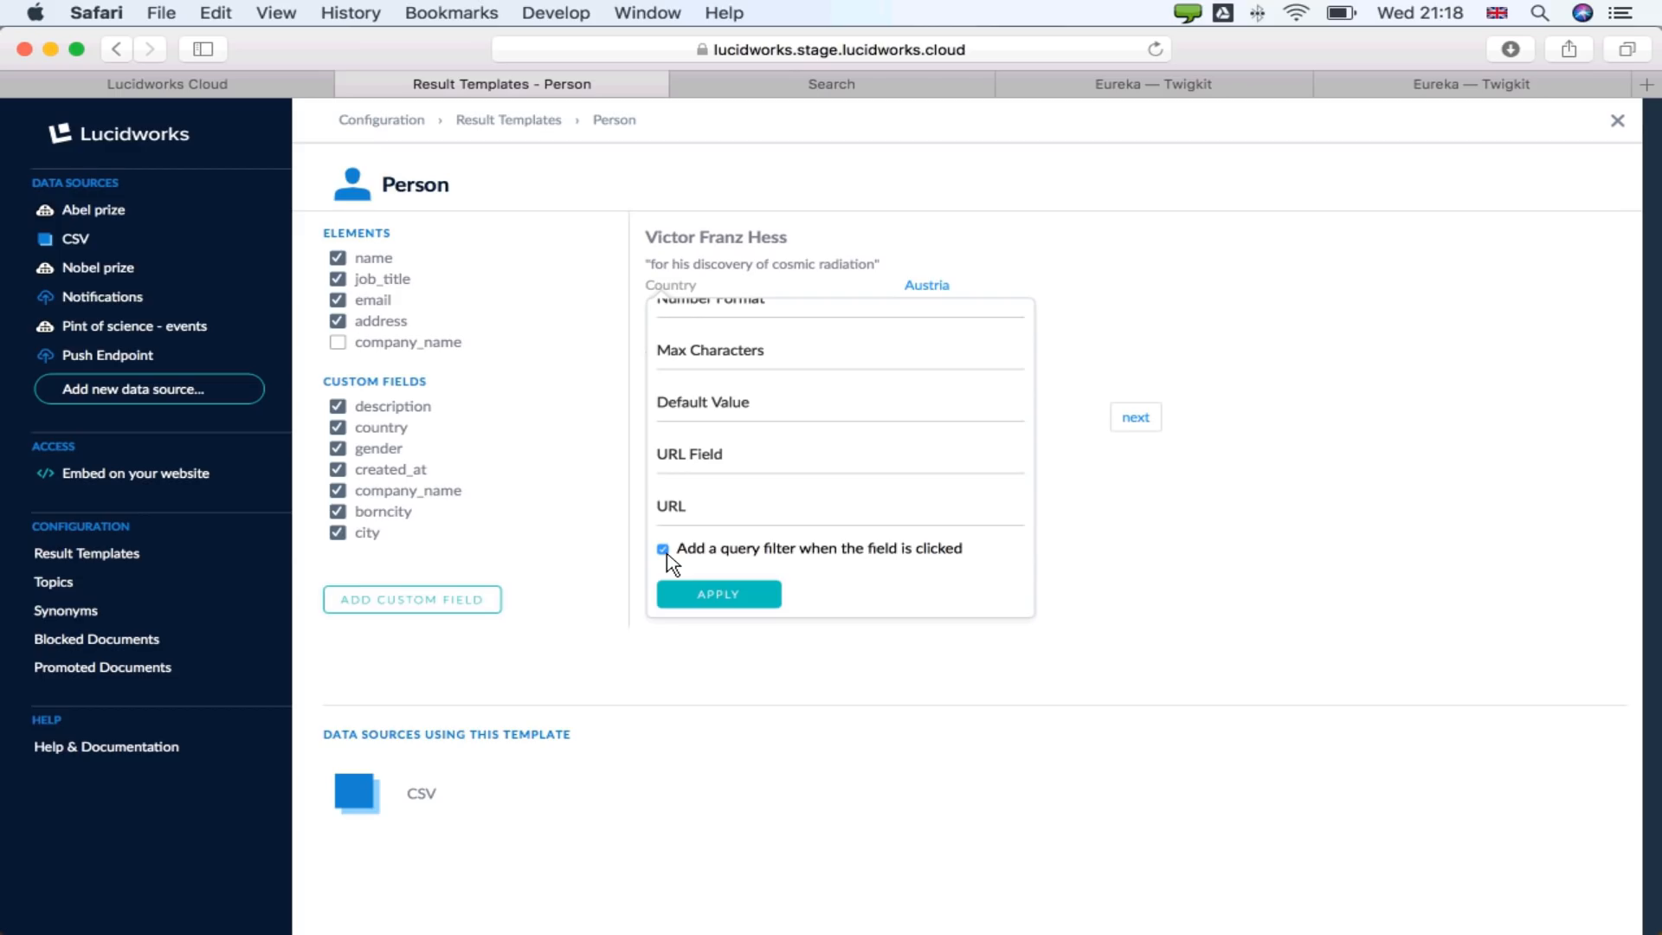
pyautogui.click(942, 673)
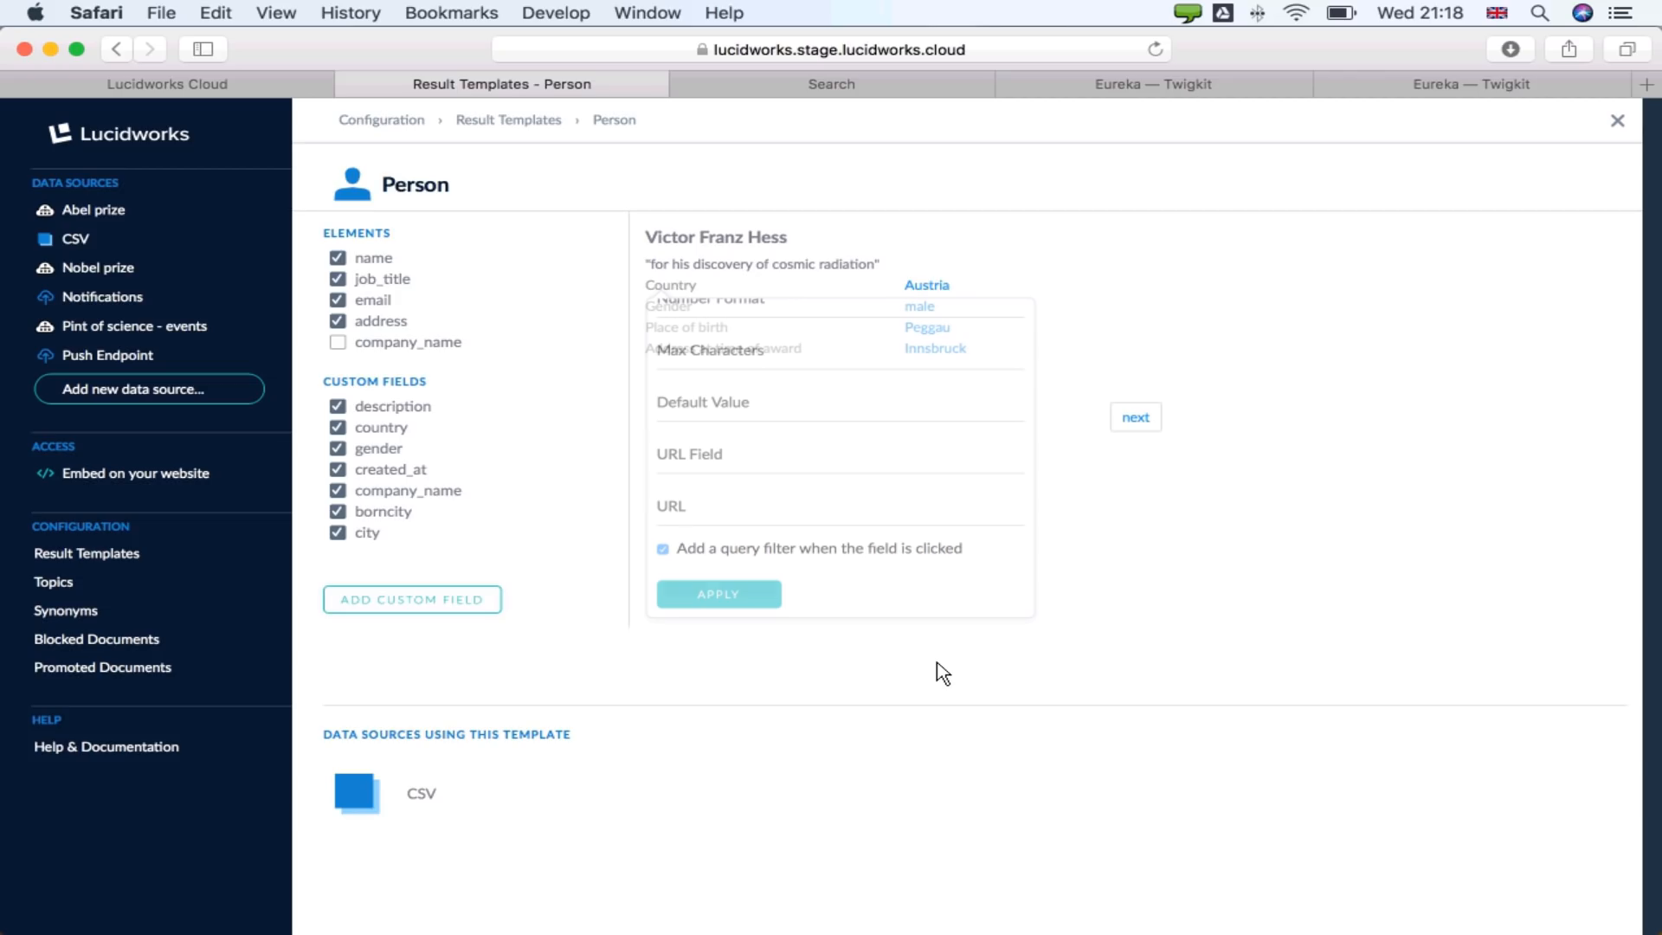
pyautogui.click(1617, 122)
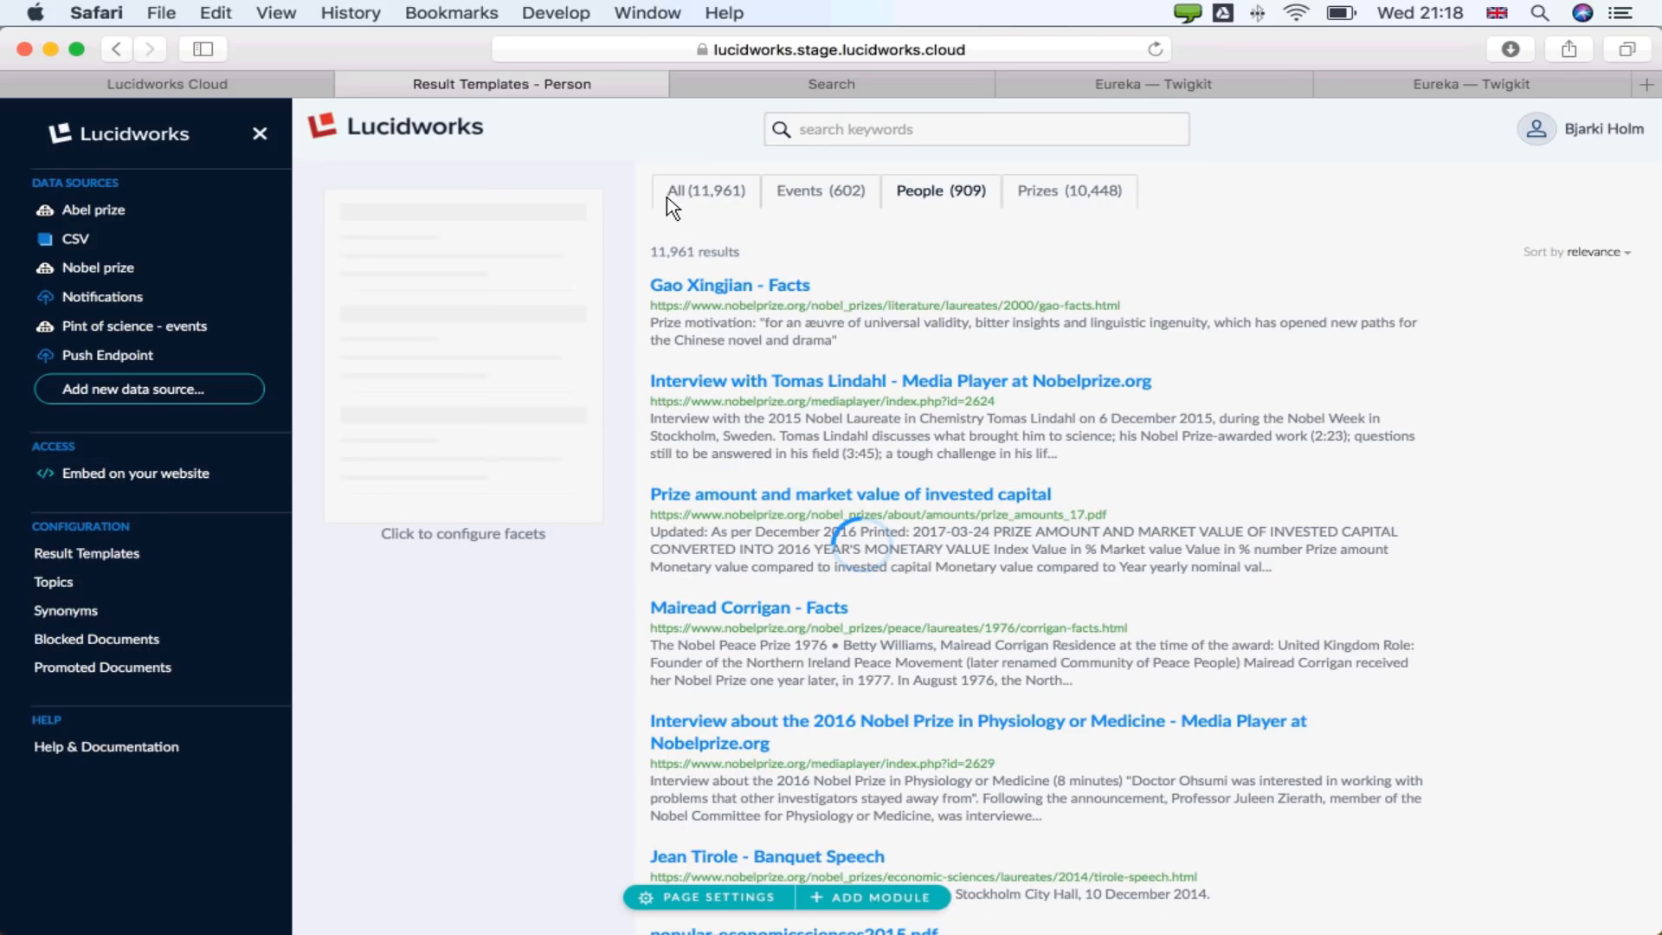
# Show all search results and configure a facet on the meta_tag_name_laureate field with the display name "Person".
pyautogui.click(675, 200)
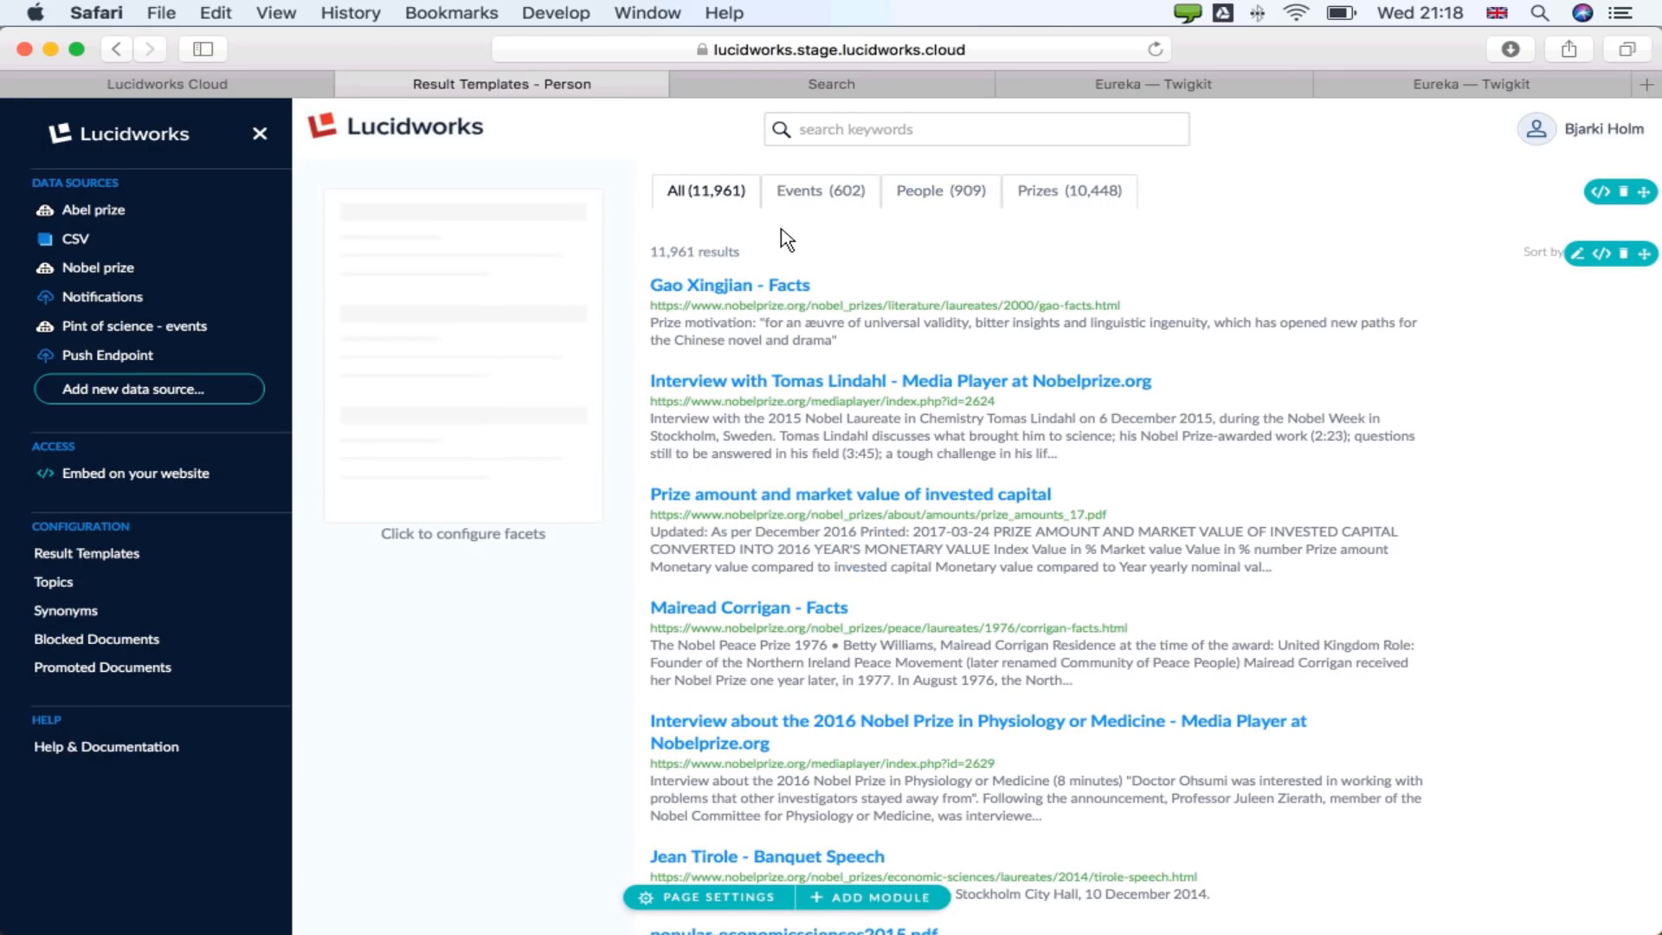
pyautogui.moveTo(697, 419)
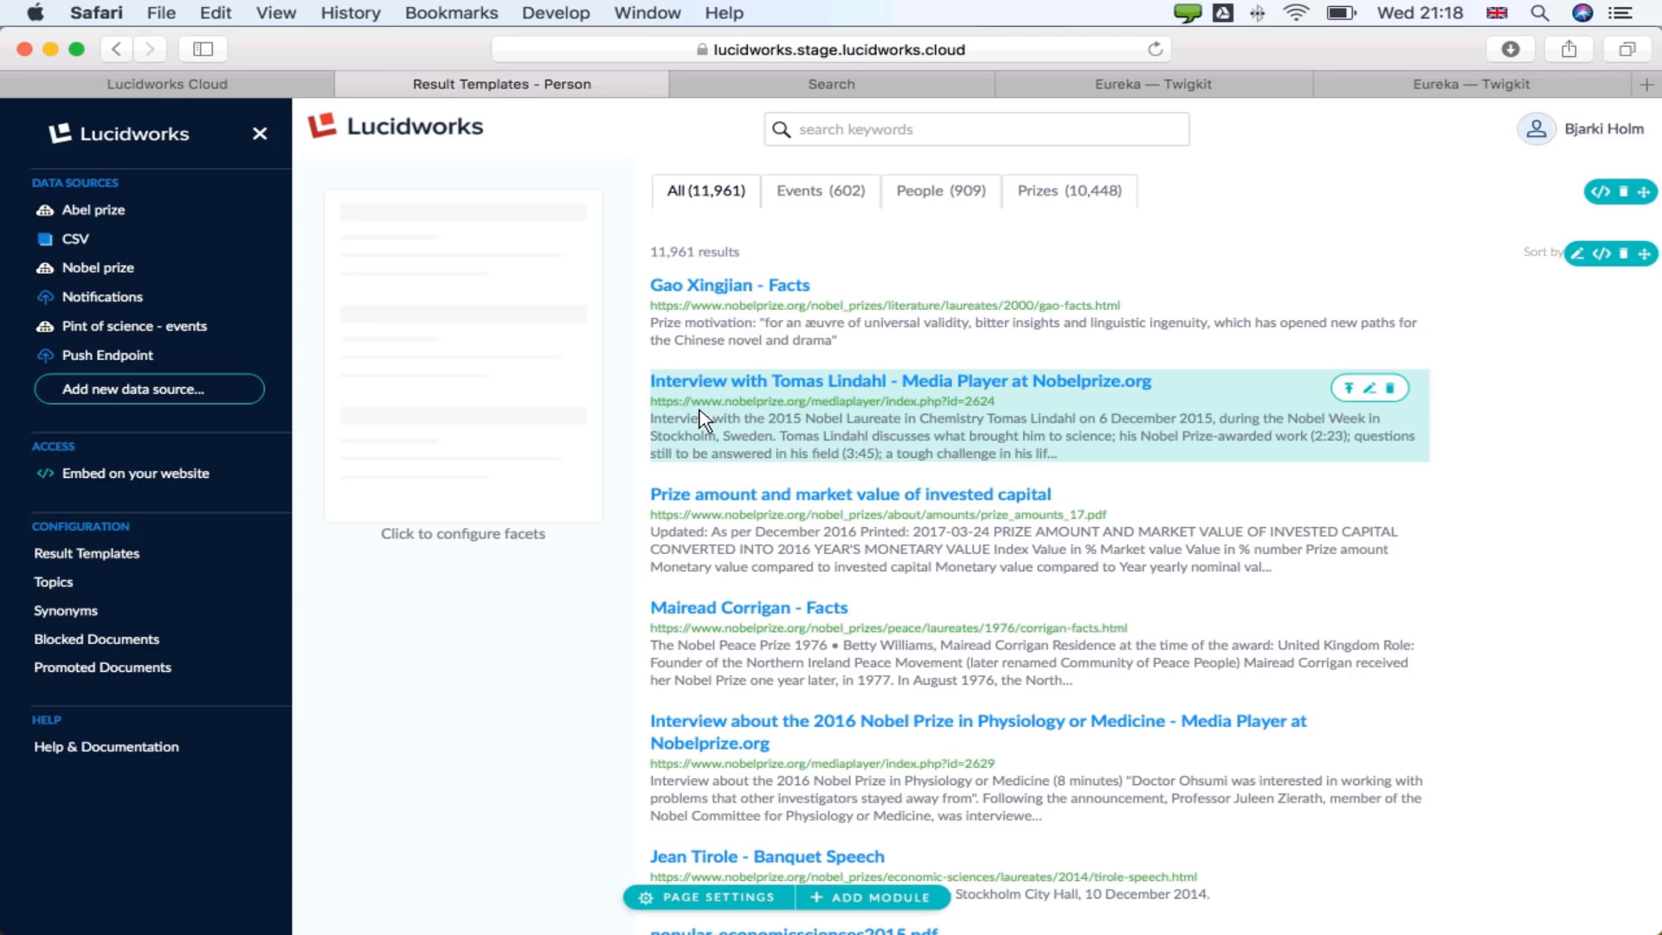
pyautogui.moveTo(445, 427)
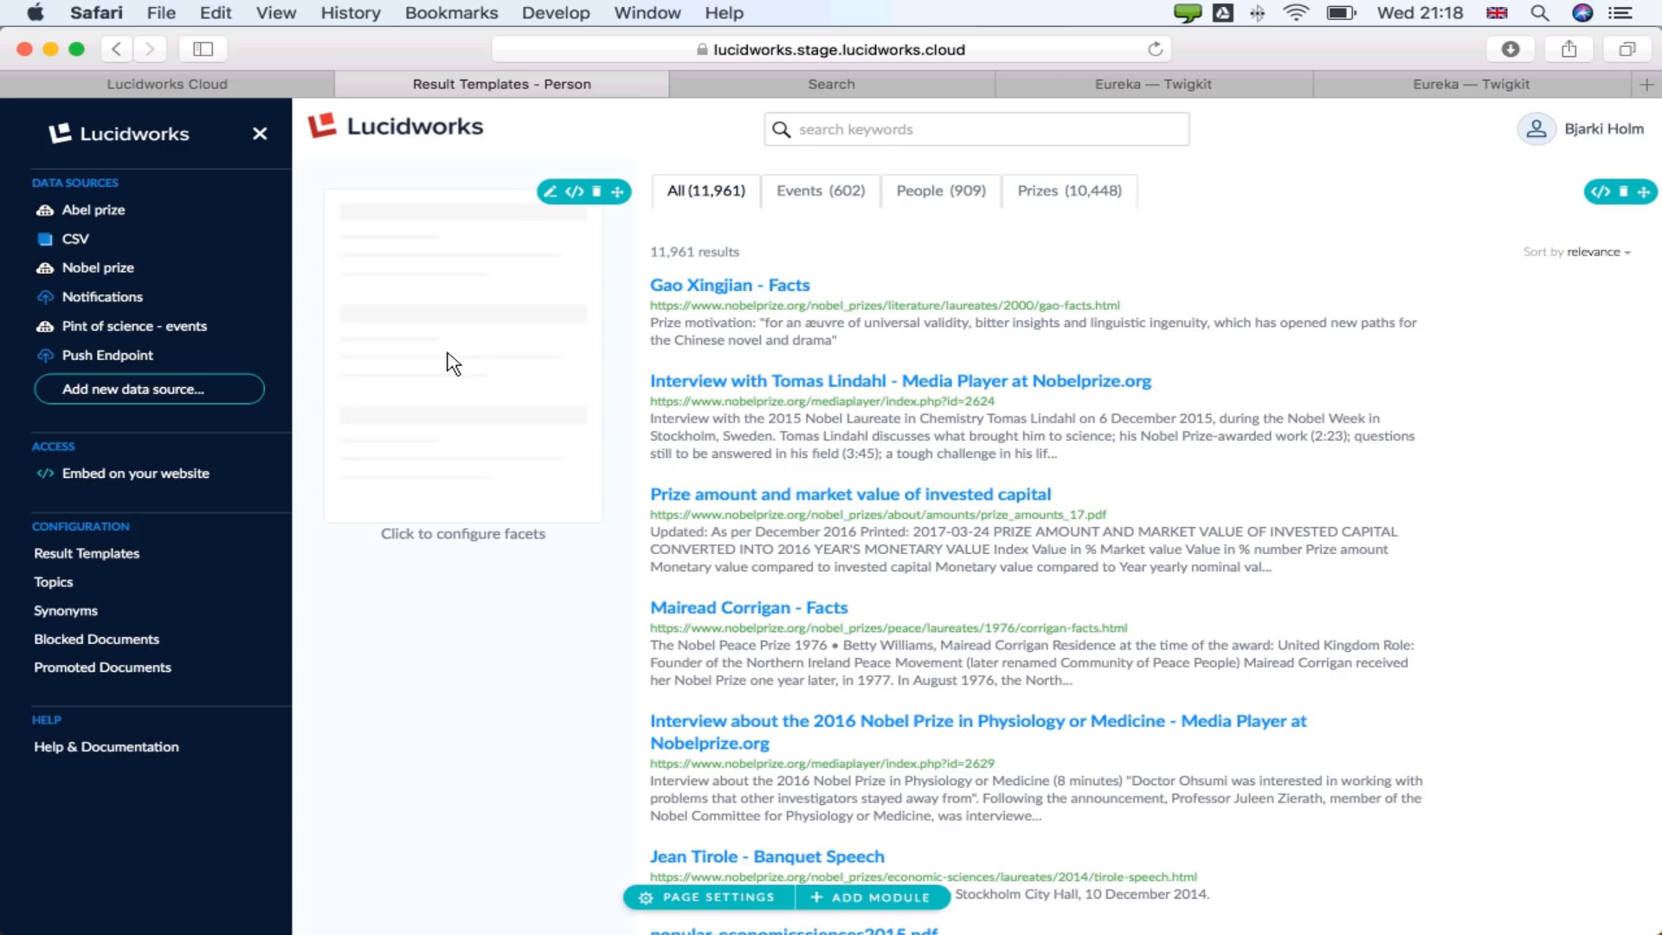
pyautogui.click(478, 365)
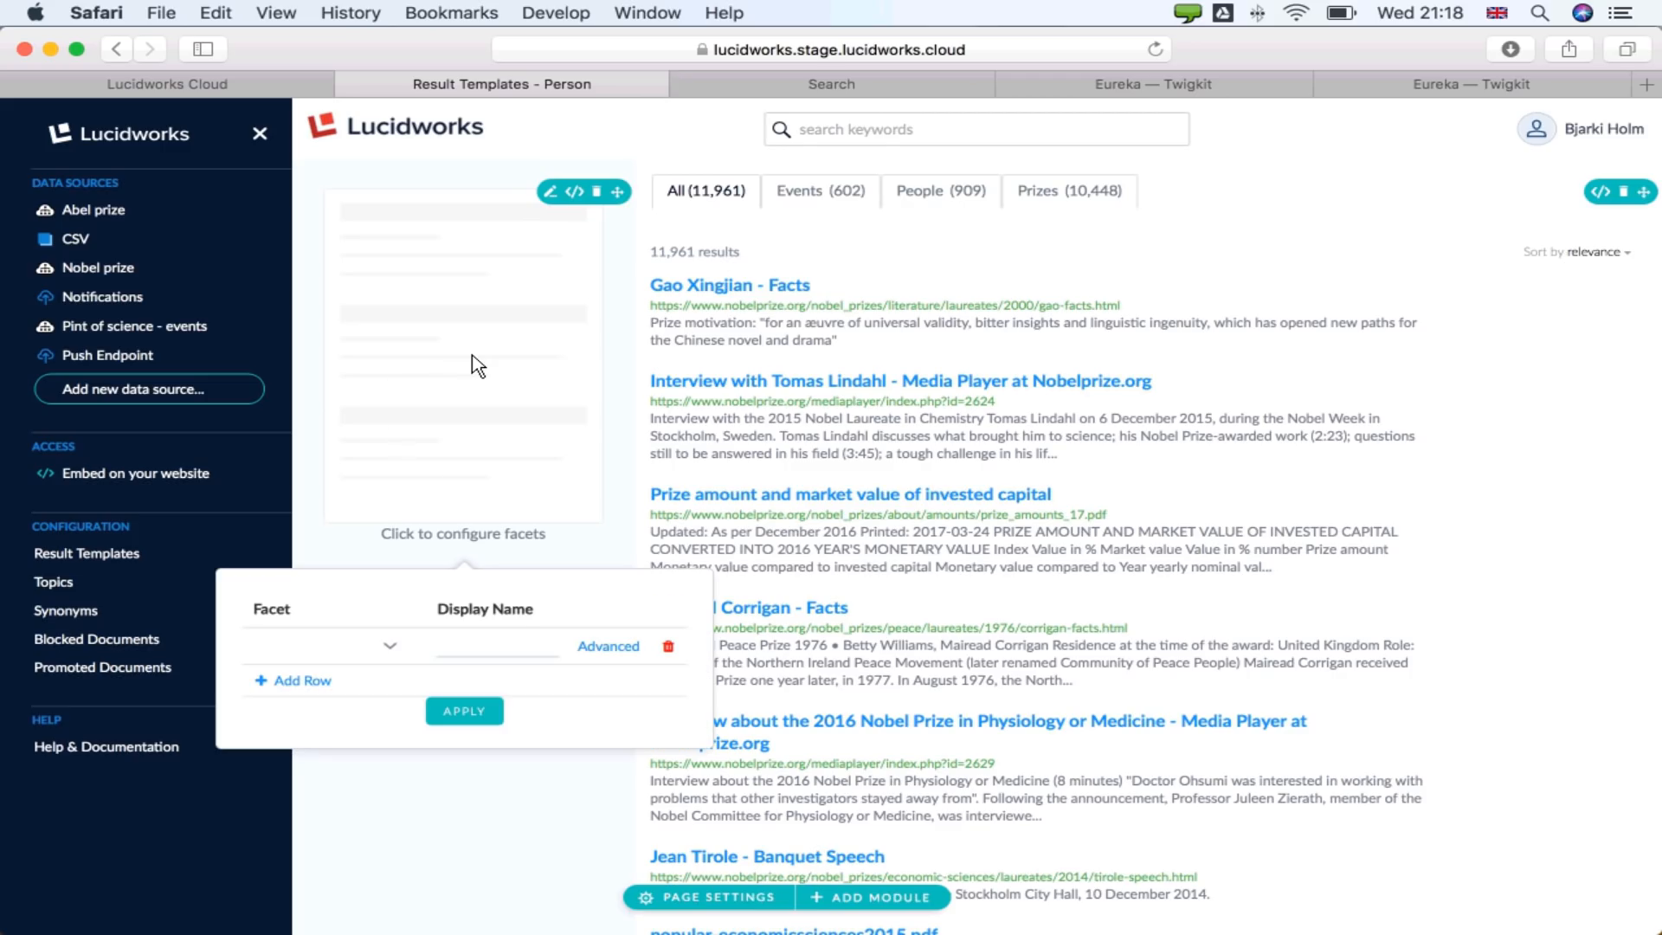
pyautogui.click(344, 655)
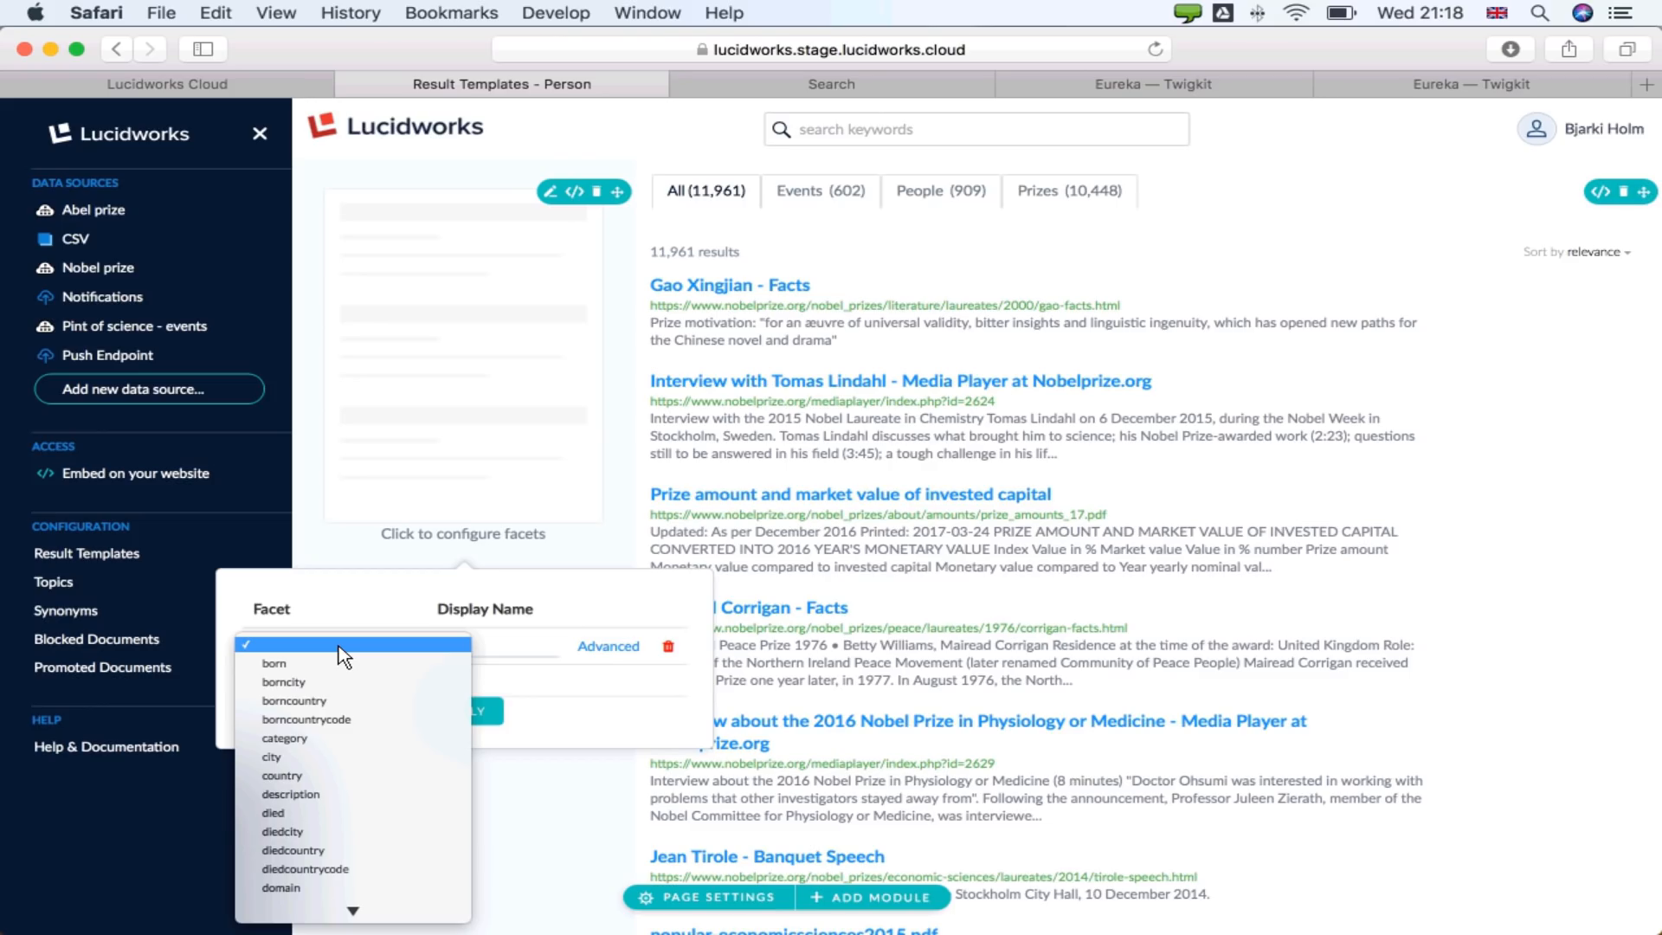
pyautogui.scroll(-3, 344, 655)
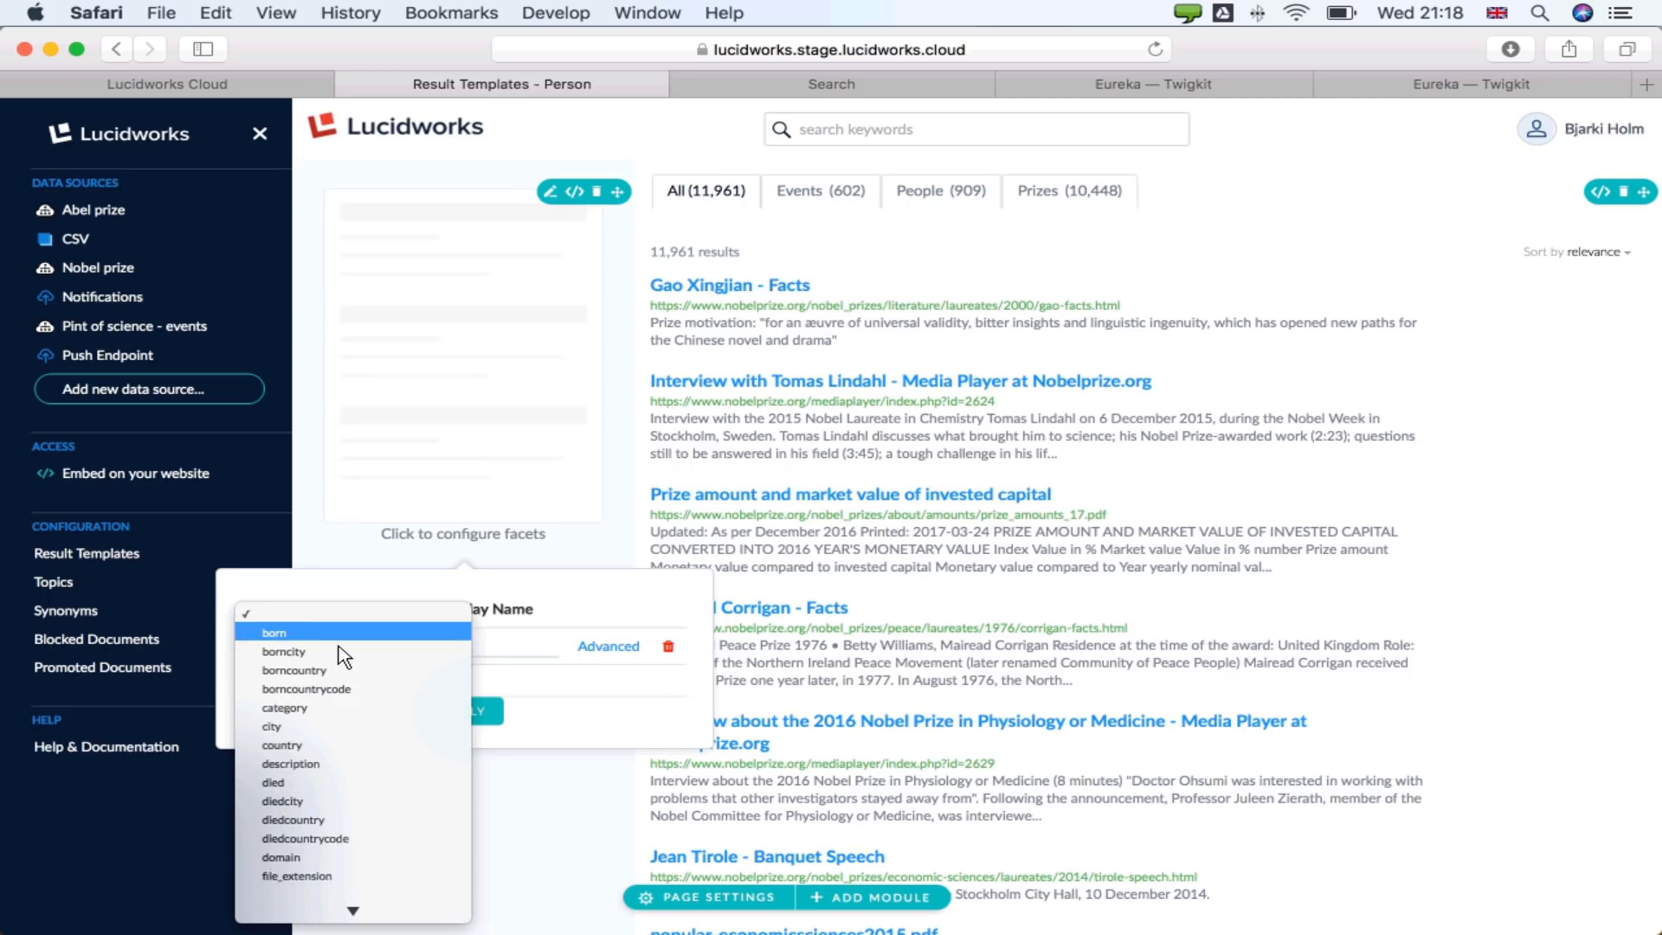
pyautogui.scroll(-8, 344, 656)
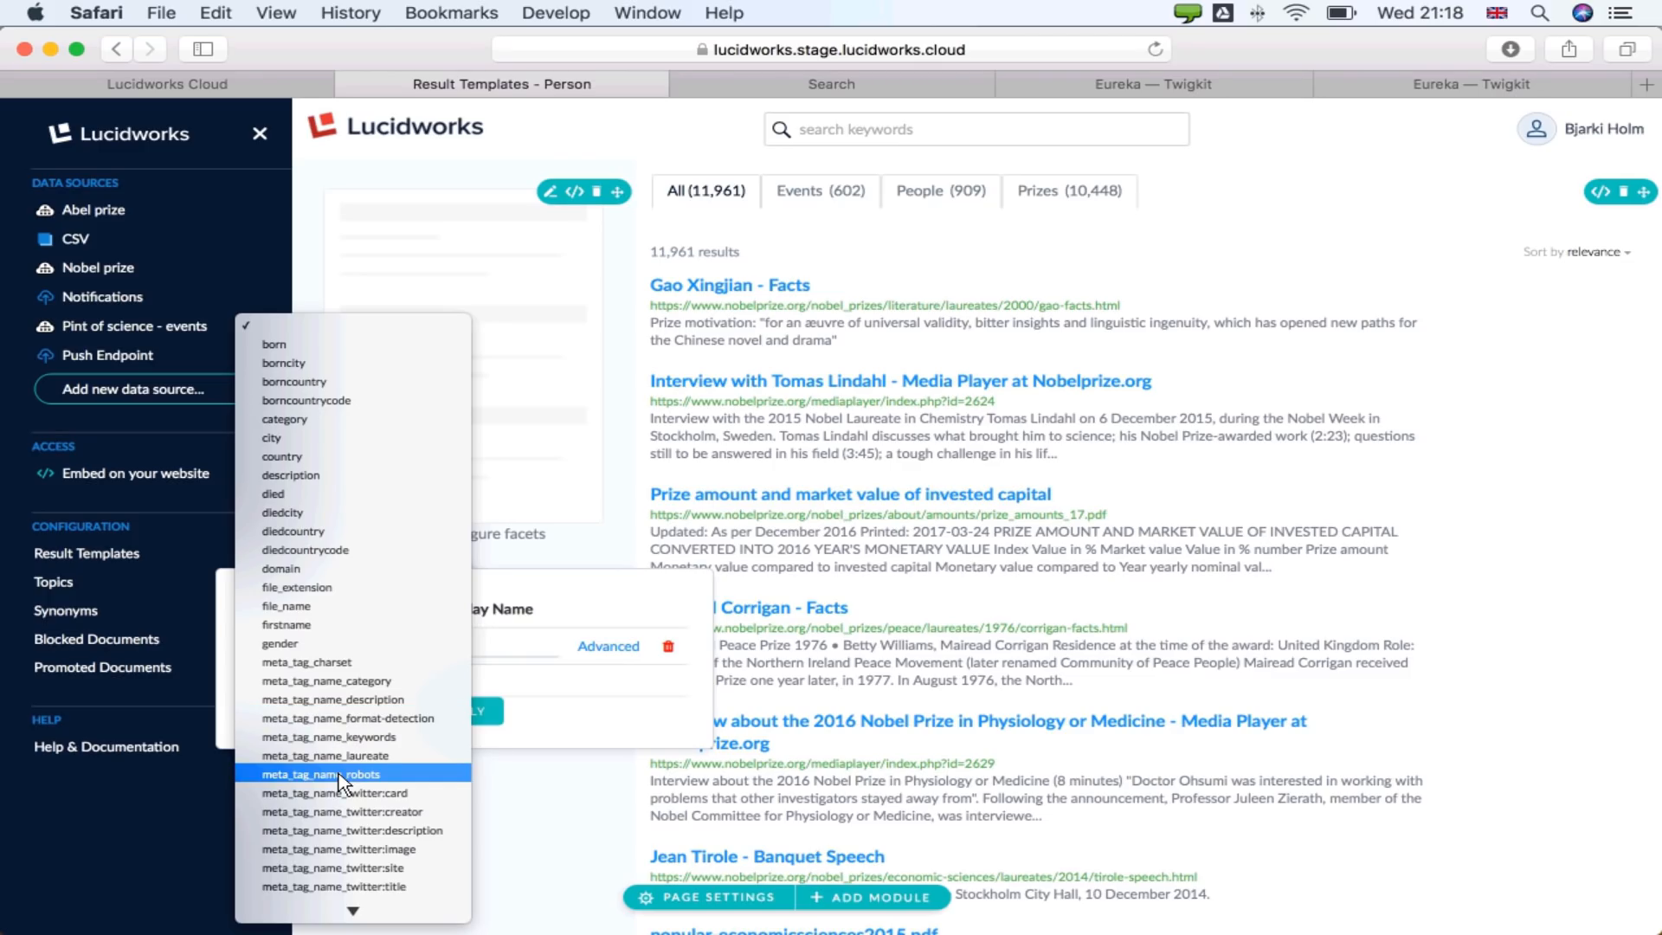
pyautogui.scroll(-2, 340, 779)
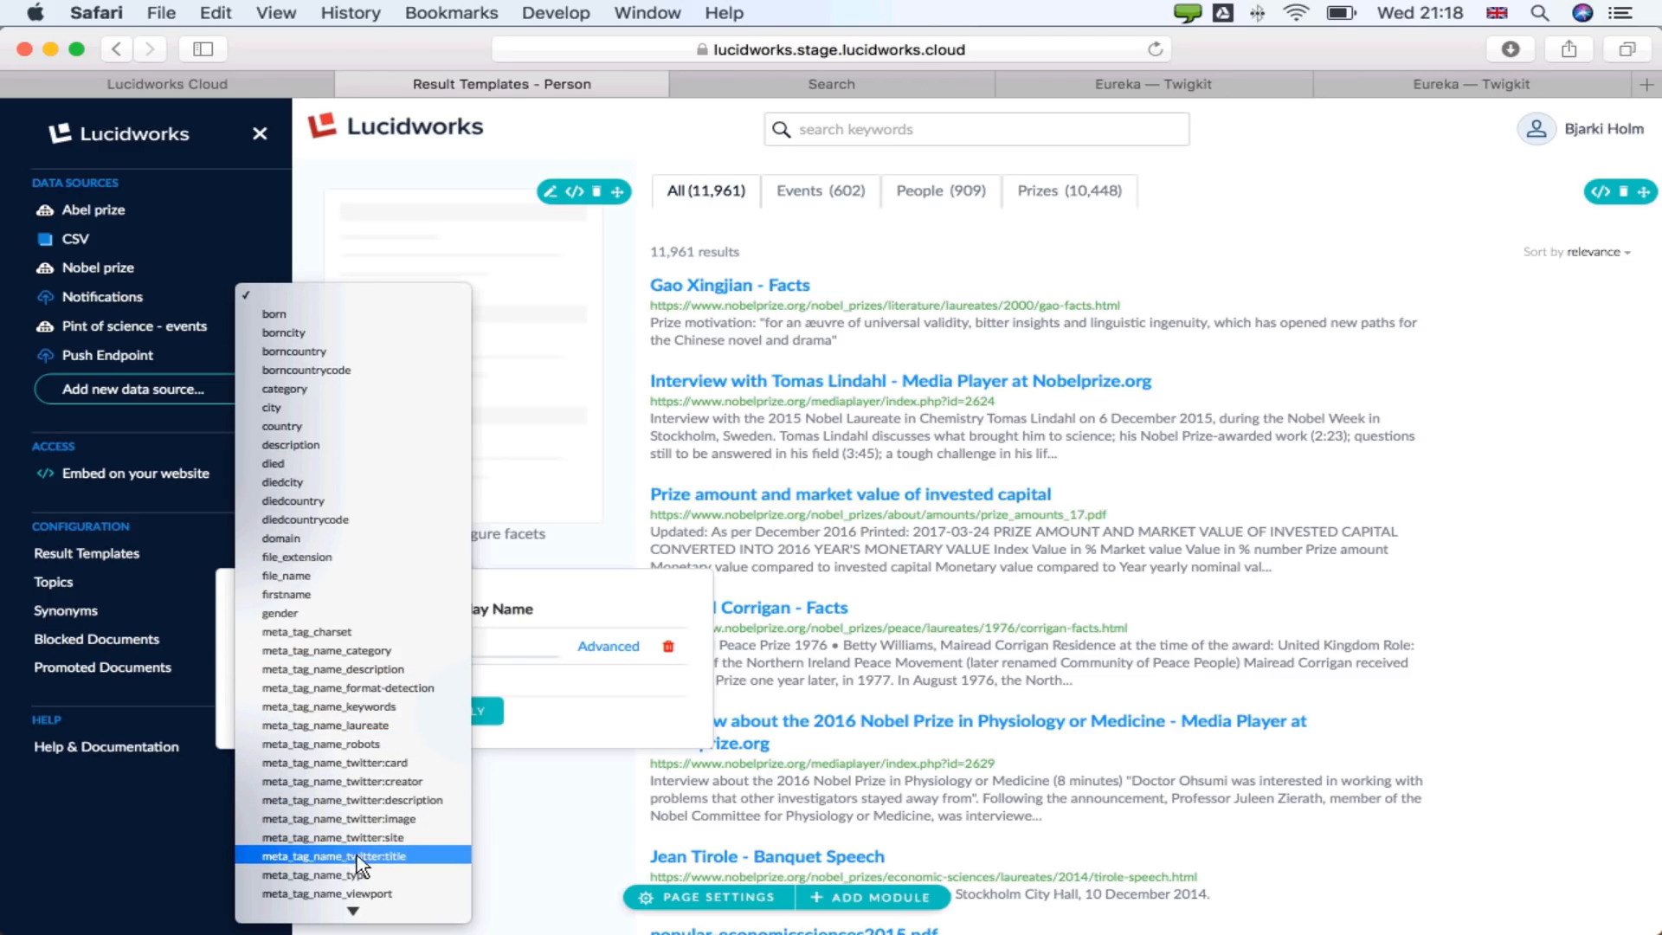
pyautogui.click(346, 727)
pyautogui.click(561, 649)
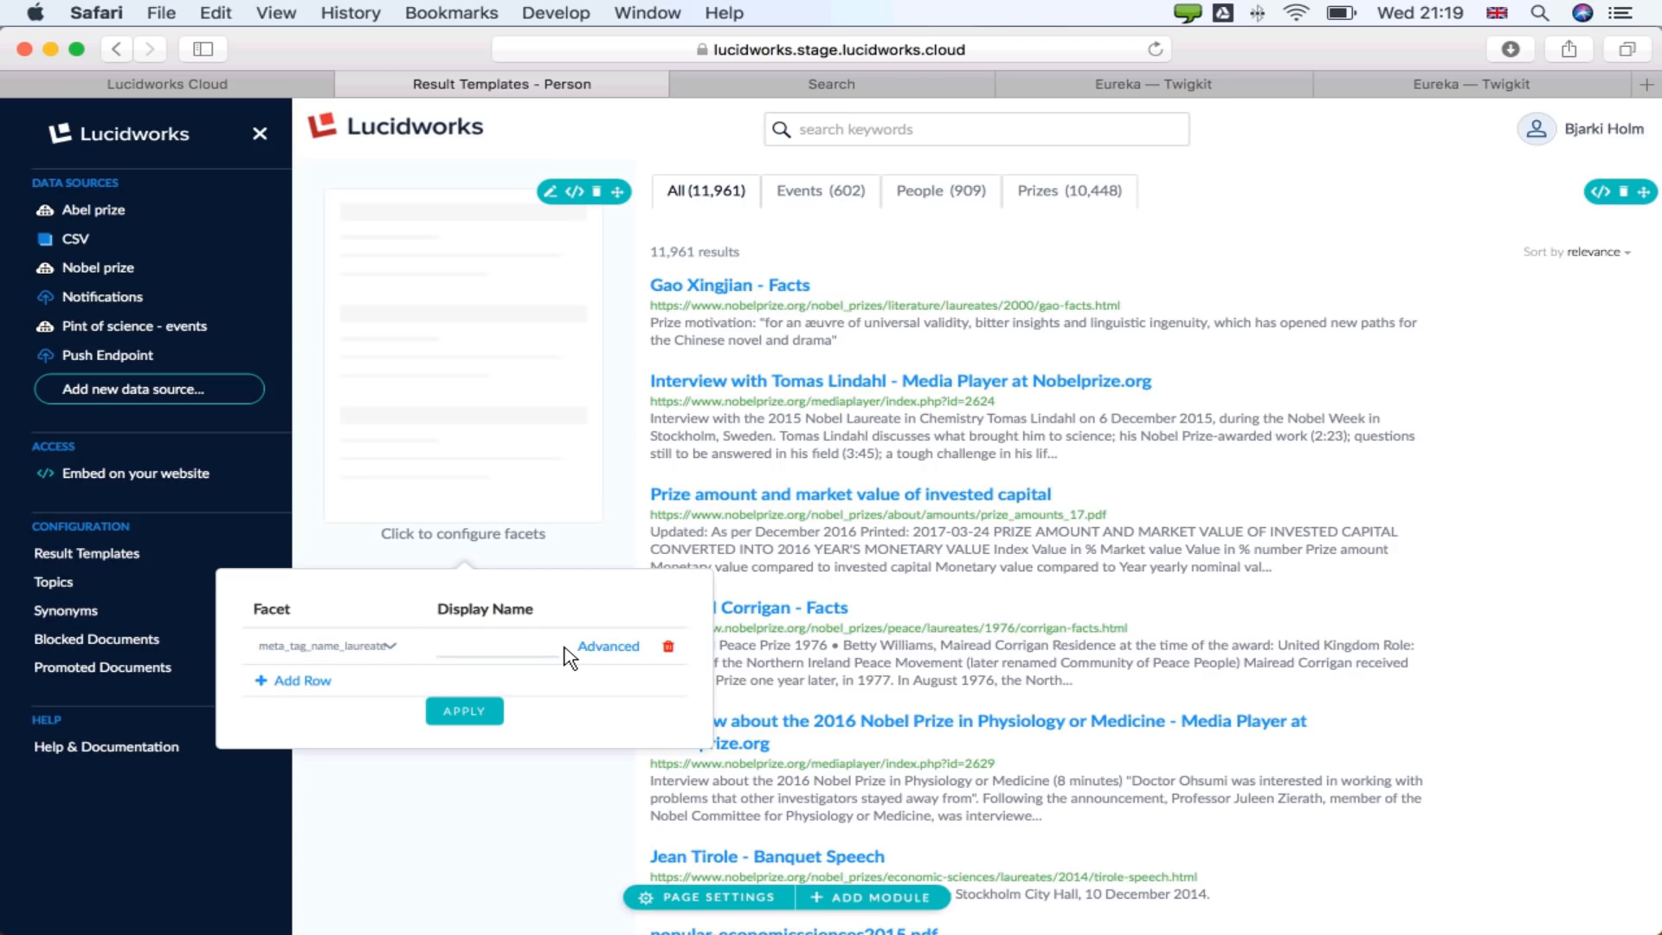
pyautogui.write('Person')
# Add a second facet row on the path_1 field with the display name "Category".
pyautogui.click(285, 682)
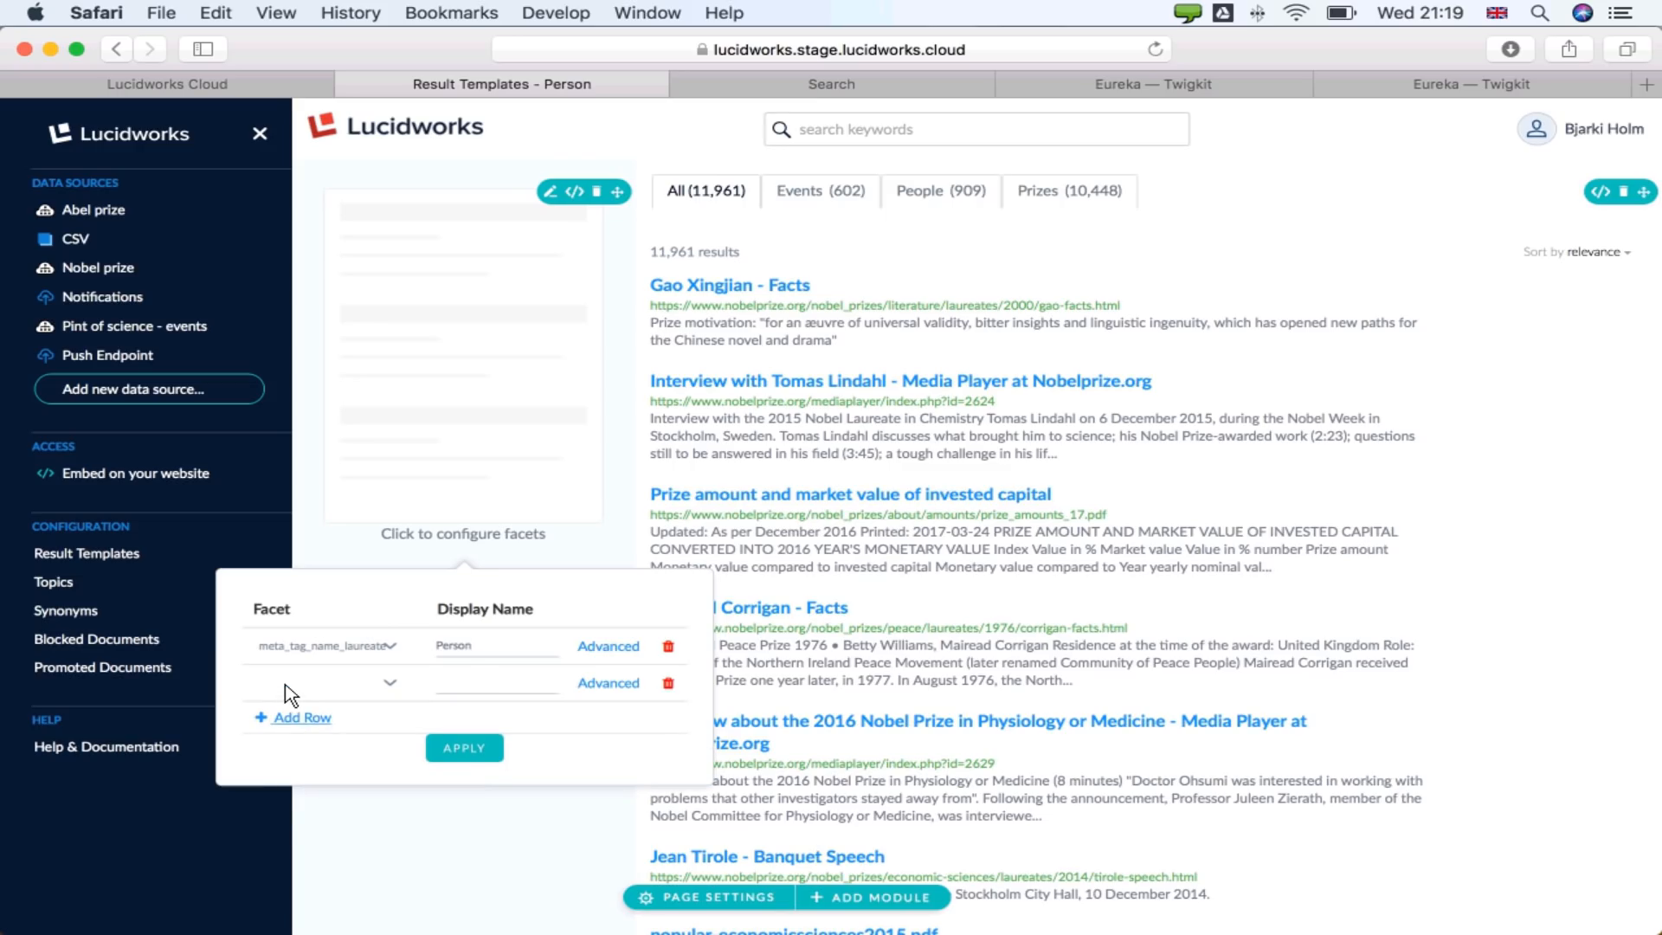
pyautogui.click(305, 684)
pyautogui.scroll(-5, 303, 705)
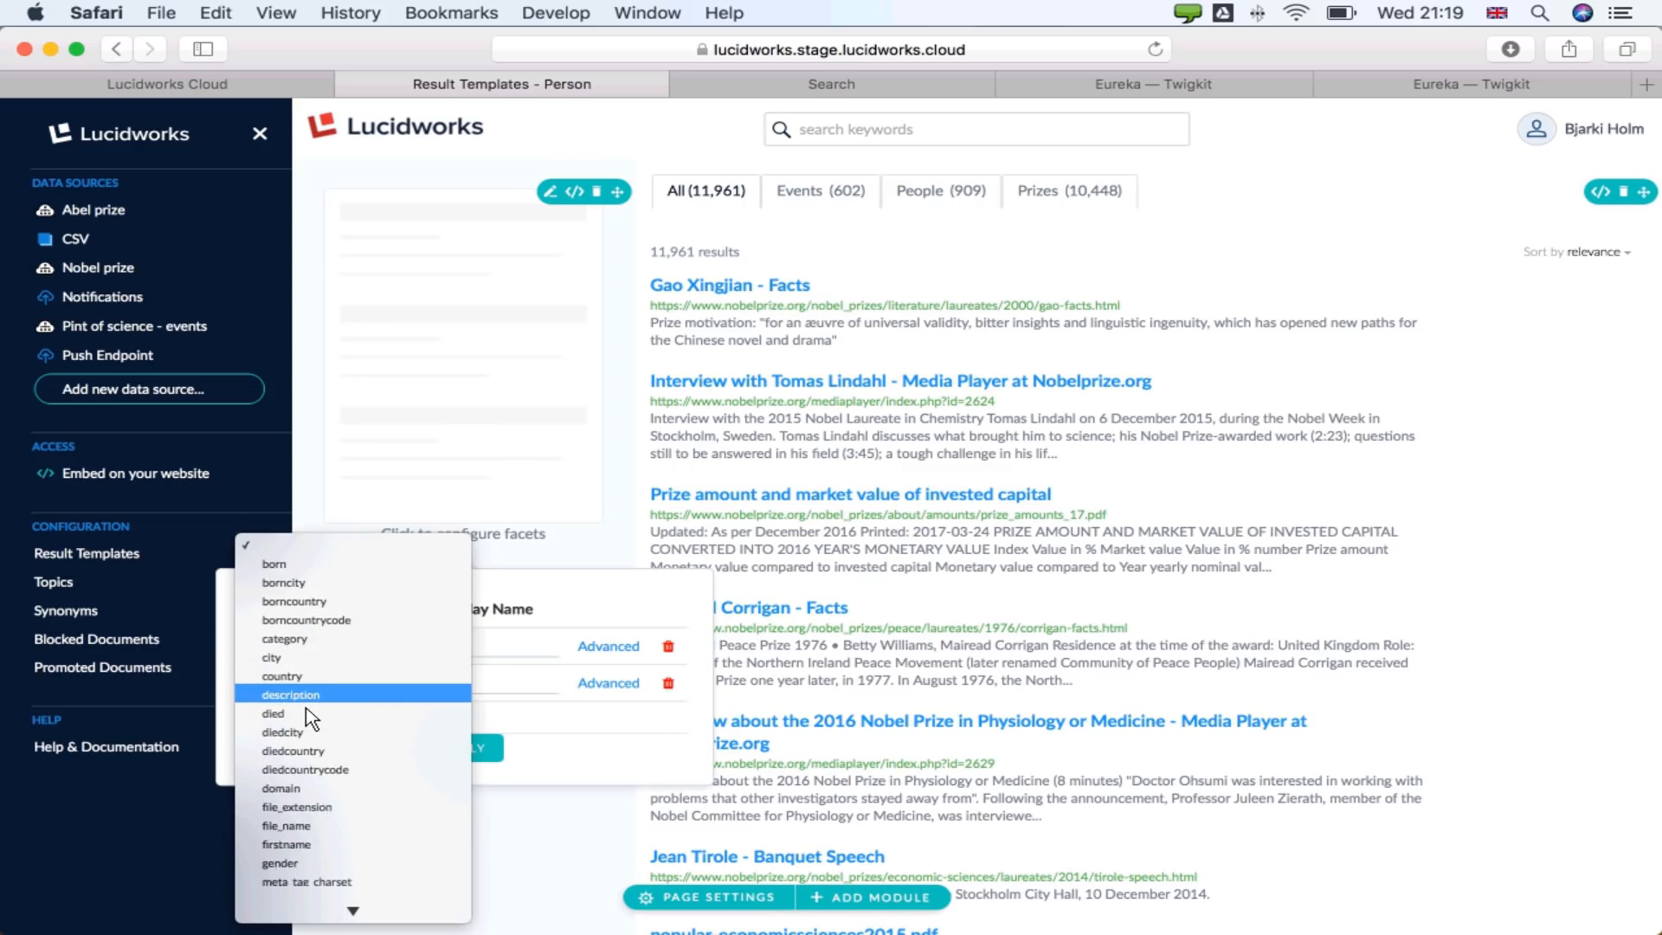
pyautogui.scroll(-10, 307, 718)
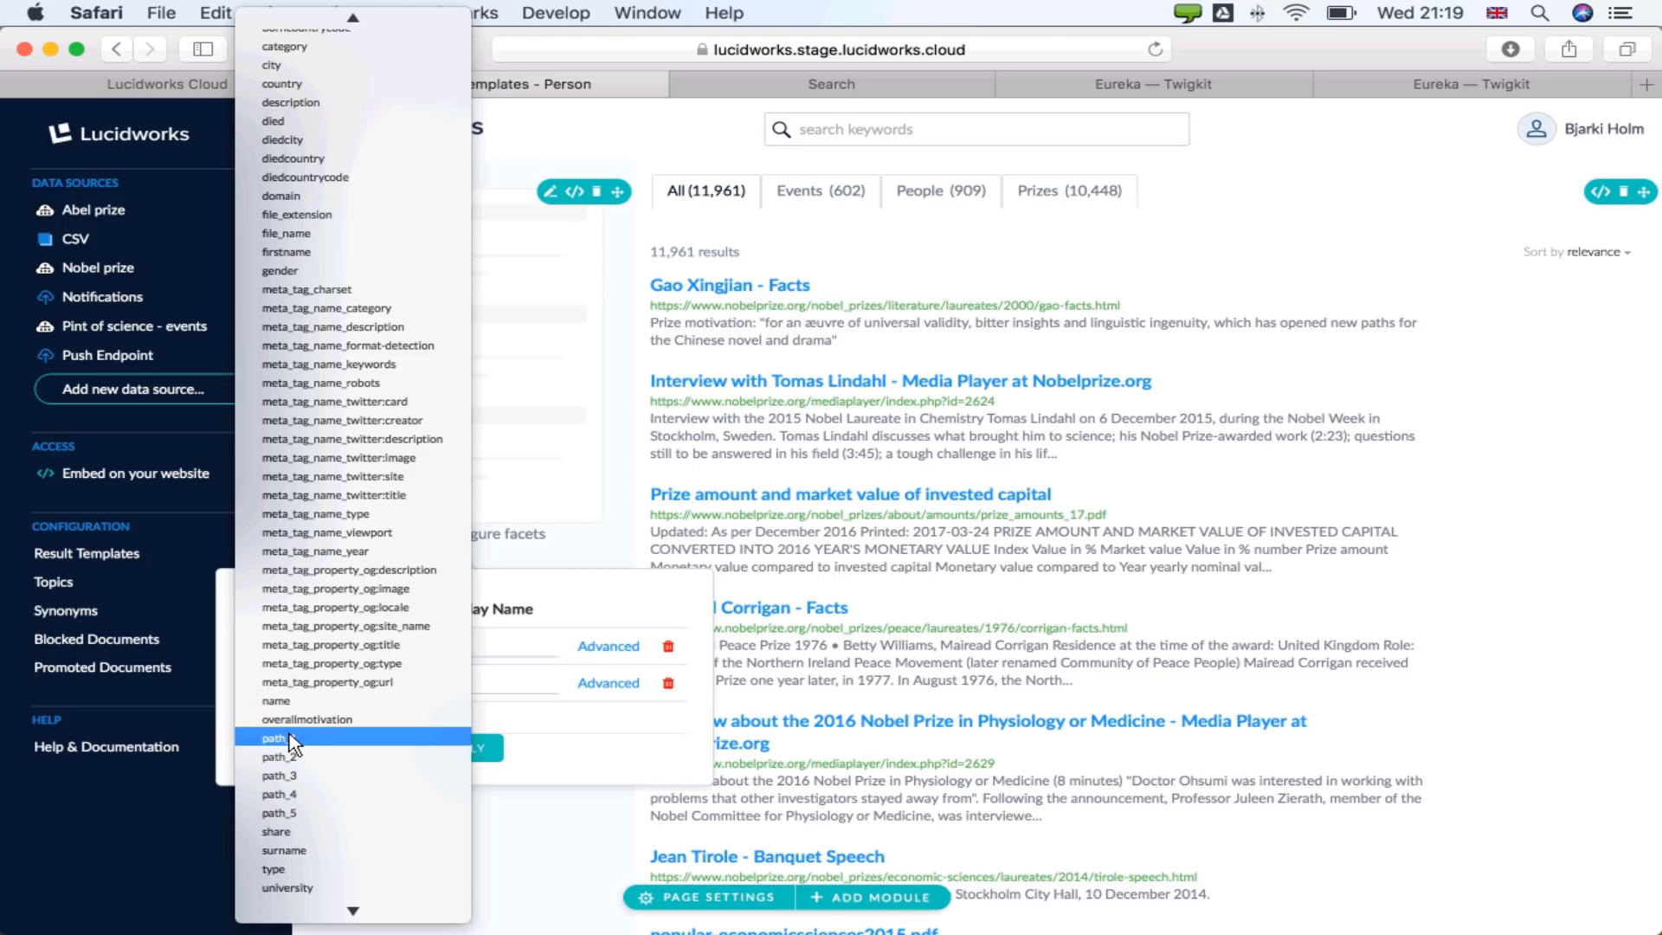
pyautogui.click(324, 737)
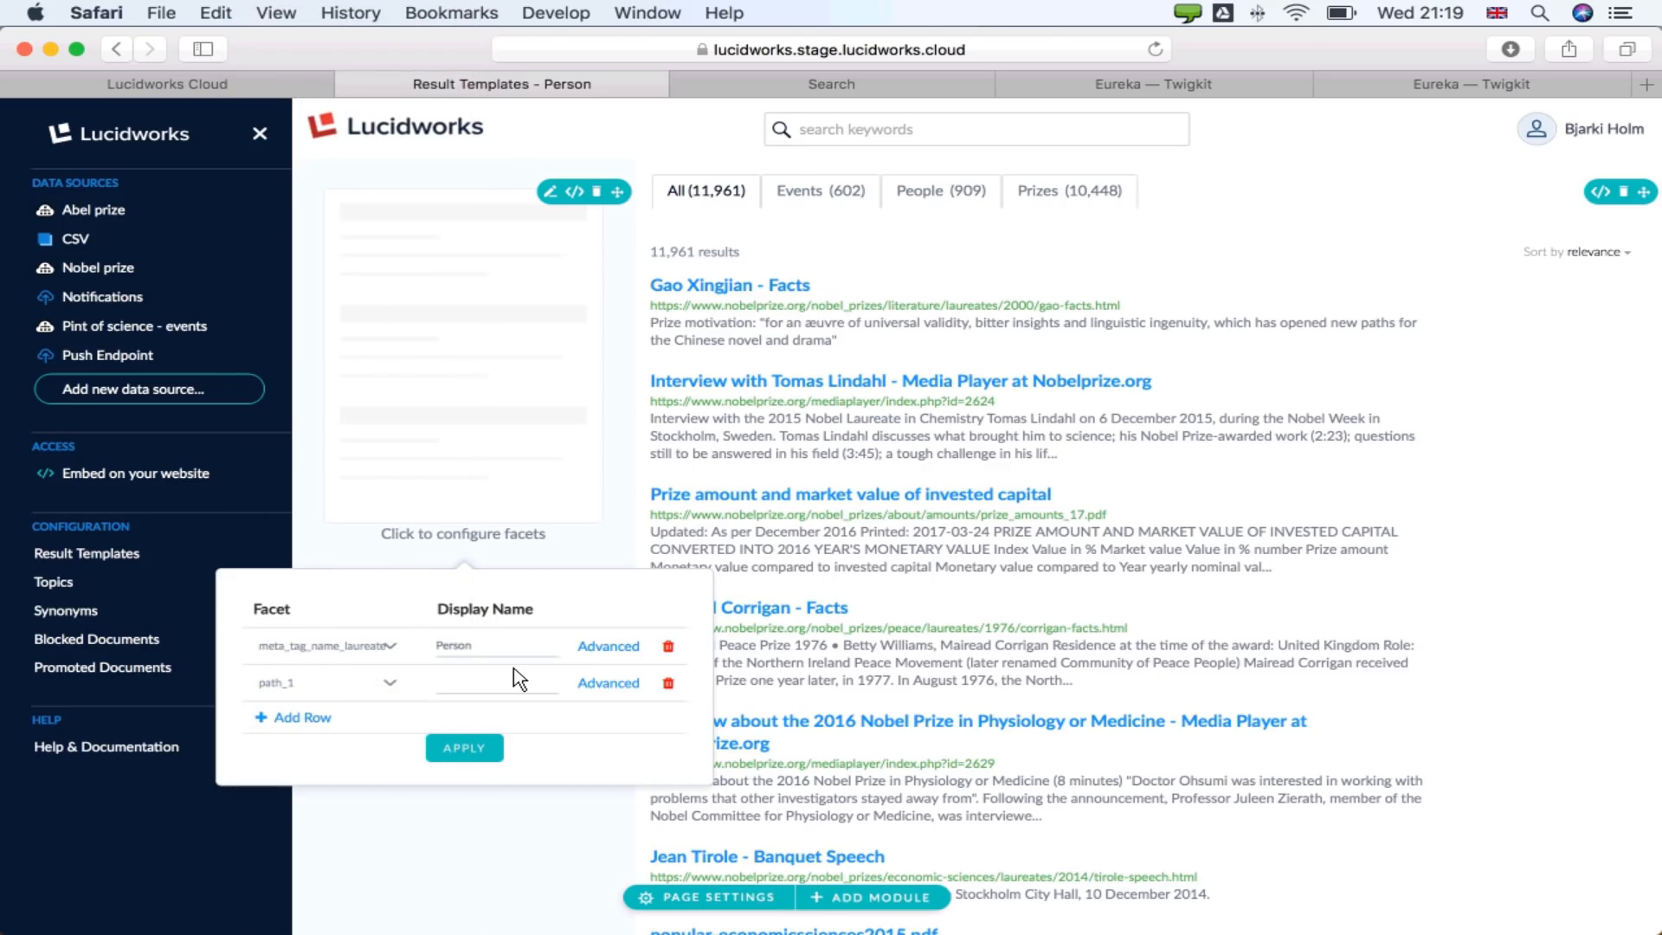
pyautogui.write('Categeory')
pyautogui.press('BackSpace')
pyautogui.press('BackSpace')
pyautogui.press('BackSpace')
pyautogui.press('BackSpace')
pyautogui.write('ory')
# Add a third facet row on the path_2 field with the display name "Section".
pyautogui.click(286, 717)
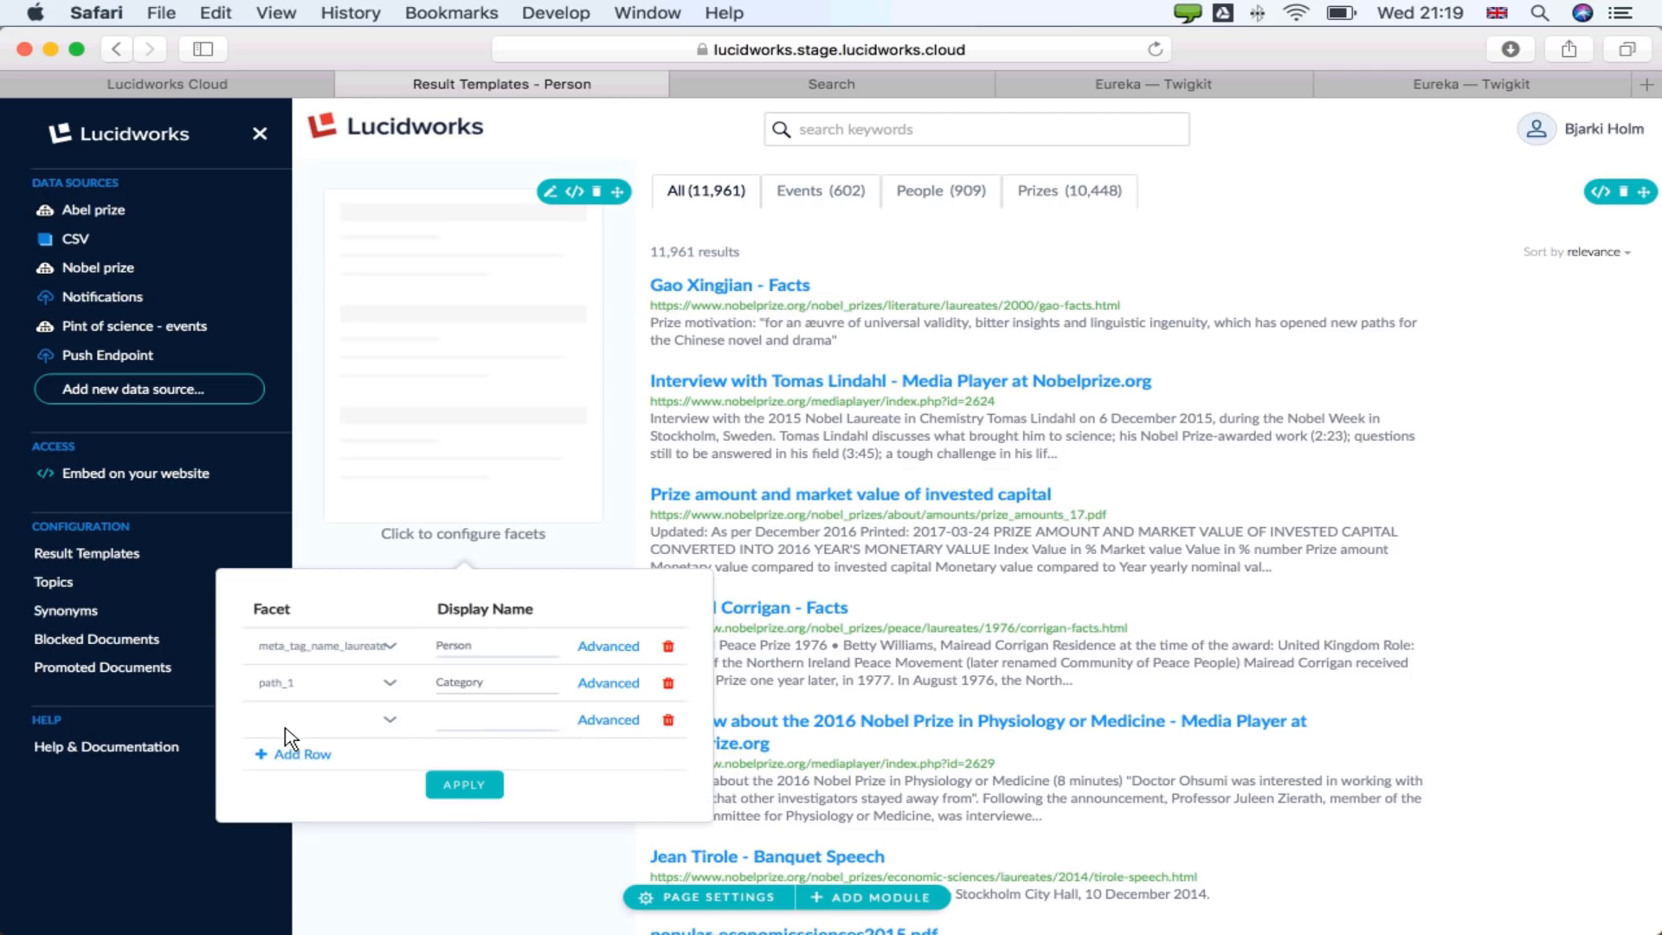
pyautogui.click(305, 720)
pyautogui.scroll(-10, 311, 792)
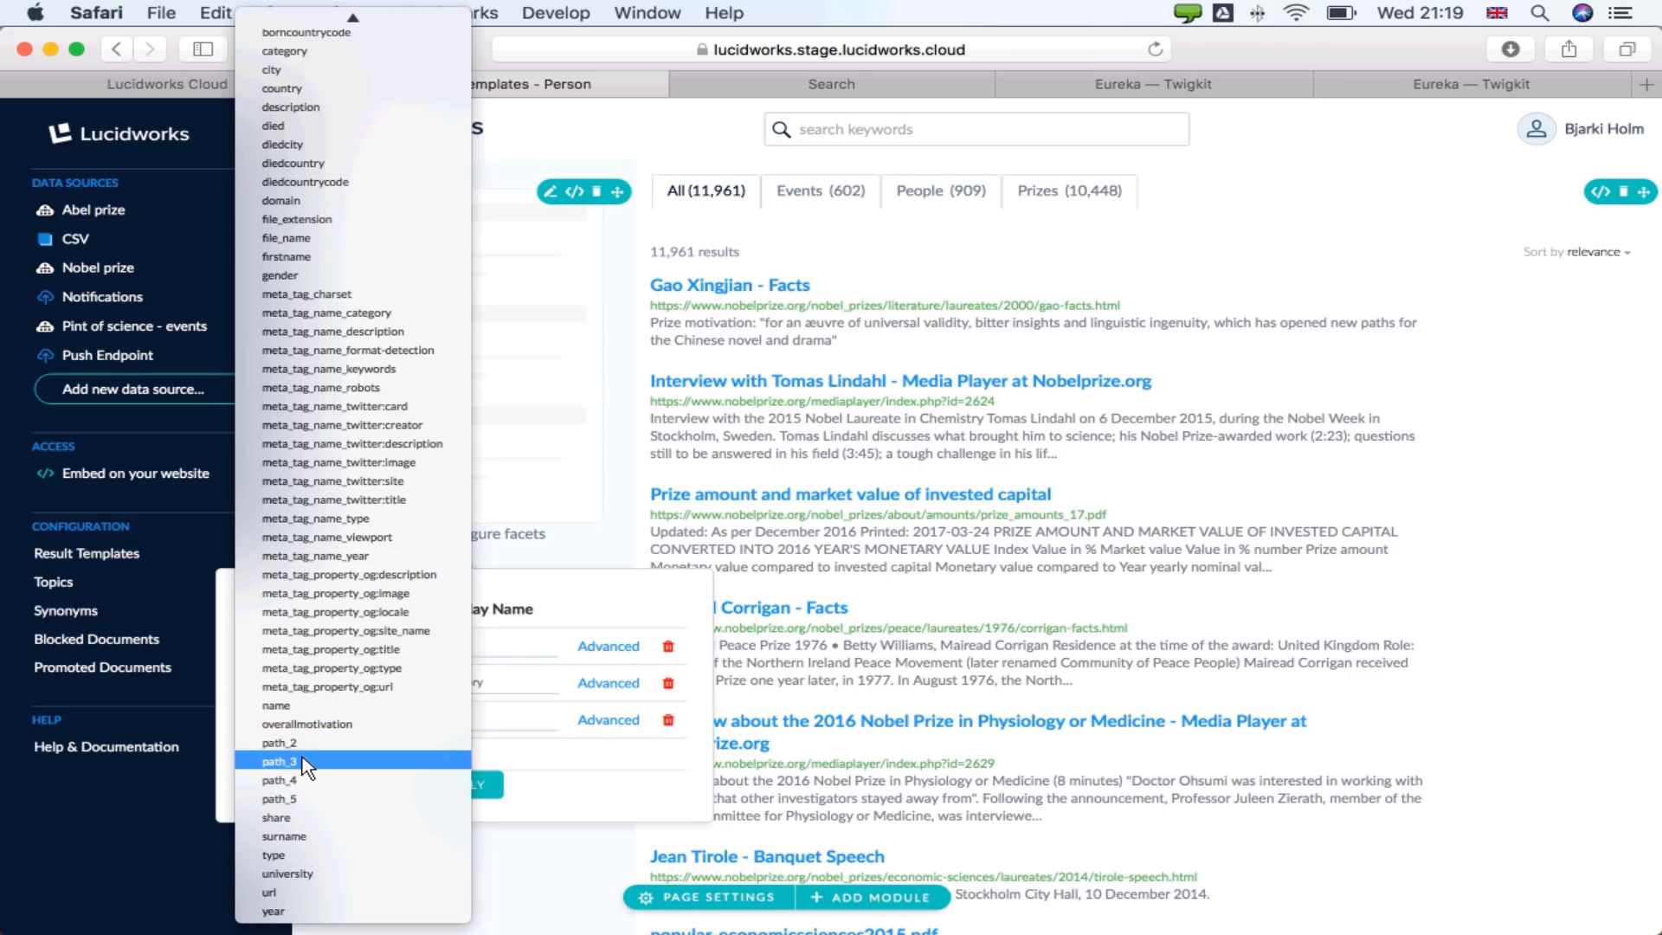
pyautogui.click(299, 743)
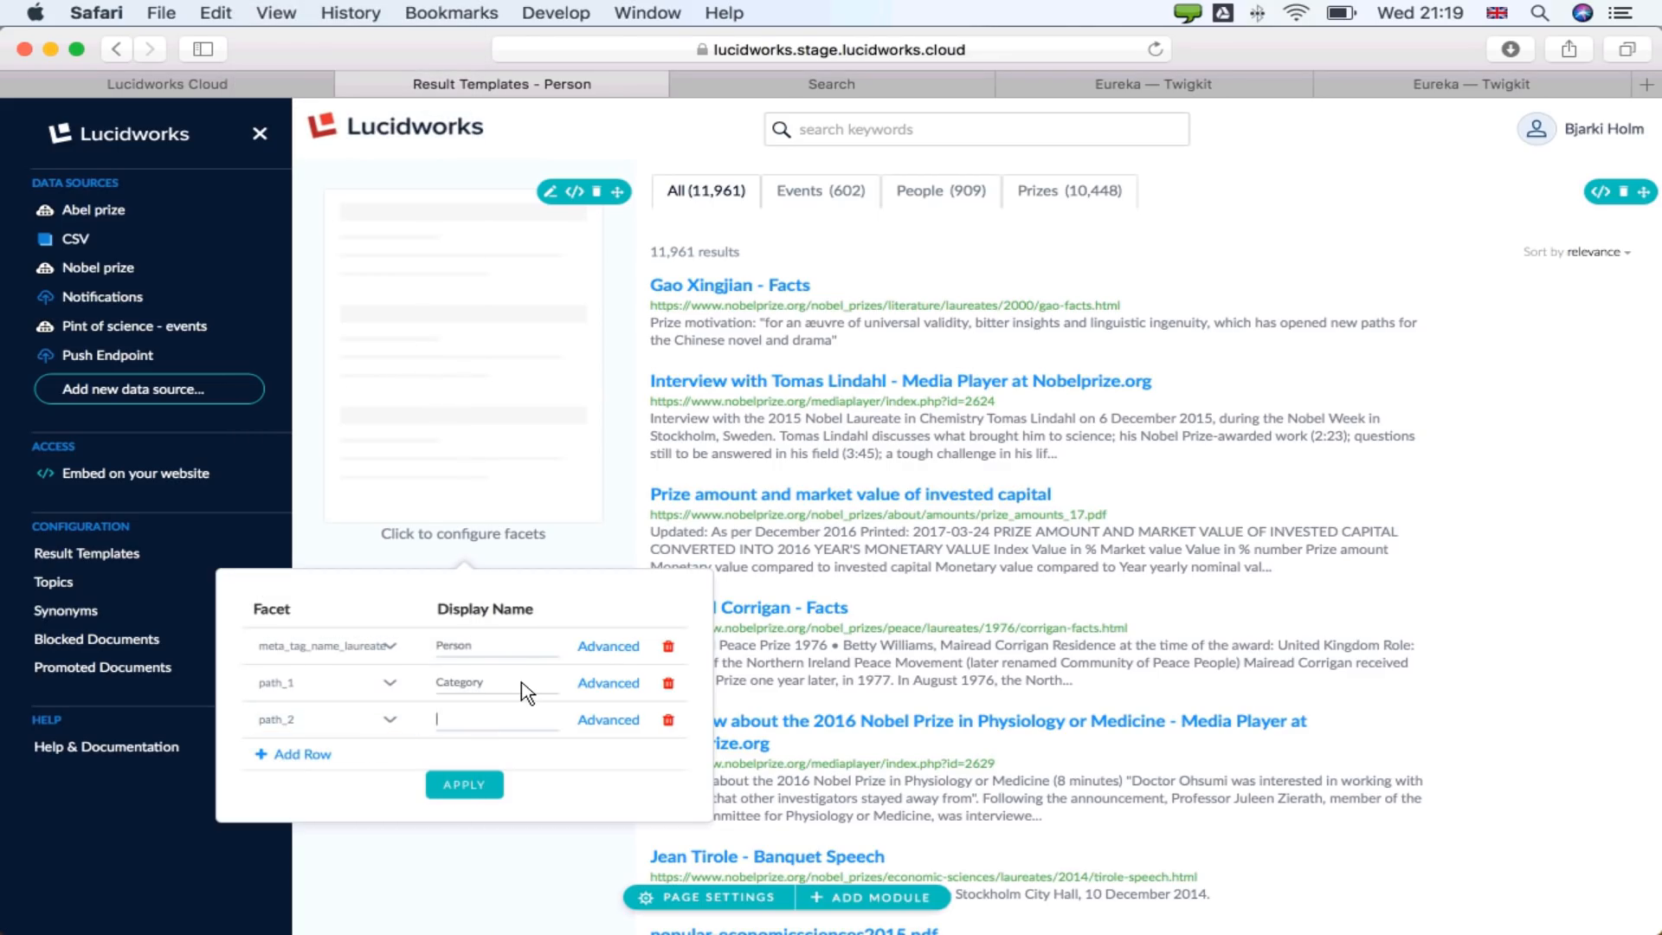
pyautogui.write('Section')
# Add a facet row on the domain field with the display name "Domain" and apply the facet configuration.
pyautogui.click(294, 762)
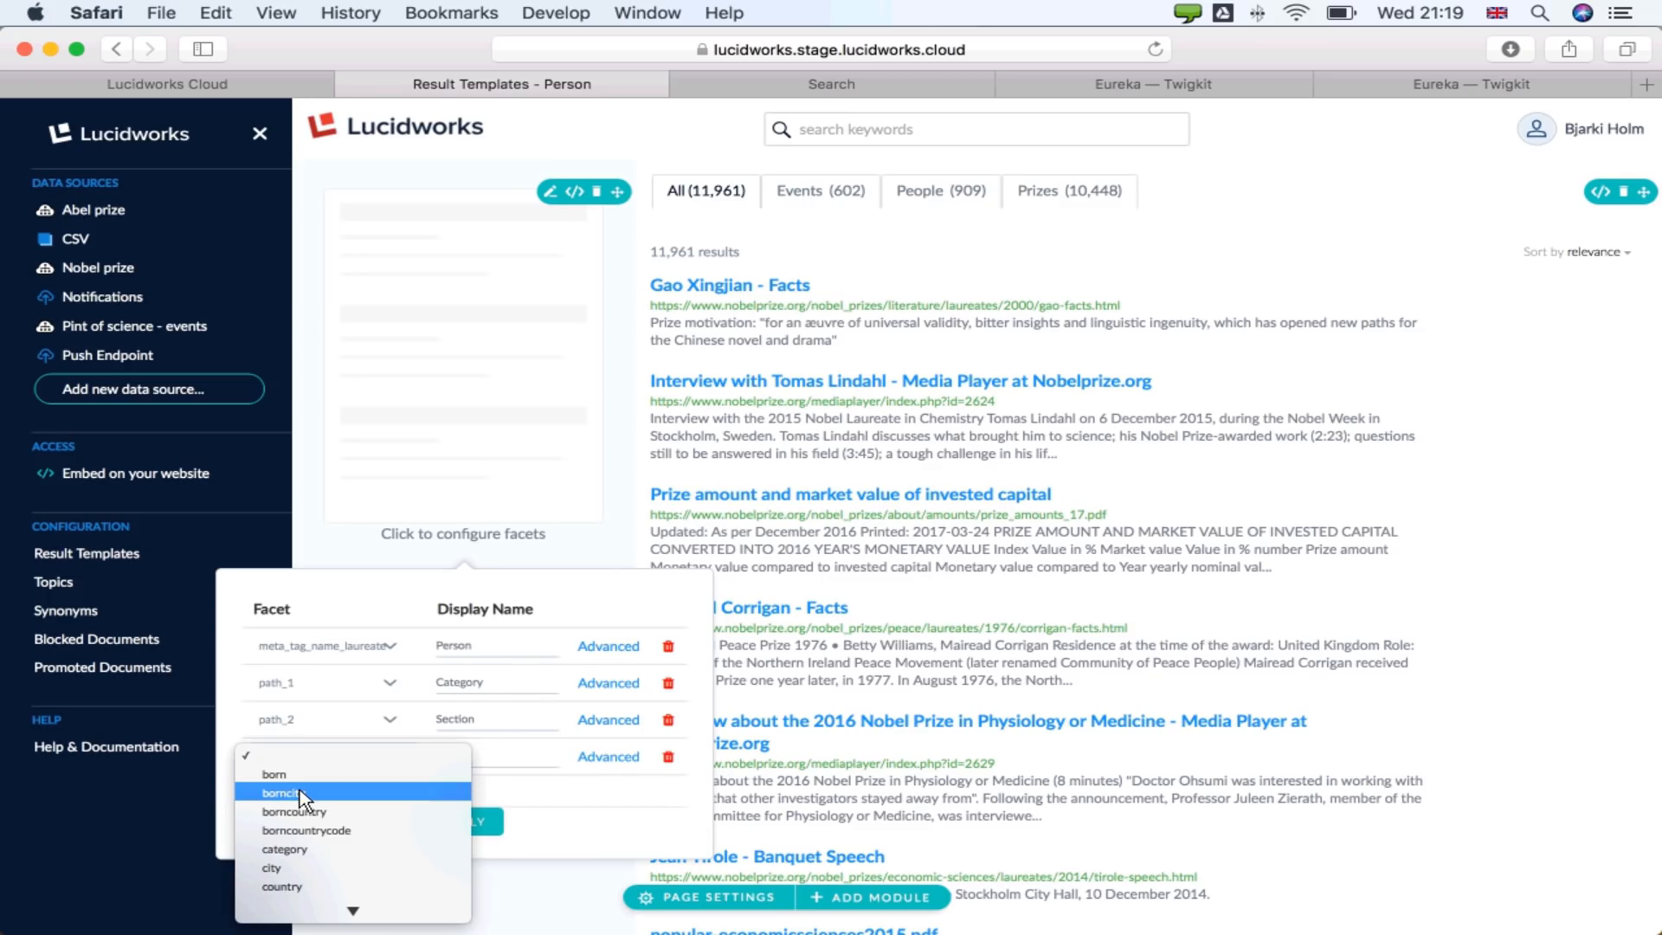
pyautogui.scroll(-3, 318, 833)
pyautogui.scroll(-2, 320, 841)
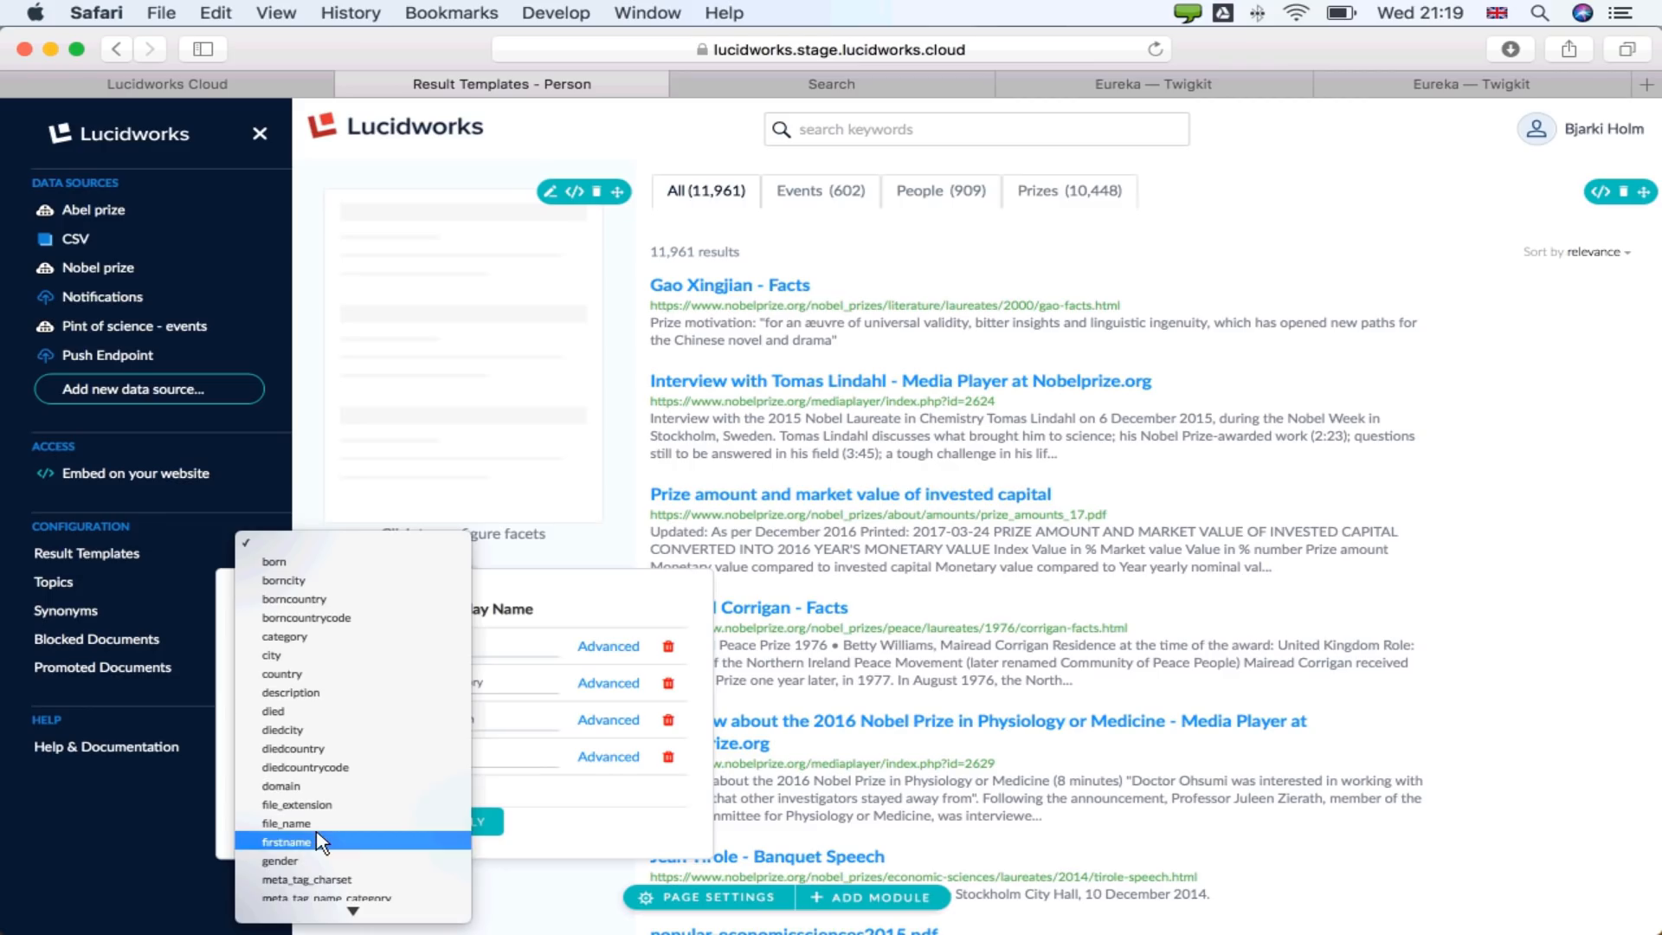
pyautogui.click(322, 784)
pyautogui.click(511, 760)
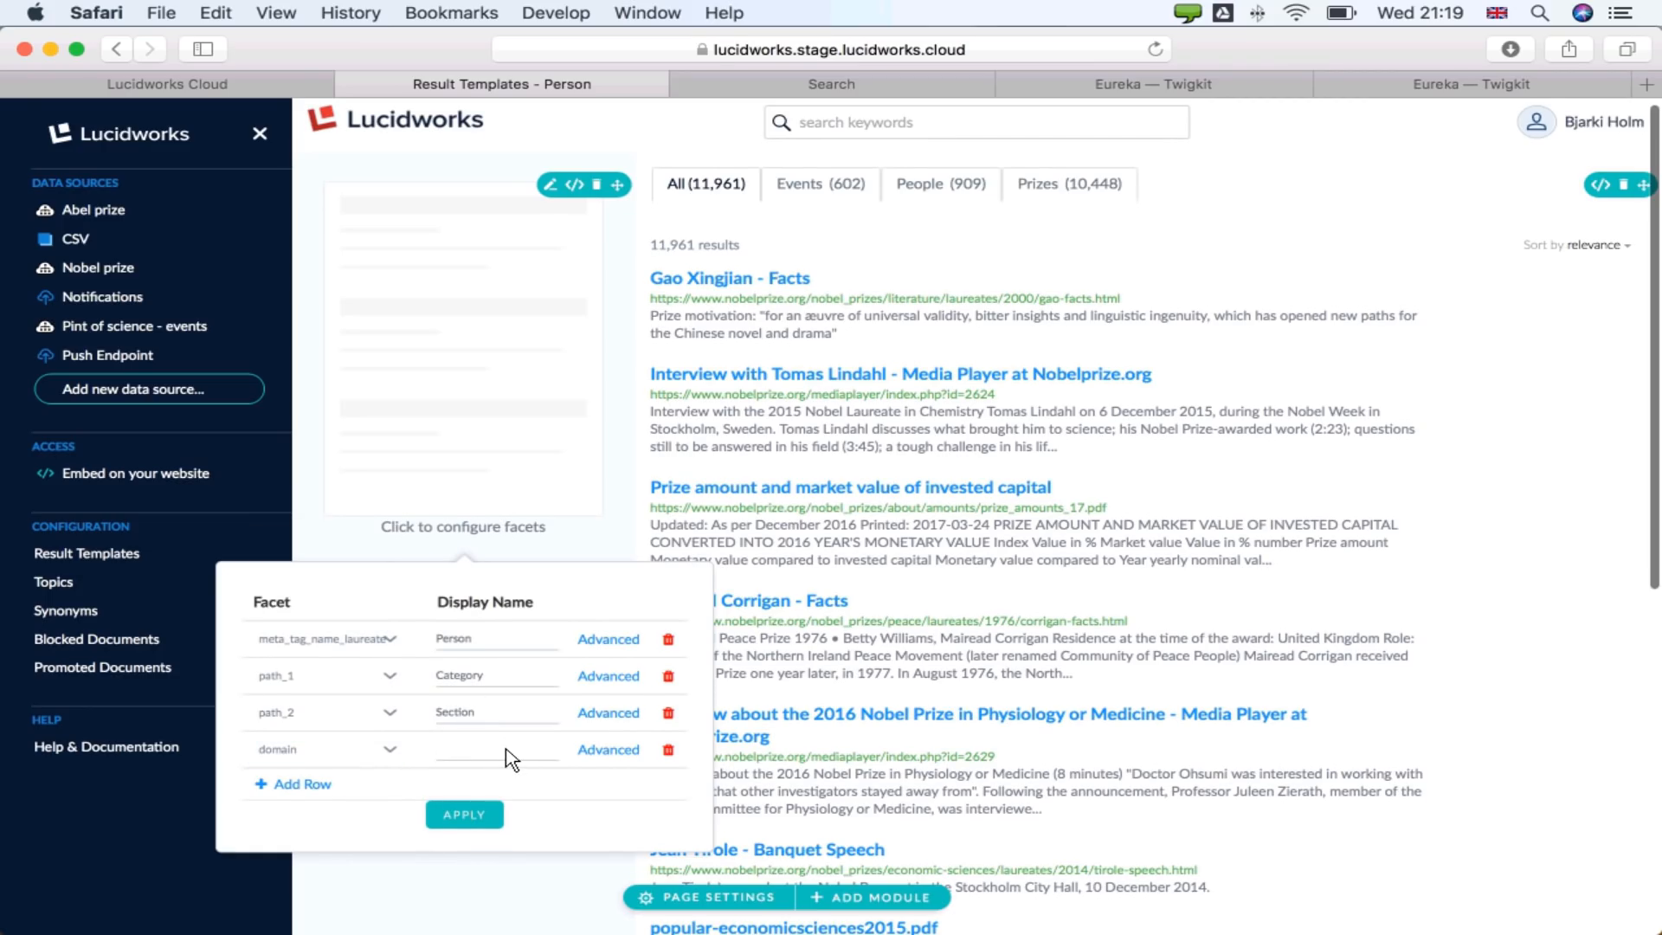
pyautogui.write('Domain')
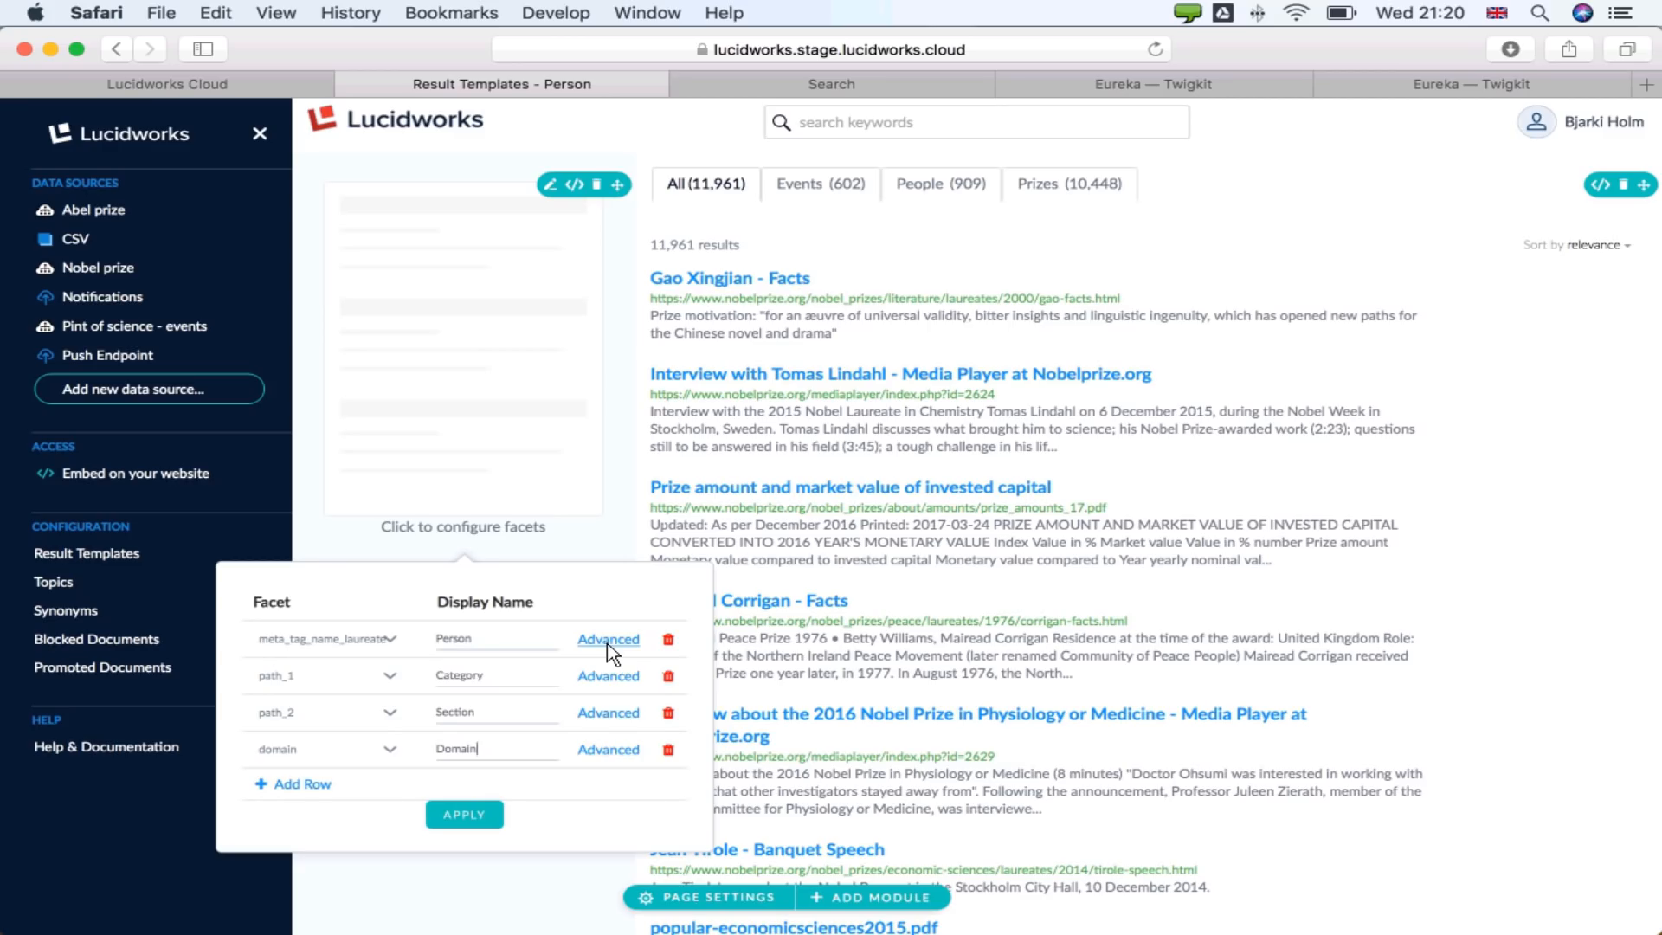
pyautogui.click(467, 814)
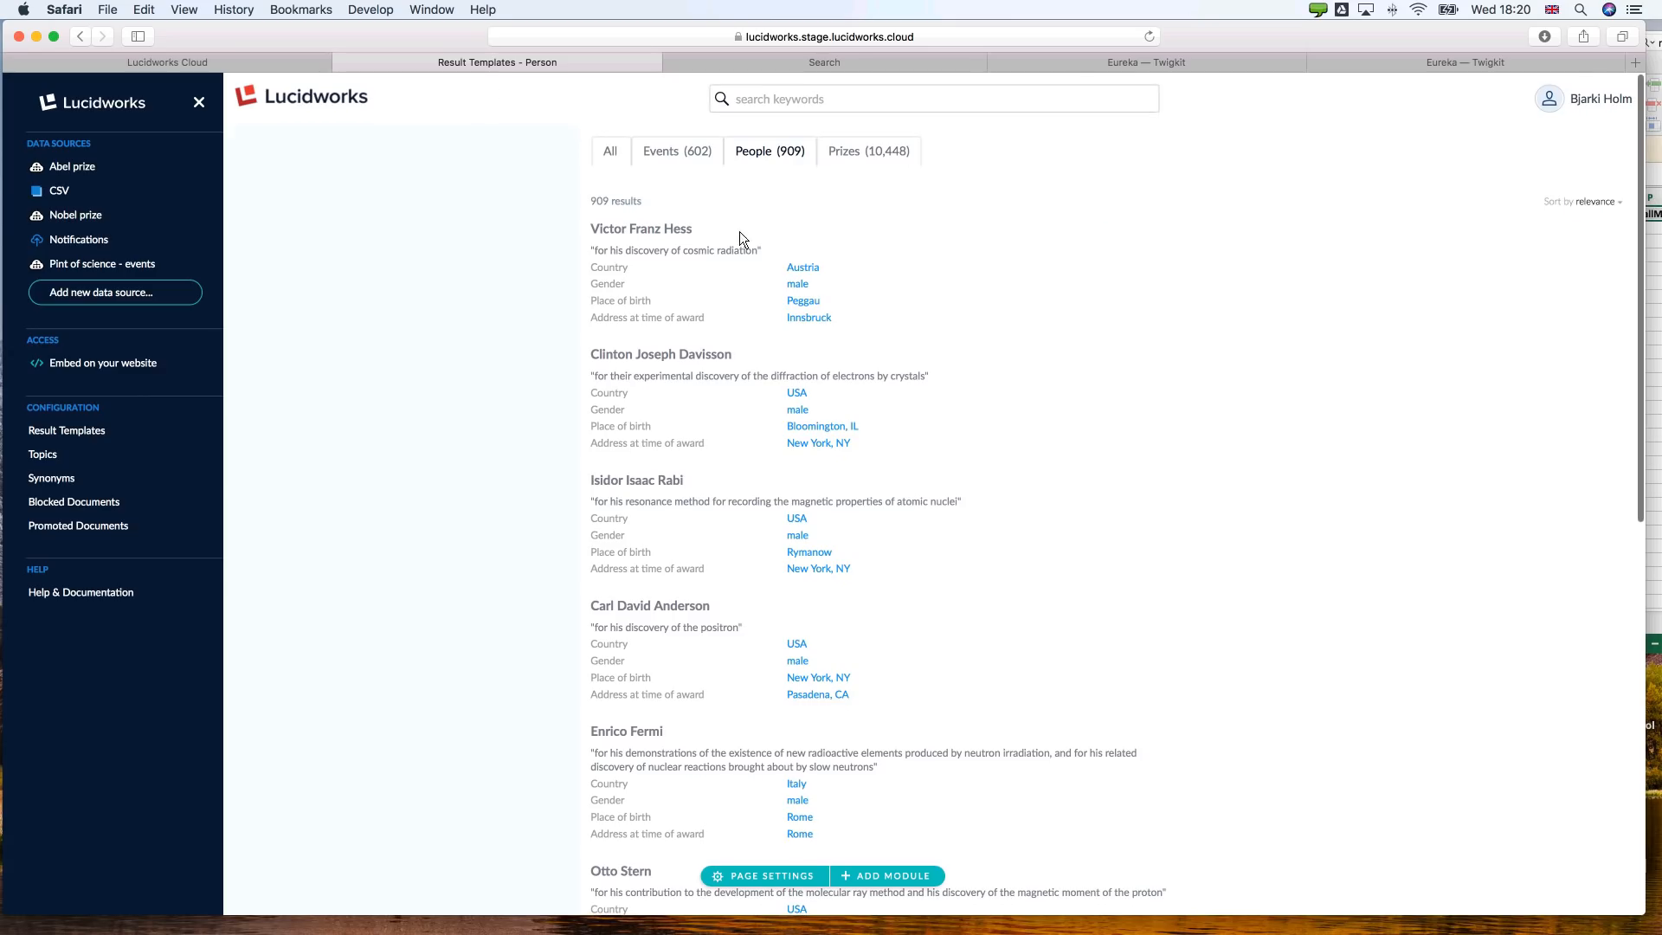
# Show all results with an empty search, and filter the reloaded public Search page by the Person facet value Geim Andre.
pyautogui.click(829, 99)
pyautogui.press('Return')
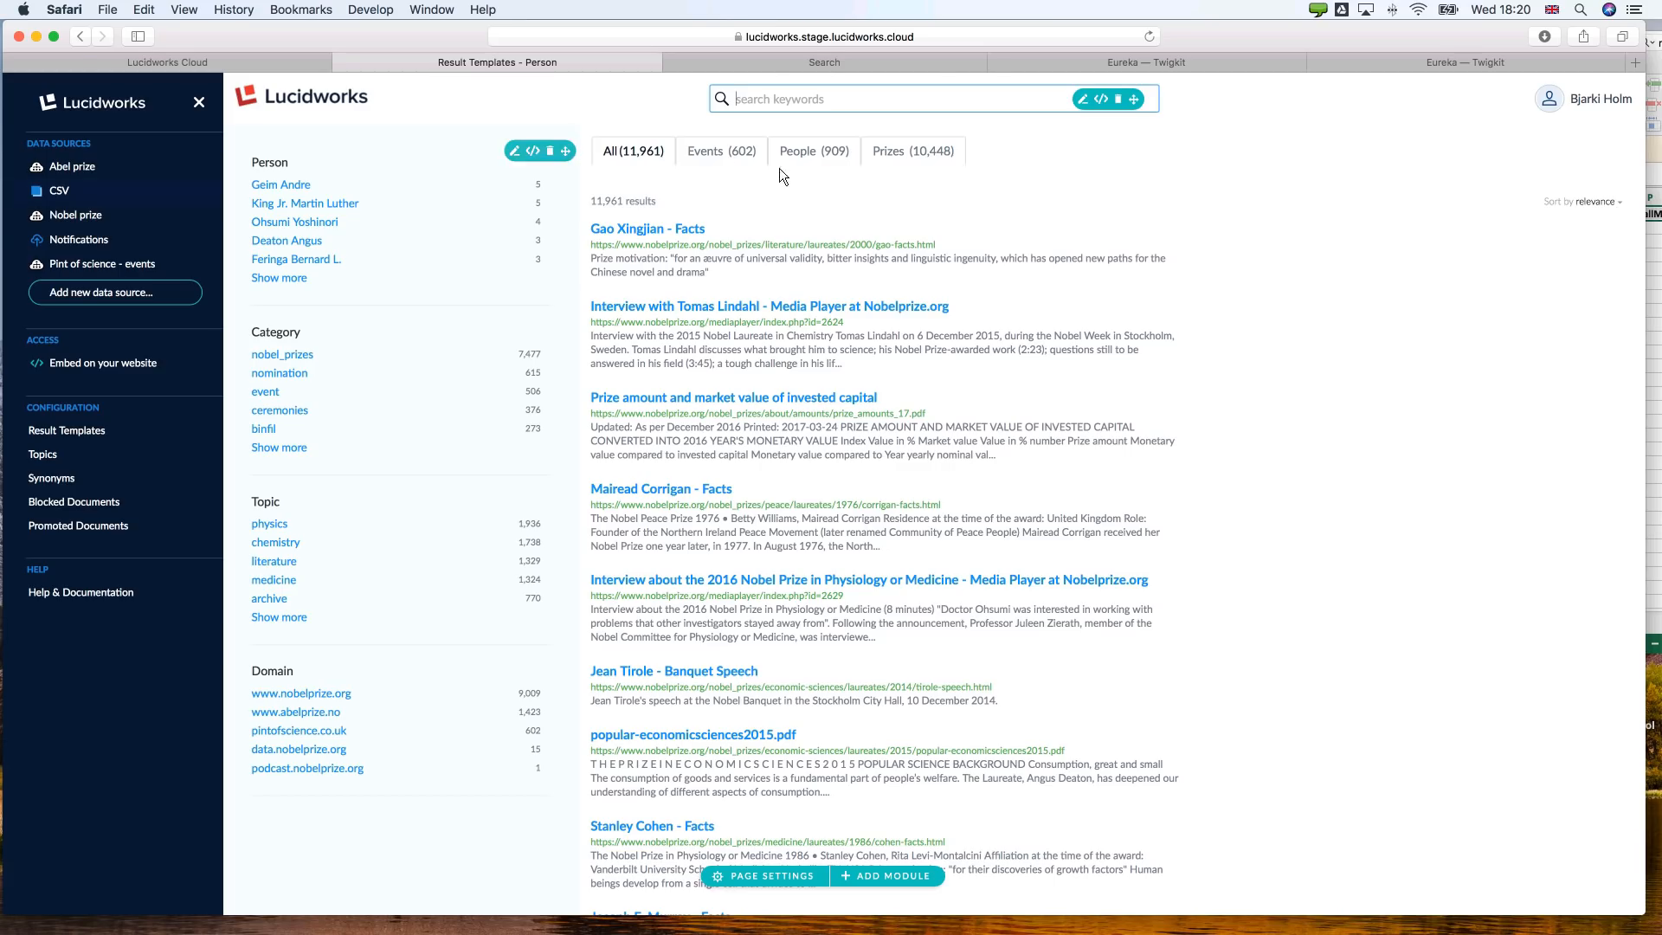
pyautogui.click(823, 66)
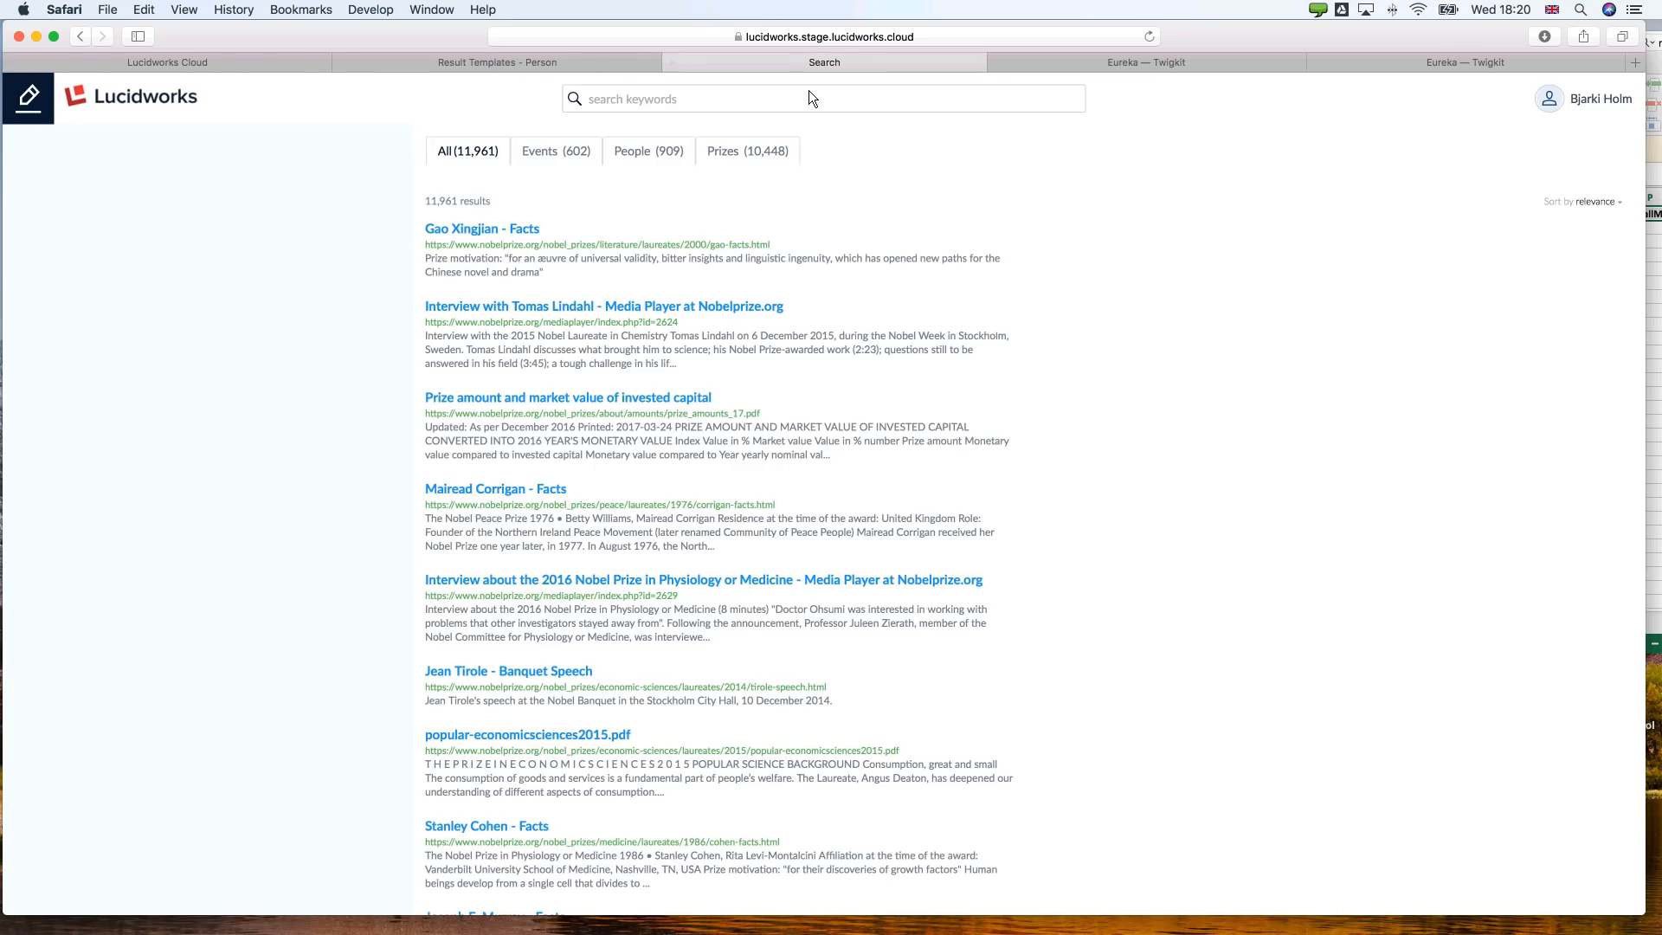
pyautogui.press('super+r')
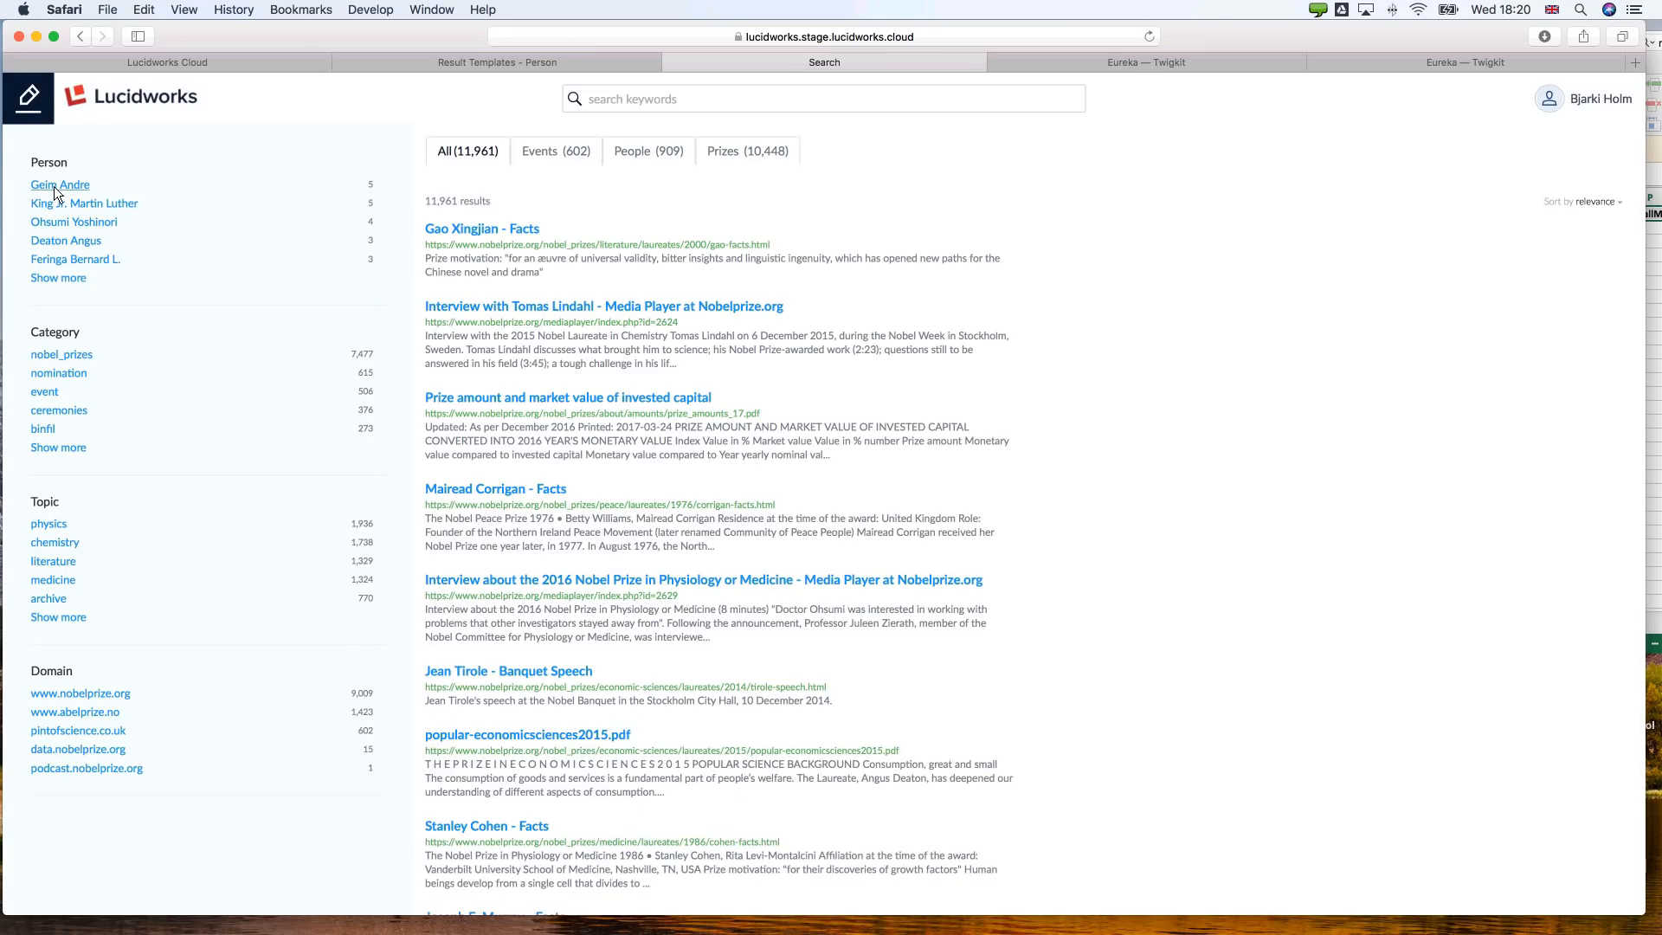
pyautogui.click(54, 187)
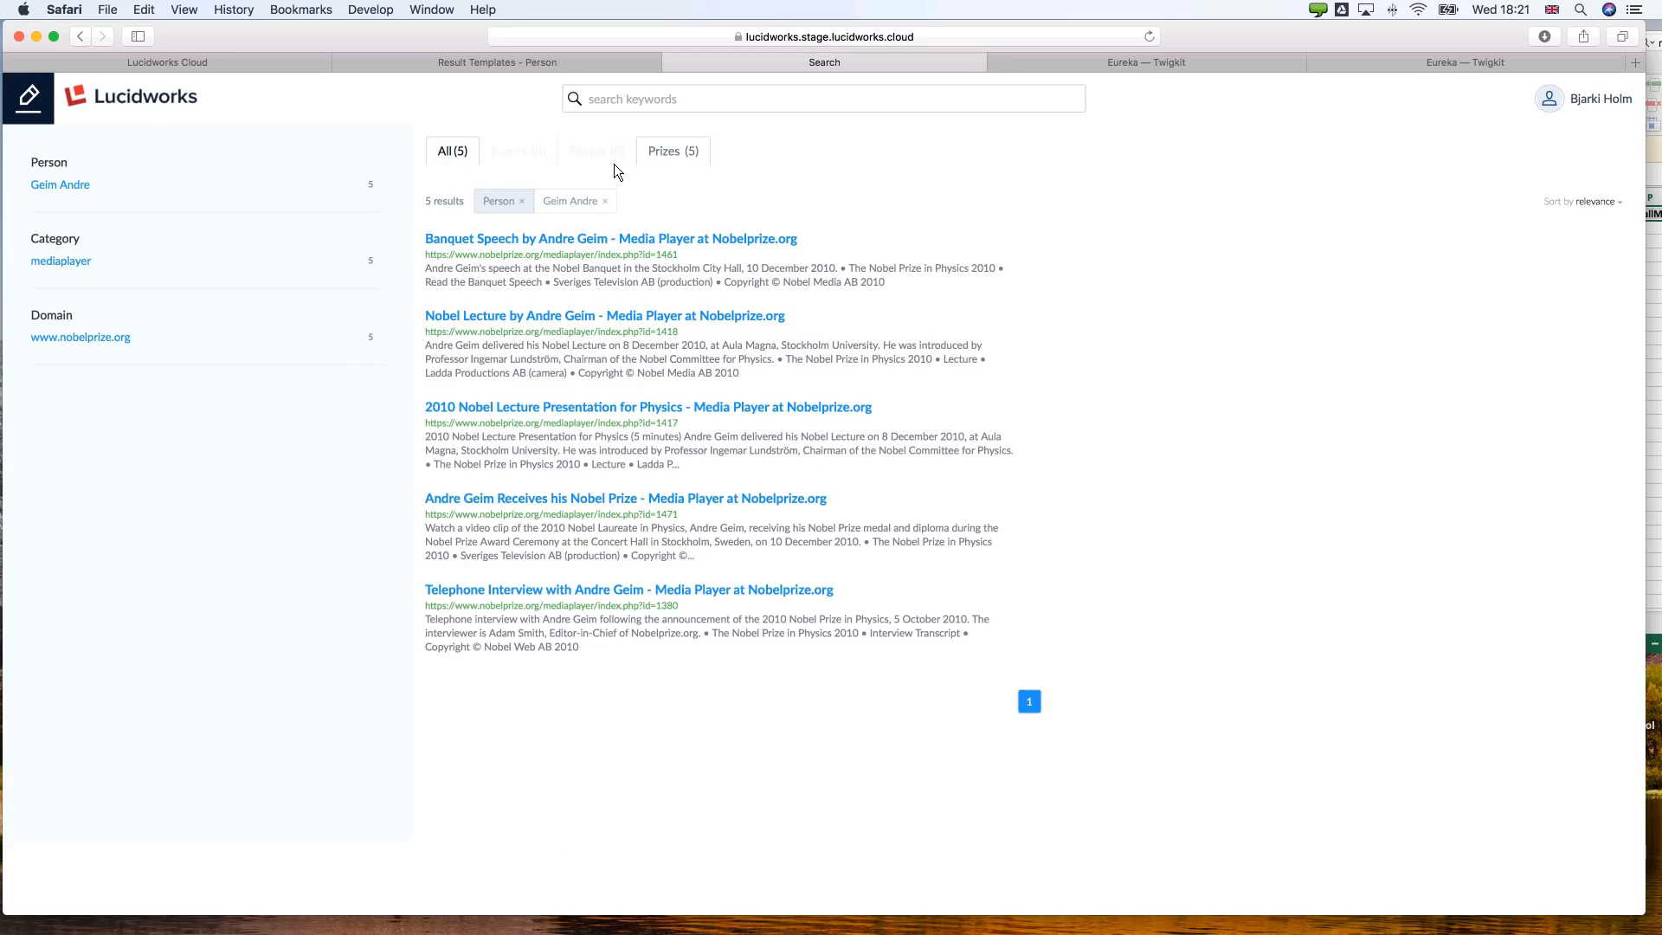
# Block the "UNWANTED RESULT" document in the admin search results for "document" and check the blocked documents list.
pyautogui.click(517, 61)
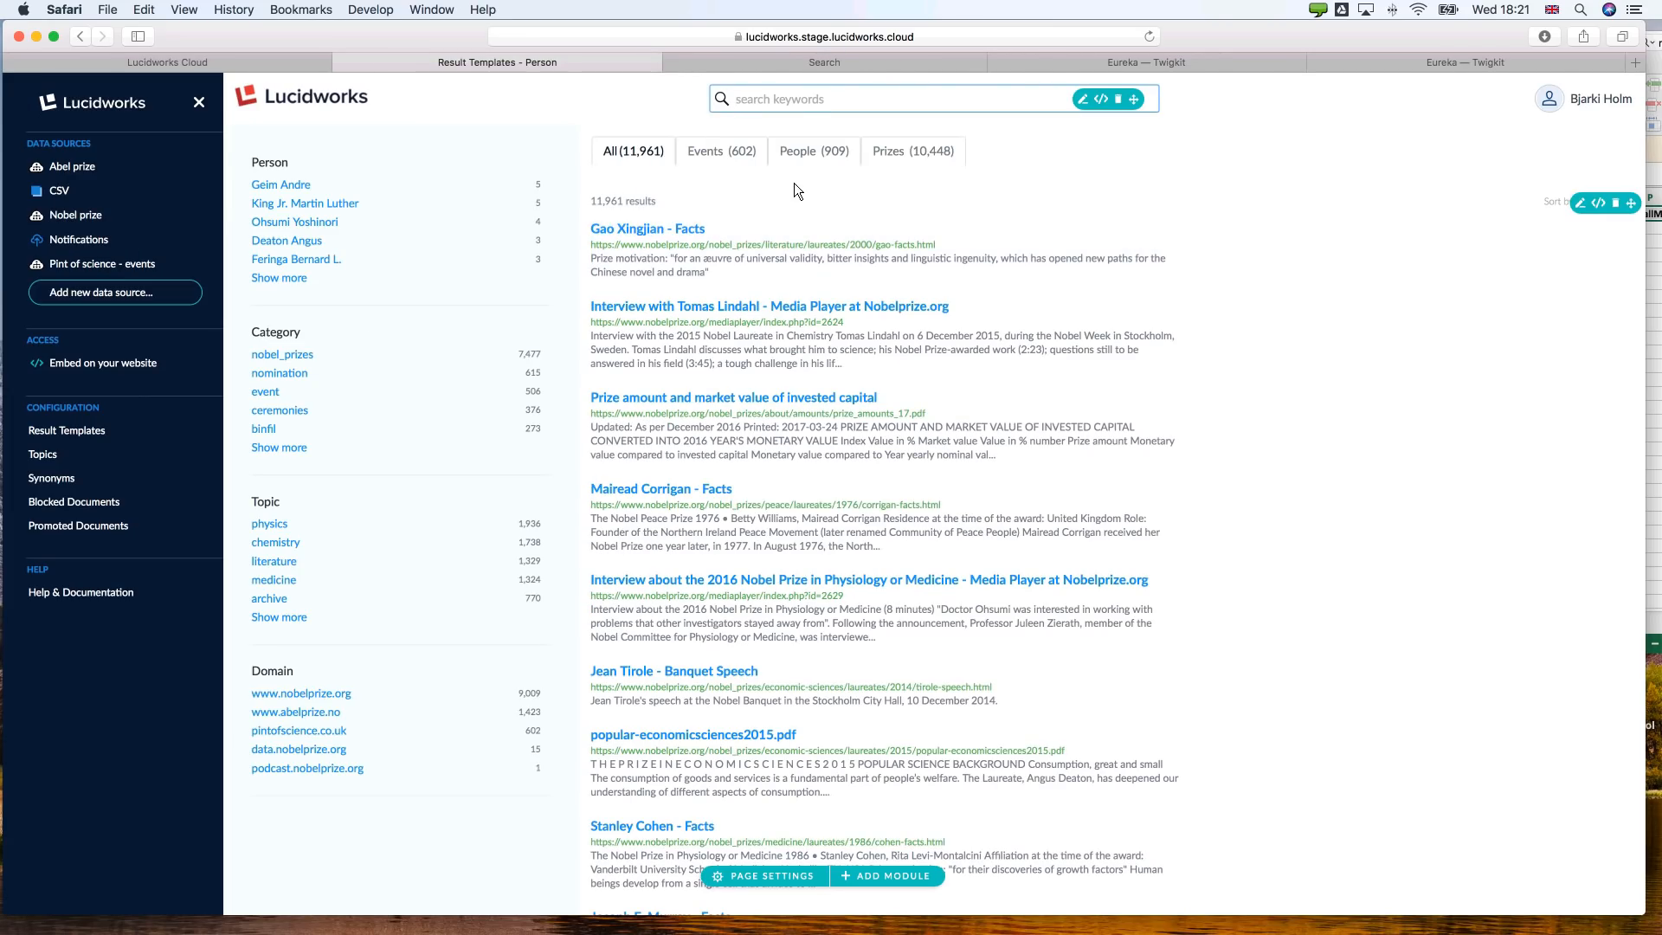
pyautogui.click(795, 106)
pyautogui.write('document')
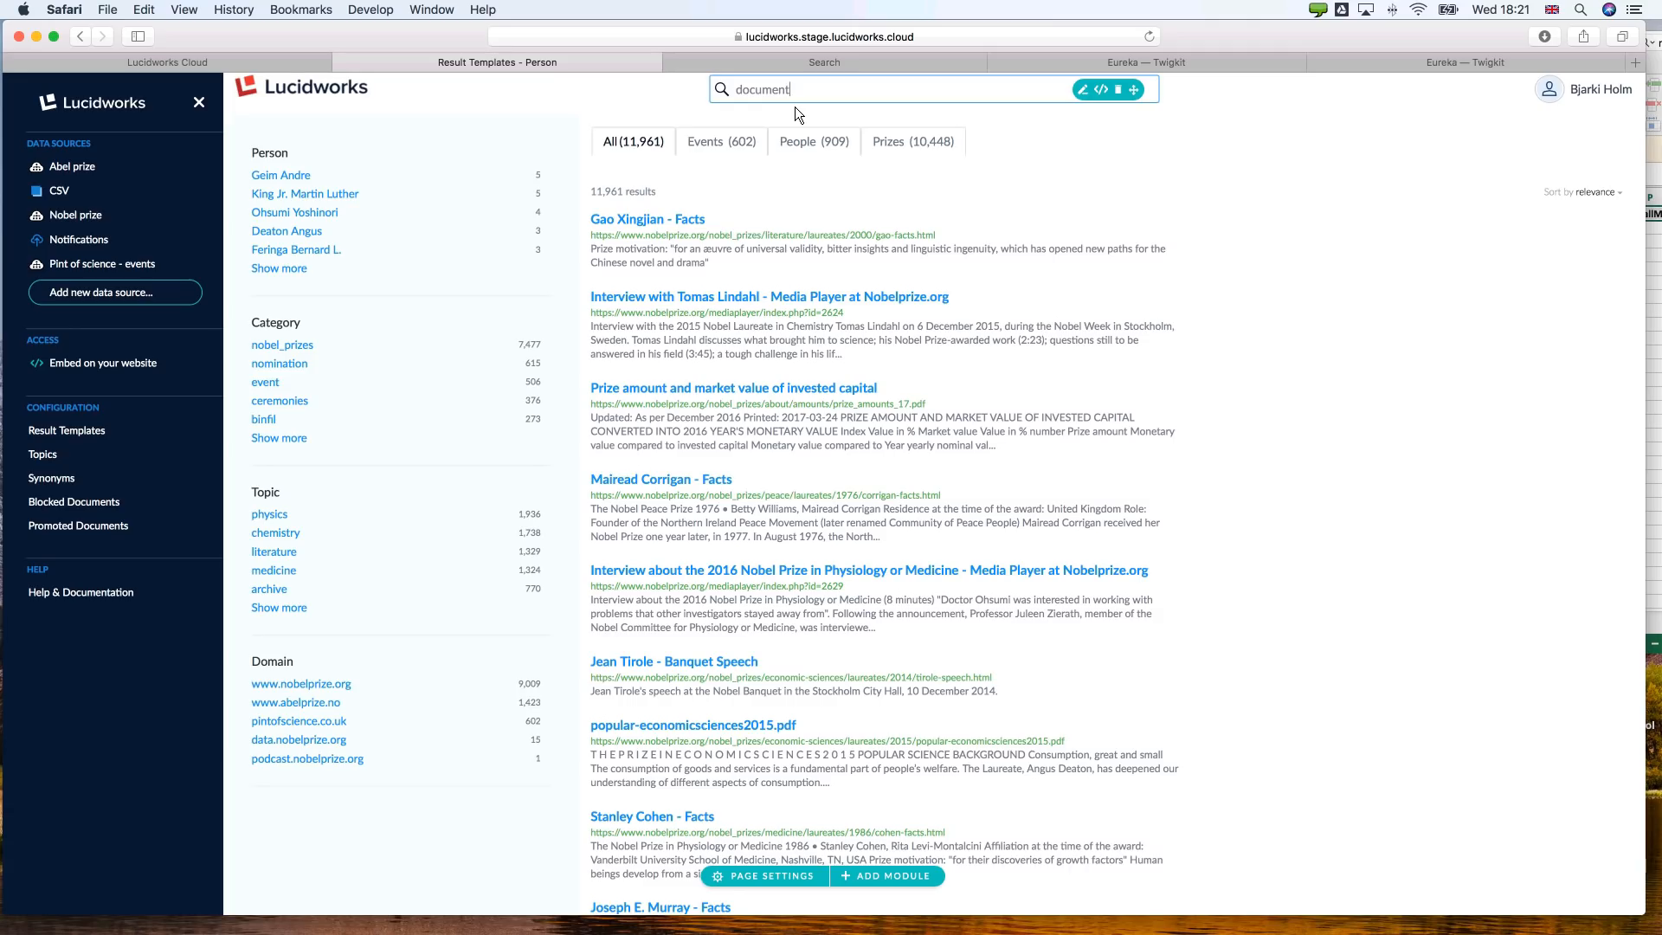
pyautogui.press('Return')
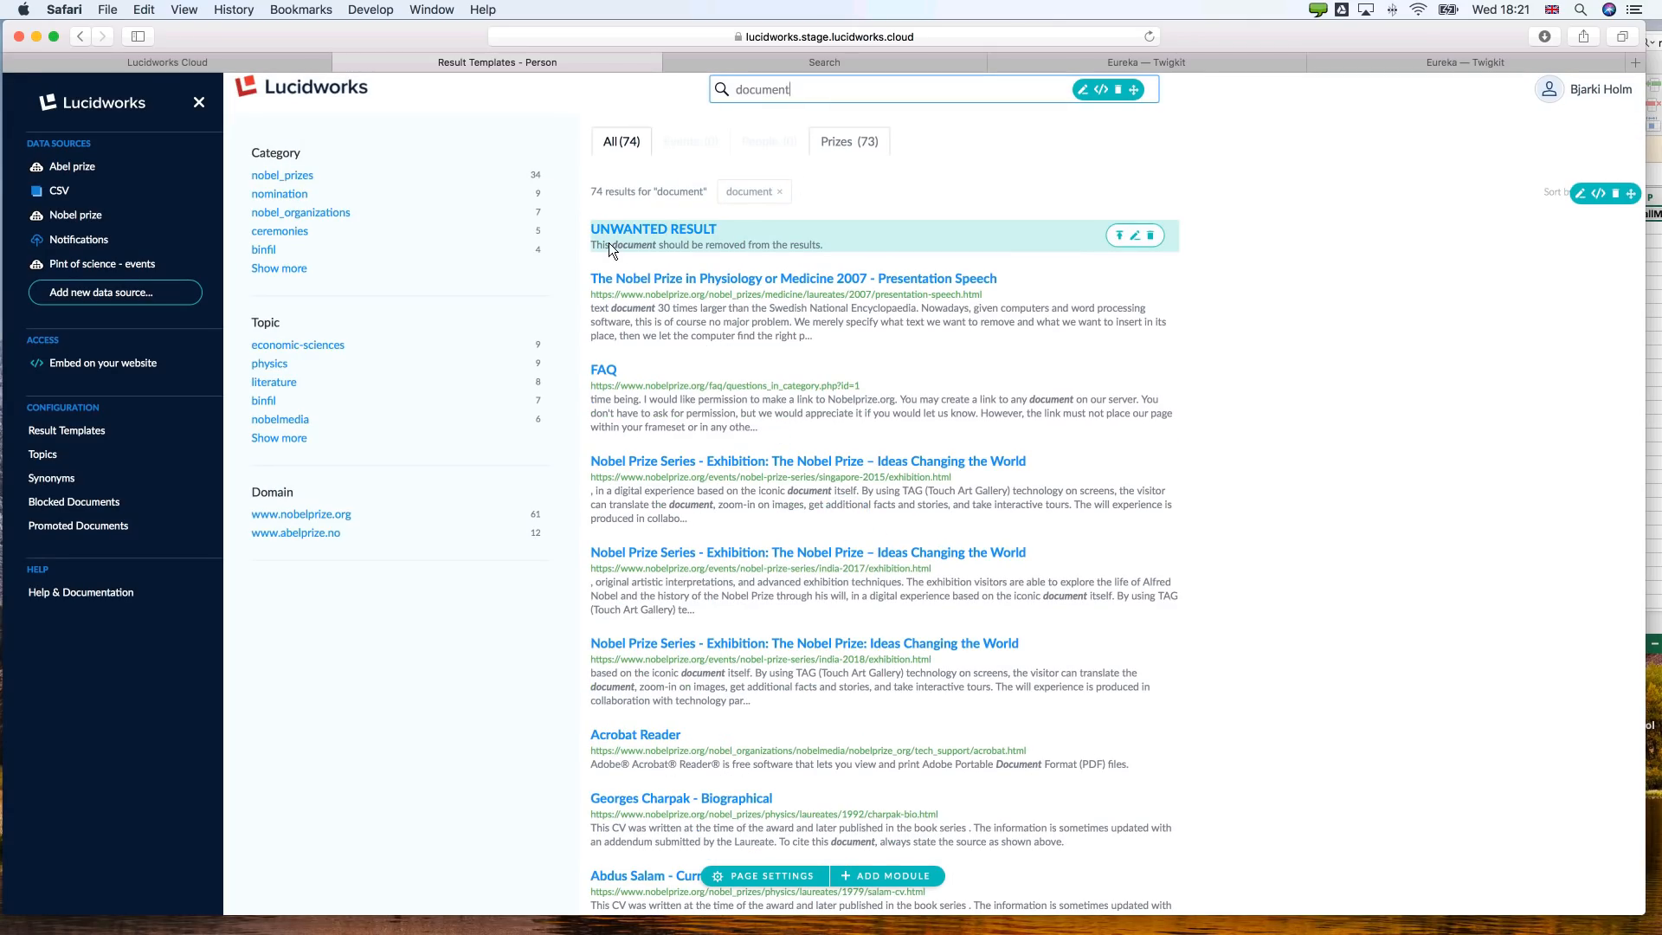
pyautogui.click(1151, 235)
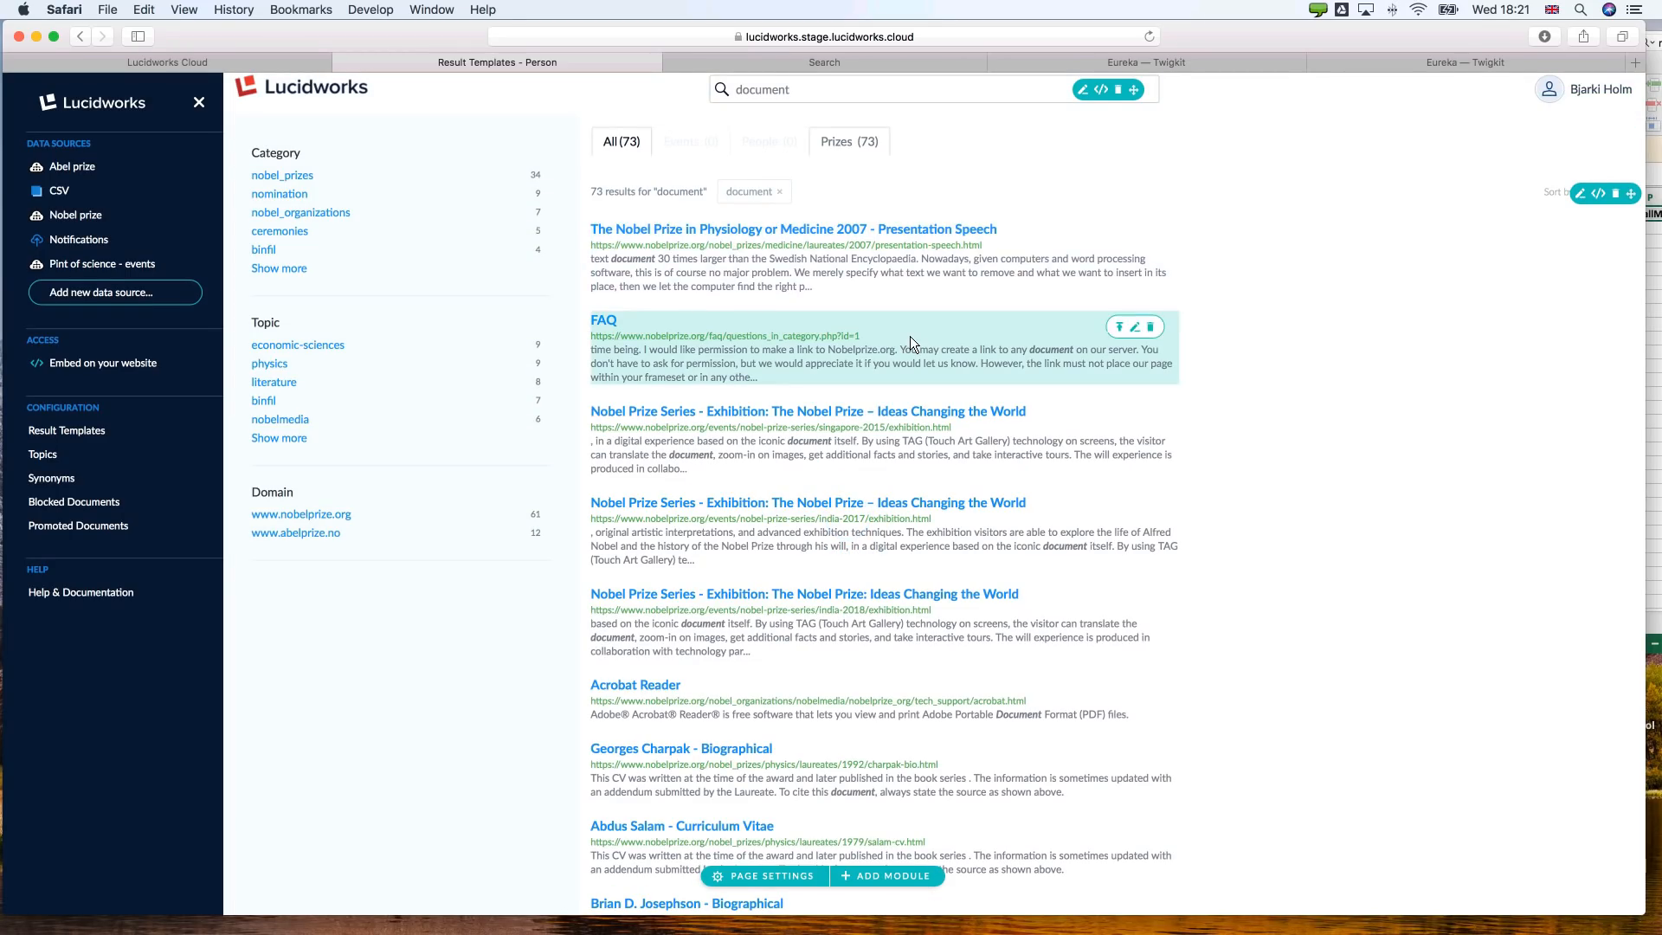
pyautogui.scroll(1, 911, 337)
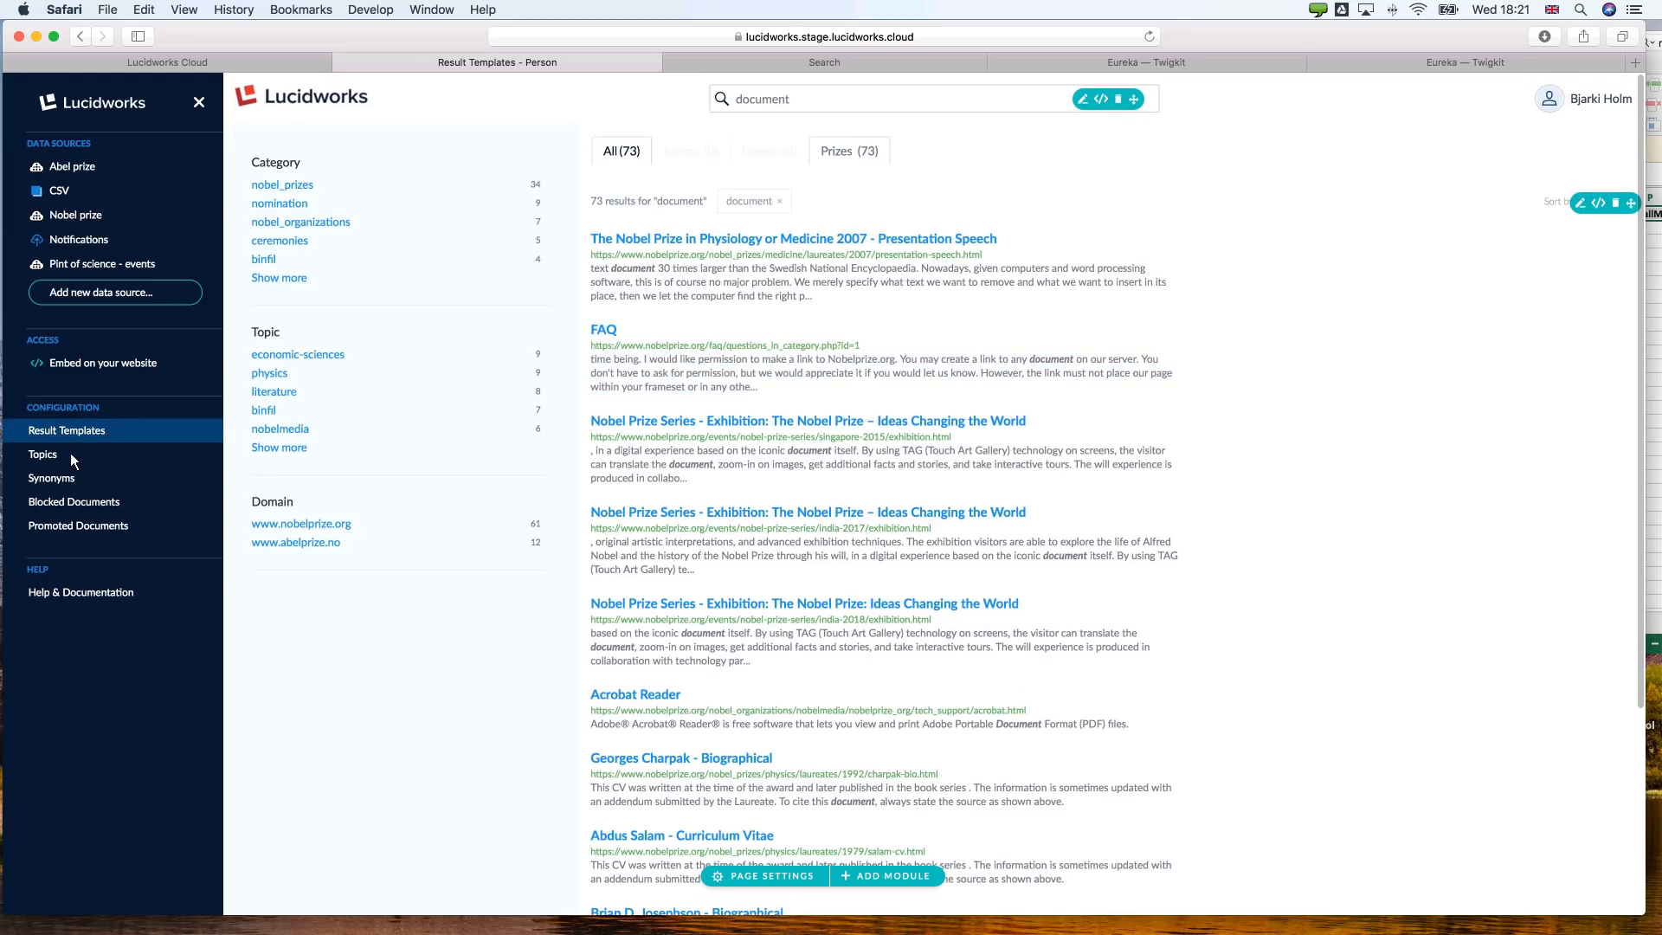
pyautogui.click(57, 505)
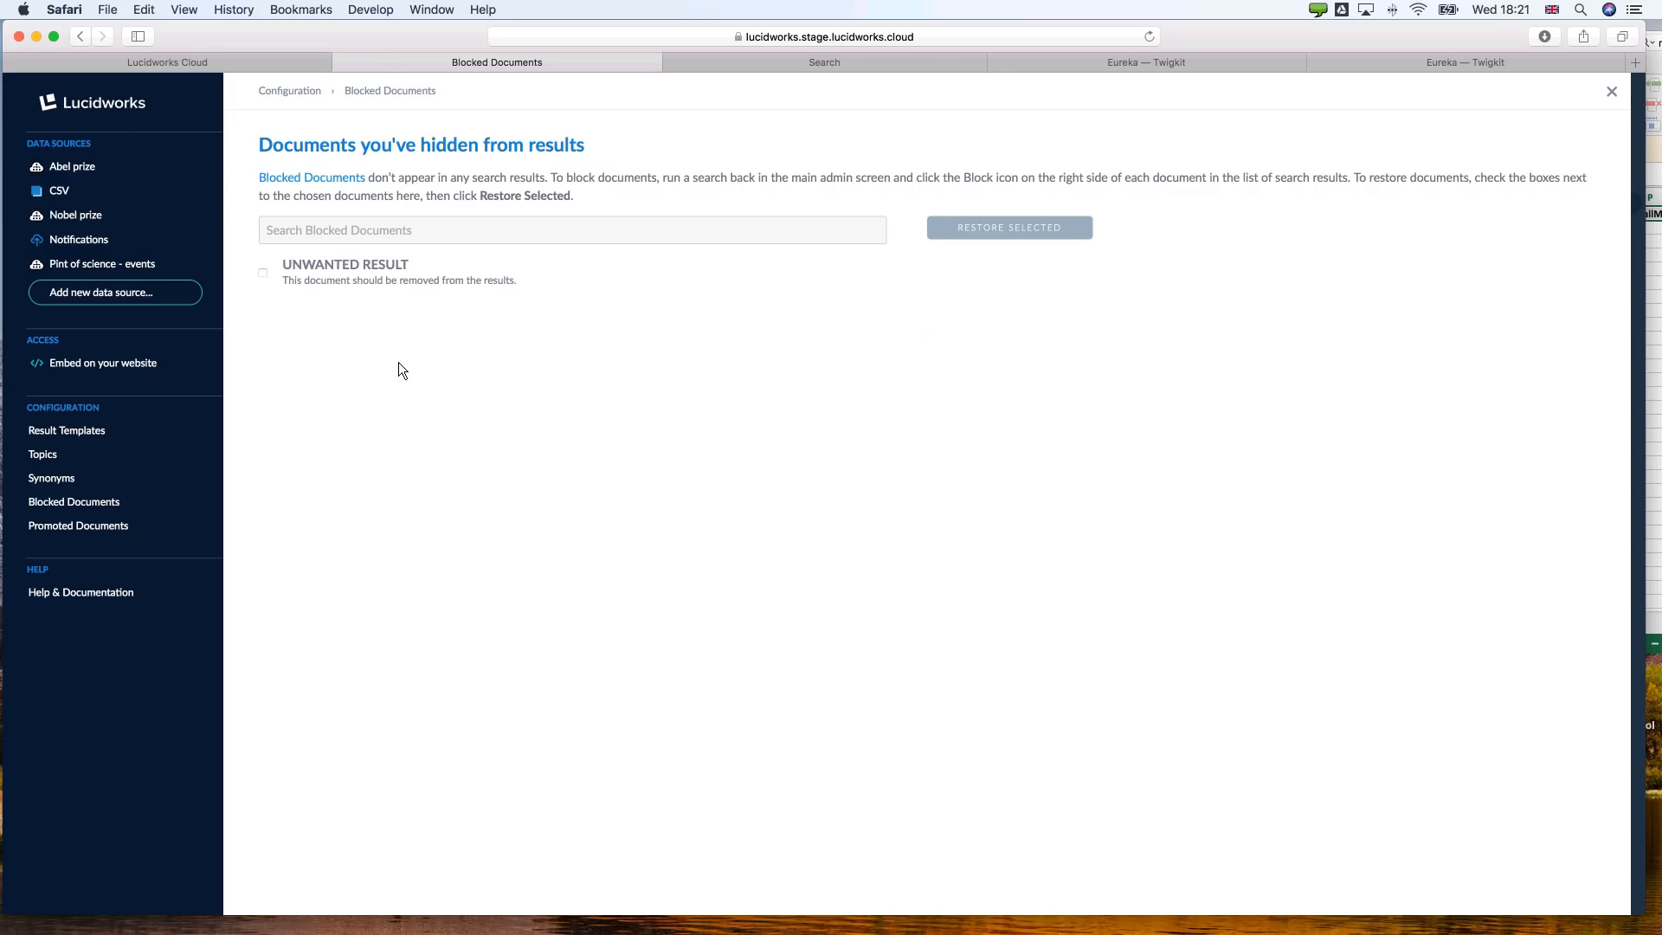
pyautogui.press('Escape')
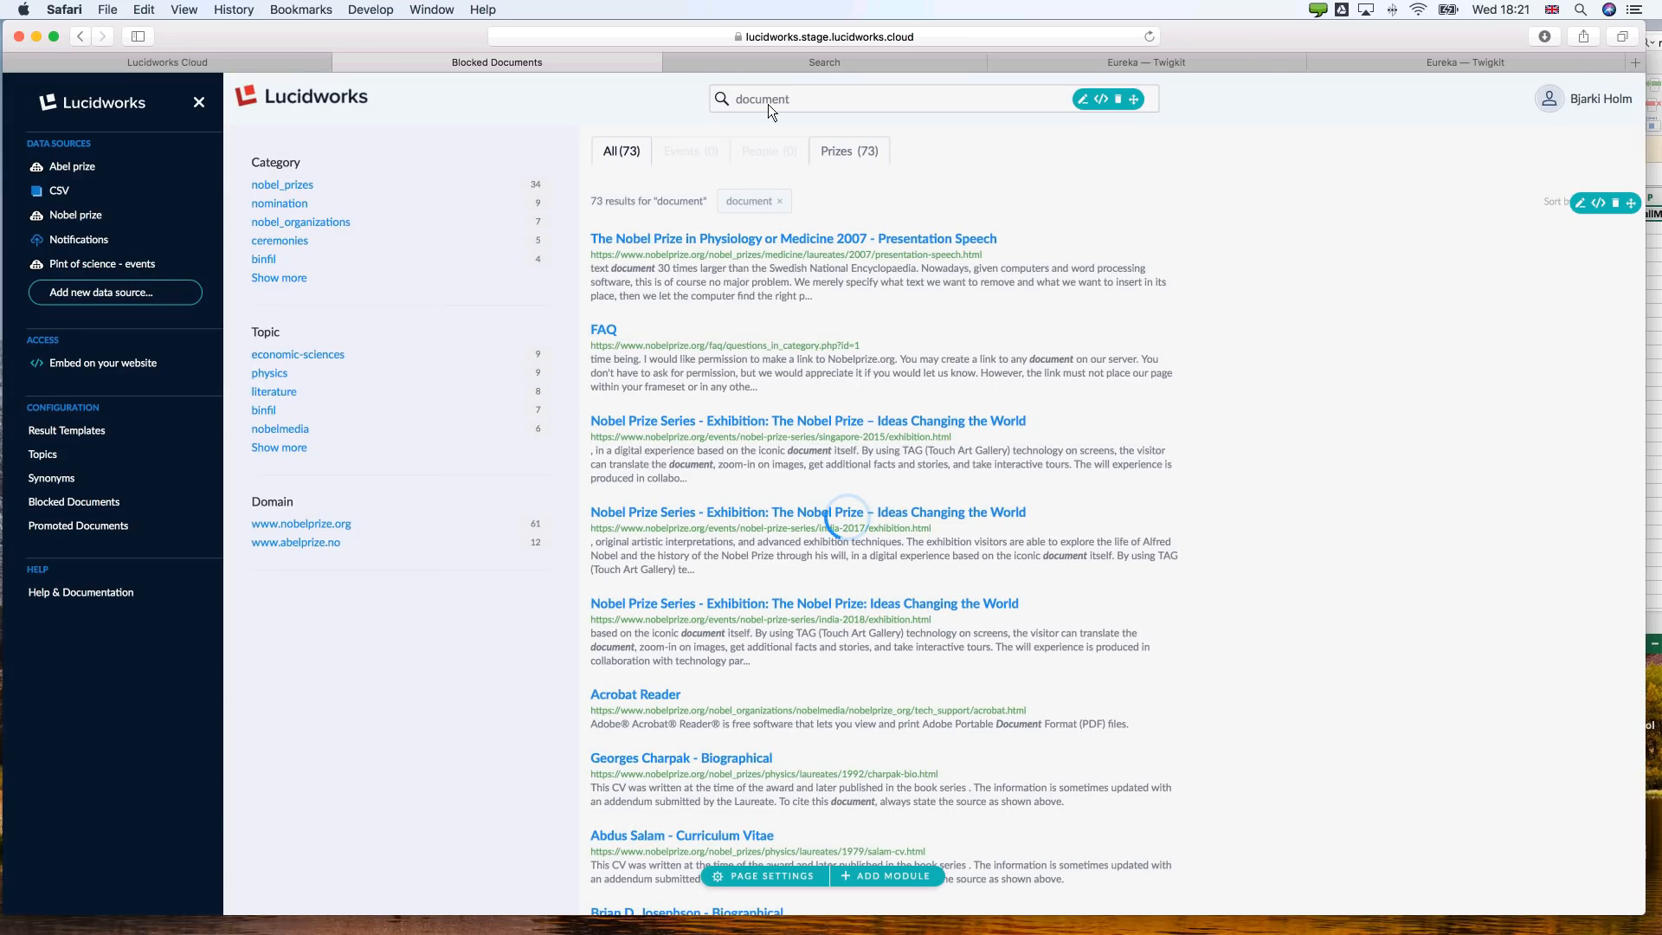
# Search for "einstein" and promote the "Albert Einstein - Banquet Speech" result for that query.
pyautogui.doubleClick(767, 104)
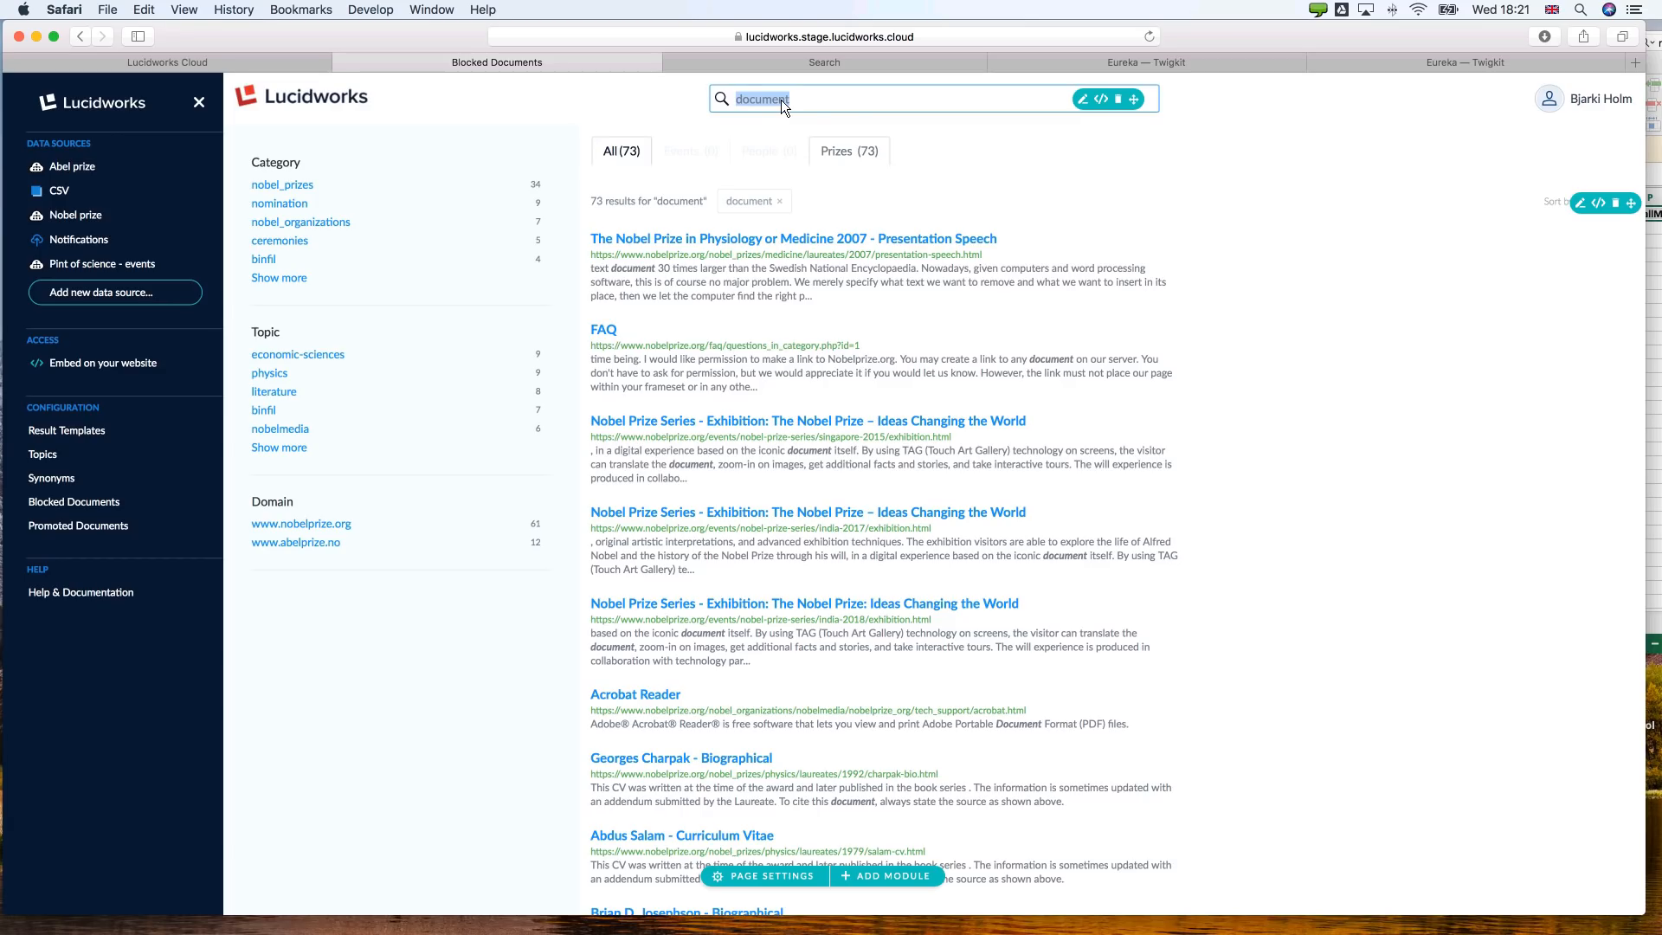
pyautogui.write('einstein')
pyautogui.press('Return')
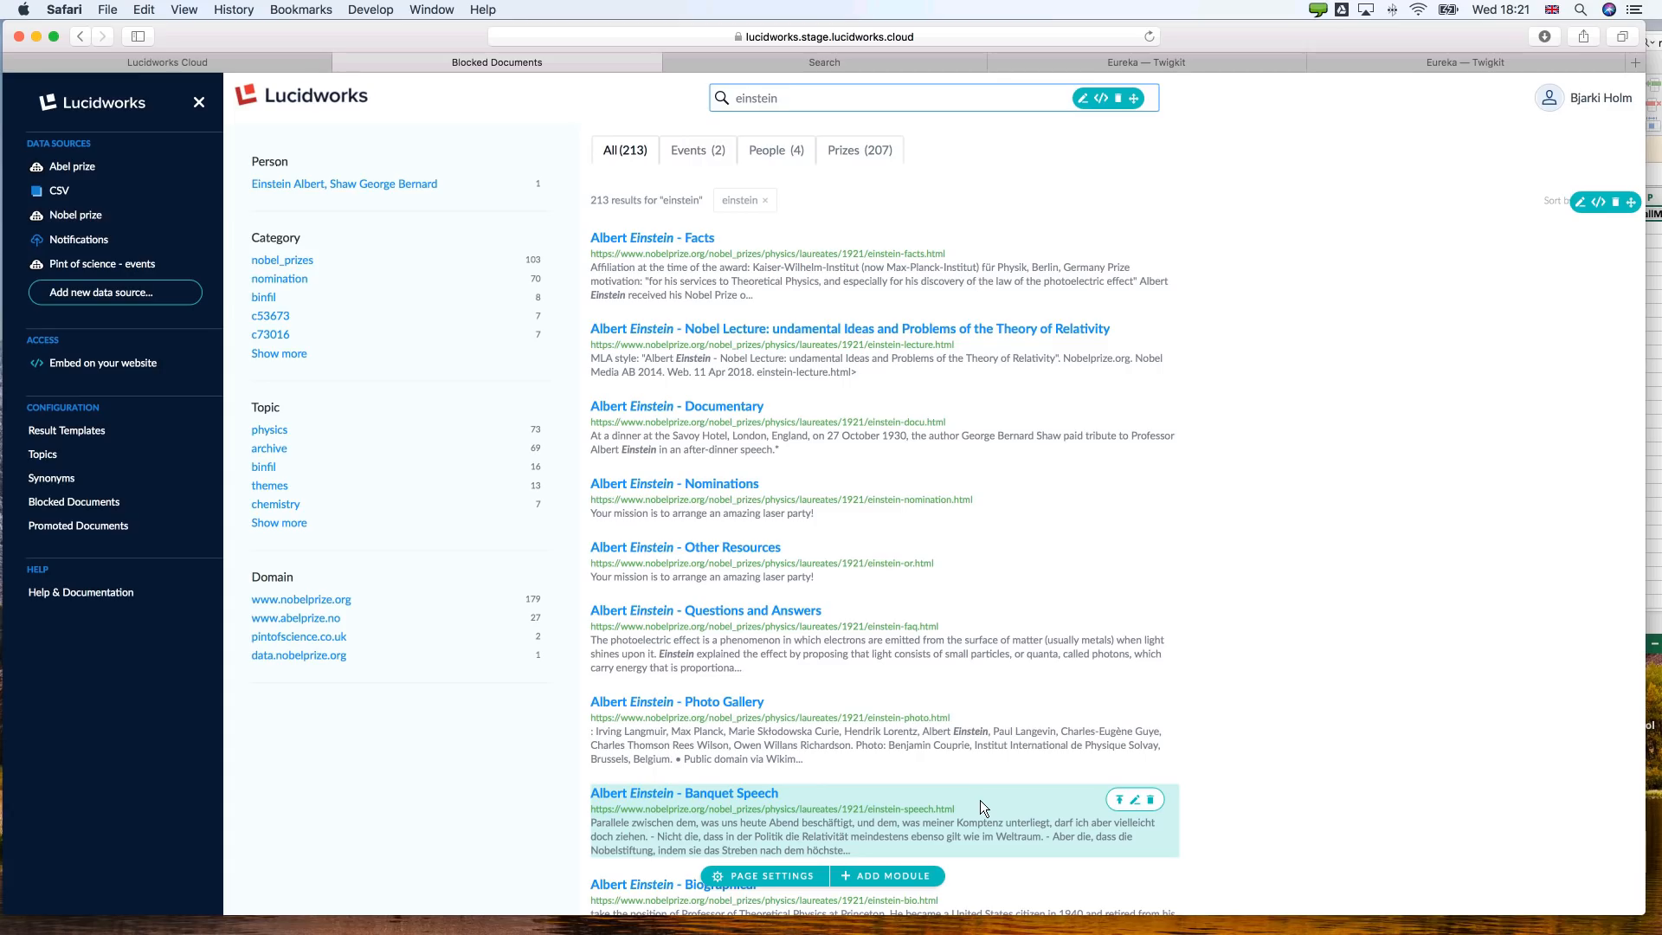
pyautogui.click(1120, 801)
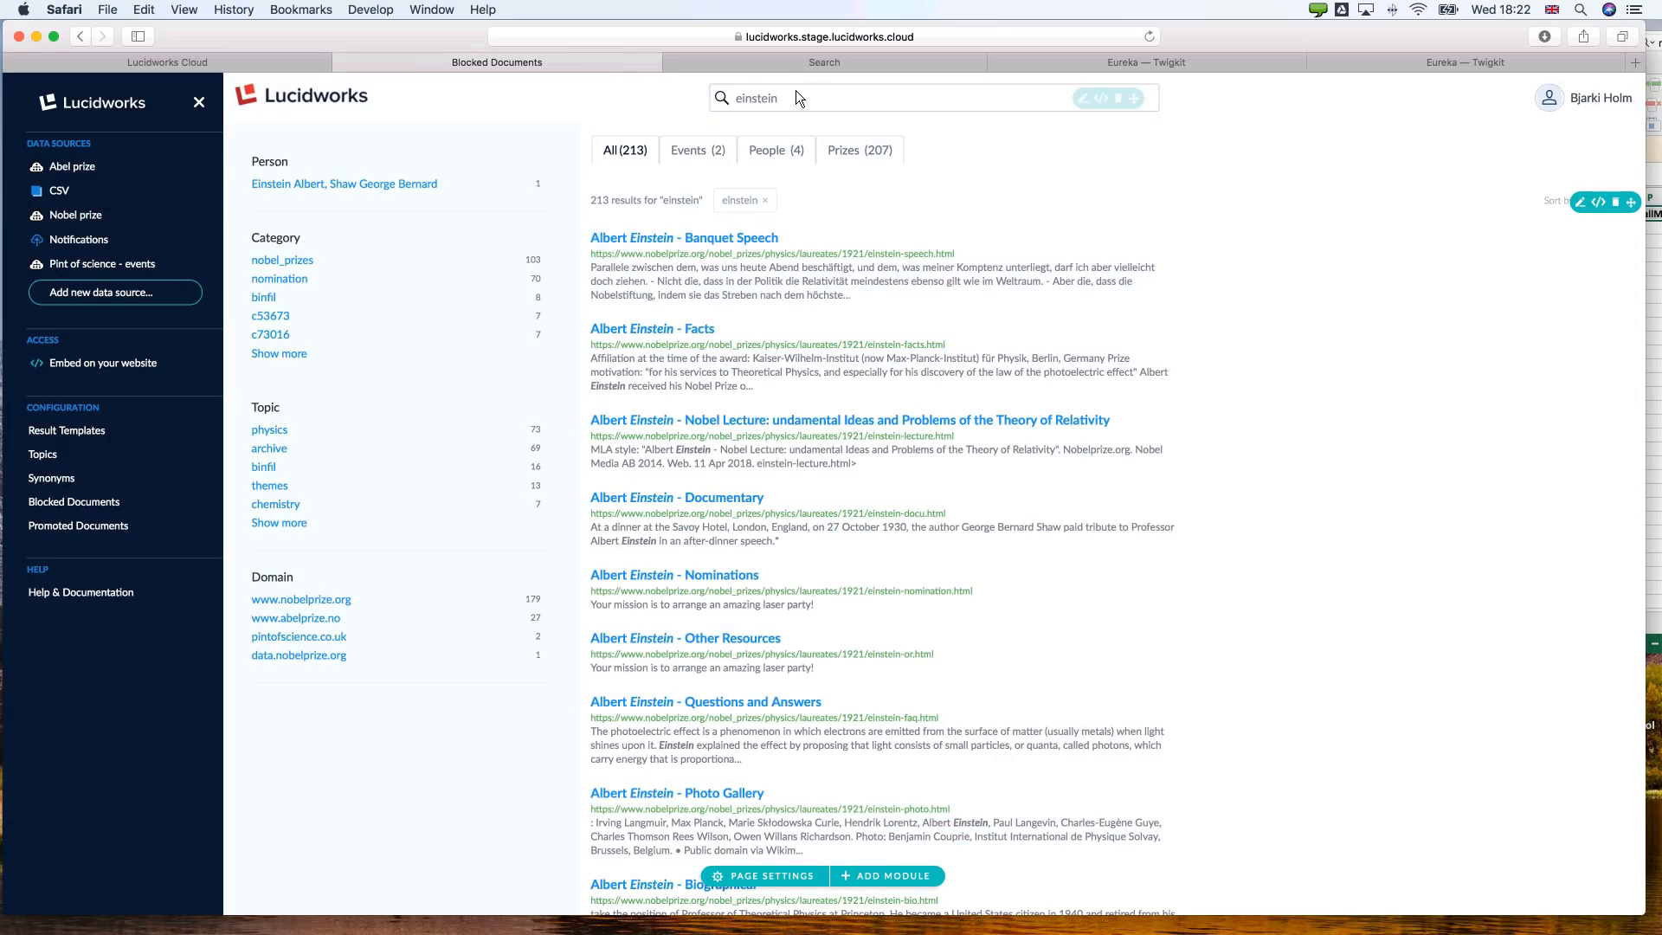
# Enter "einstein" in the public Search page's search box to view its suggested results.
pyautogui.click(764, 68)
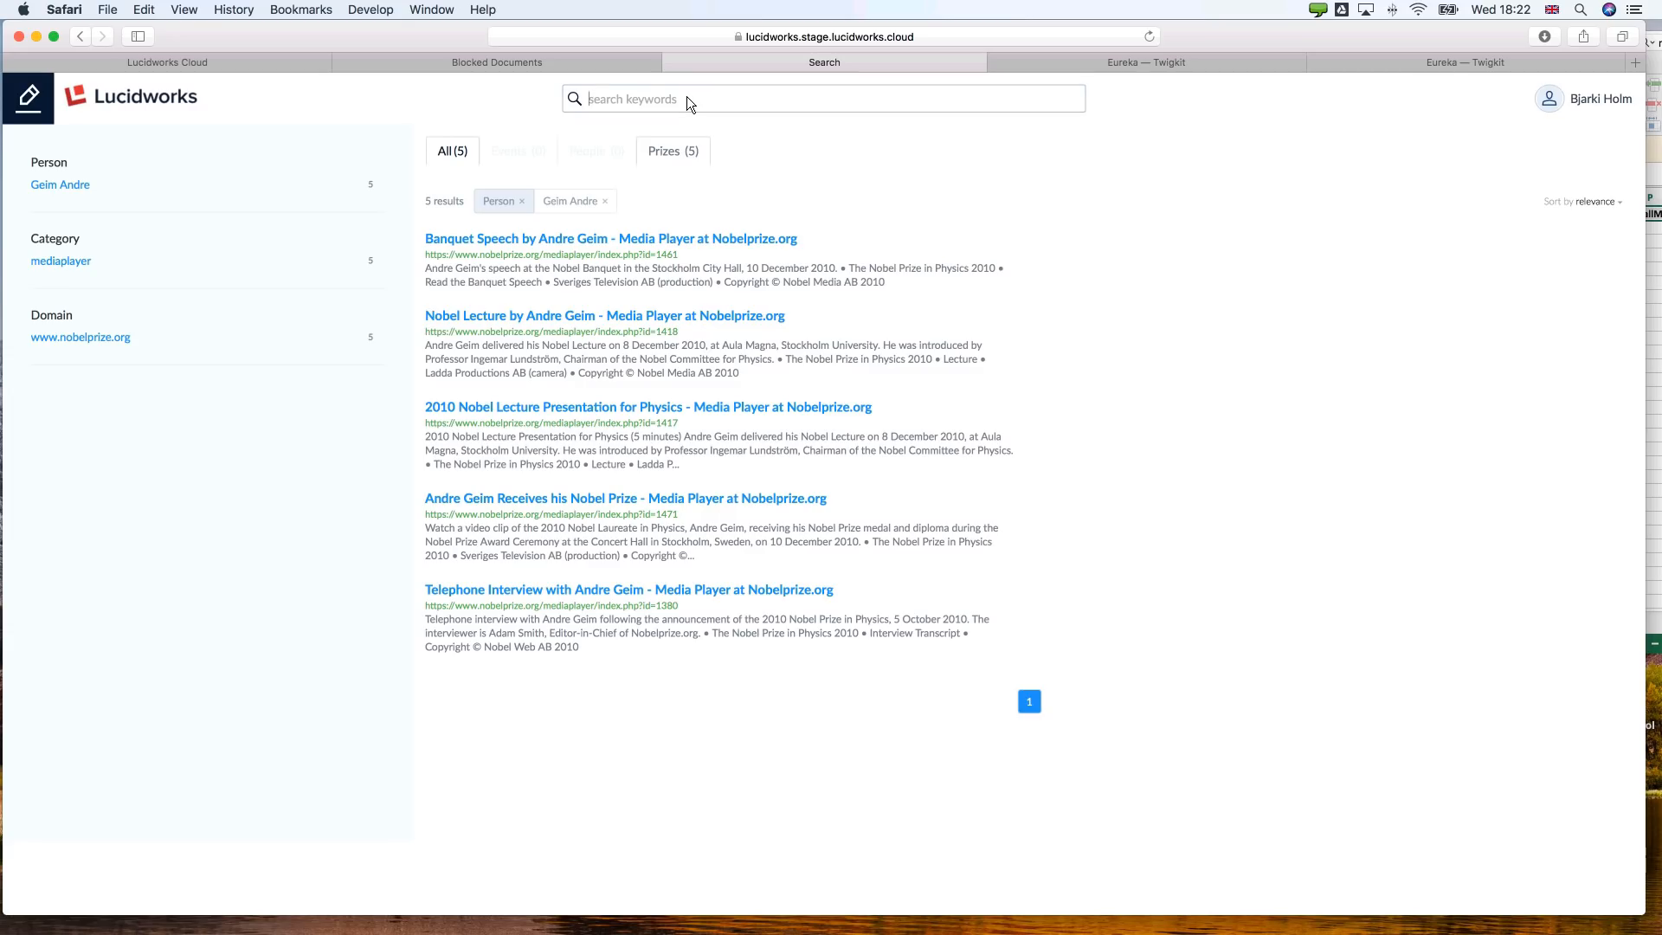
pyautogui.write('e')
pyautogui.press('BackSpace')
pyautogui.write('einstein')
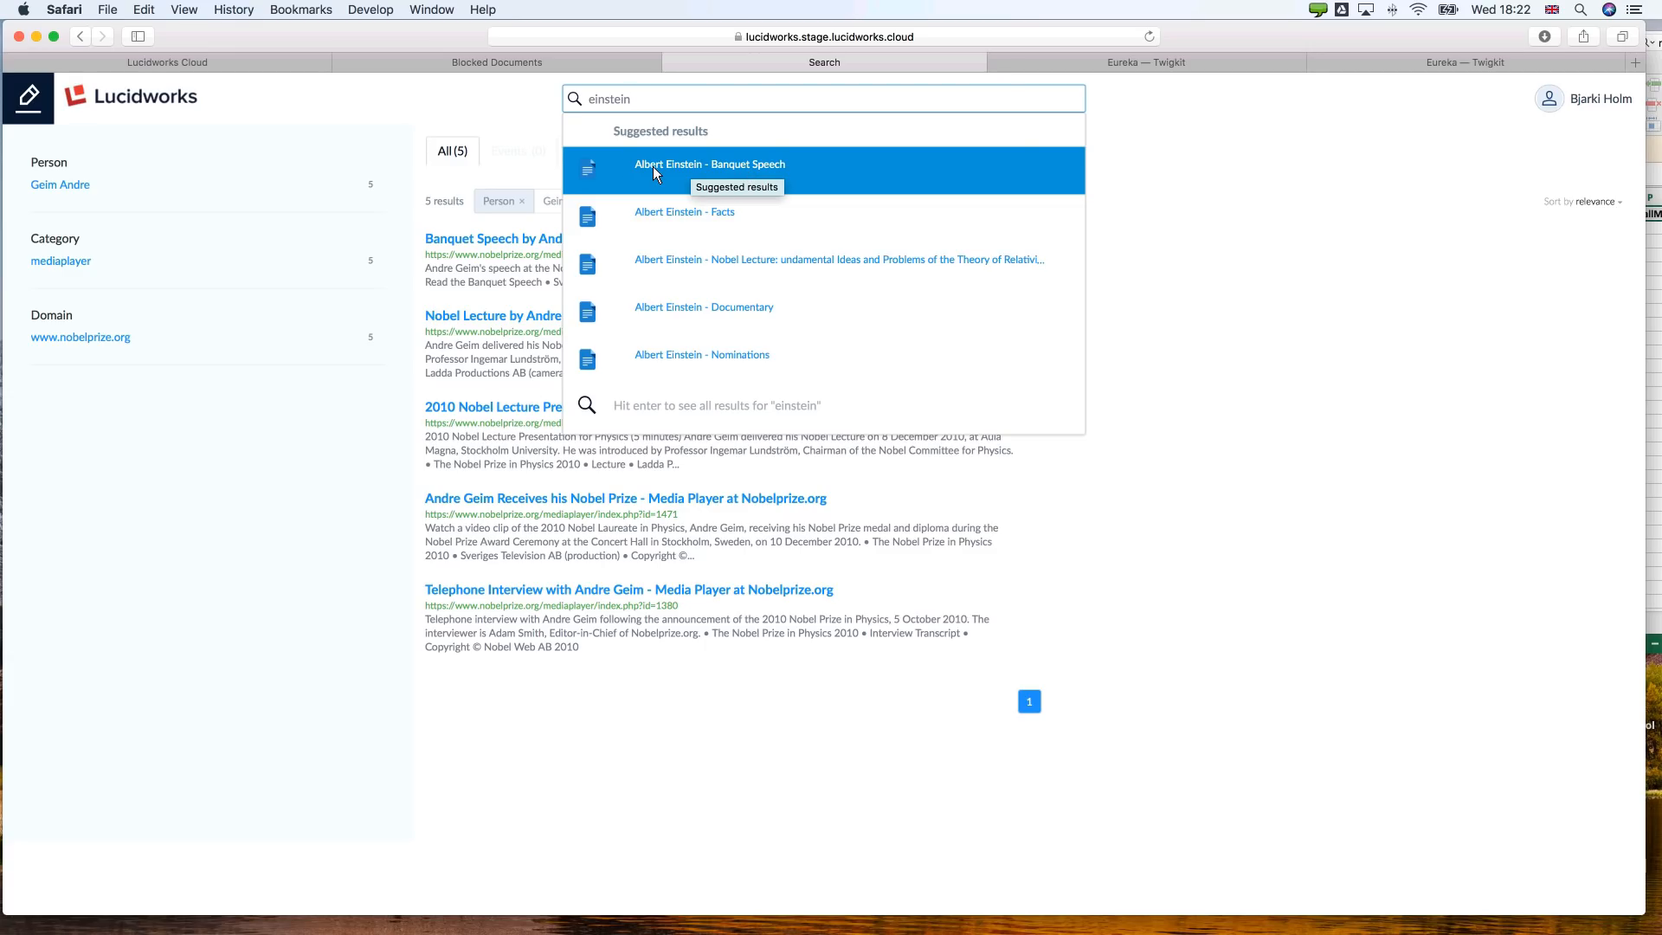
# Compare the admin page's search results for "maths" and "math", and view the configured synonyms table.
pyautogui.click(526, 62)
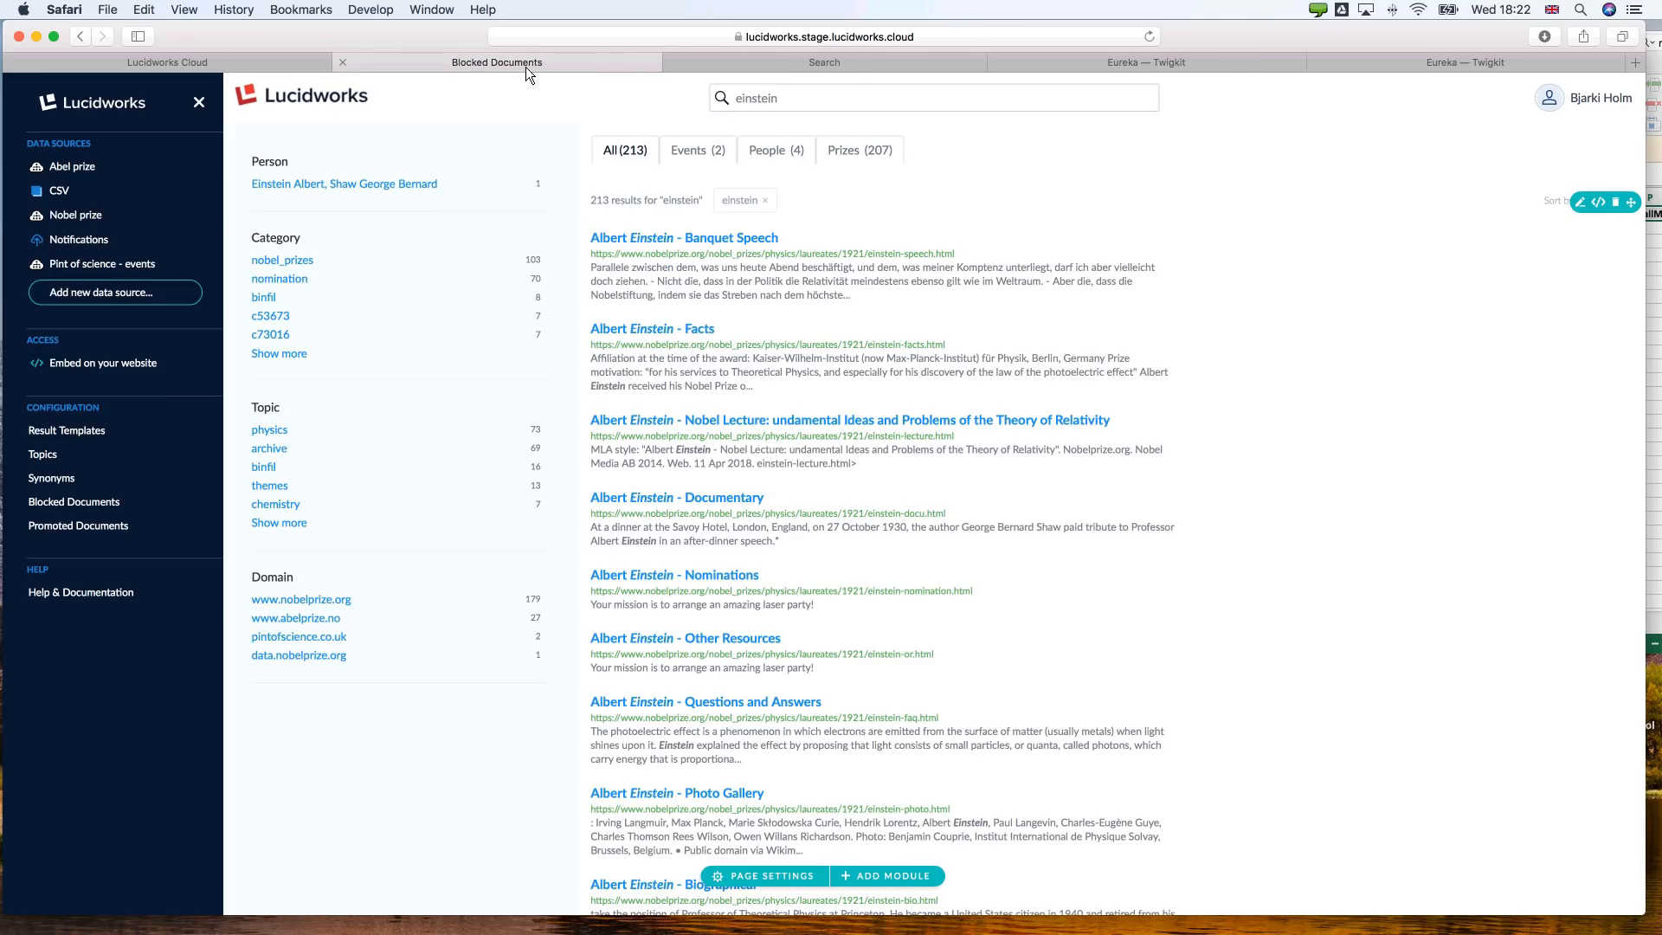
pyautogui.click(745, 200)
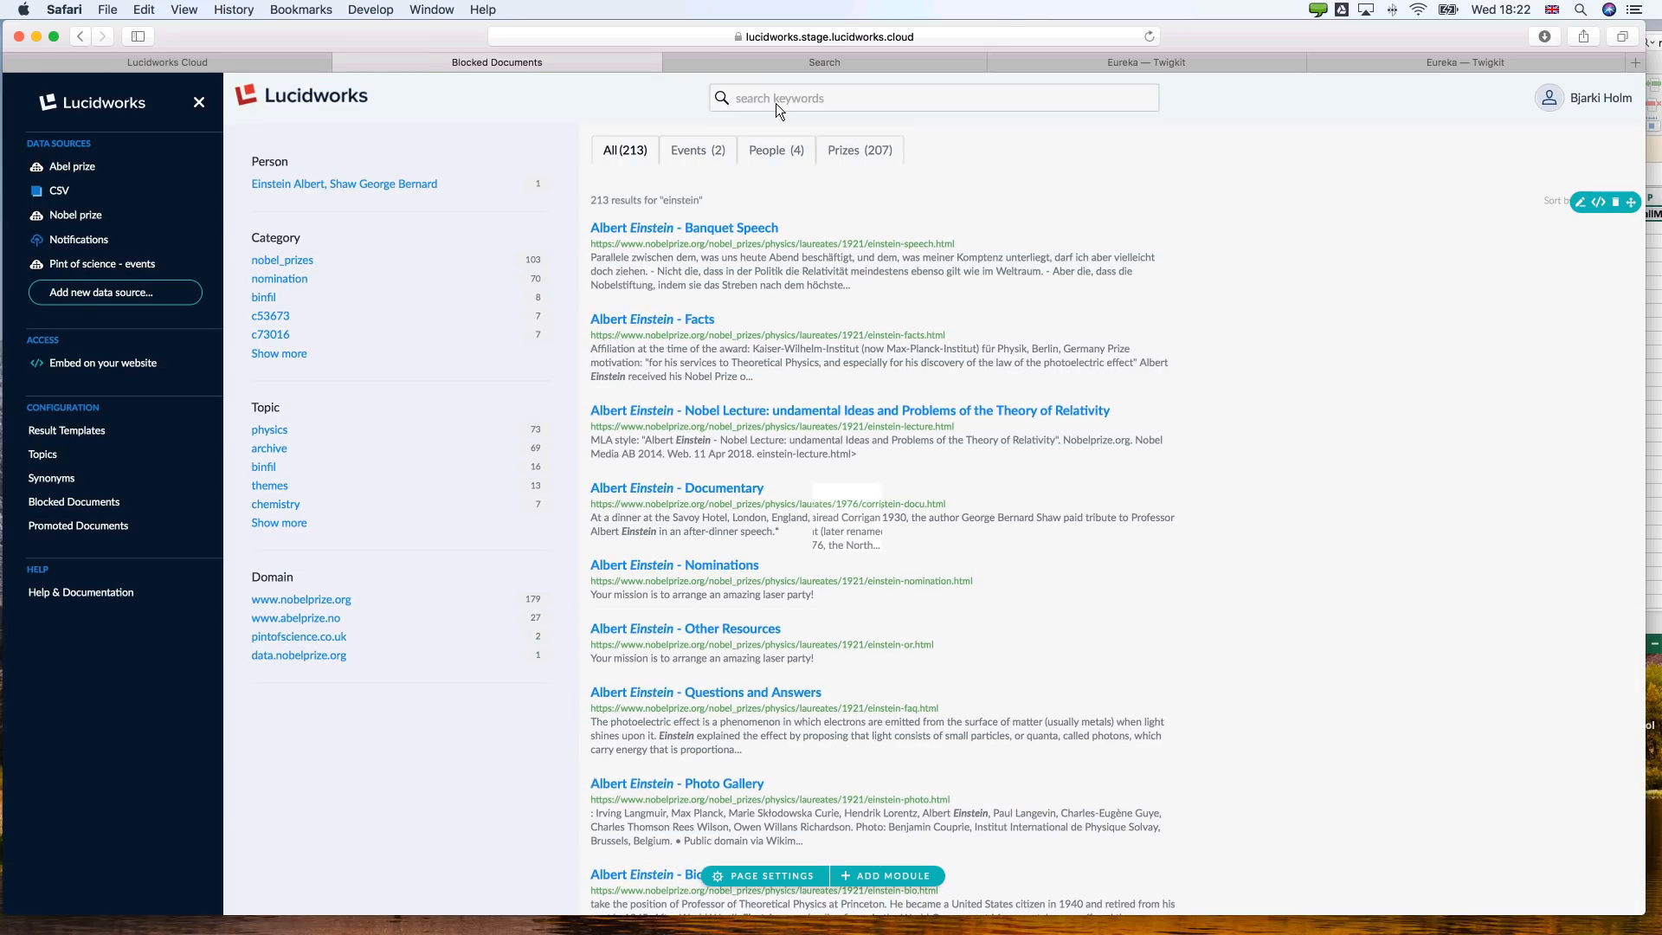
pyautogui.click(776, 102)
pyautogui.write('maths')
pyautogui.press('Return')
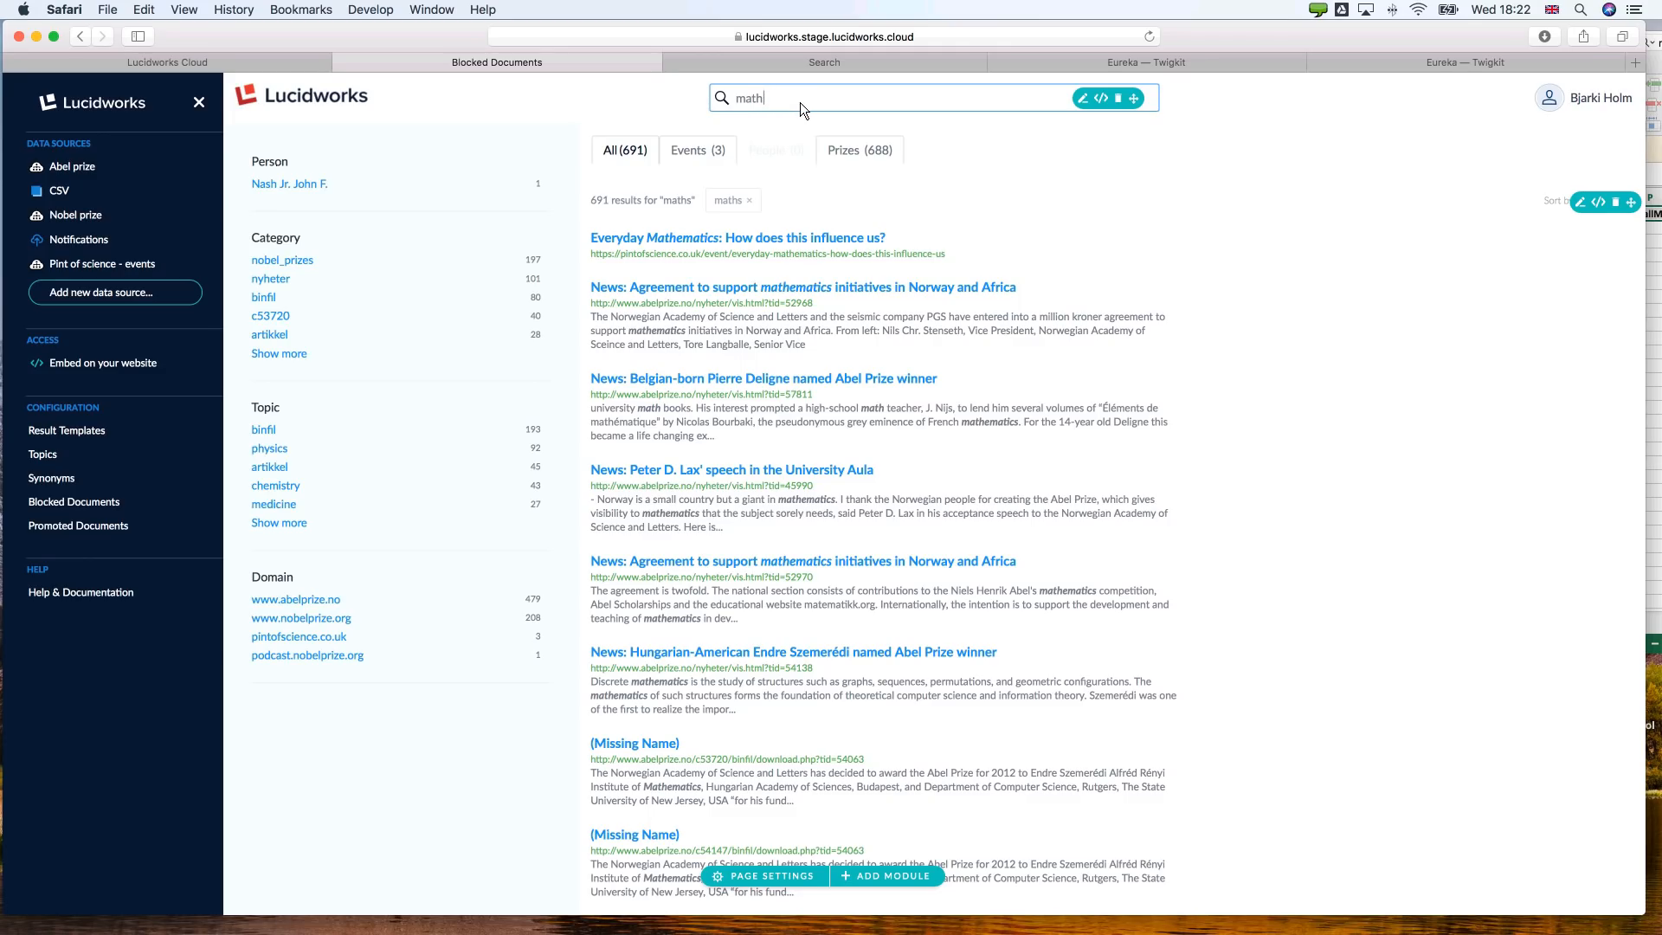
pyautogui.press('Return')
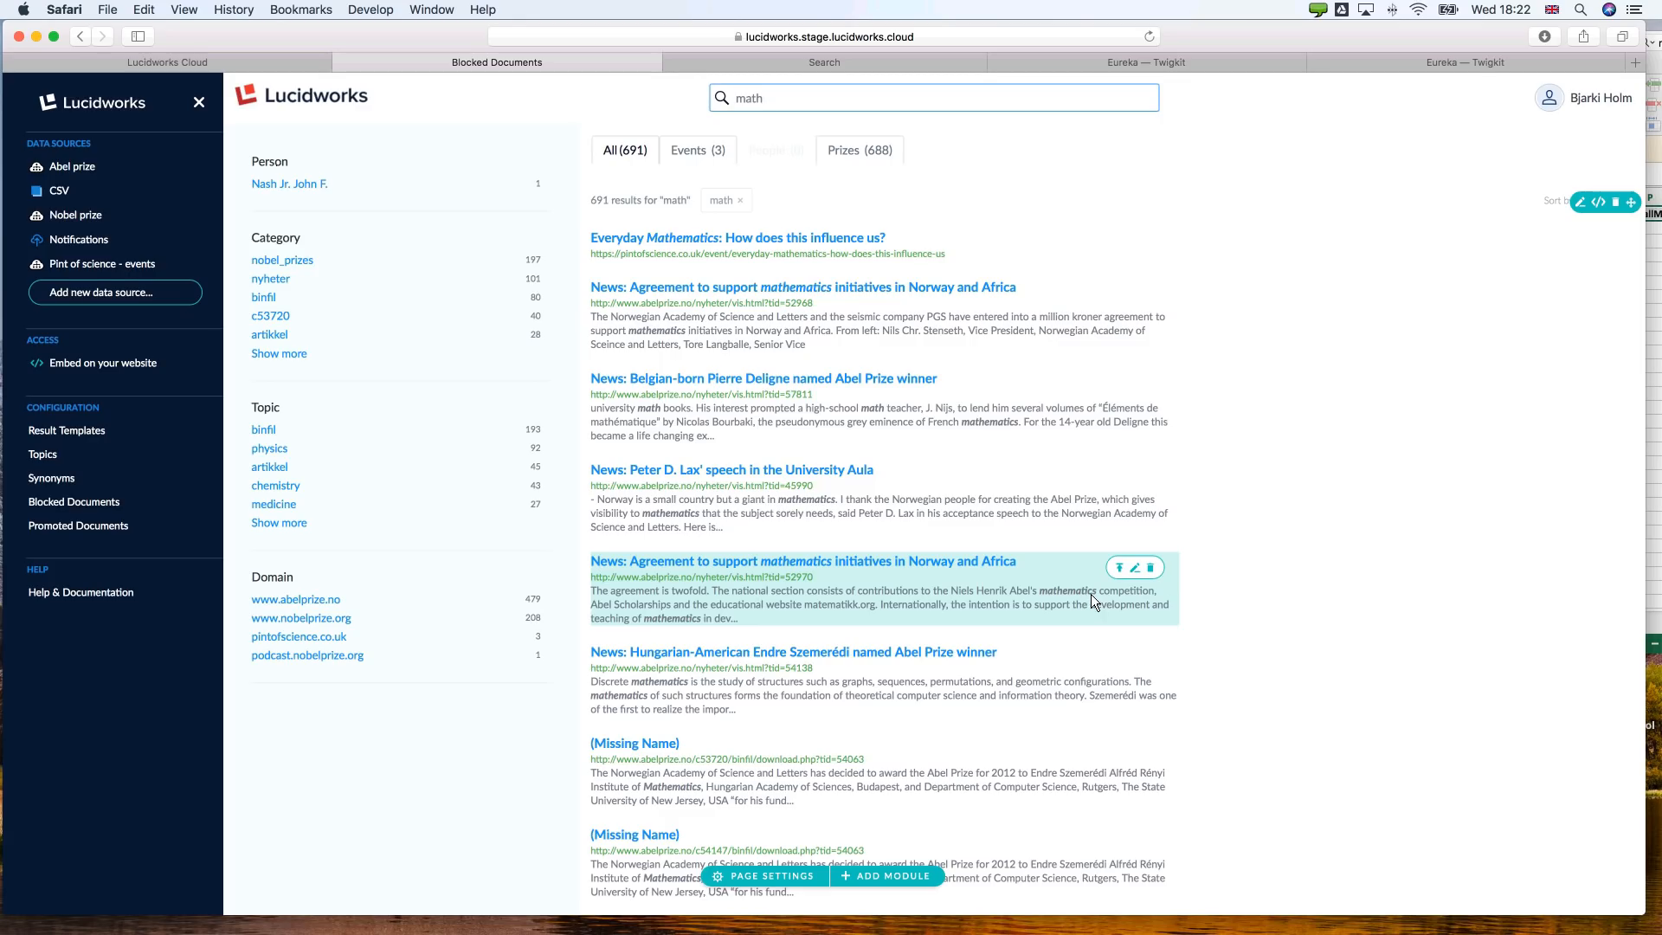
pyautogui.click(54, 480)
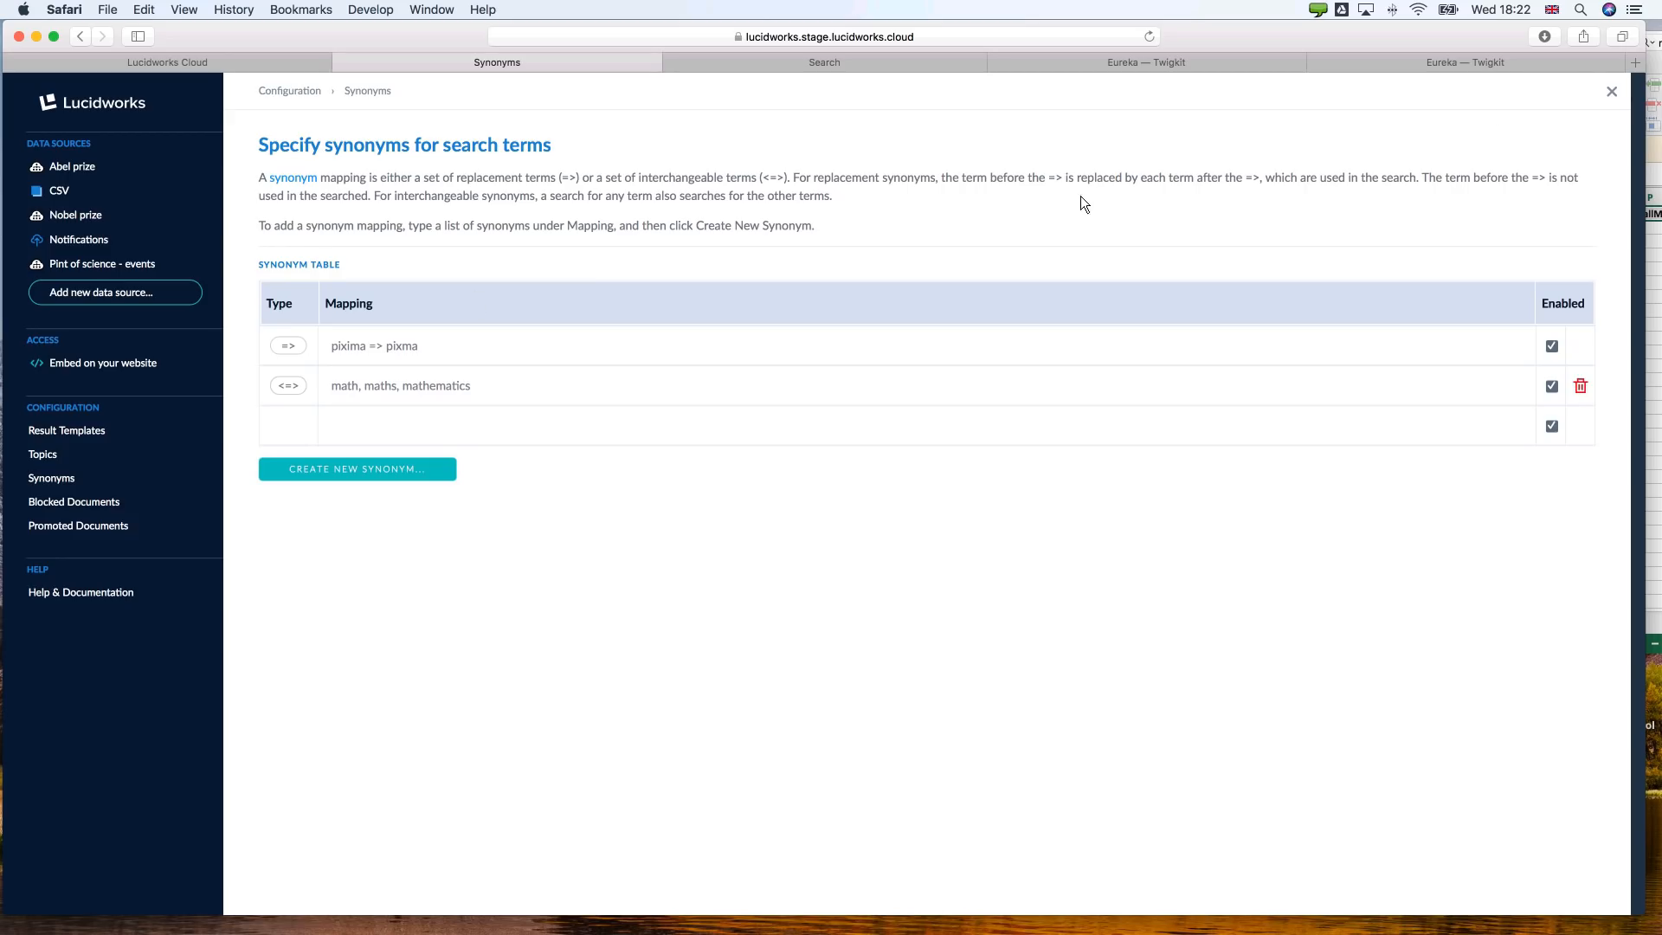
pyautogui.click(1611, 92)
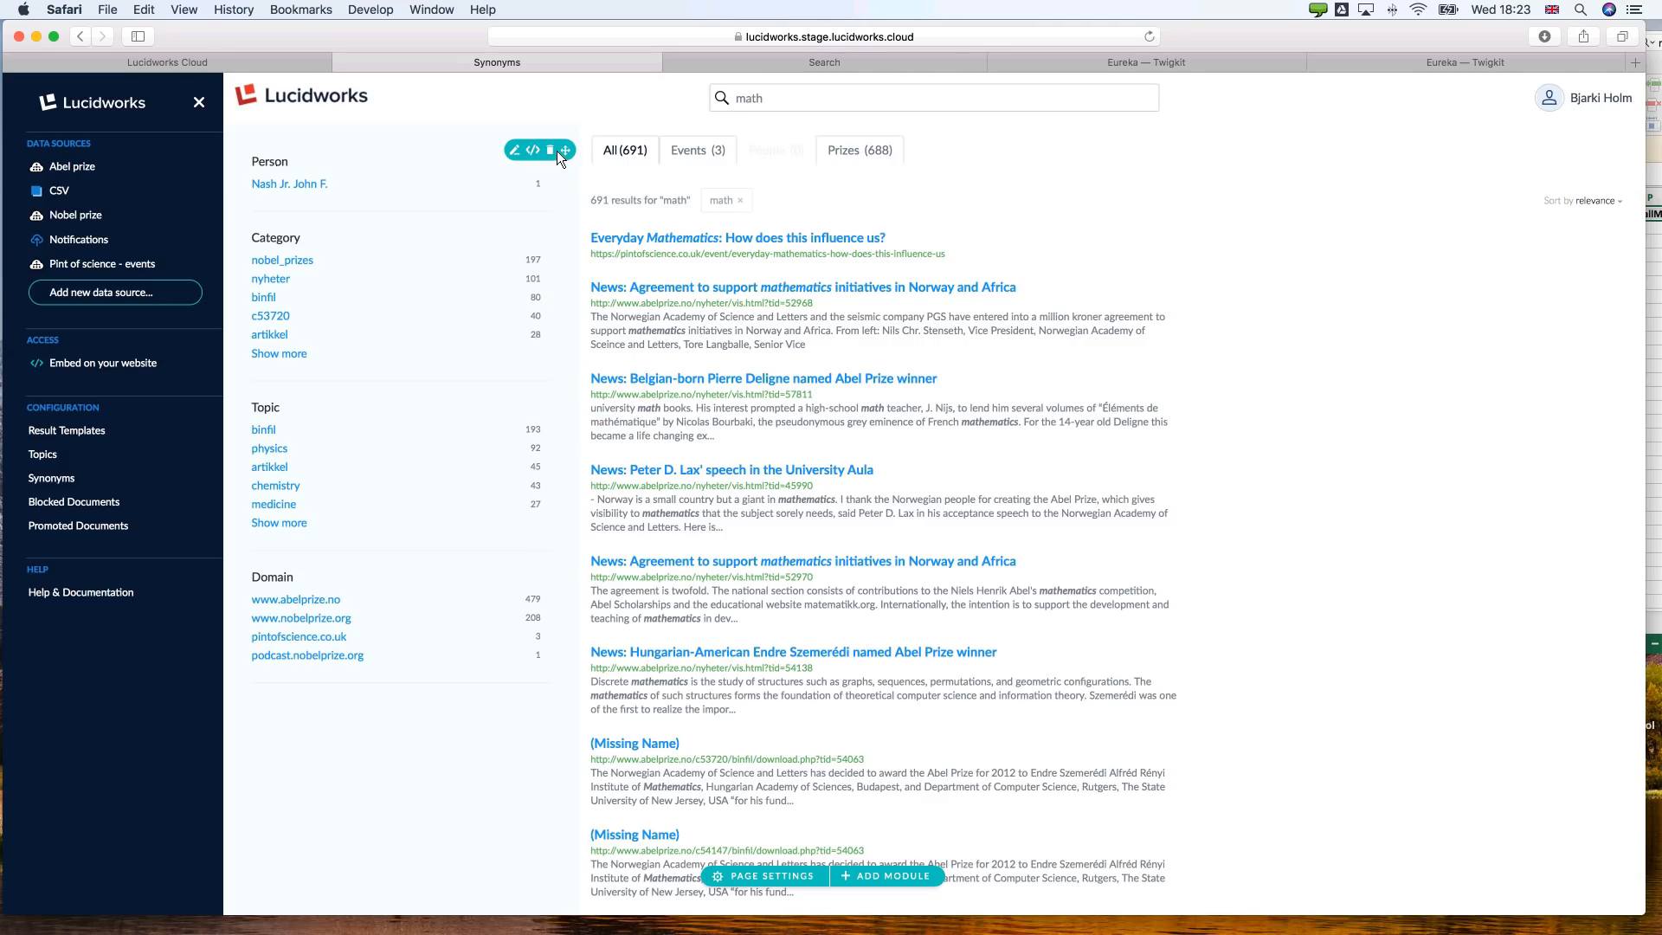
# Show how page modules can be moved, and view the modules available to add to the search page.
pyautogui.moveTo(564, 151); pyautogui.dragTo(486, 185)
pyautogui.click(856, 877)
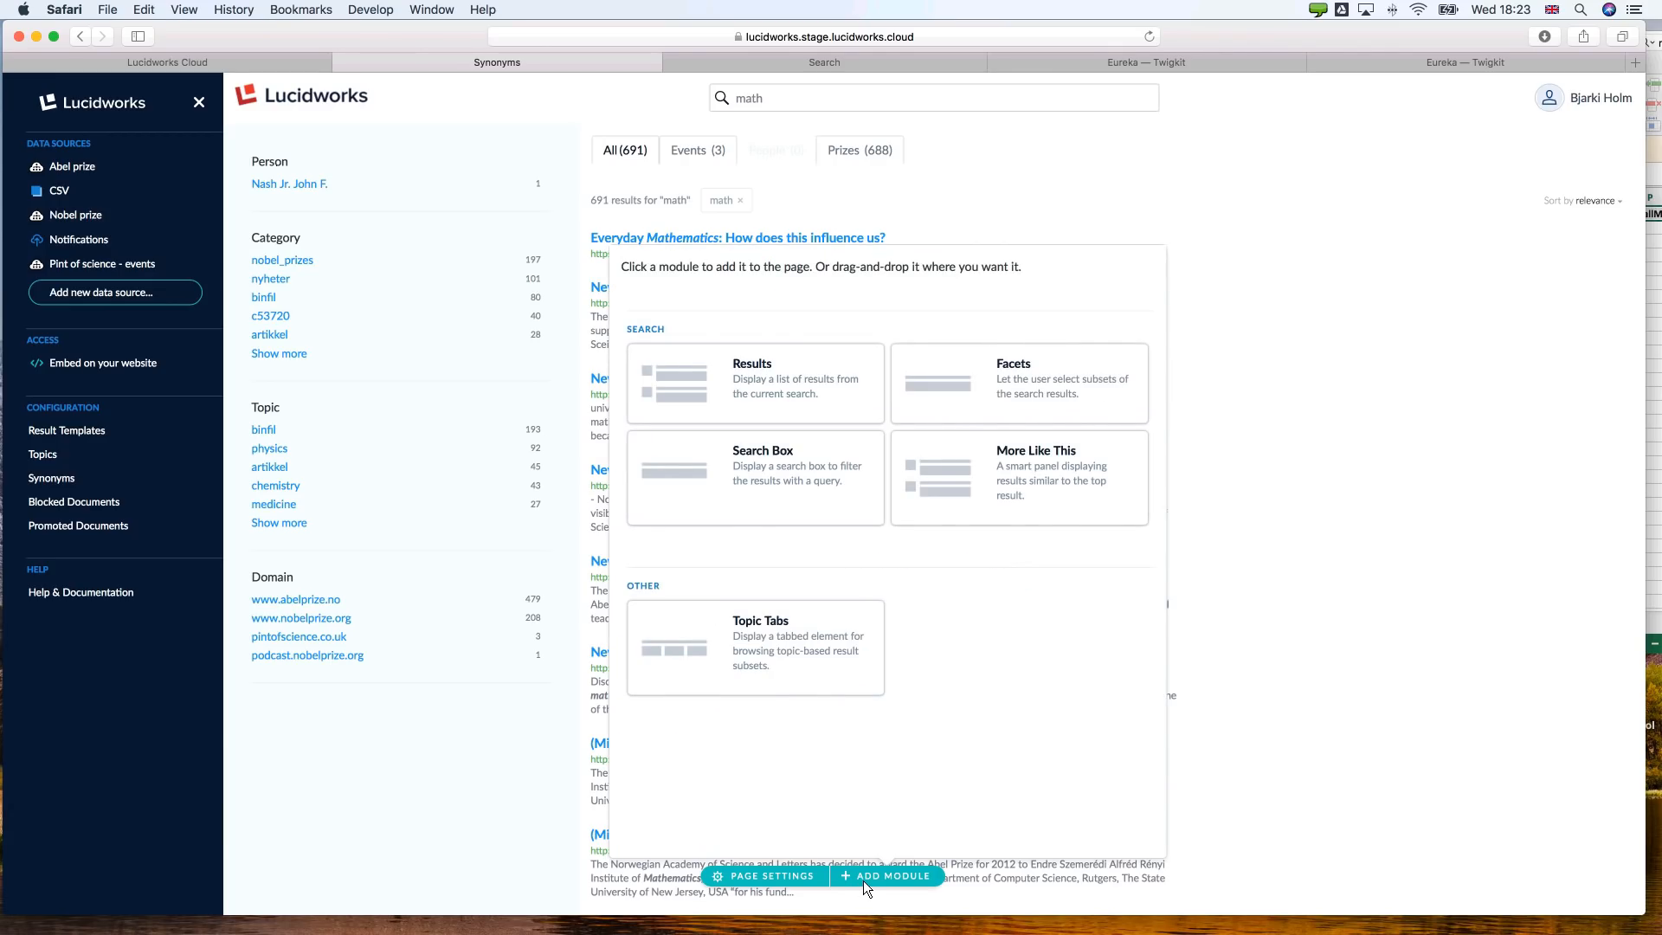
pyautogui.click(863, 881)
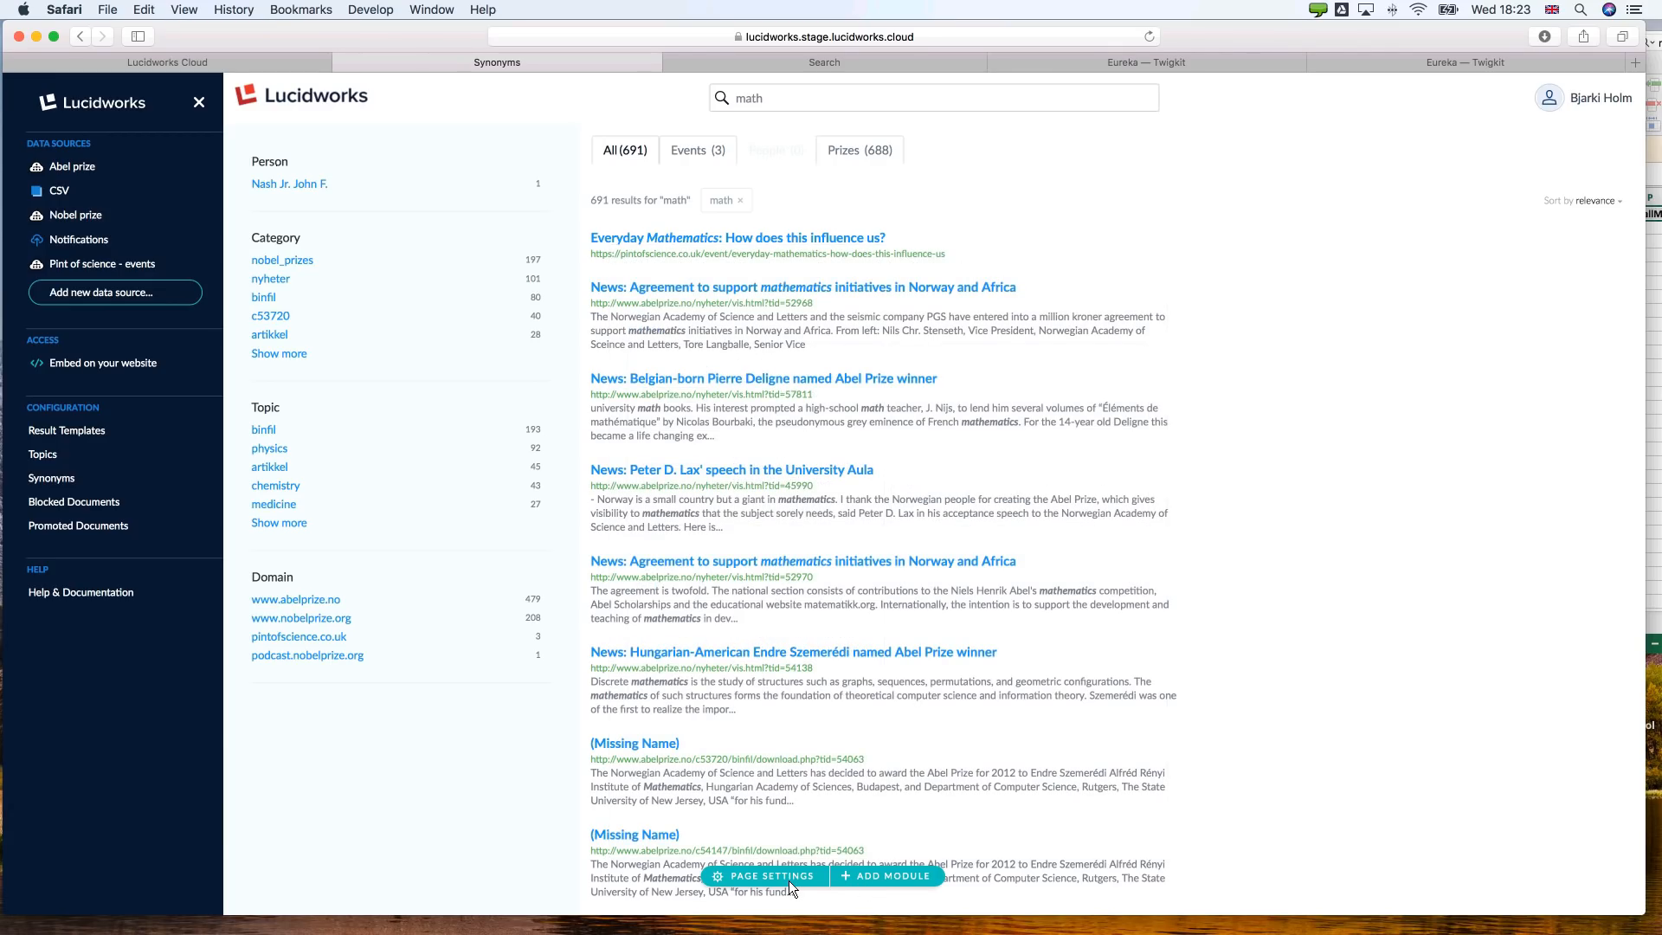
# Replace the search page's logo with logo-small.png in the page settings.
pyautogui.click(788, 881)
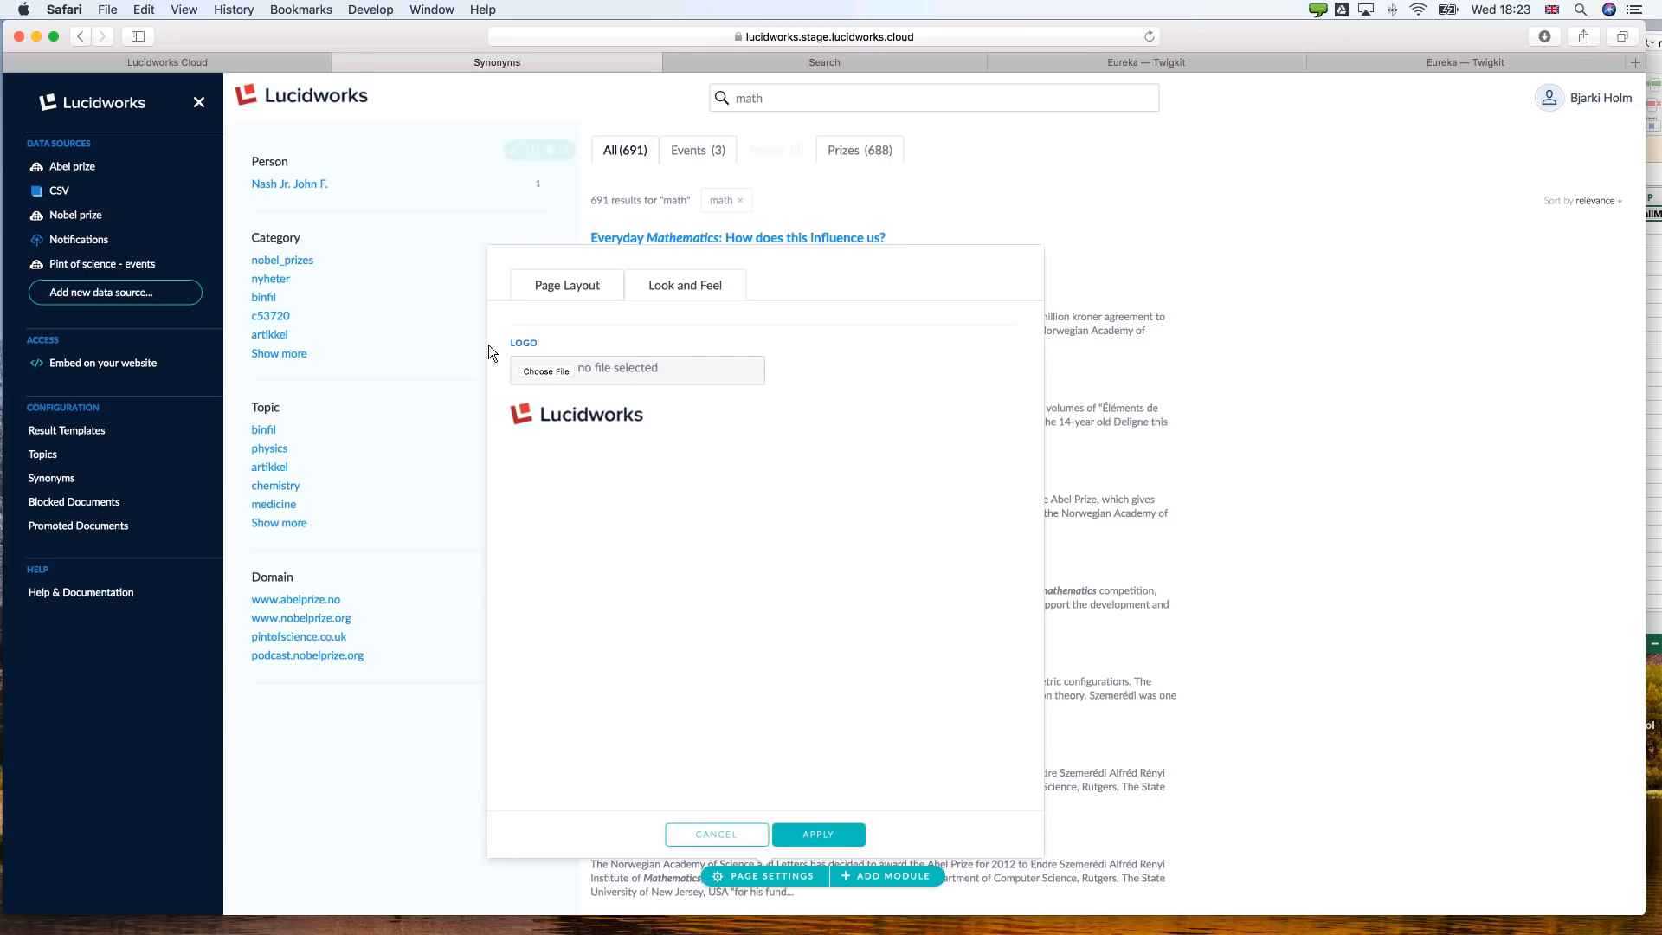
pyautogui.click(547, 371)
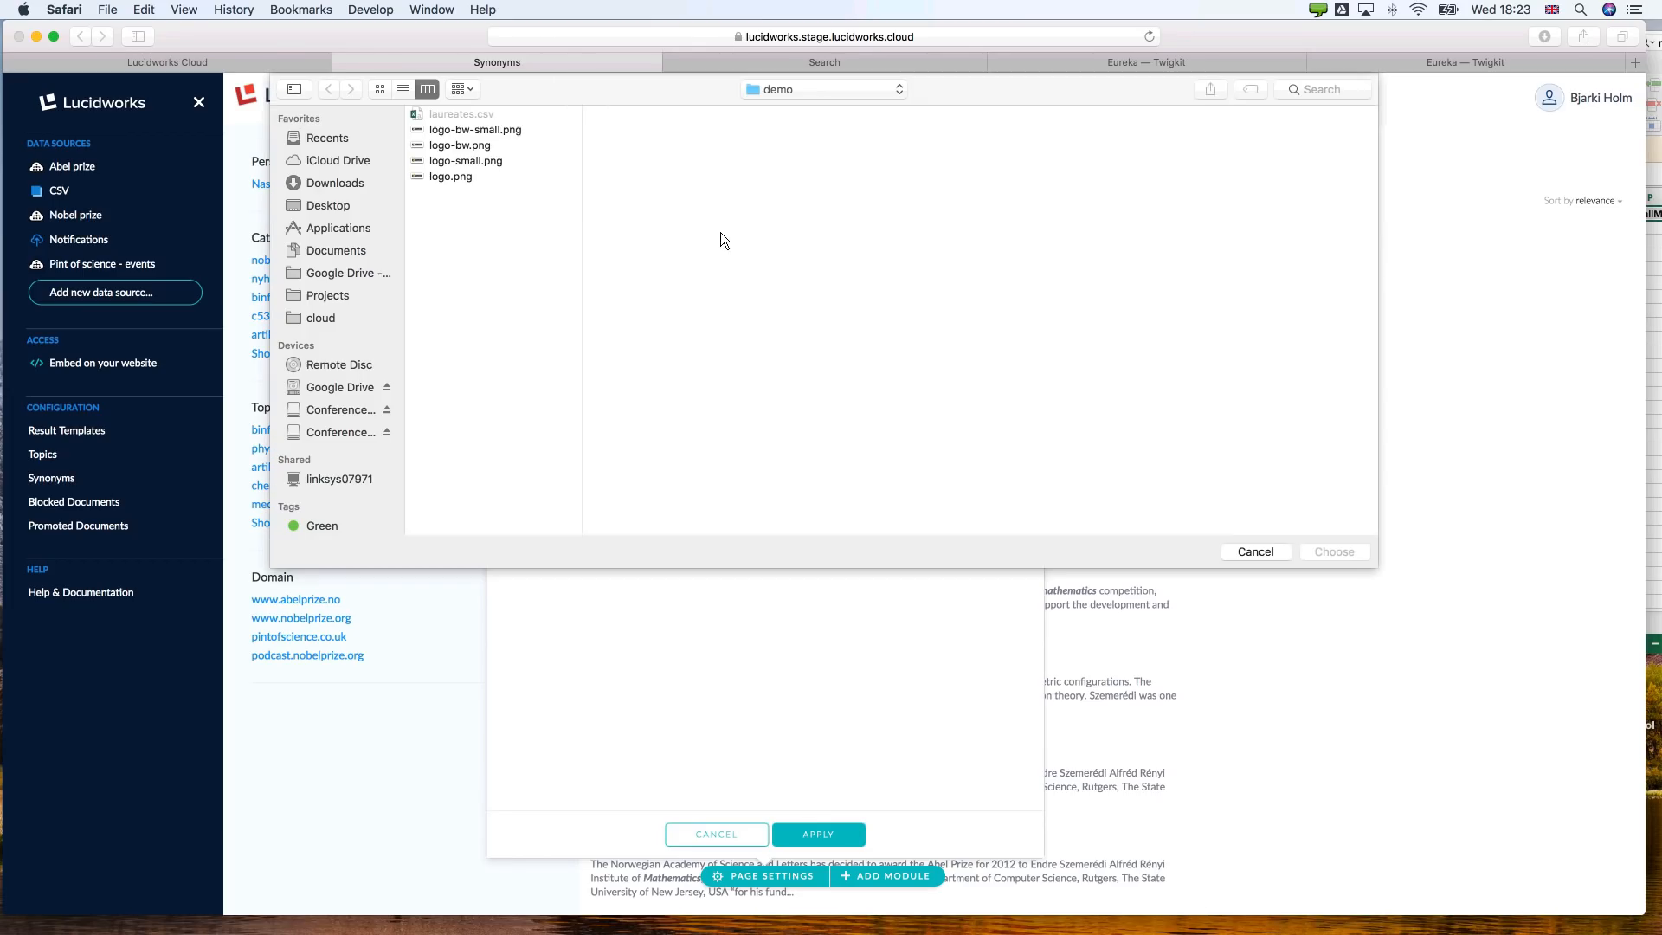
pyautogui.click(461, 163)
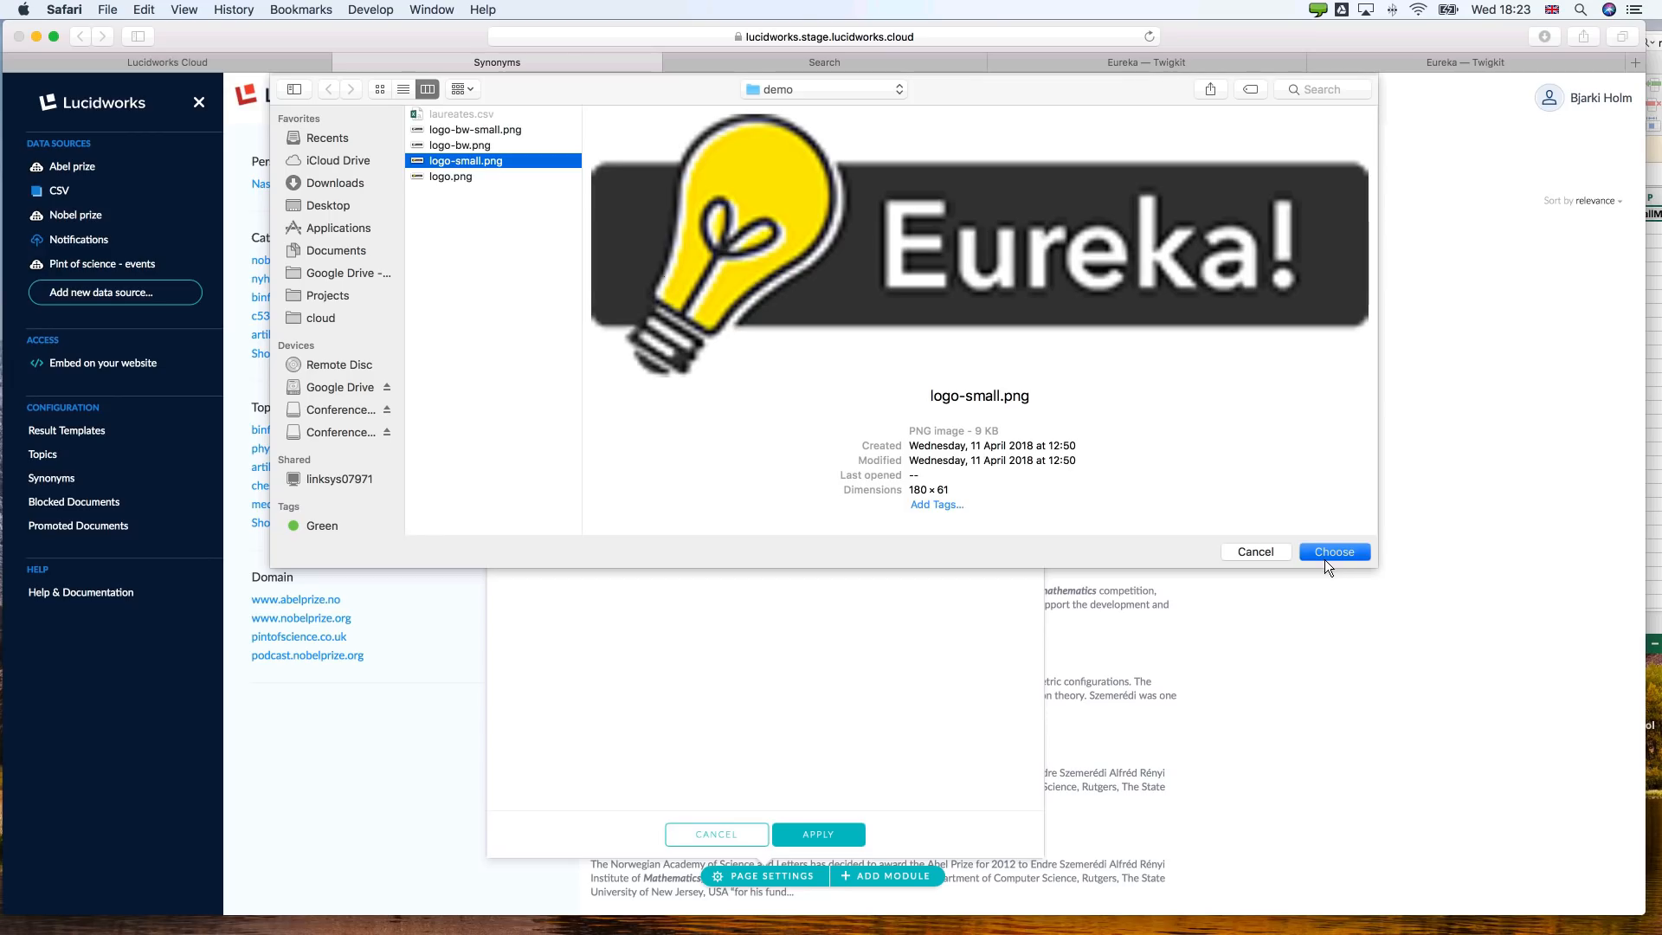
pyautogui.click(1325, 559)
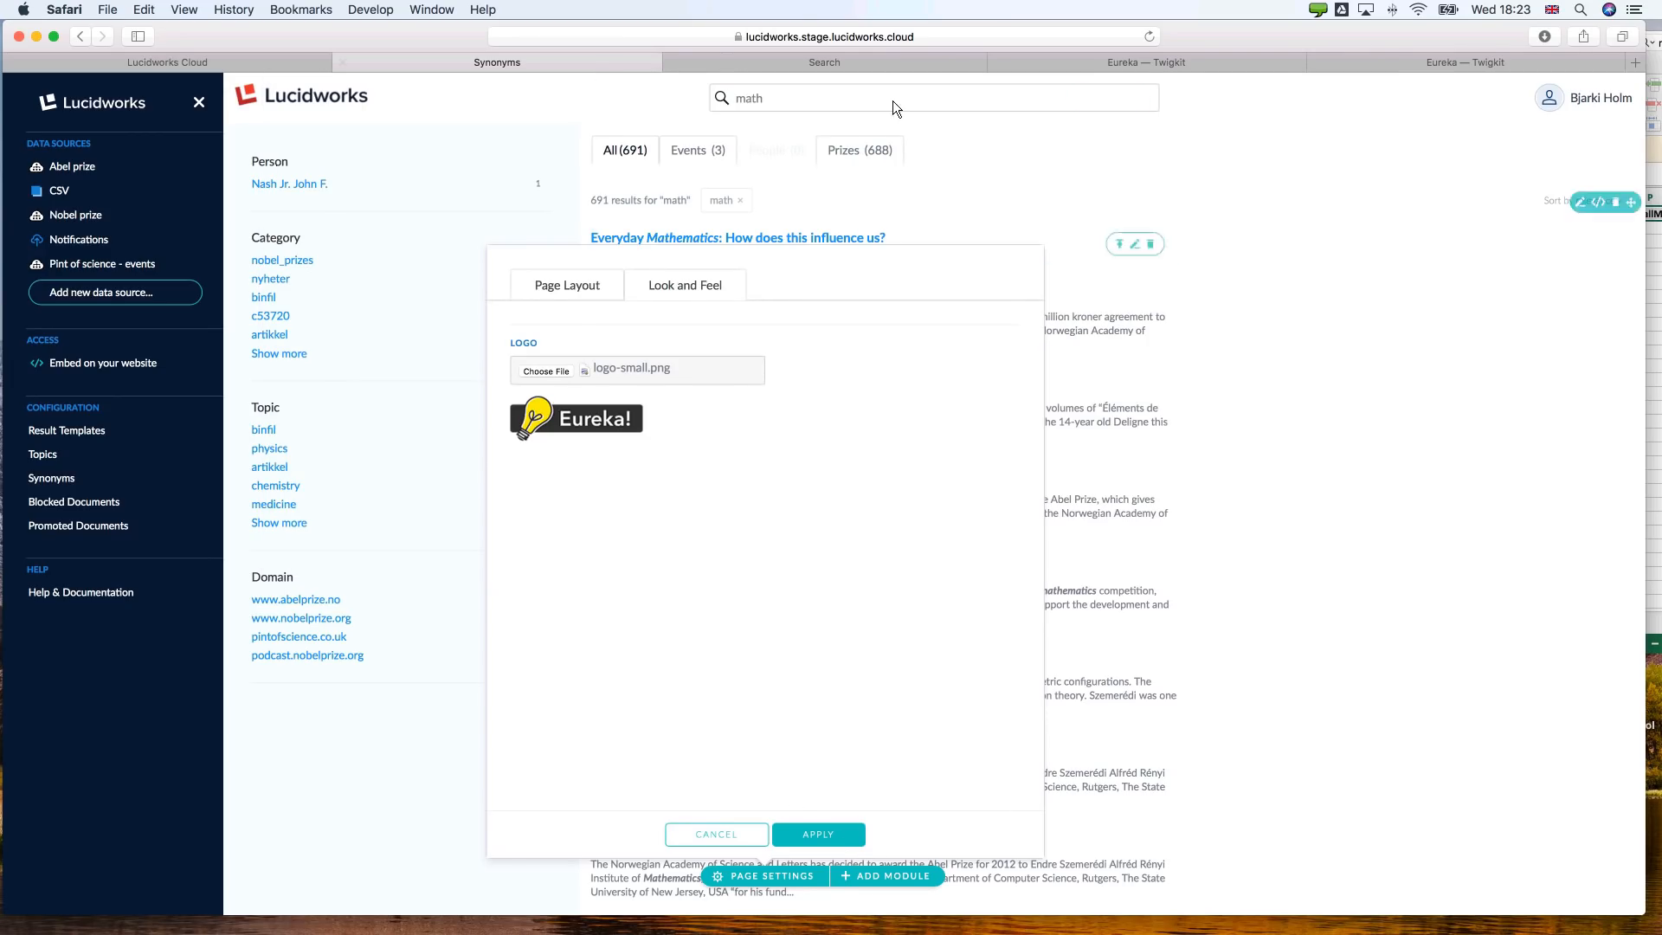
# Reload the public Search page and remove its Person filter.
pyautogui.click(879, 59)
pyautogui.press('super+r')
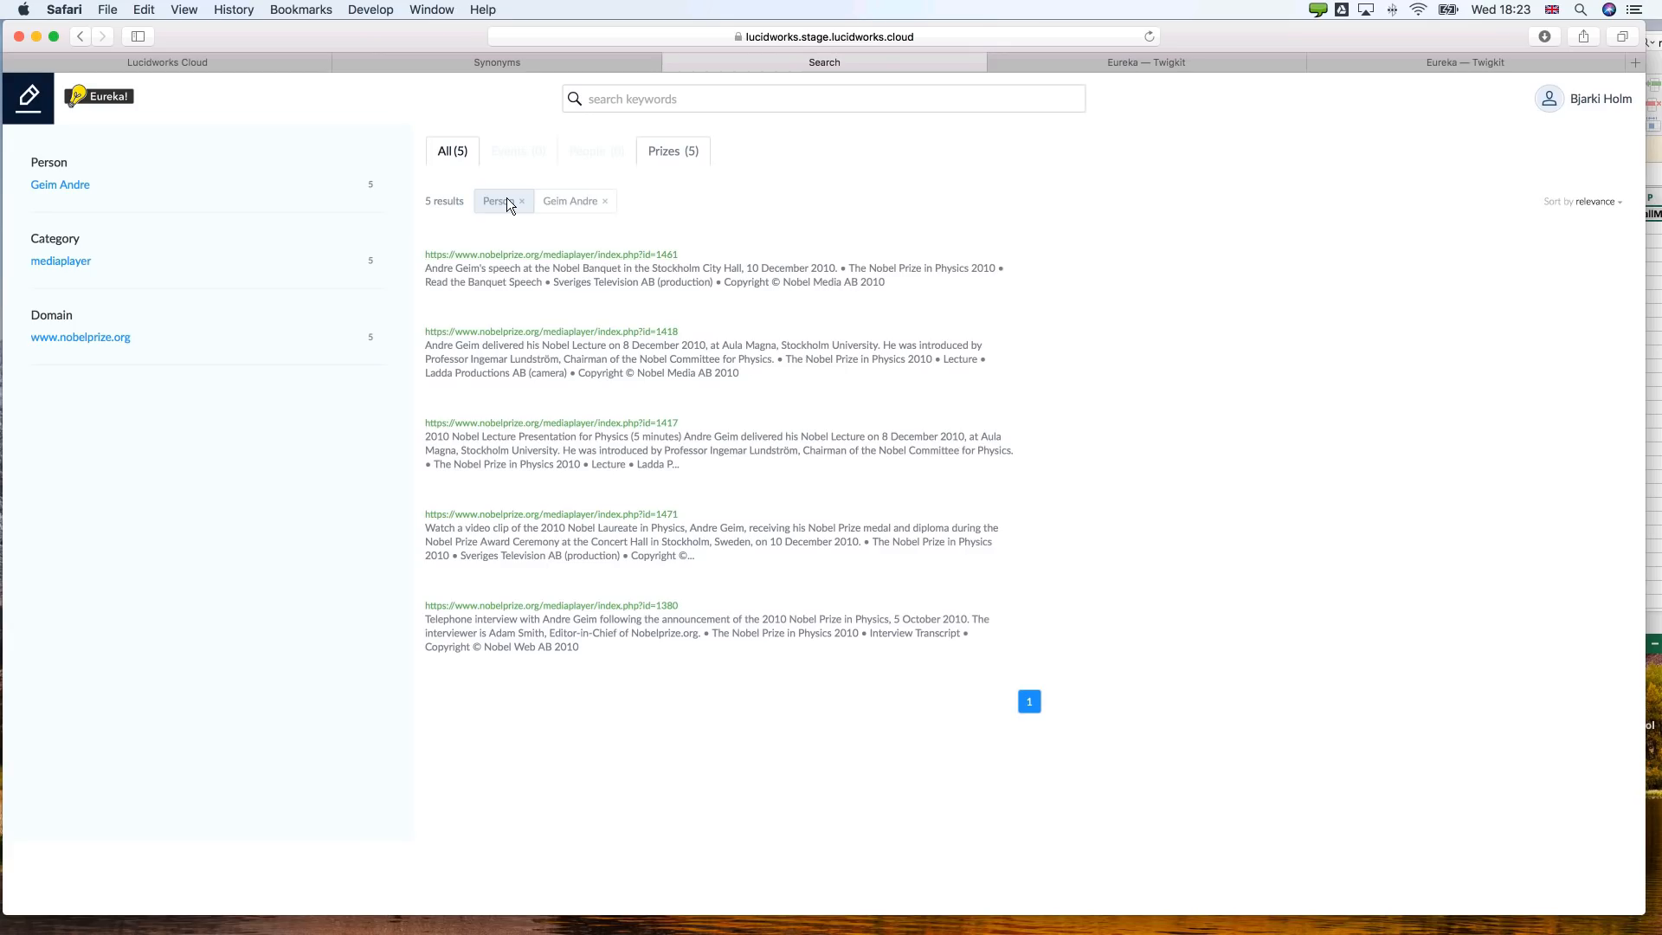
pyautogui.click(522, 201)
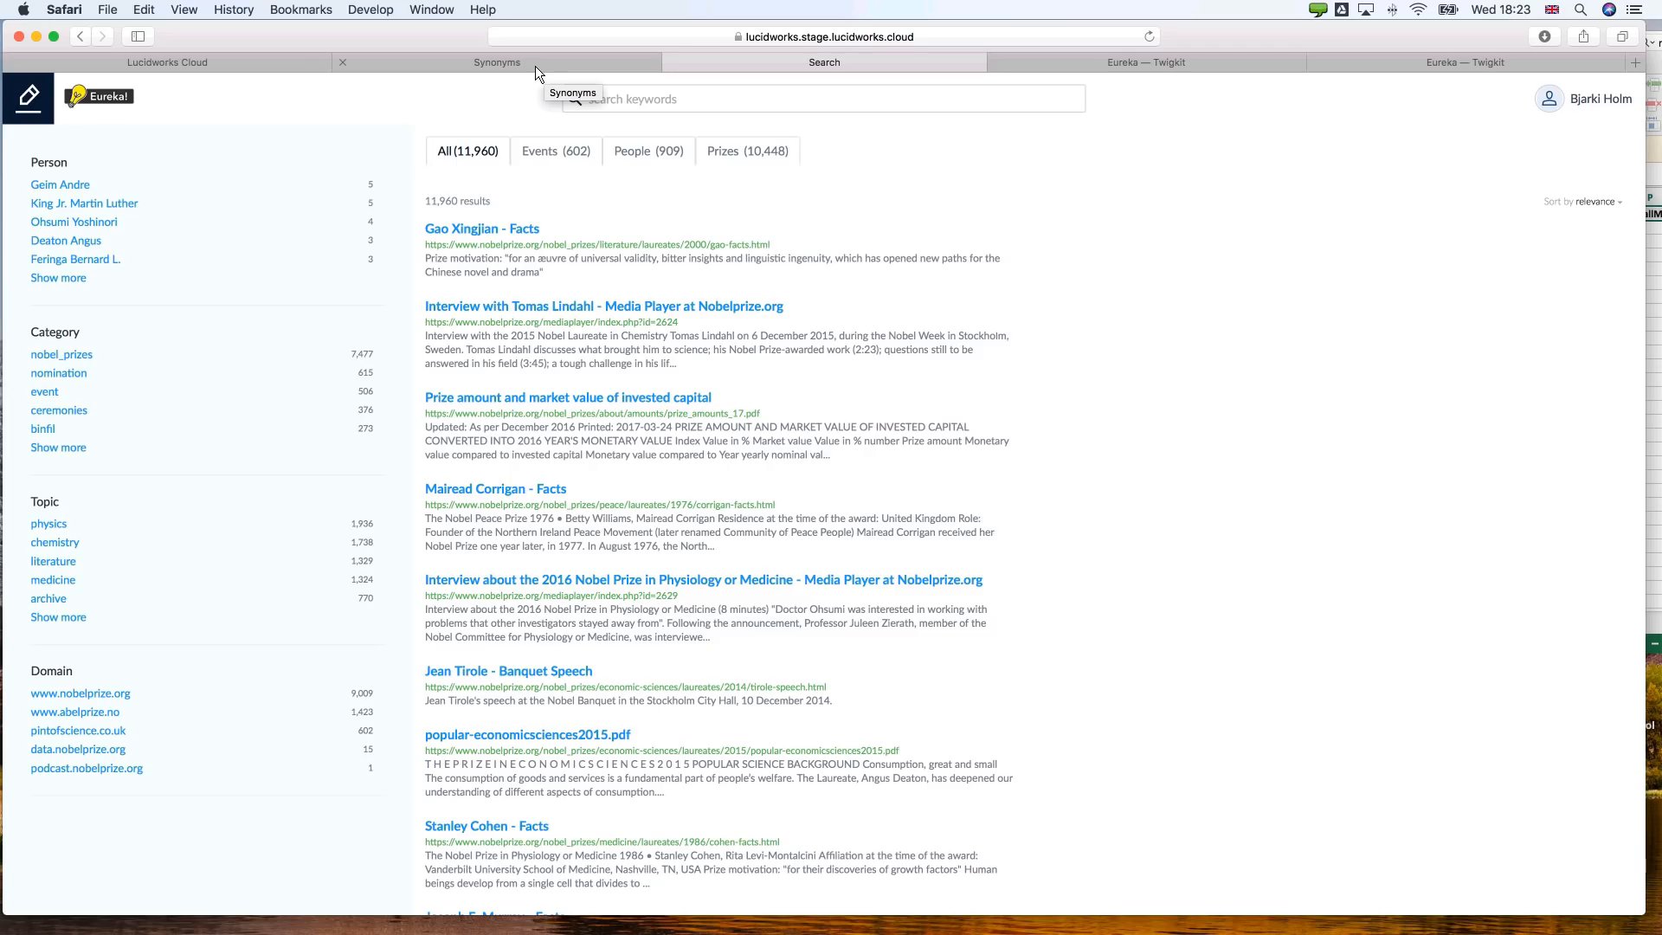
# Compare the Eureka page in the Squarespace editor with its live version, and return to the public Search page.
pyautogui.click(1188, 71)
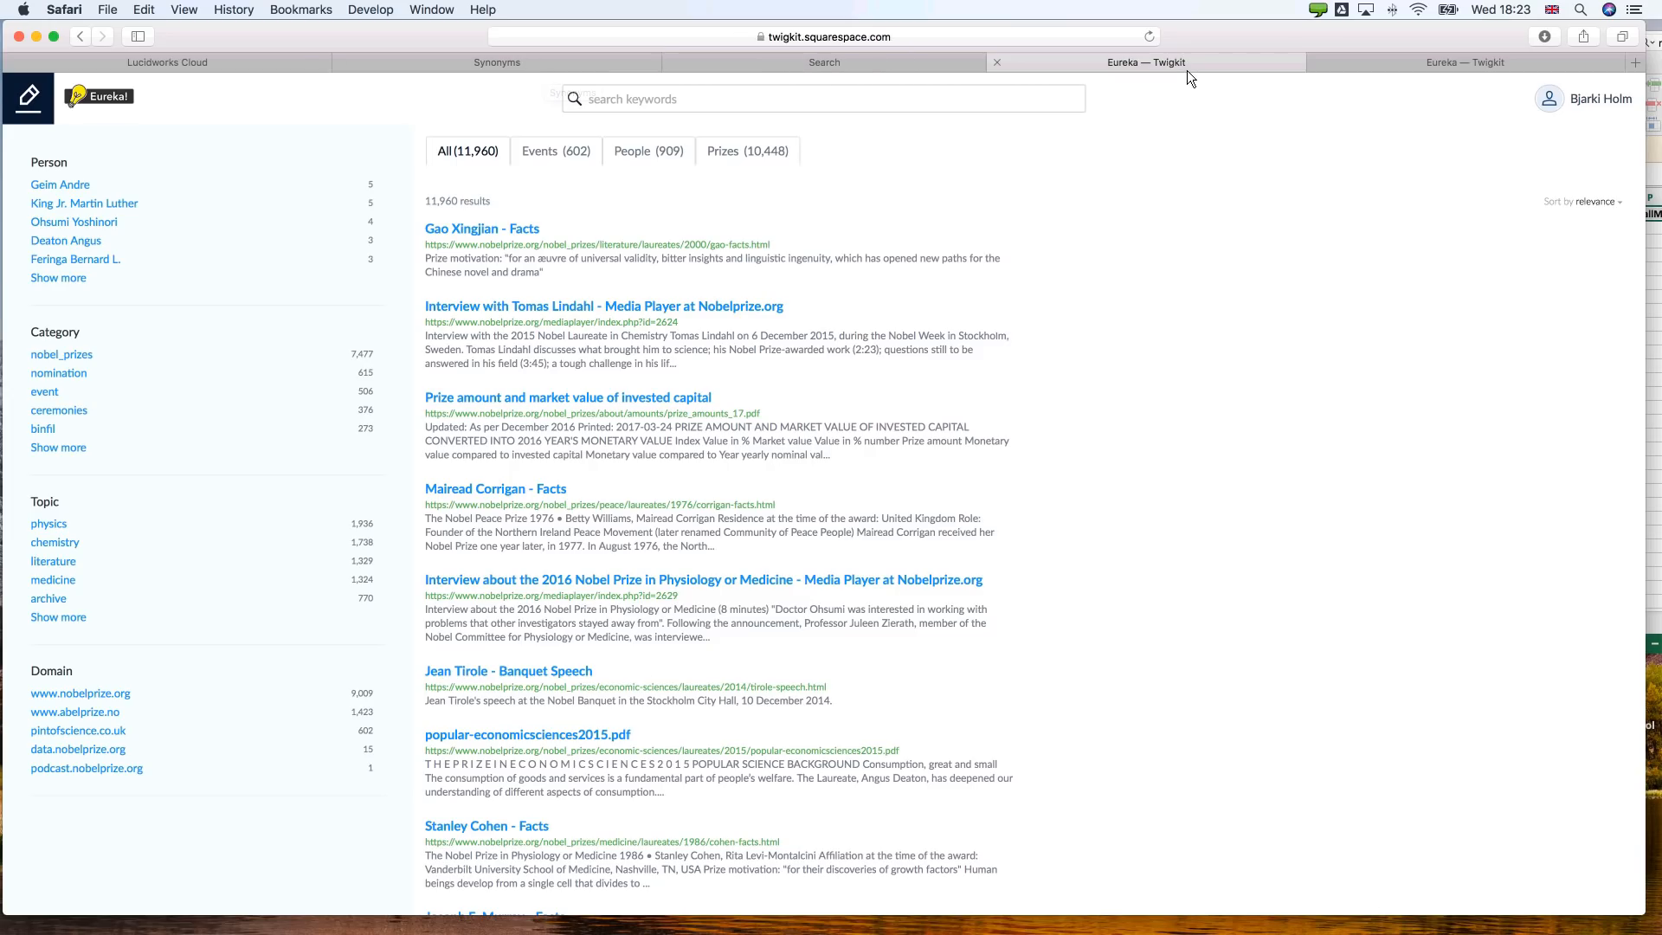
pyautogui.click(1494, 64)
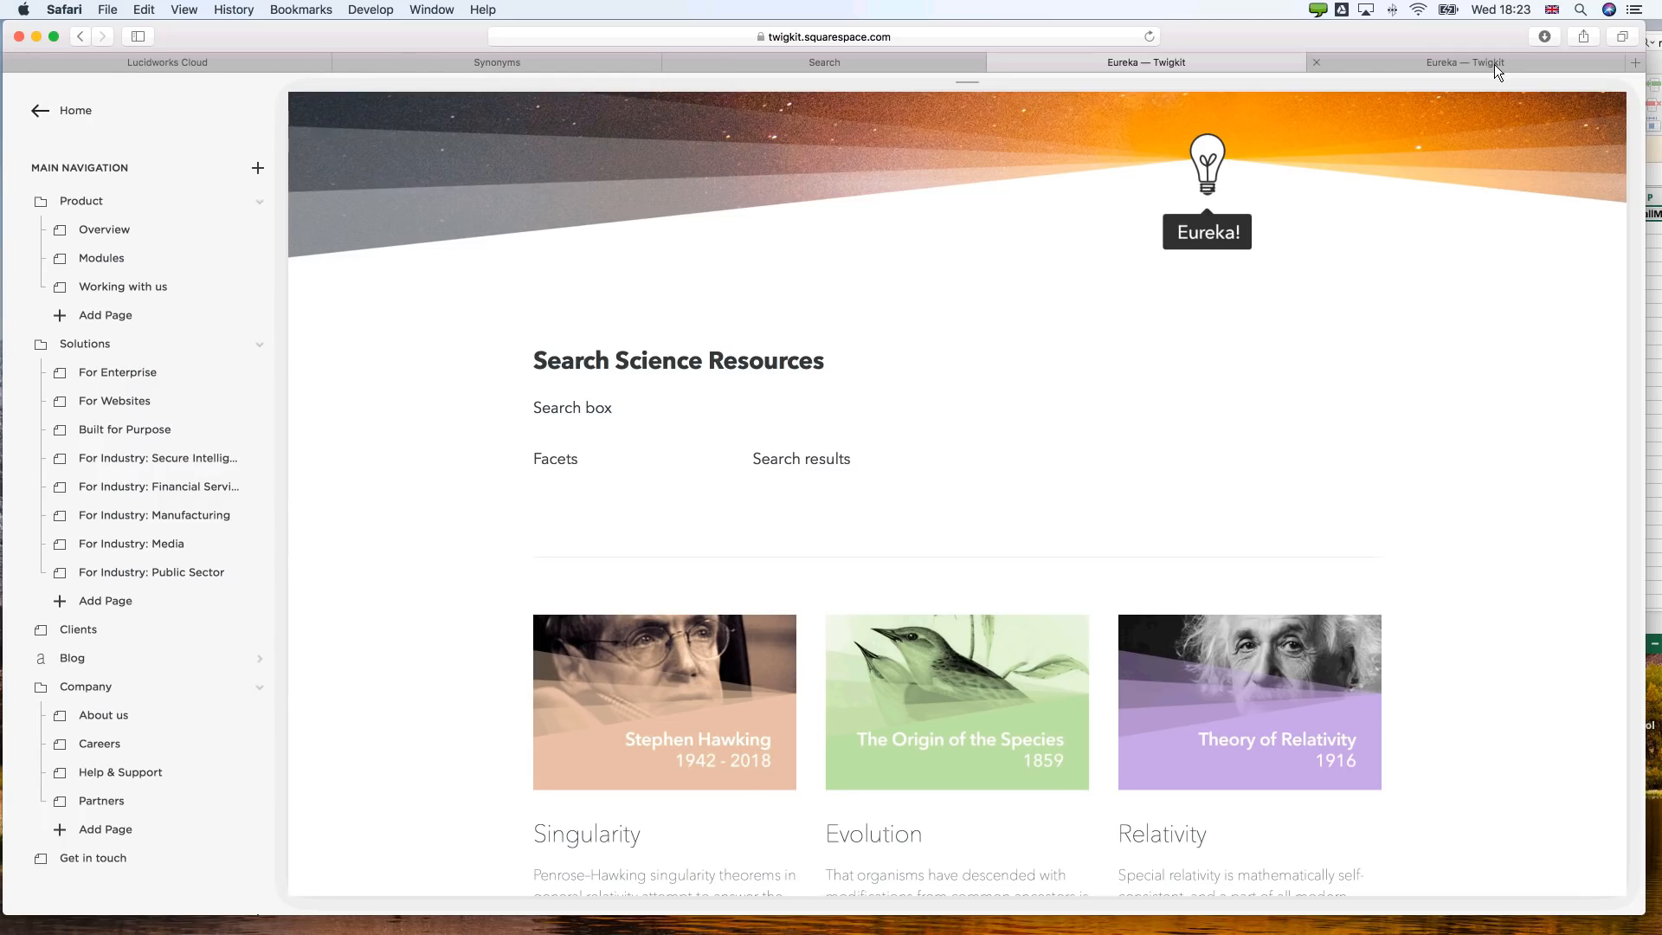
pyautogui.click(1494, 64)
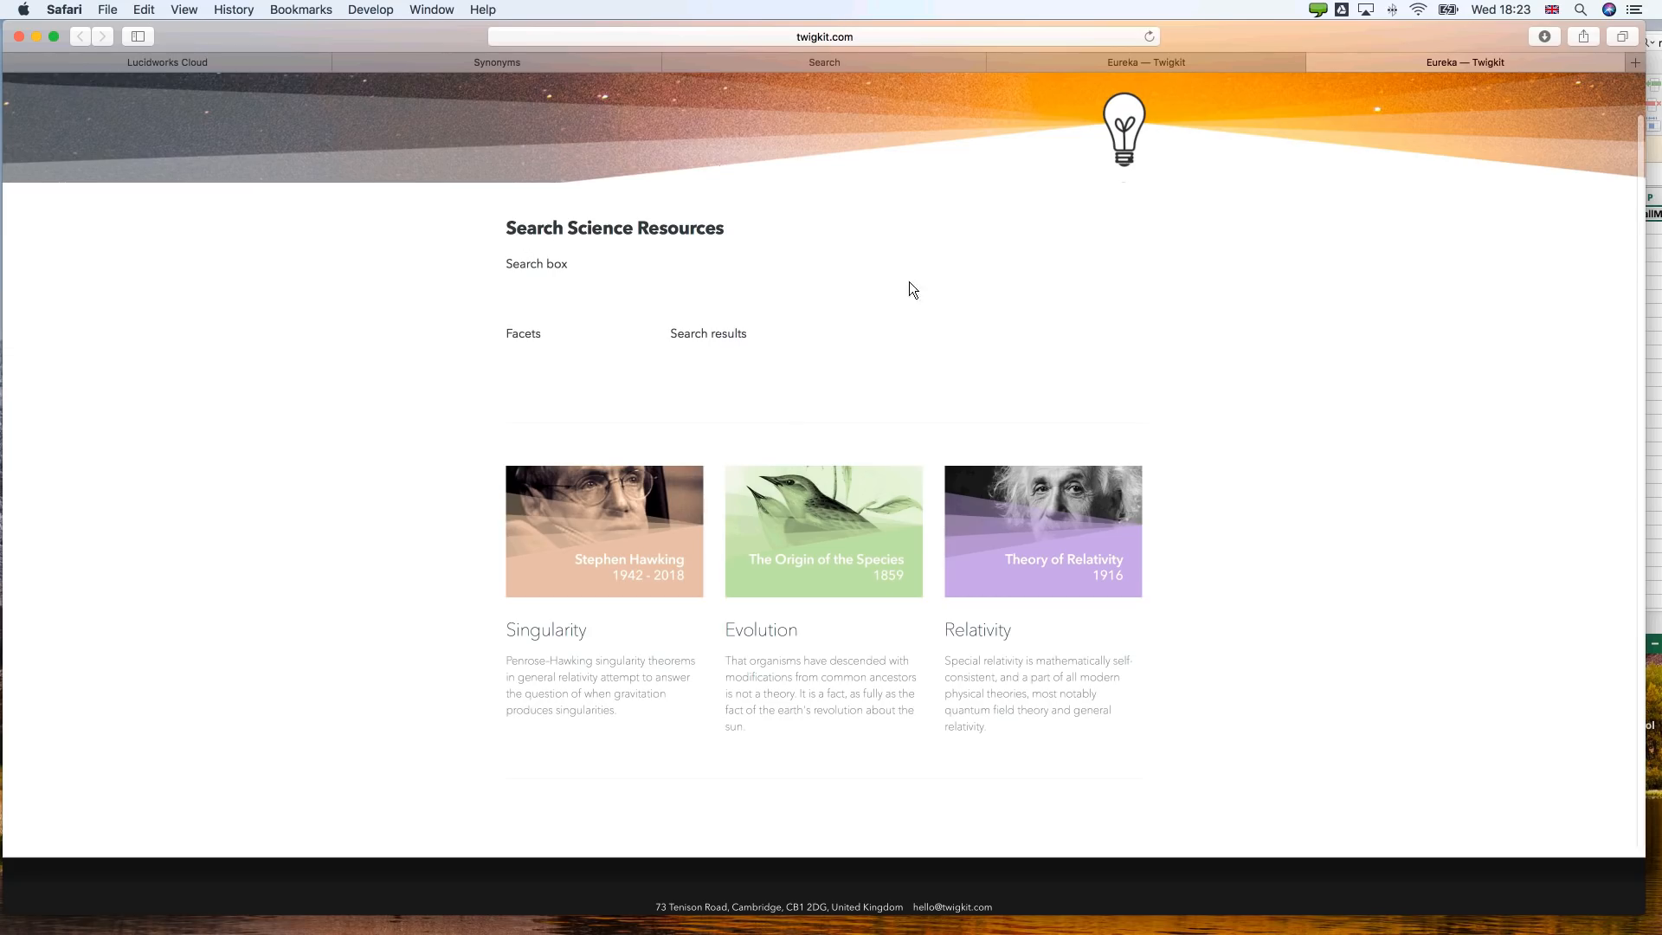
pyautogui.scroll(1, 957, 234)
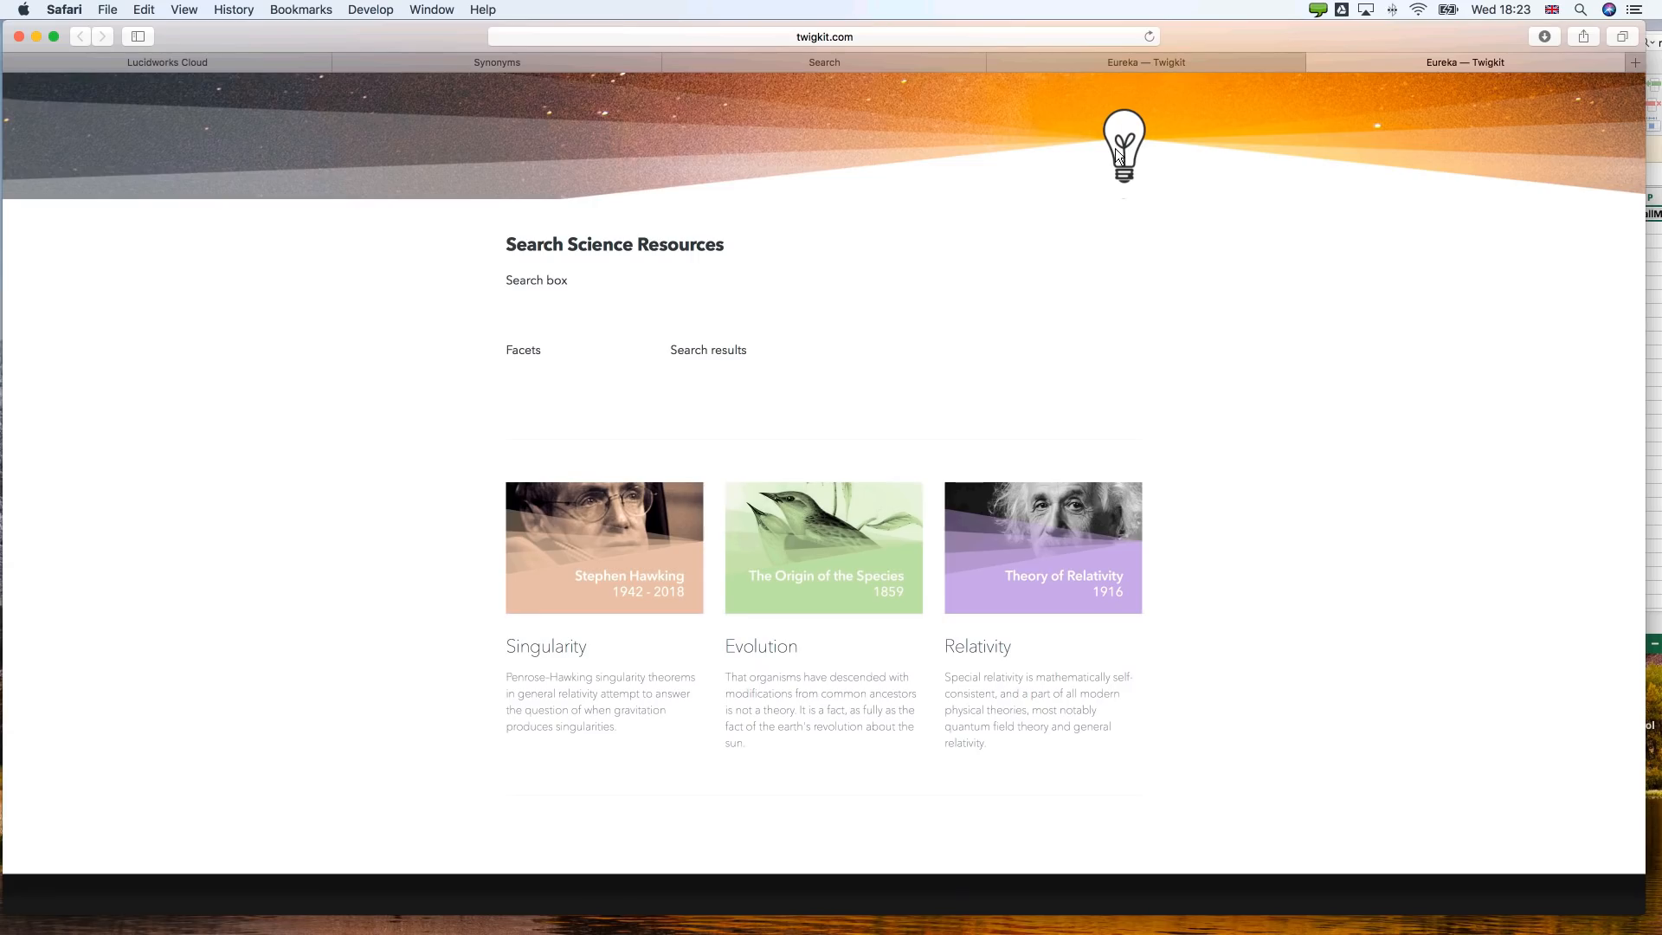
pyautogui.click(1136, 66)
pyautogui.click(864, 62)
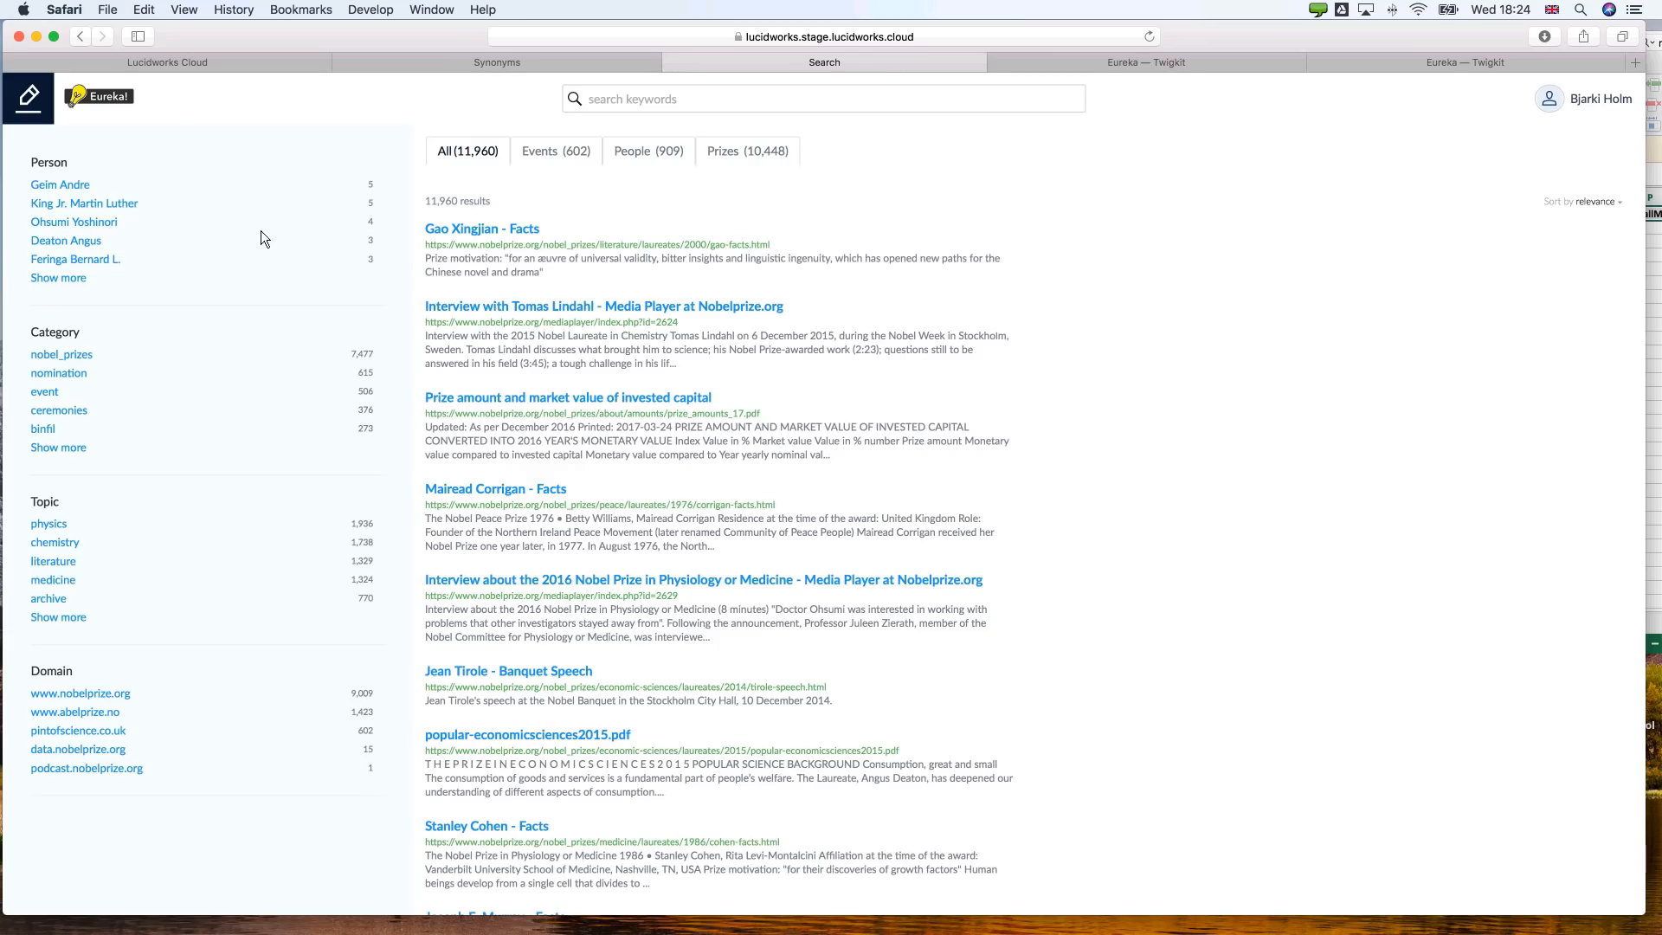
# Copy the head-tag embed script for the search box module from the admin search page.
pyautogui.click(517, 66)
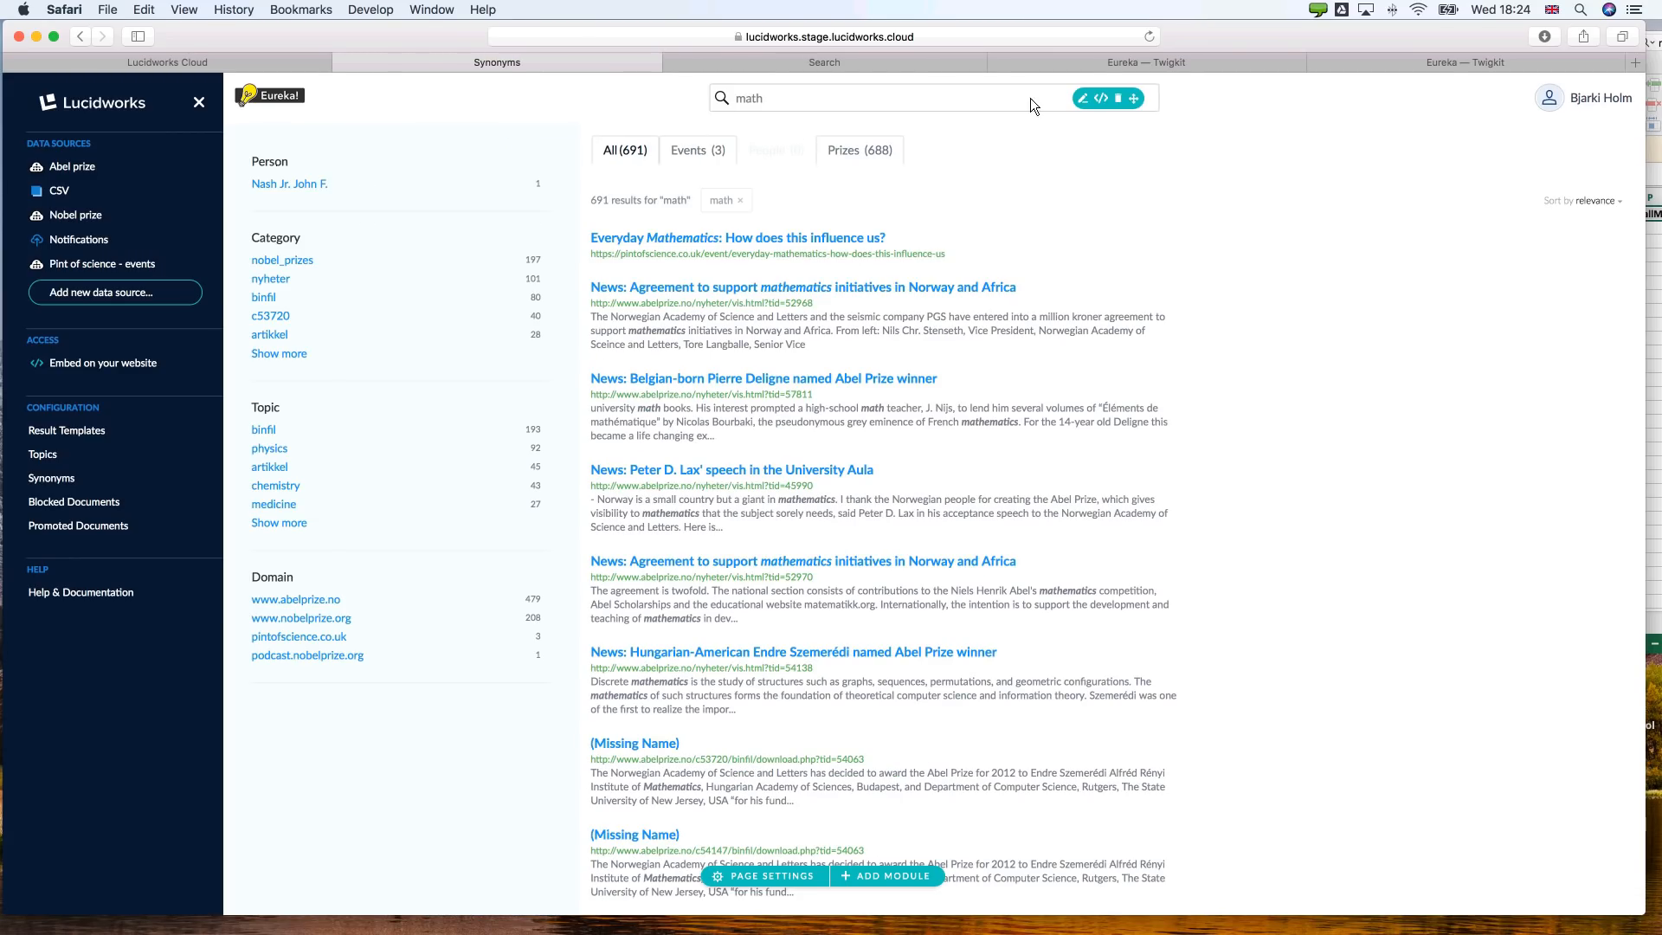
pyautogui.scroll(-1, 1108, 148)
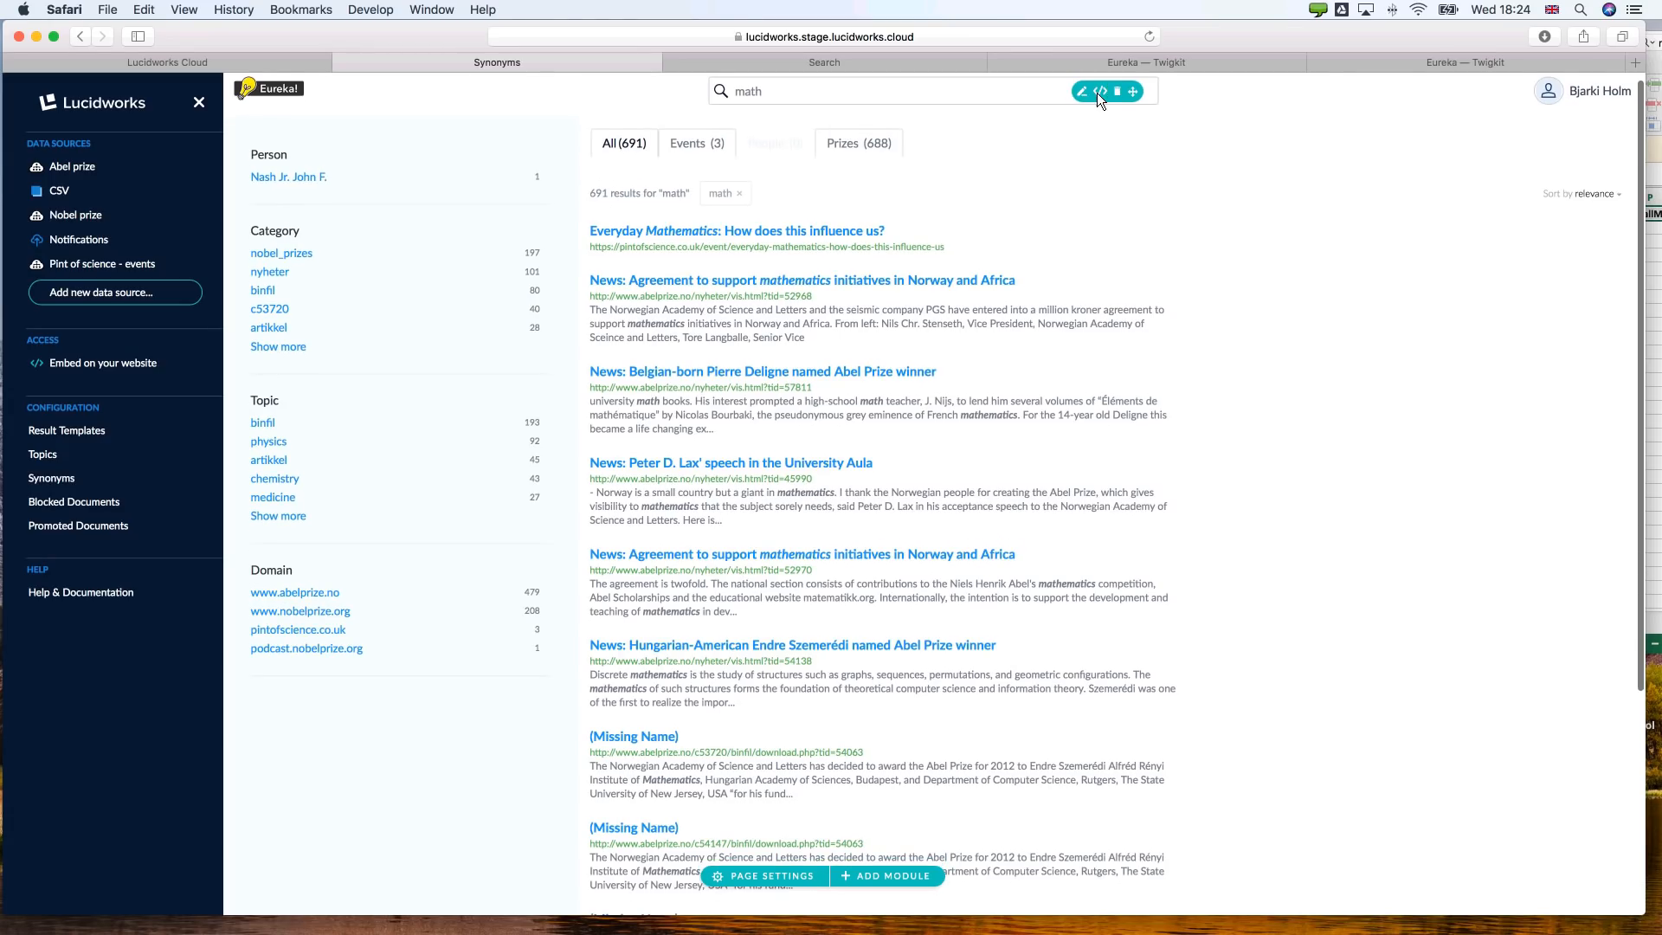
pyautogui.scroll(-1, 1098, 92)
pyautogui.scroll(1, 1113, 109)
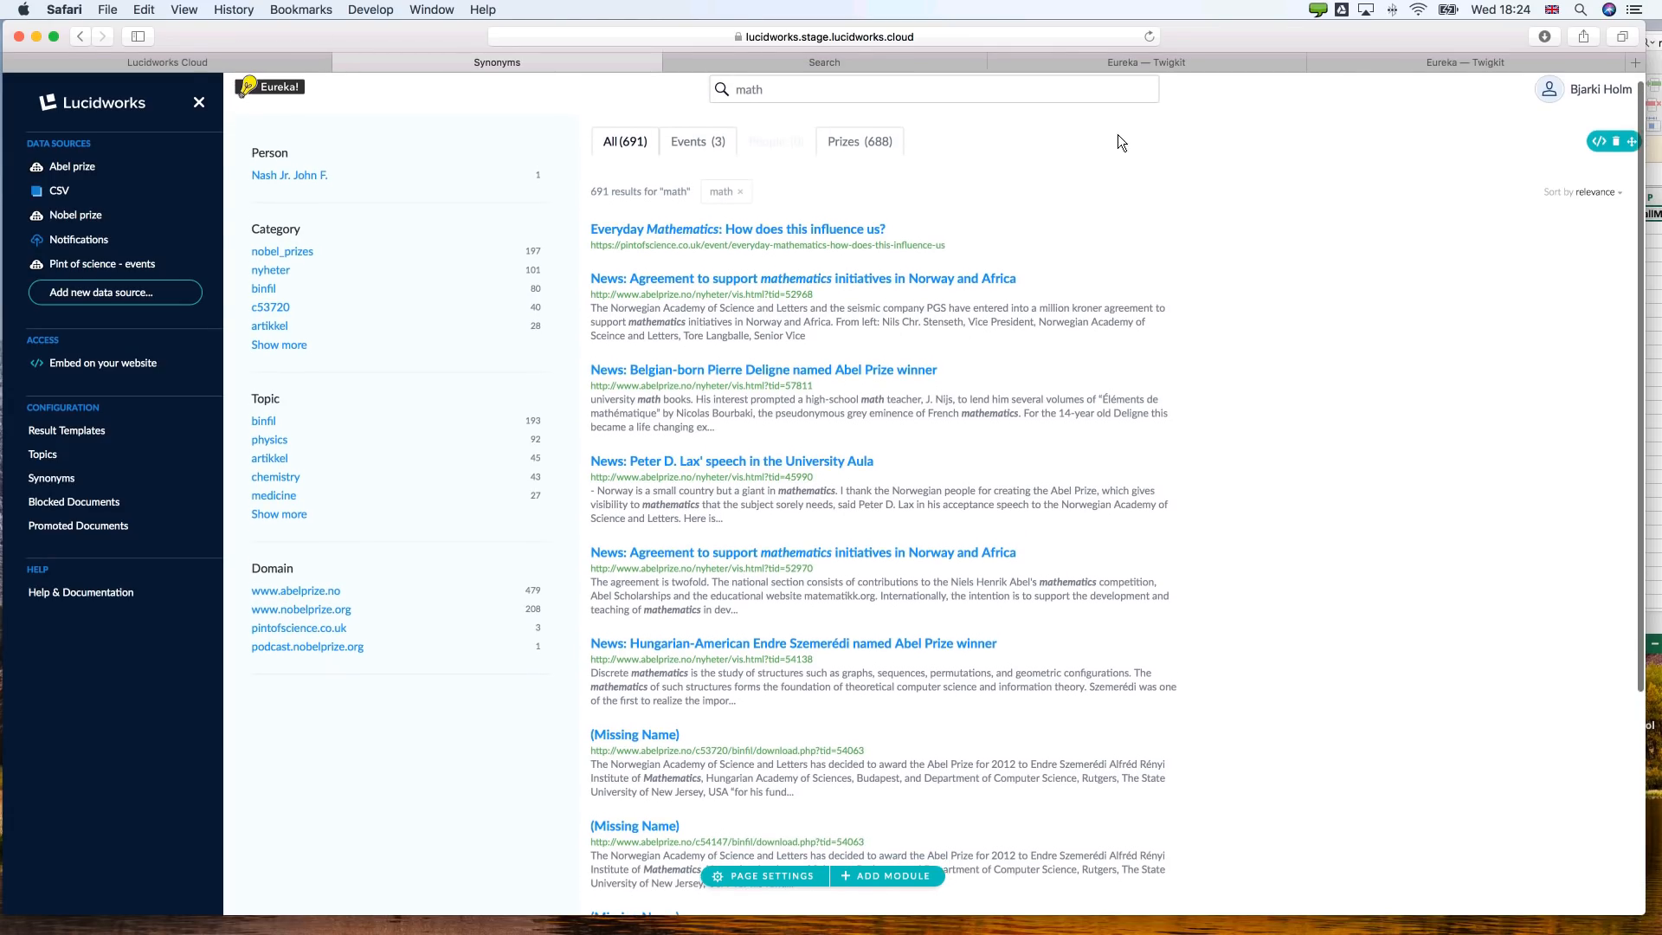
pyautogui.click(1102, 99)
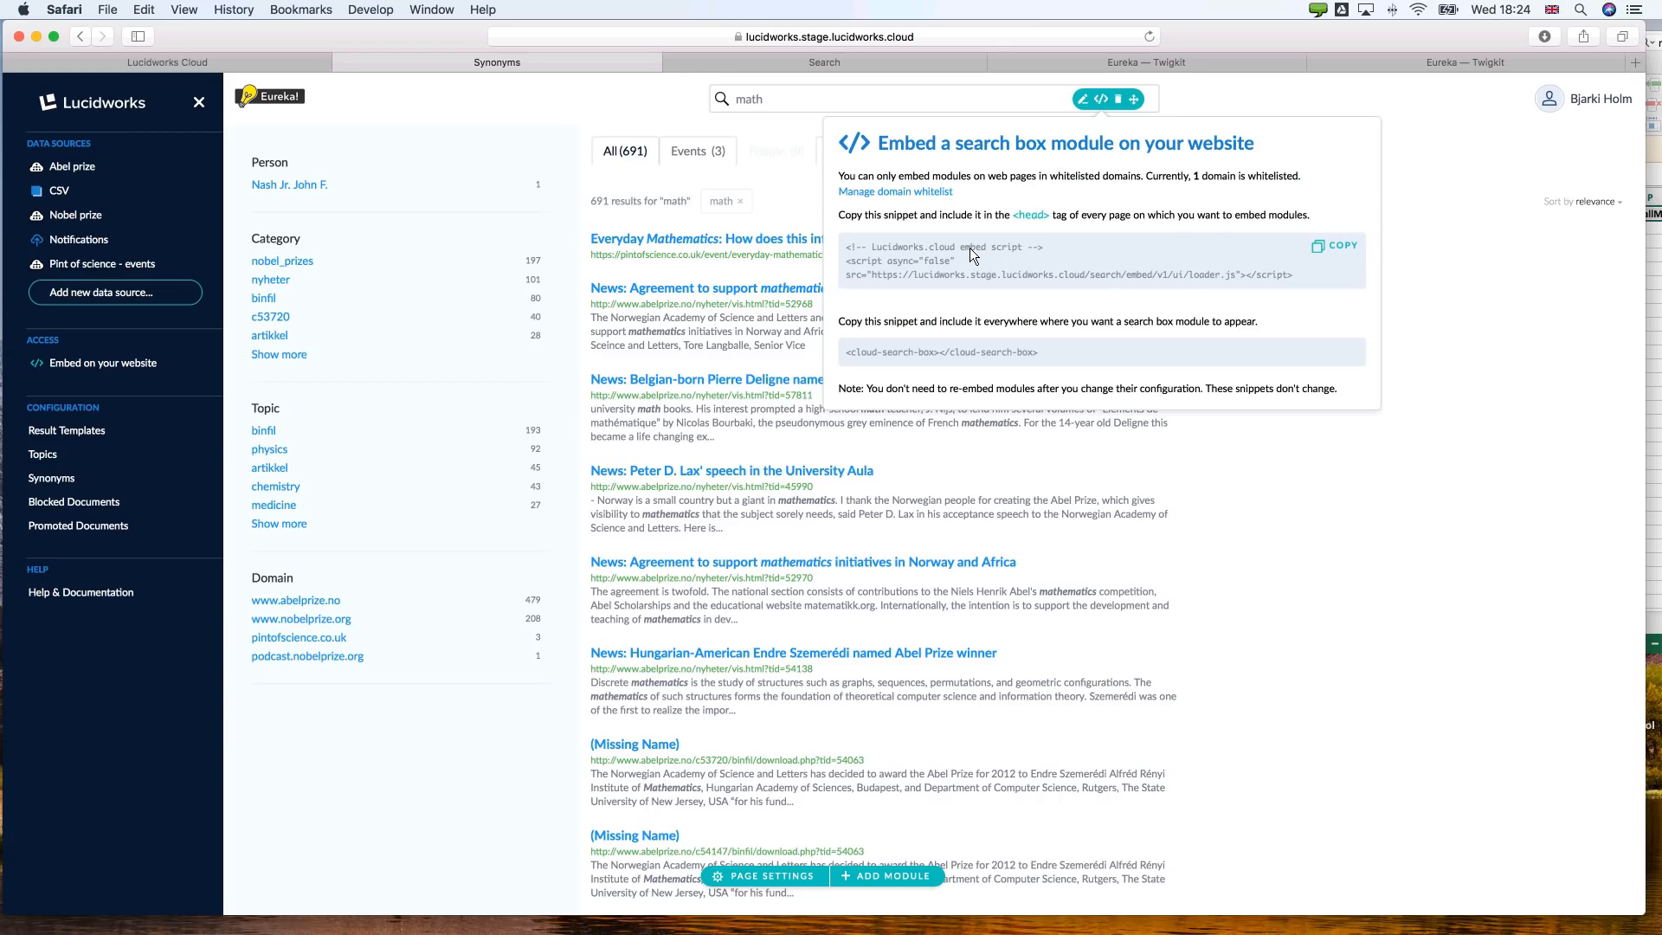
pyautogui.click(1327, 245)
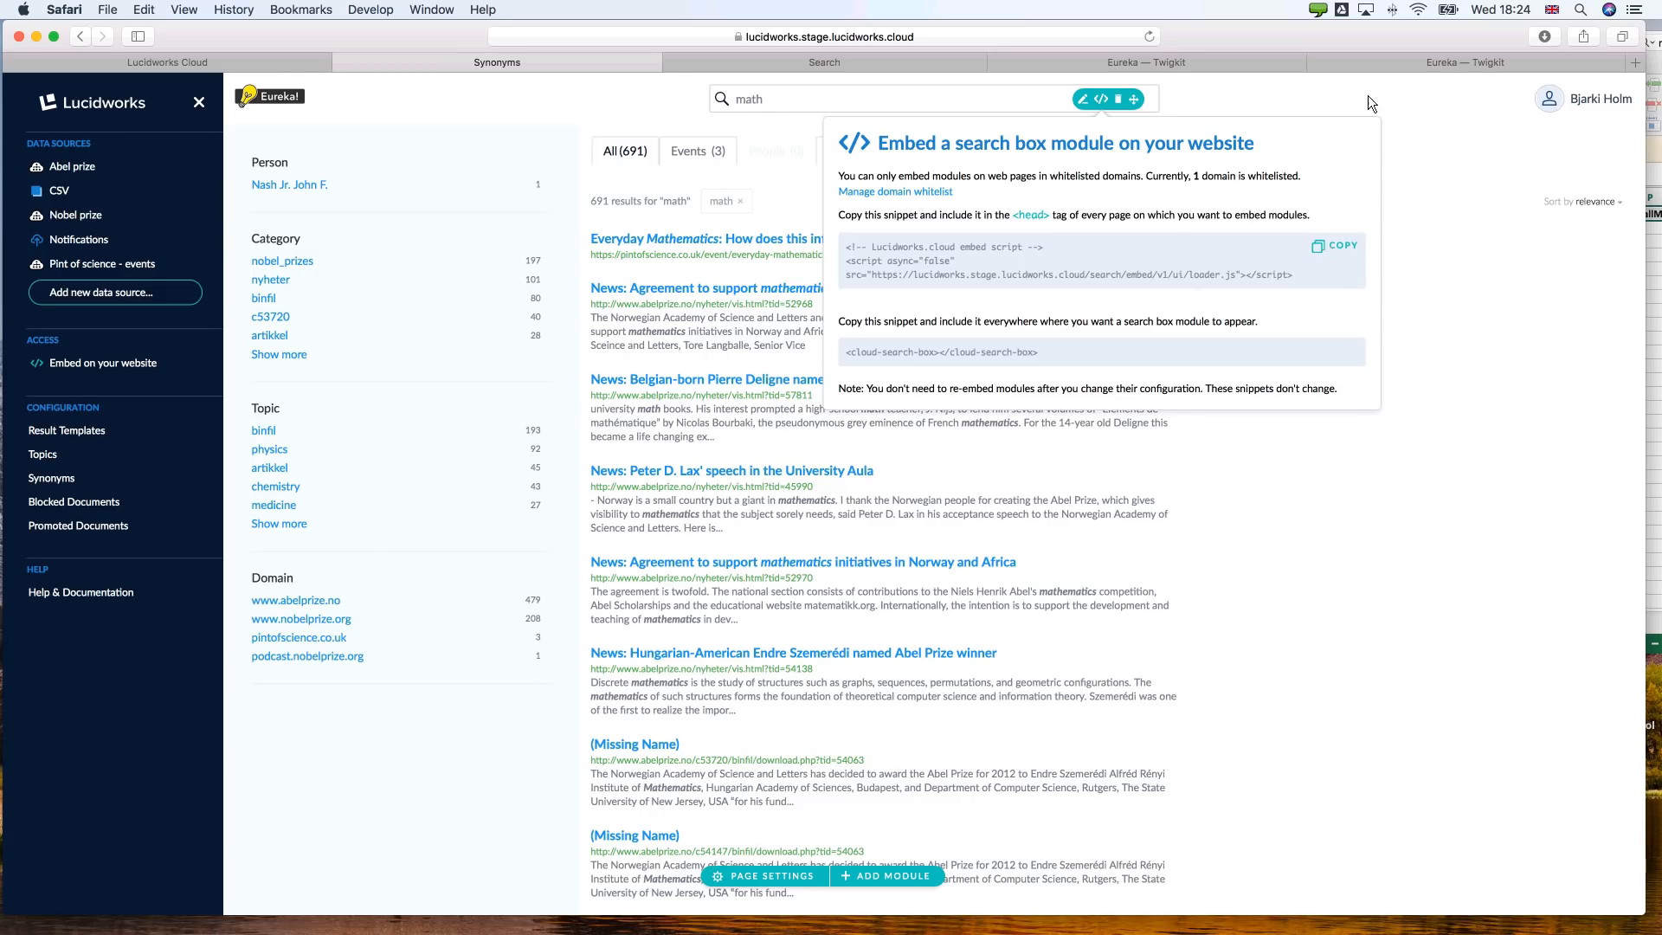
# In the Squarespace editor, replace the "Search box" heading in the Search Science Resources code block with the copied embed script.
pyautogui.click(1433, 64)
pyautogui.click(1130, 61)
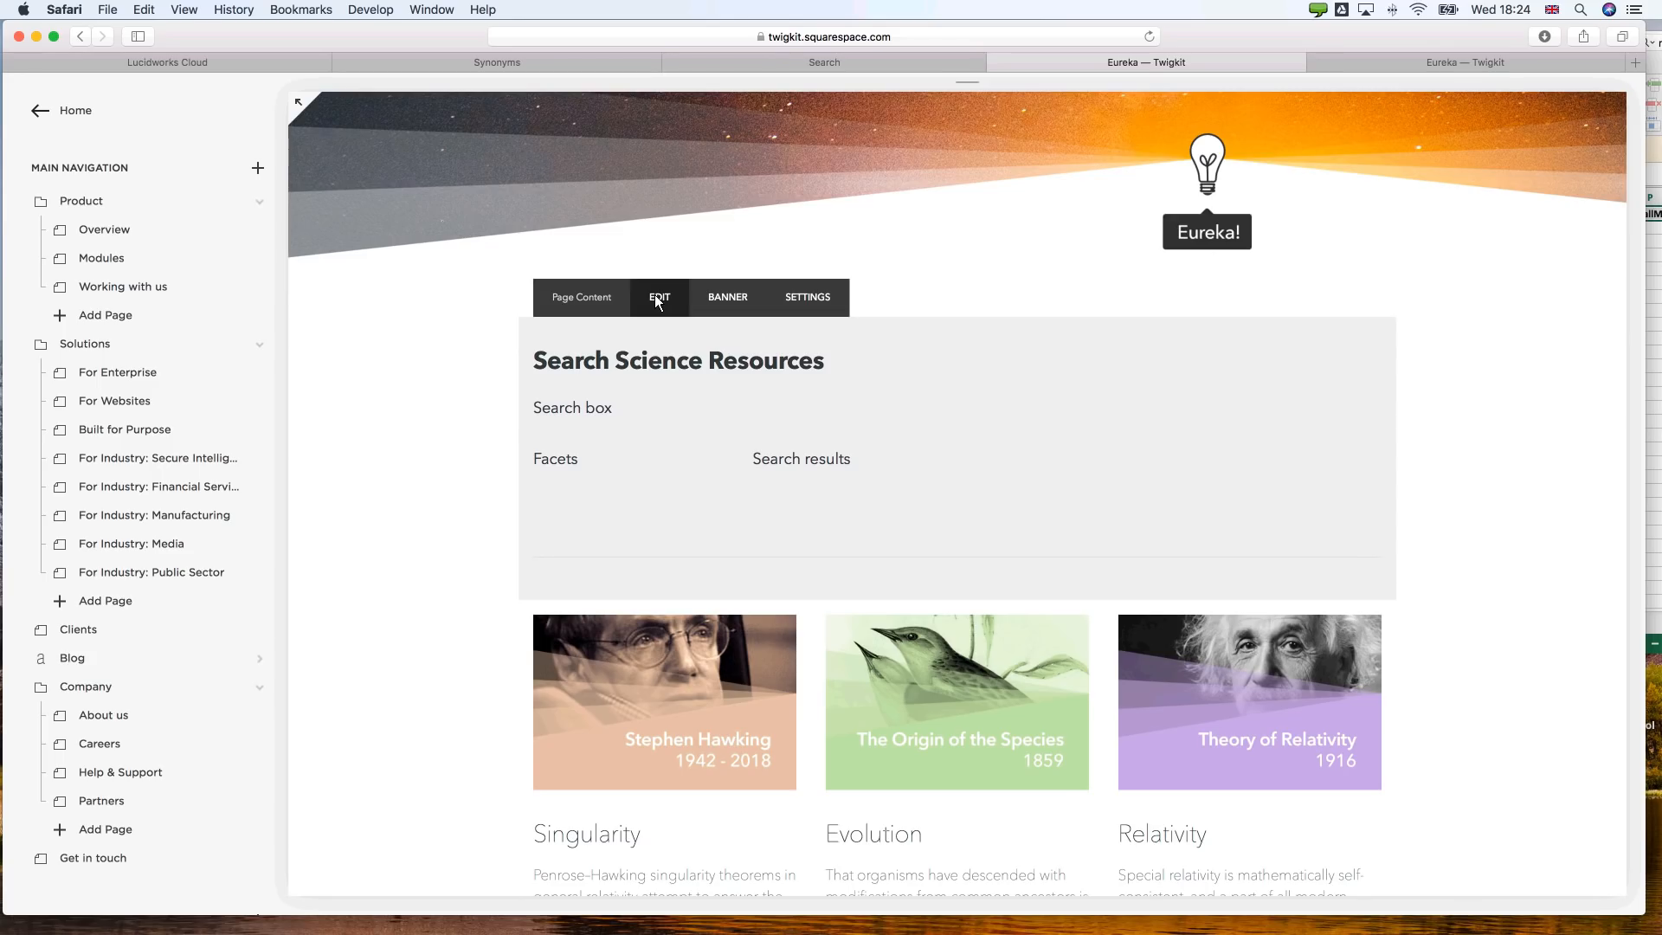
pyautogui.click(655, 296)
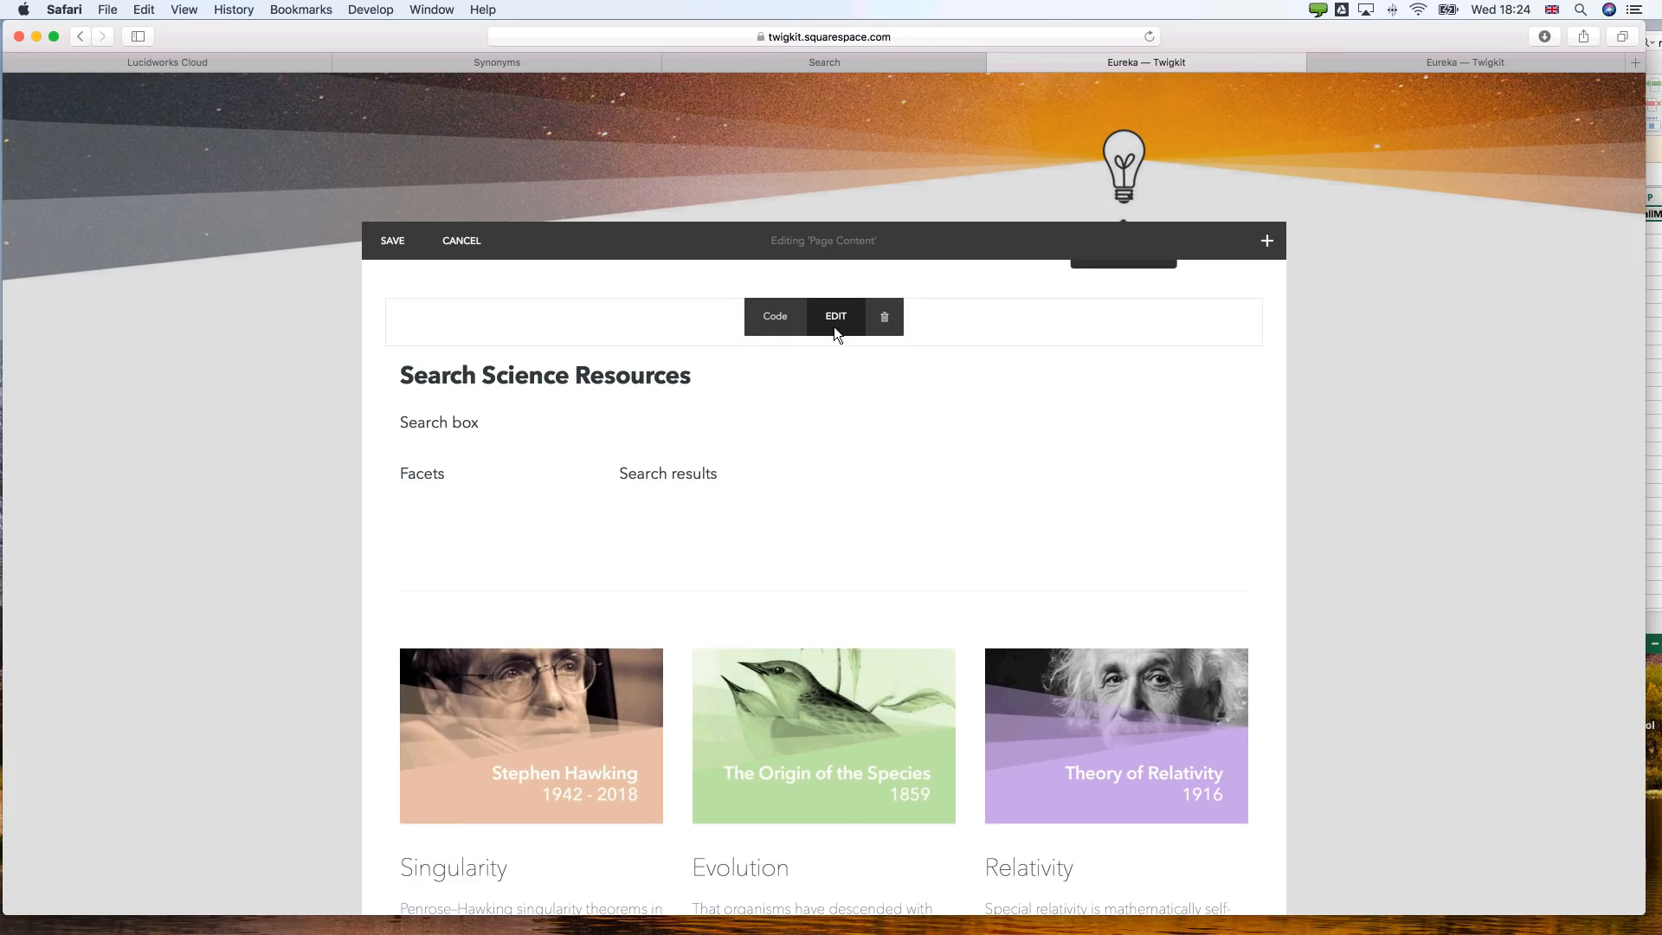
pyautogui.click(831, 365)
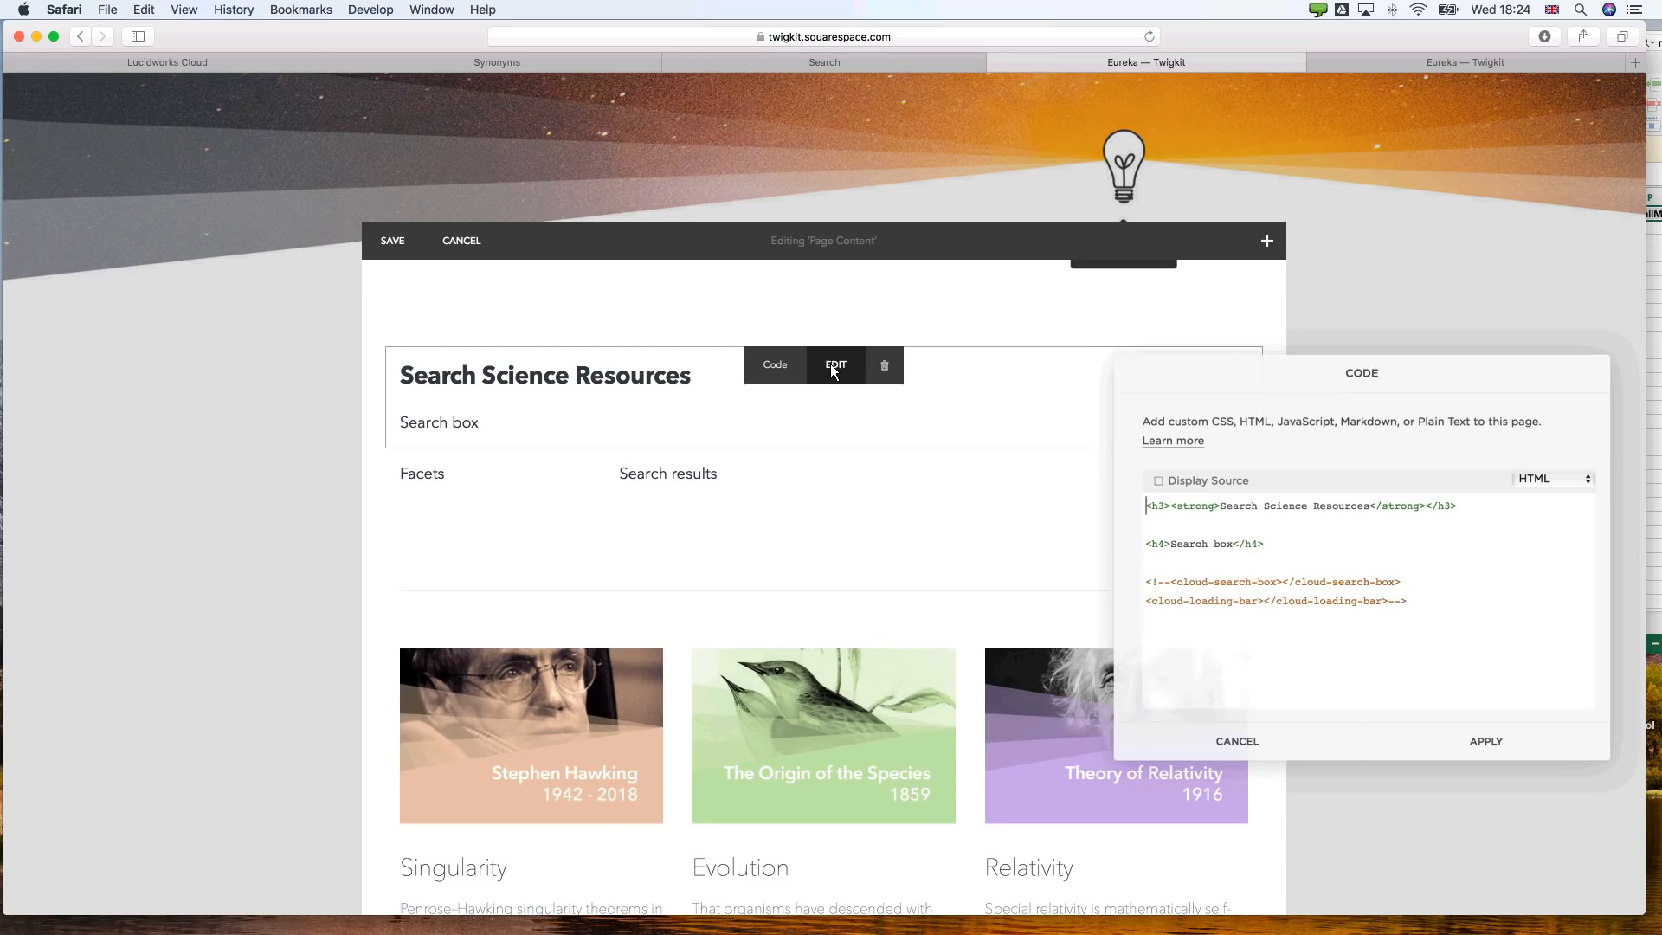
pyautogui.tripleClick(1239, 543)
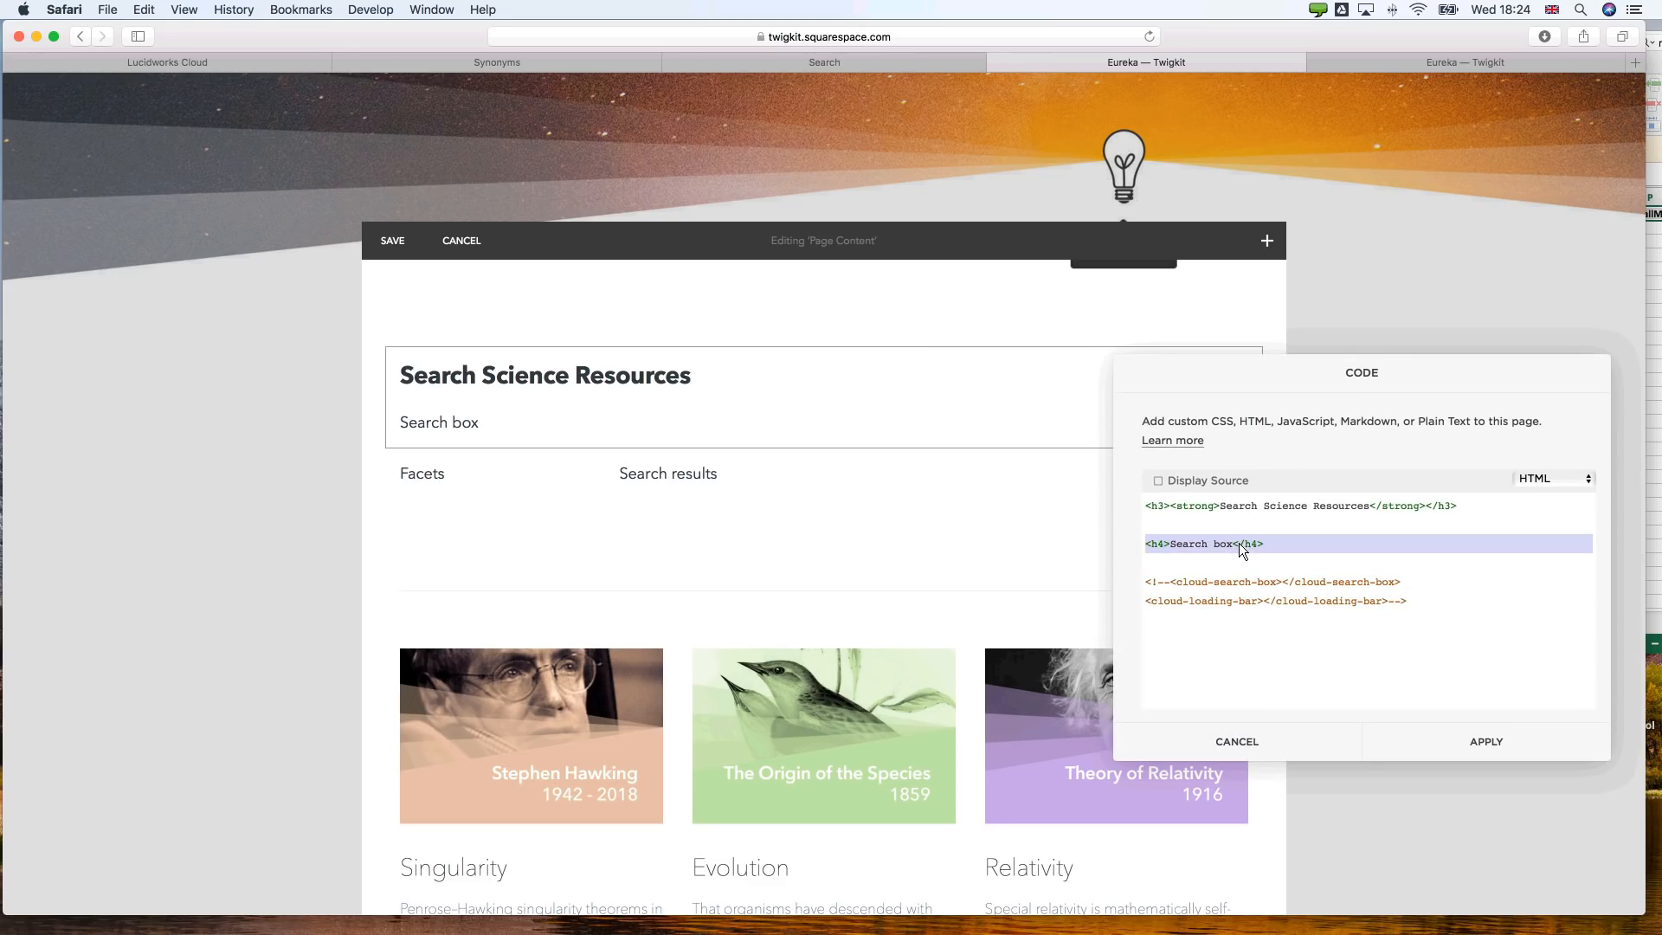
pyautogui.press('super+v')
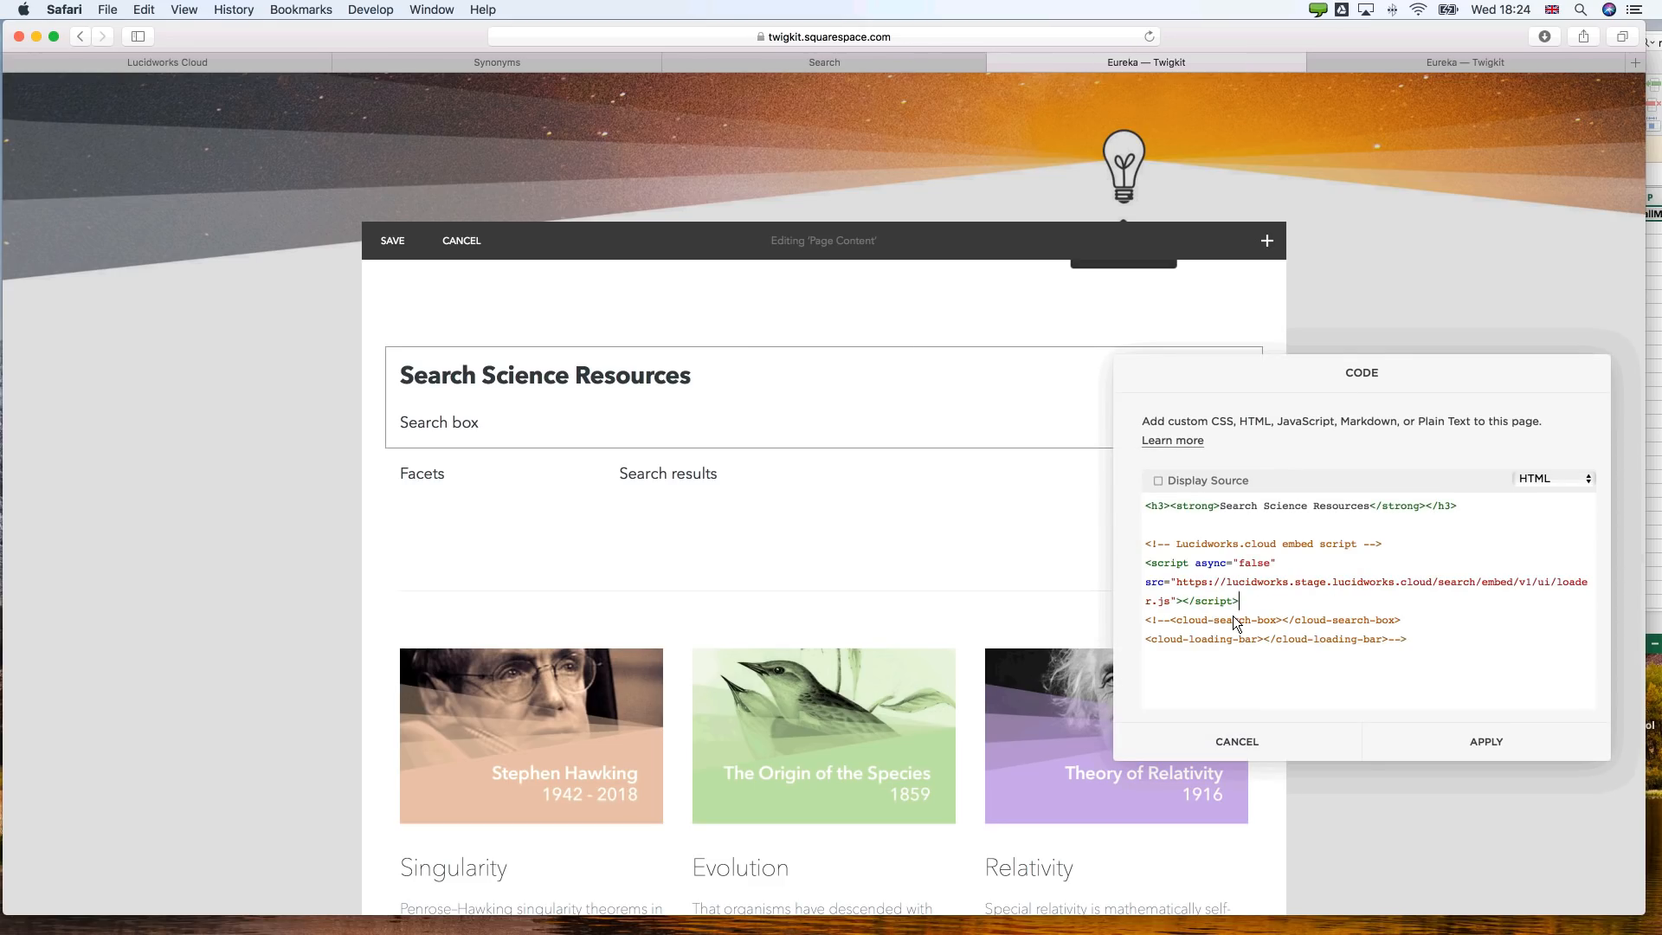
# Uncomment the cloud-search-box and cloud-loading-bar tags in the code block, apply the code, and save the page content.
pyautogui.press('Return')
pyautogui.press('Down')
pyautogui.hotkey('shift', 'Right')
pyautogui.hotkey('shift', 'Right')
pyautogui.hotkey('shift', 'Right')
pyautogui.hotkey('shift', 'Right')
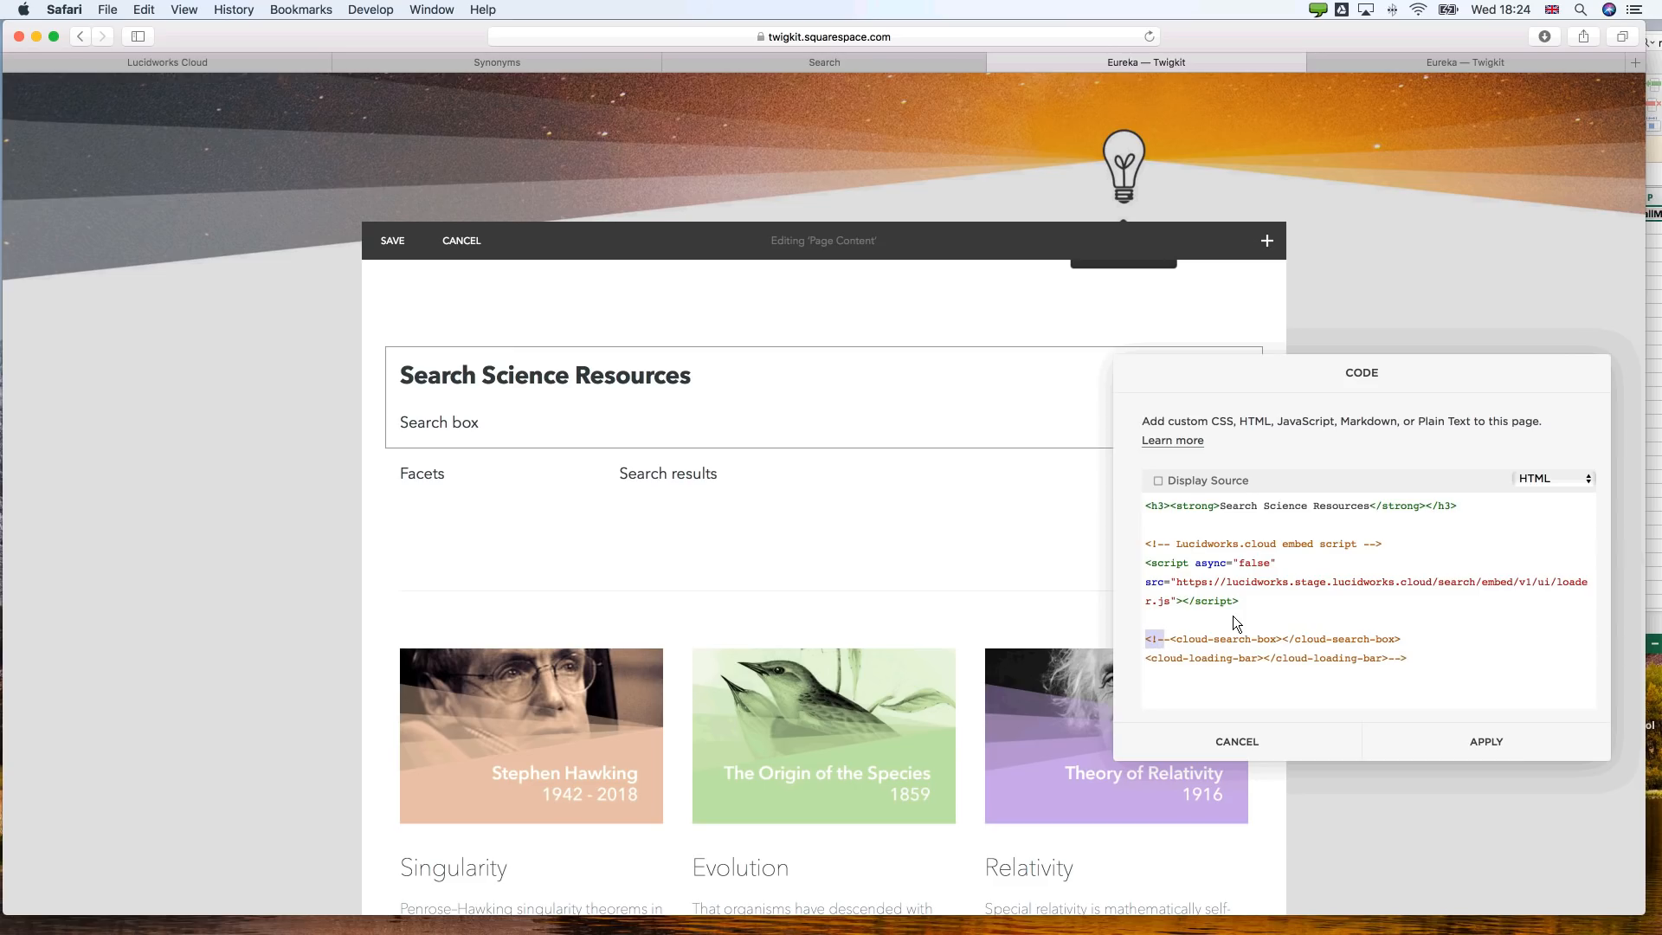
pyautogui.press('BackSpace')
pyautogui.press('Down')
pyautogui.press('super+Right')
pyautogui.press('BackSpace')
pyautogui.press('BackSpace')
pyautogui.press('BackSpace')
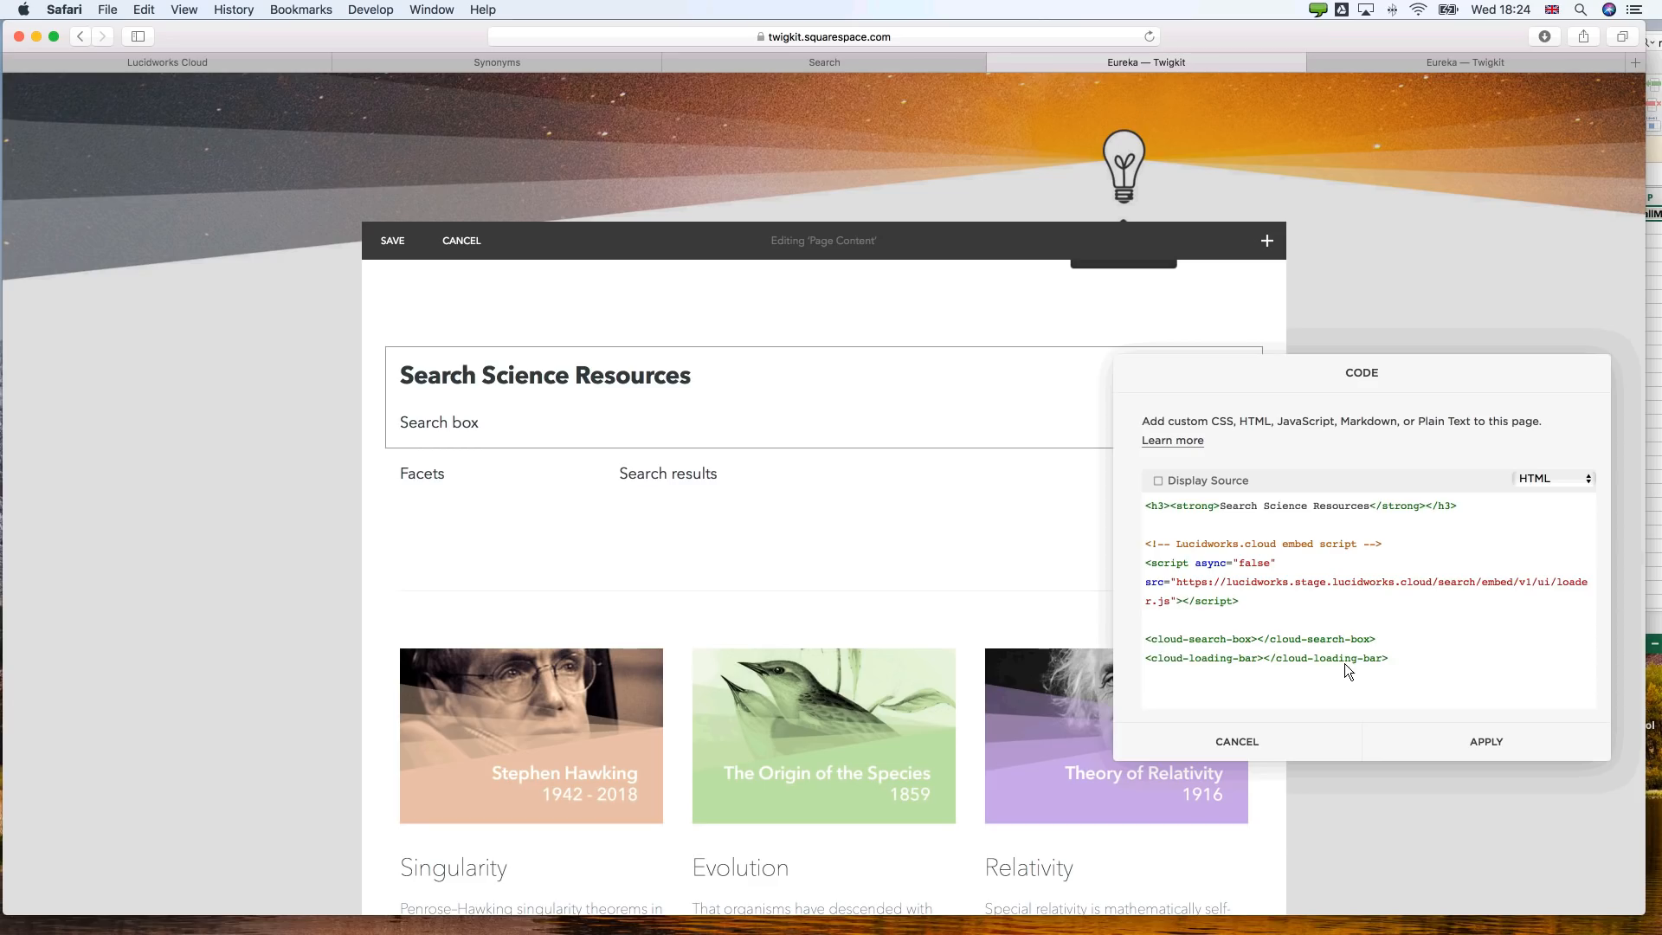
pyautogui.click(1461, 734)
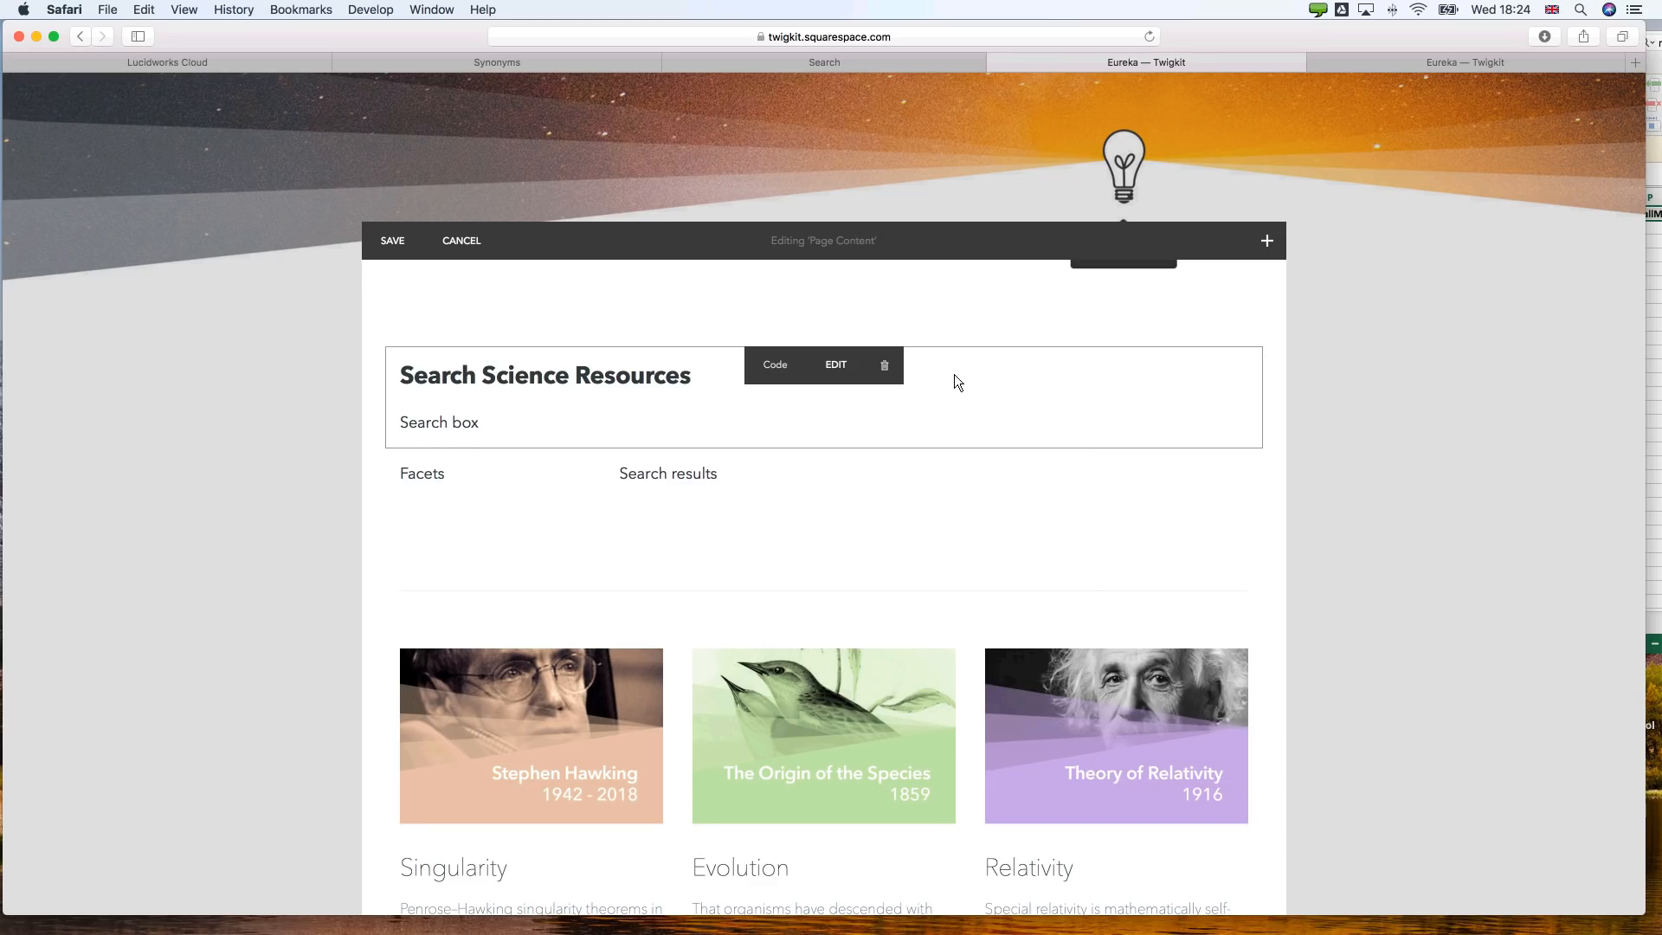
pyautogui.click(422, 242)
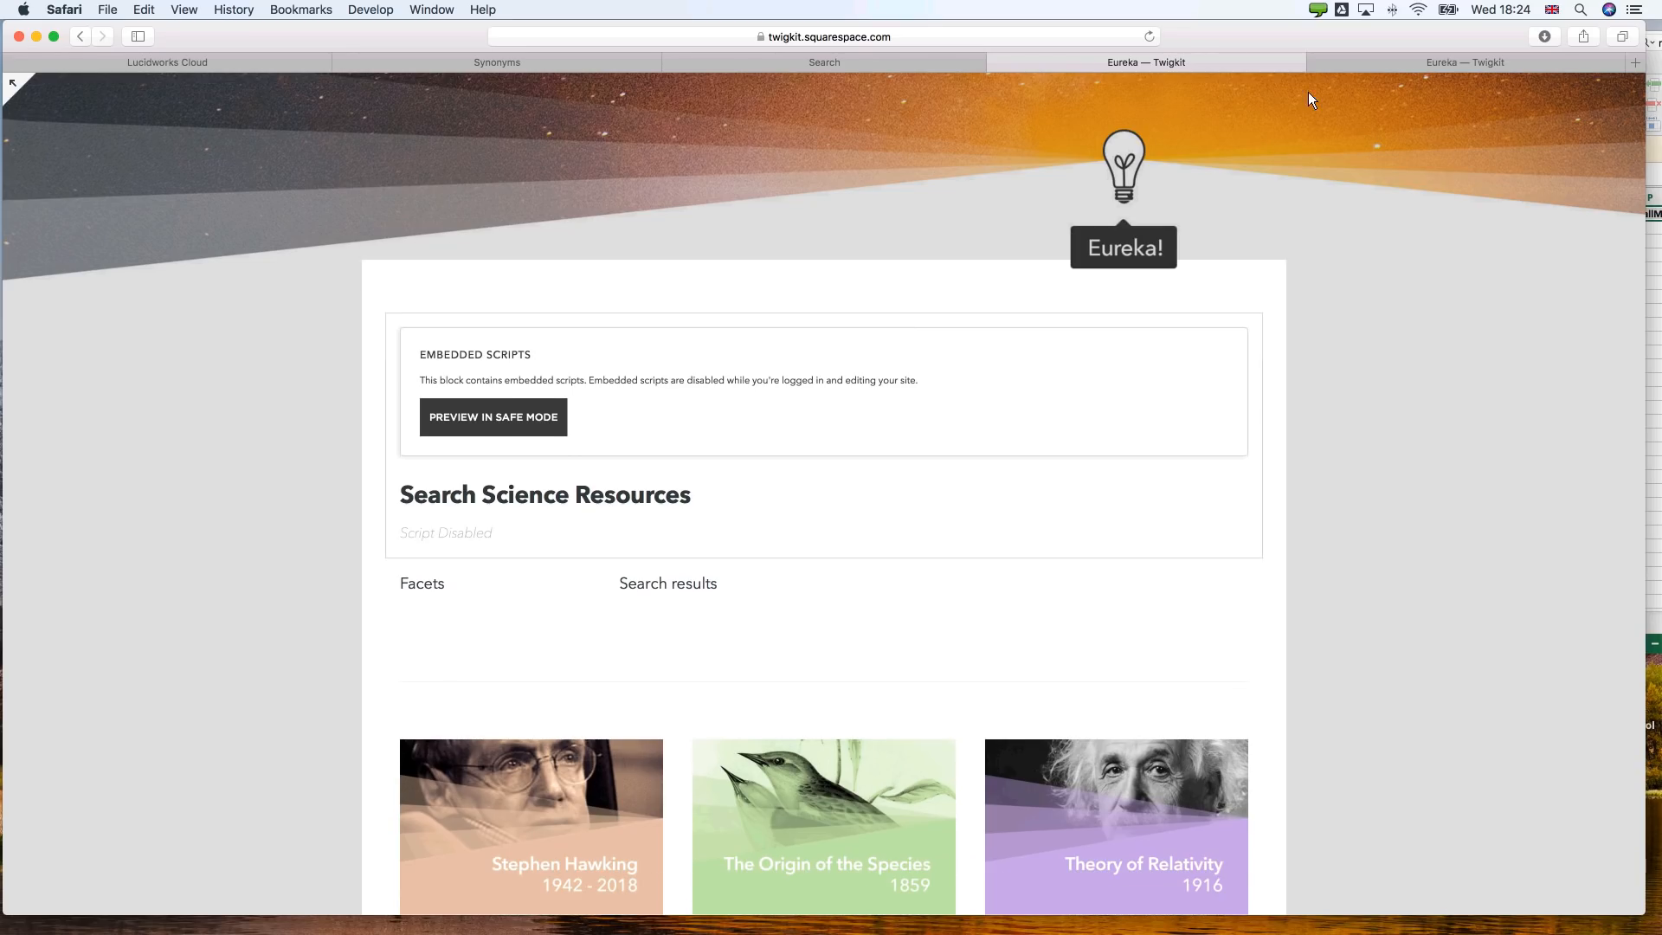
# Enter "einstein" in the embedded search box on the live Eureka page to view its suggestions.
pyautogui.click(1396, 66)
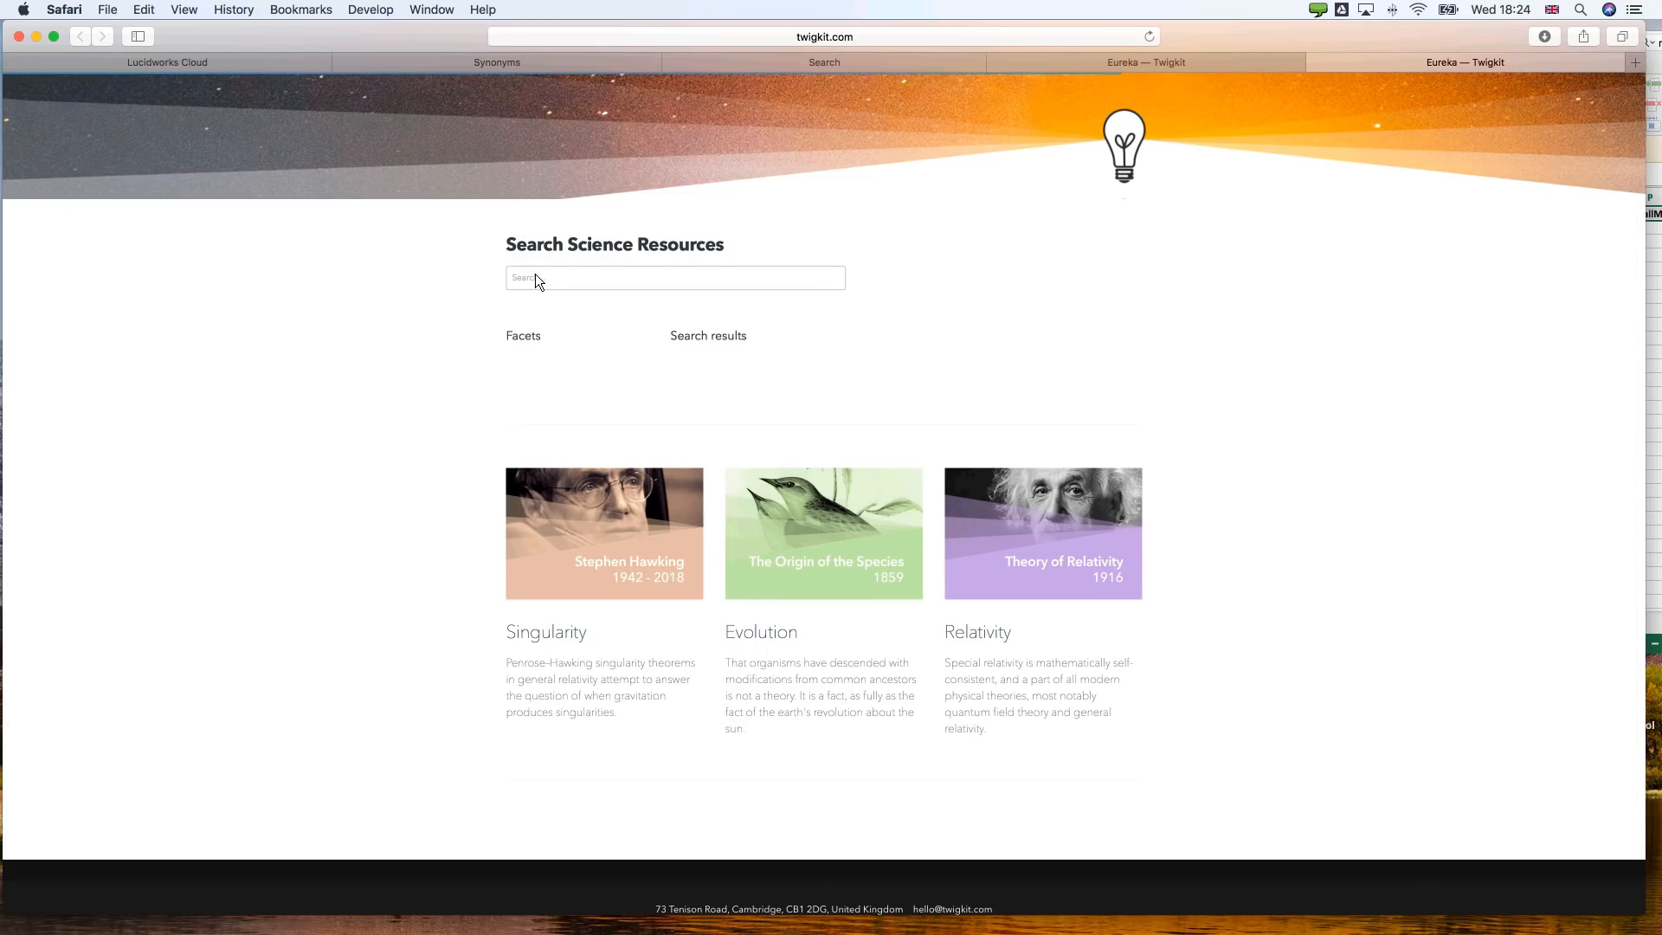
pyautogui.click(591, 282)
pyautogui.write('einstein')
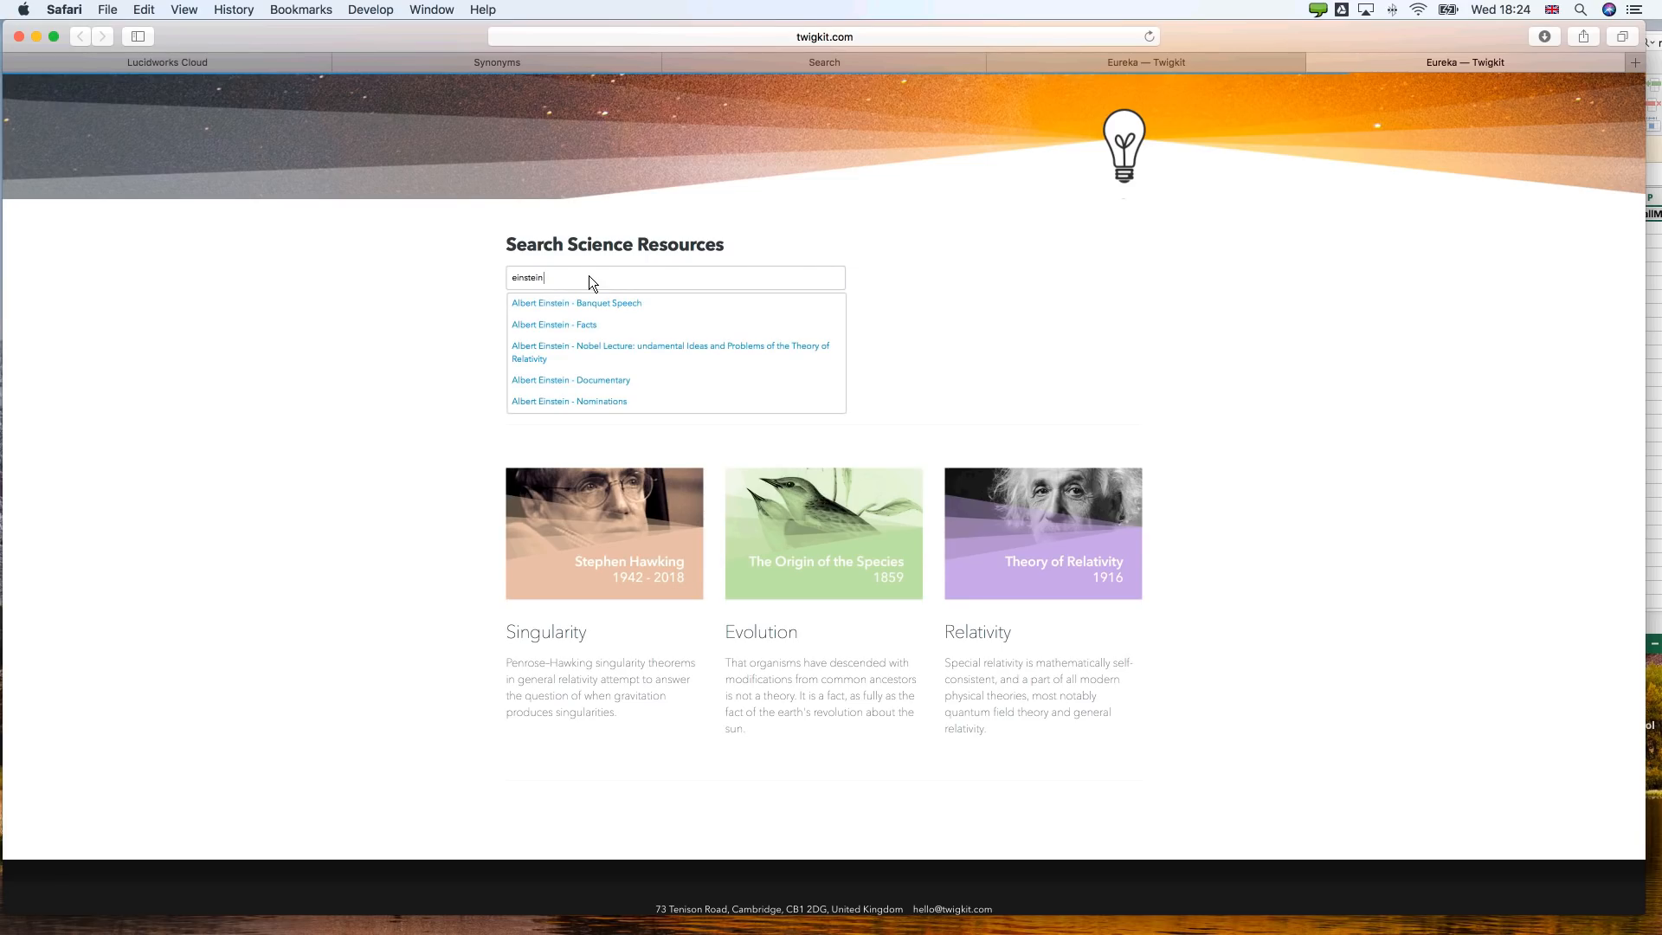
pyautogui.scroll(1, 590, 286)
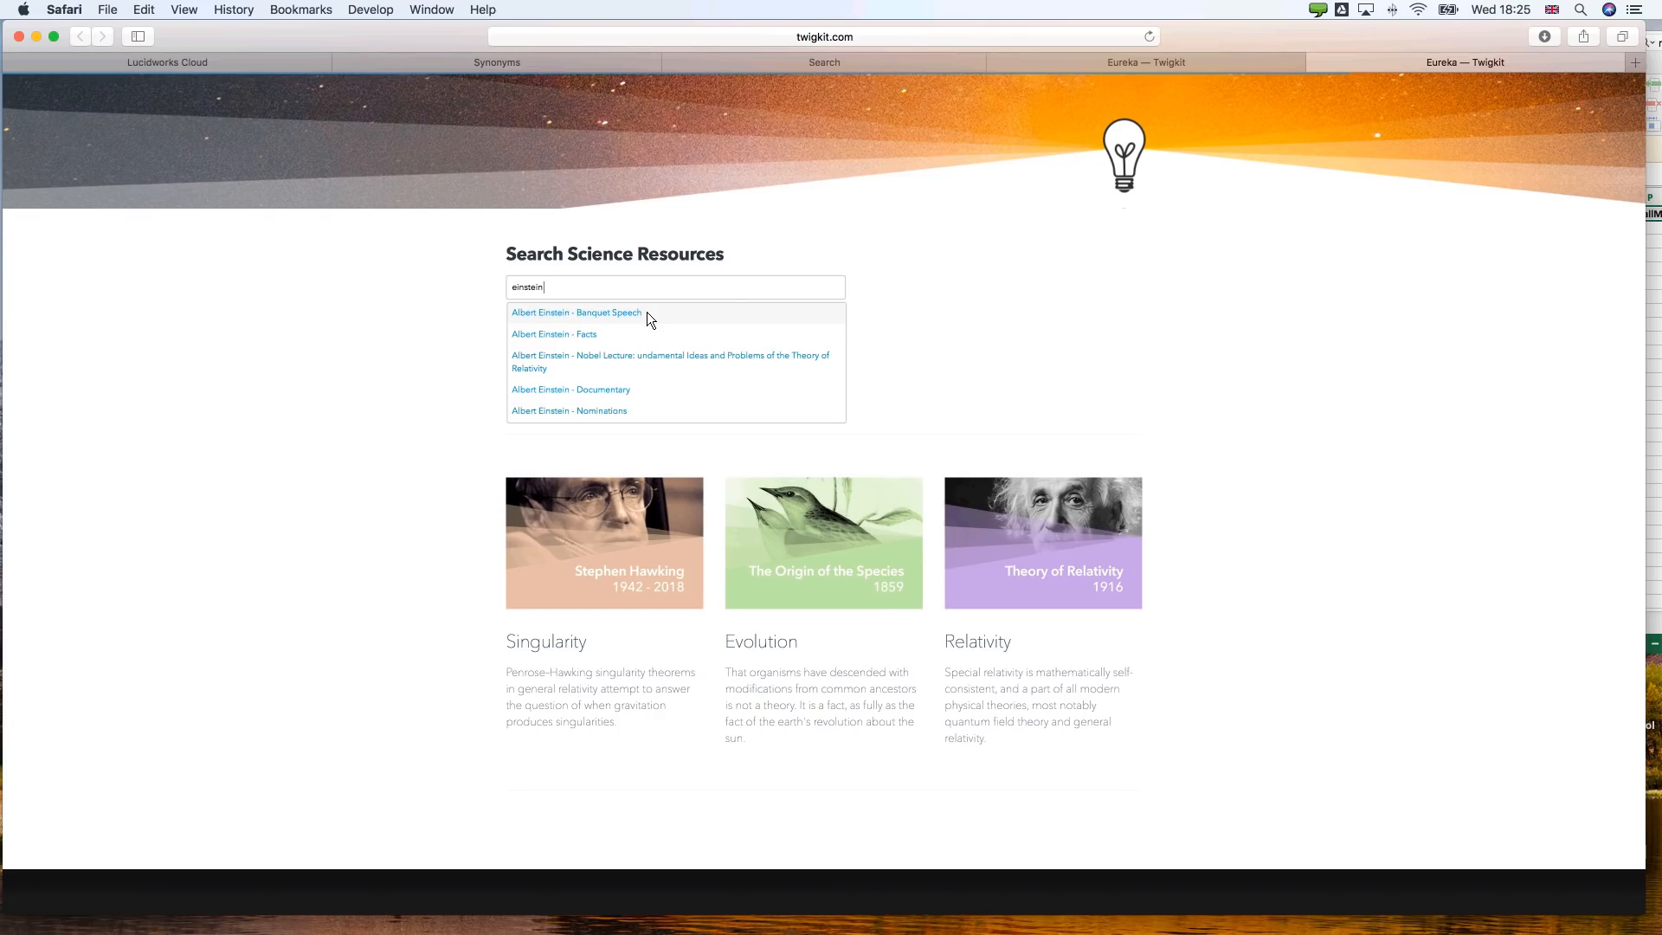
# Open the Facets code block in the Squarespace page editor and delete its "Facets" heading.
pyautogui.click(1156, 64)
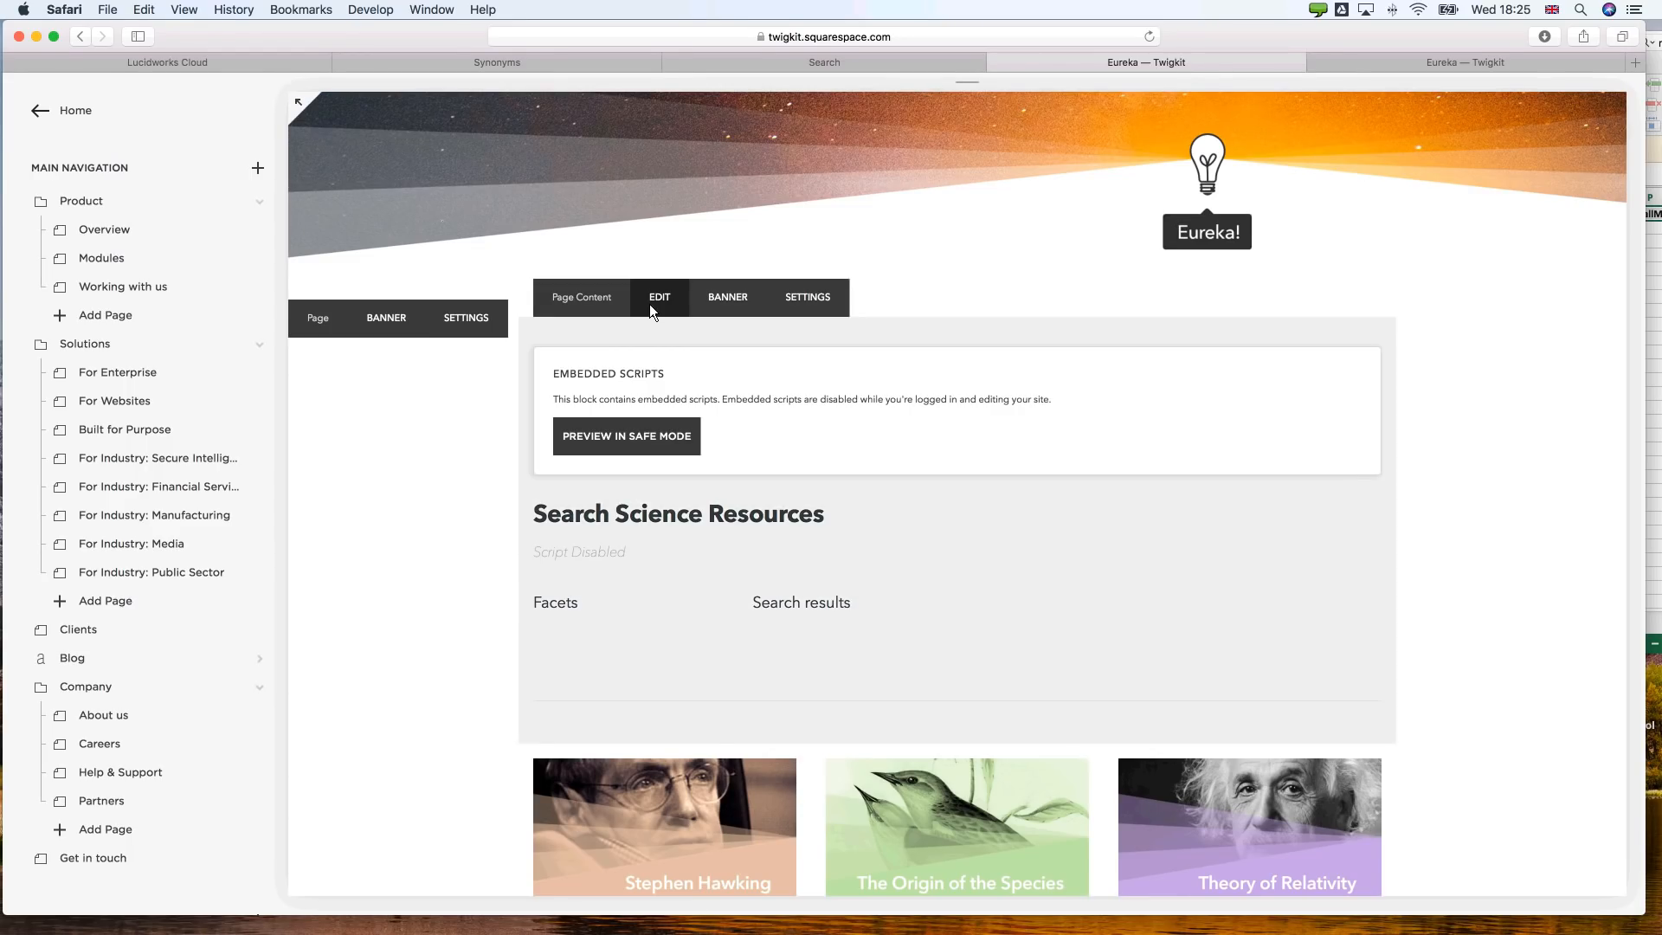
pyautogui.click(651, 310)
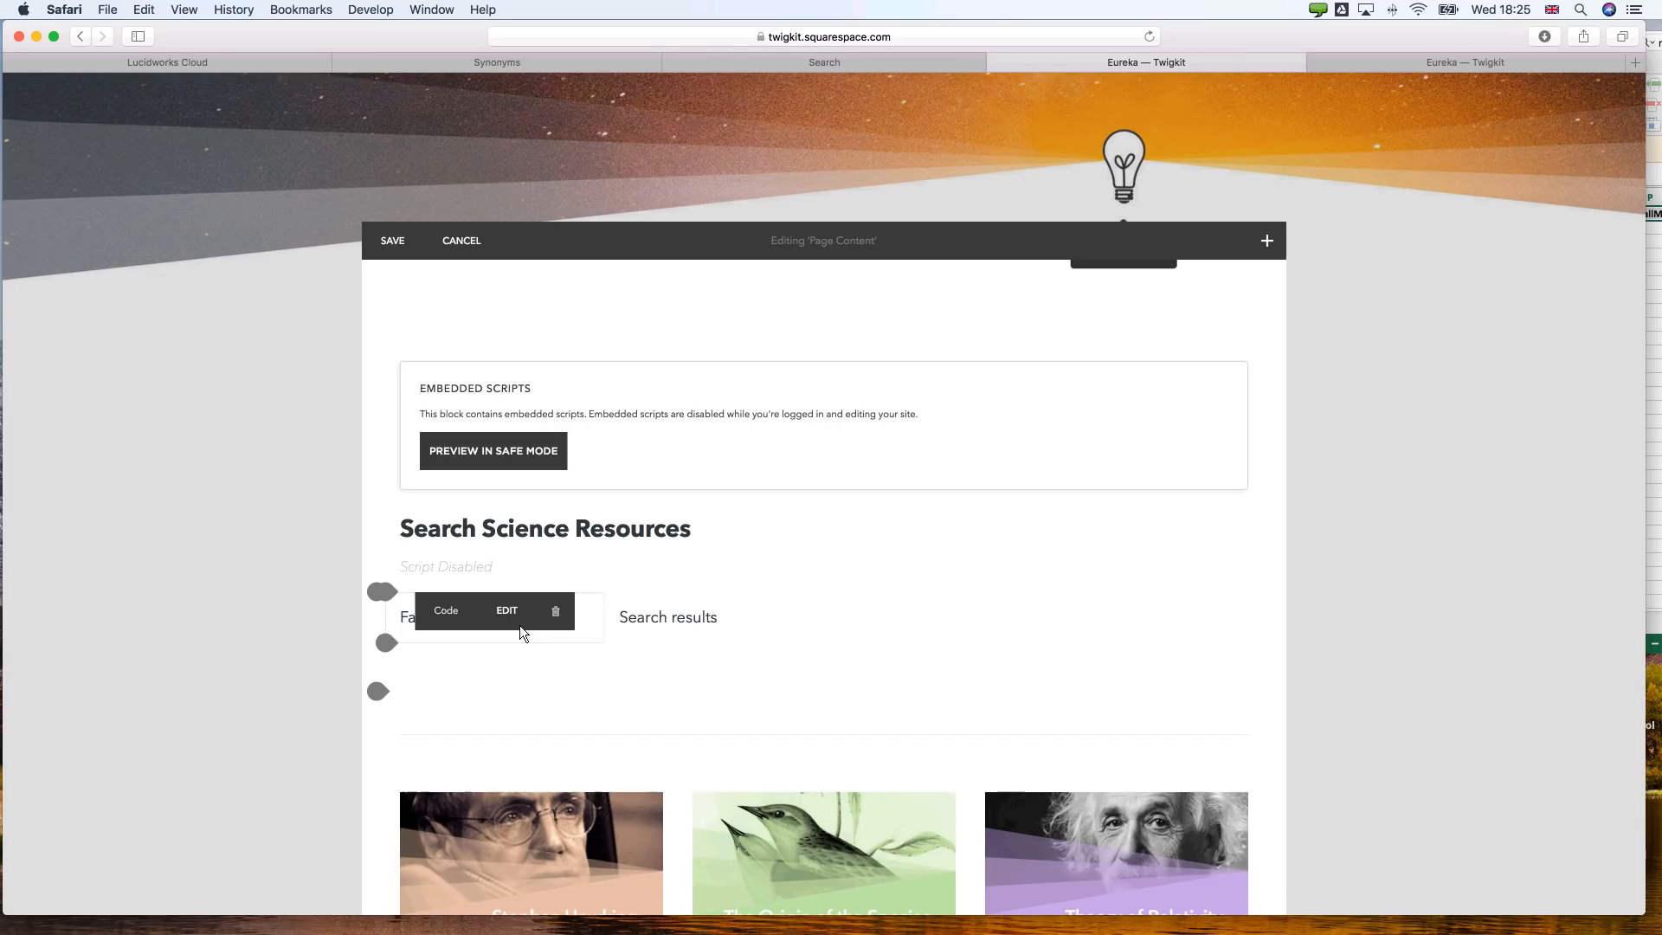
pyautogui.click(513, 618)
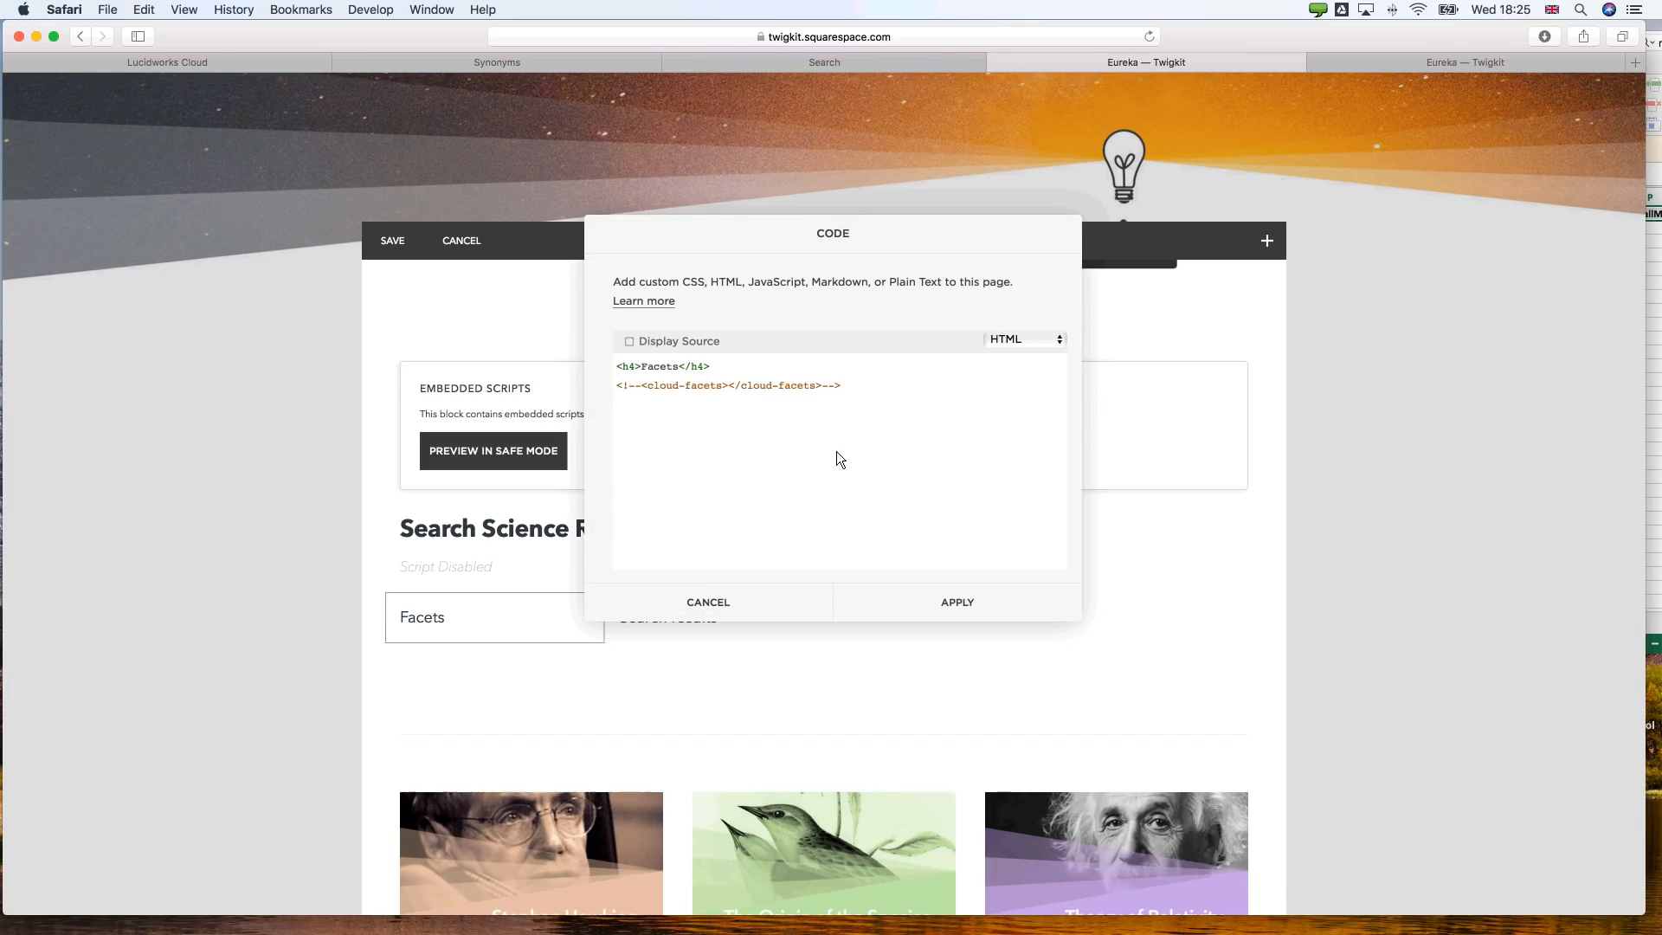
pyautogui.press('shift+super+Right')
pyautogui.press('BackSpace')
# Uncomment the cloud-facets tag in the Facets code block and apply the code.
pyautogui.press('Down')
pyautogui.hotkey('shift', 'Right')
pyautogui.hotkey('shift', 'Right')
pyautogui.hotkey('shift', 'Right')
pyautogui.hotkey('shift', 'Right')
pyautogui.press('BackSpace')
pyautogui.press('super+Right')
pyautogui.press('BackSpace')
pyautogui.press('BackSpace')
pyautogui.press('BackSpace')
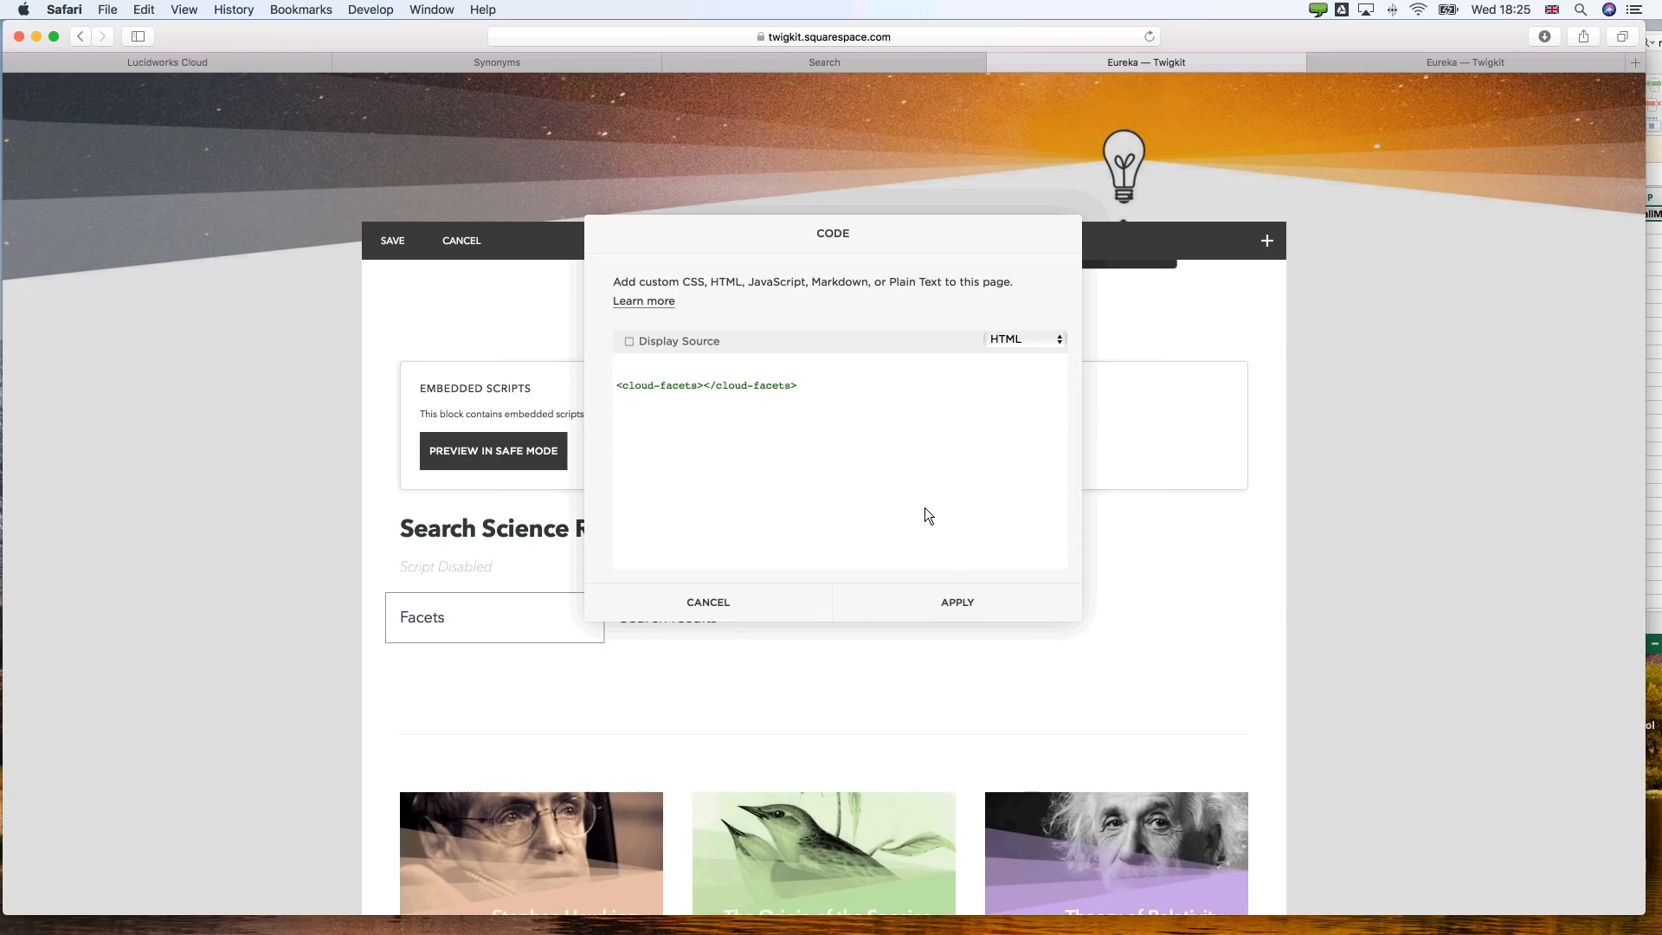
pyautogui.click(958, 604)
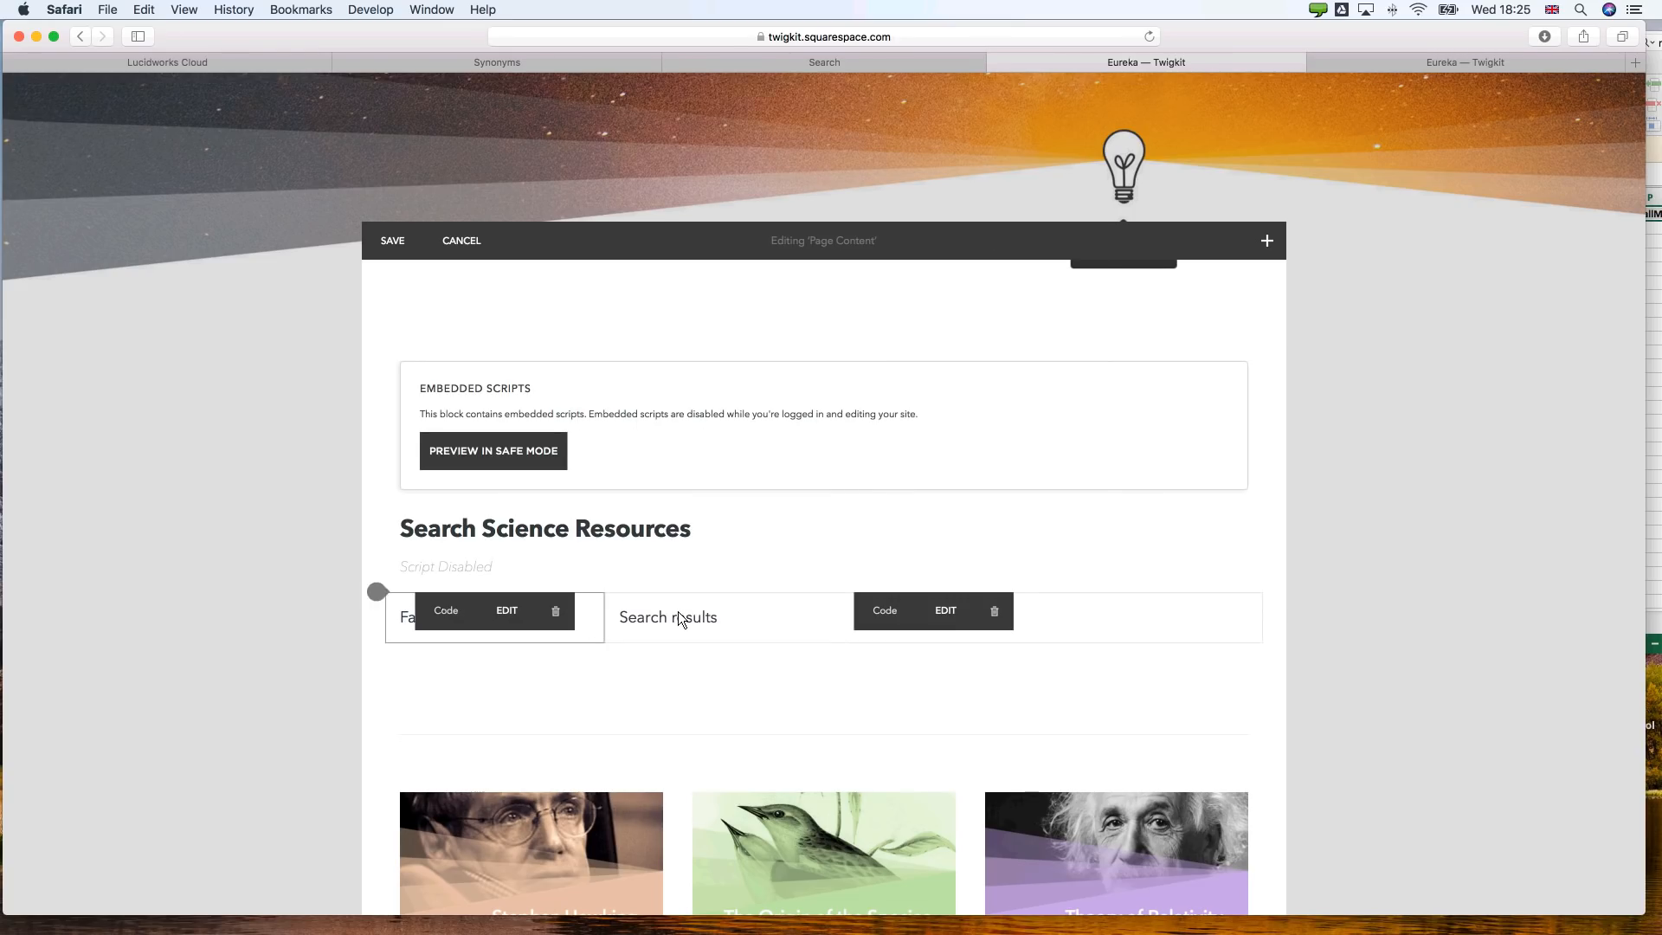
# Open the Search results code block in the Squarespace page editor and delete its "Search results" heading.
pyautogui.click(943, 623)
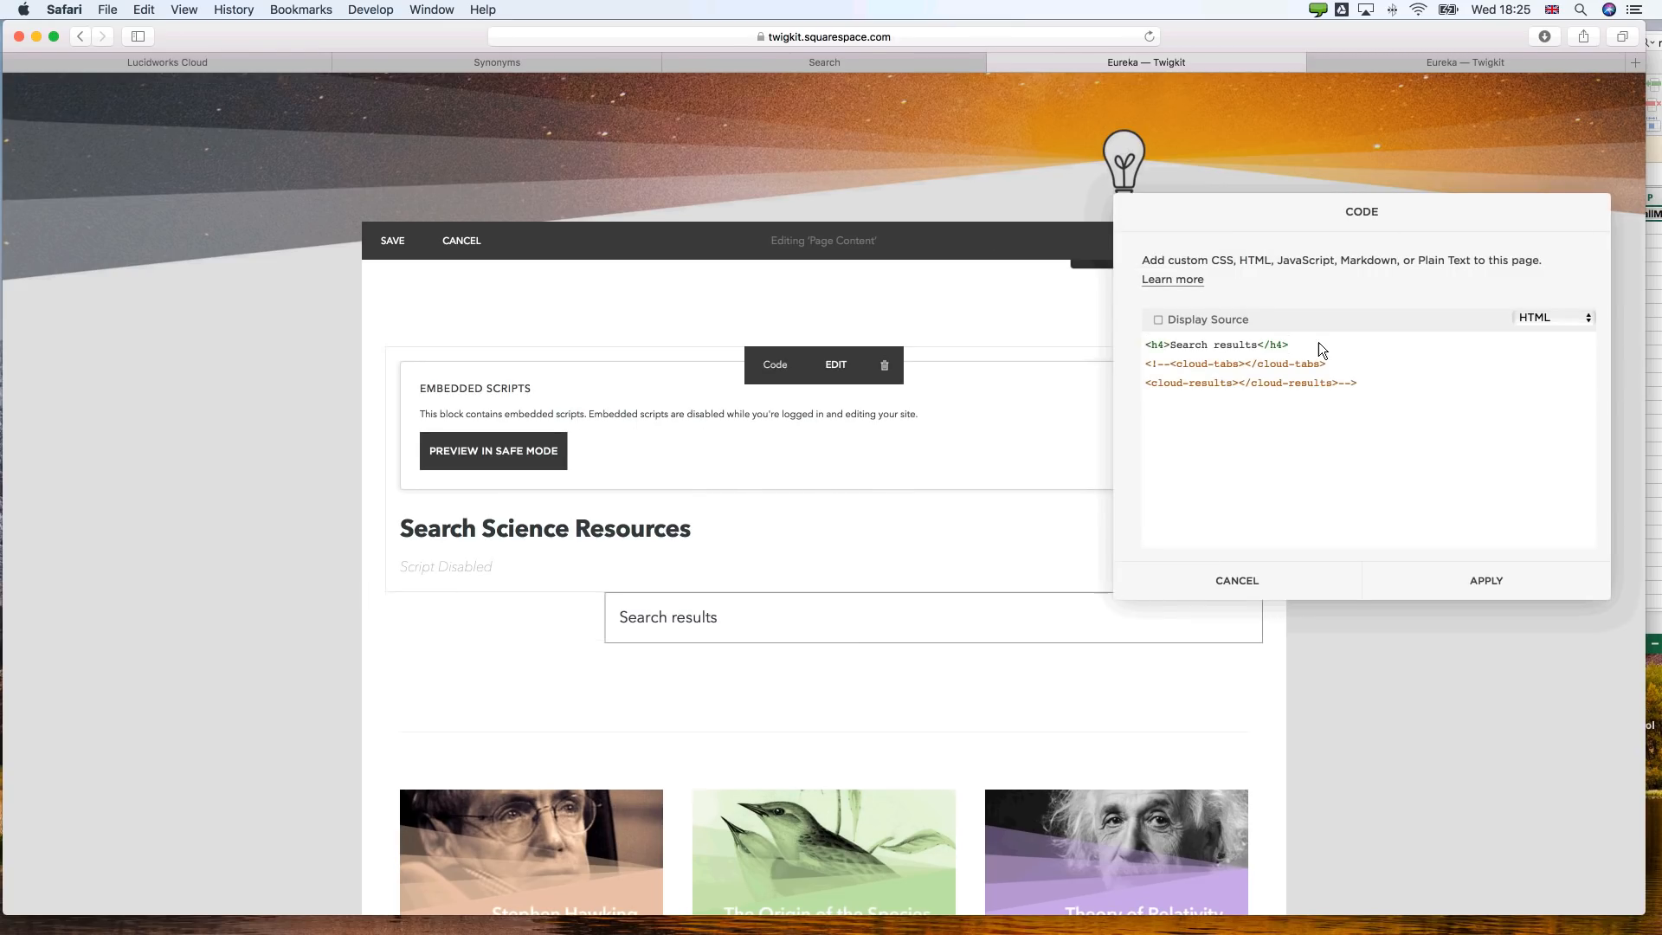
pyautogui.press('super+shift+Right')
pyautogui.press('BackSpace')
# Uncomment the cloud-tabs and cloud-results tags in the code block, apply the code, and save the page content.
pyautogui.hotkey('shift', 'Down')
pyautogui.hotkey('shift', 'Right')
pyautogui.hotkey('shift', 'Right')
pyautogui.hotkey('shift', 'Right')
pyautogui.hotkey('shift', 'Right')
pyautogui.press('BackSpace')
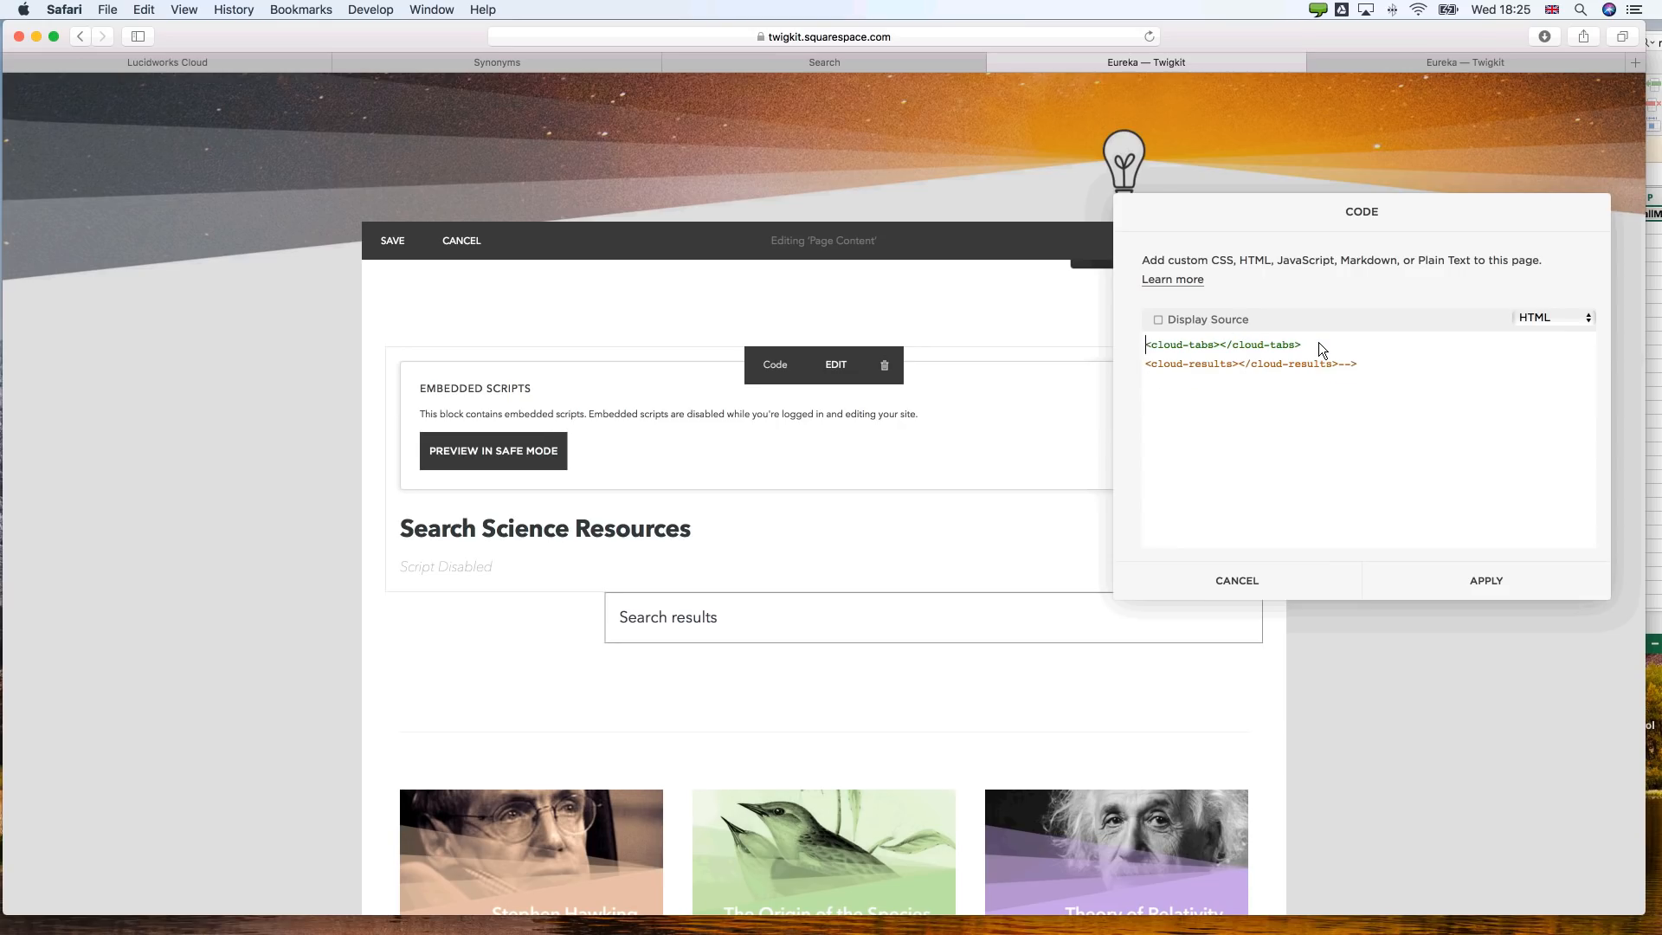
pyautogui.press('super+Right')
pyautogui.press('BackSpace')
pyautogui.press('BackSpace')
pyautogui.press('BackSpace')
pyautogui.click(1511, 578)
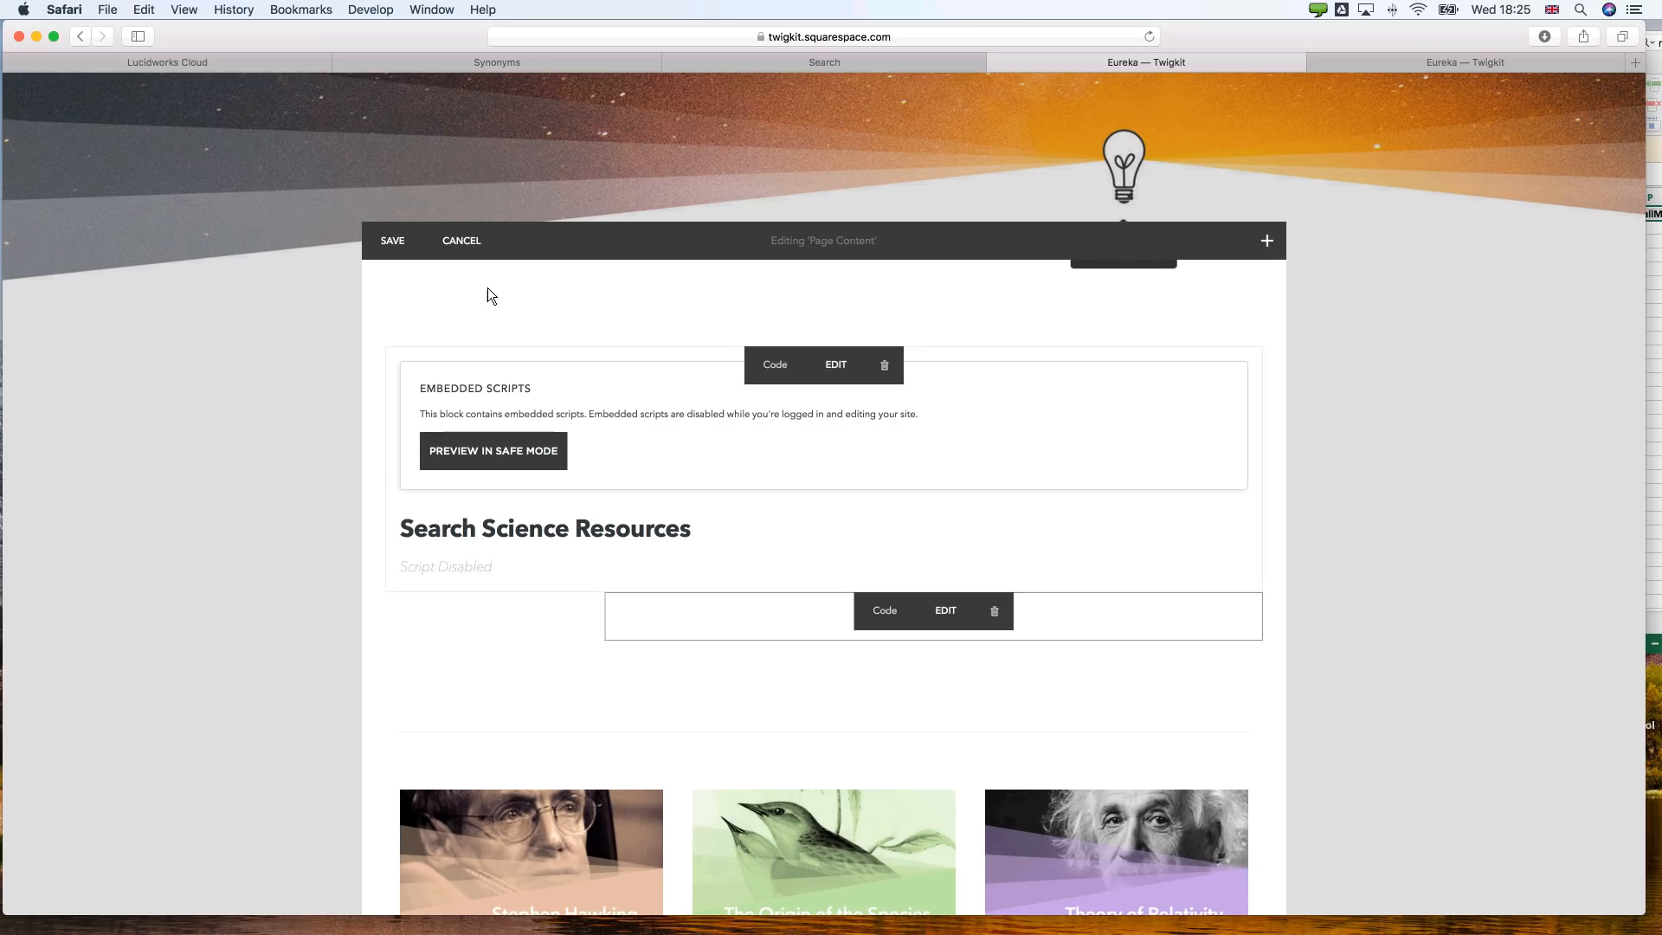
pyautogui.click(403, 243)
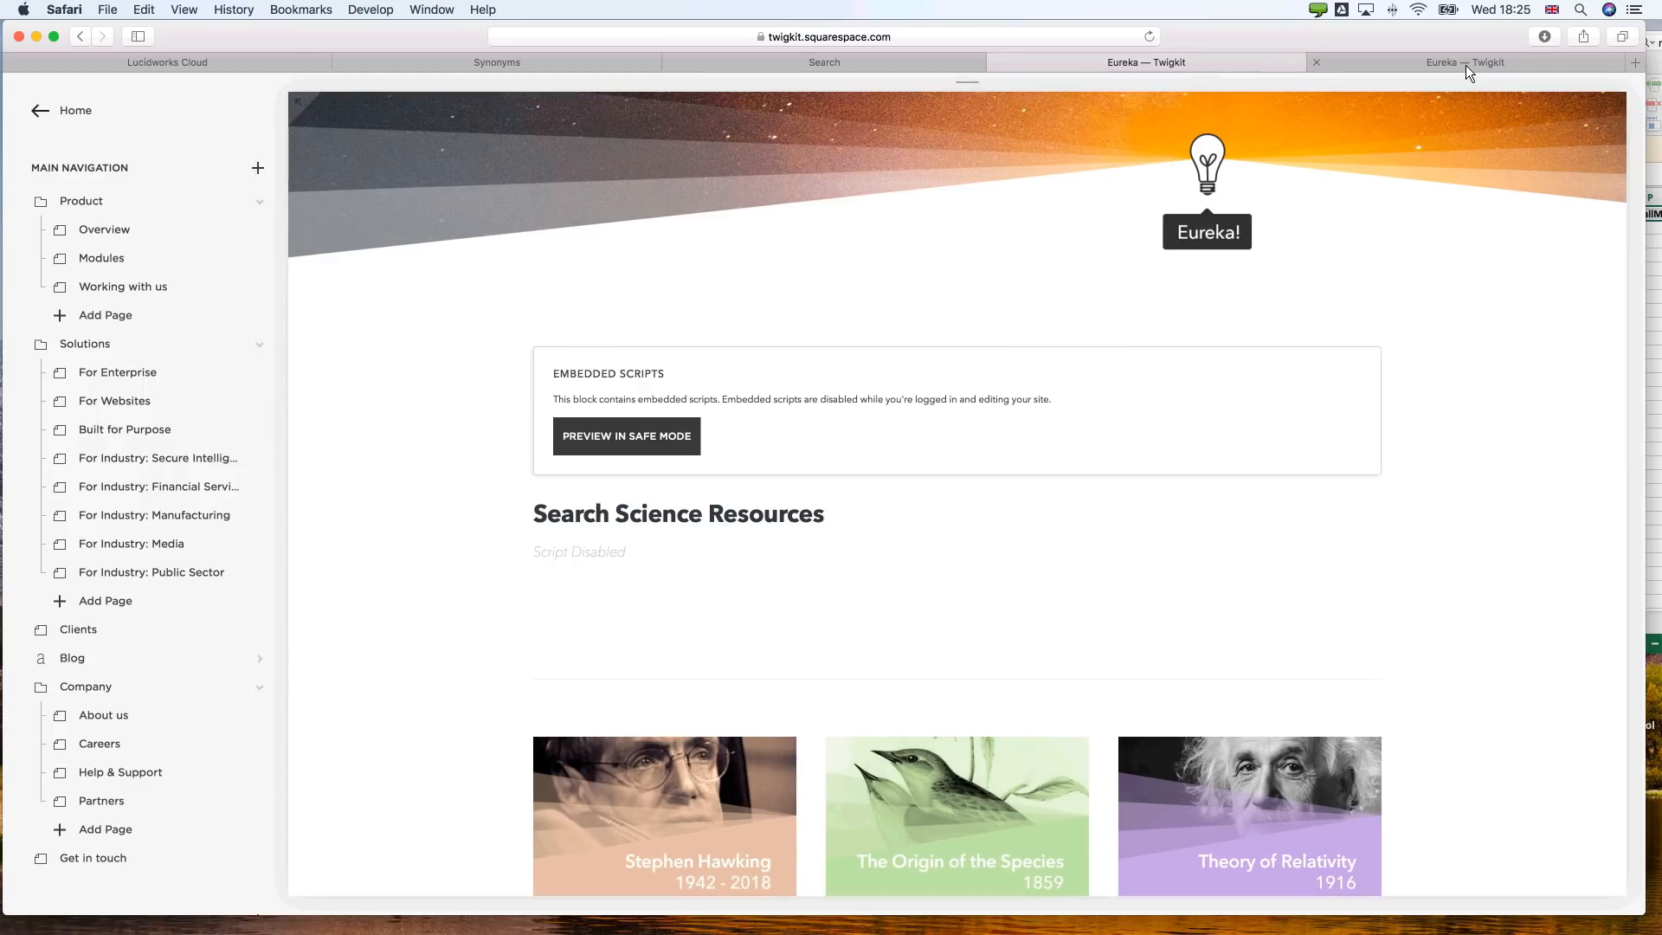
# Search for "einstein" on the live Eureka page to check the embedded facets, topic tabs and results.
pyautogui.click(1467, 65)
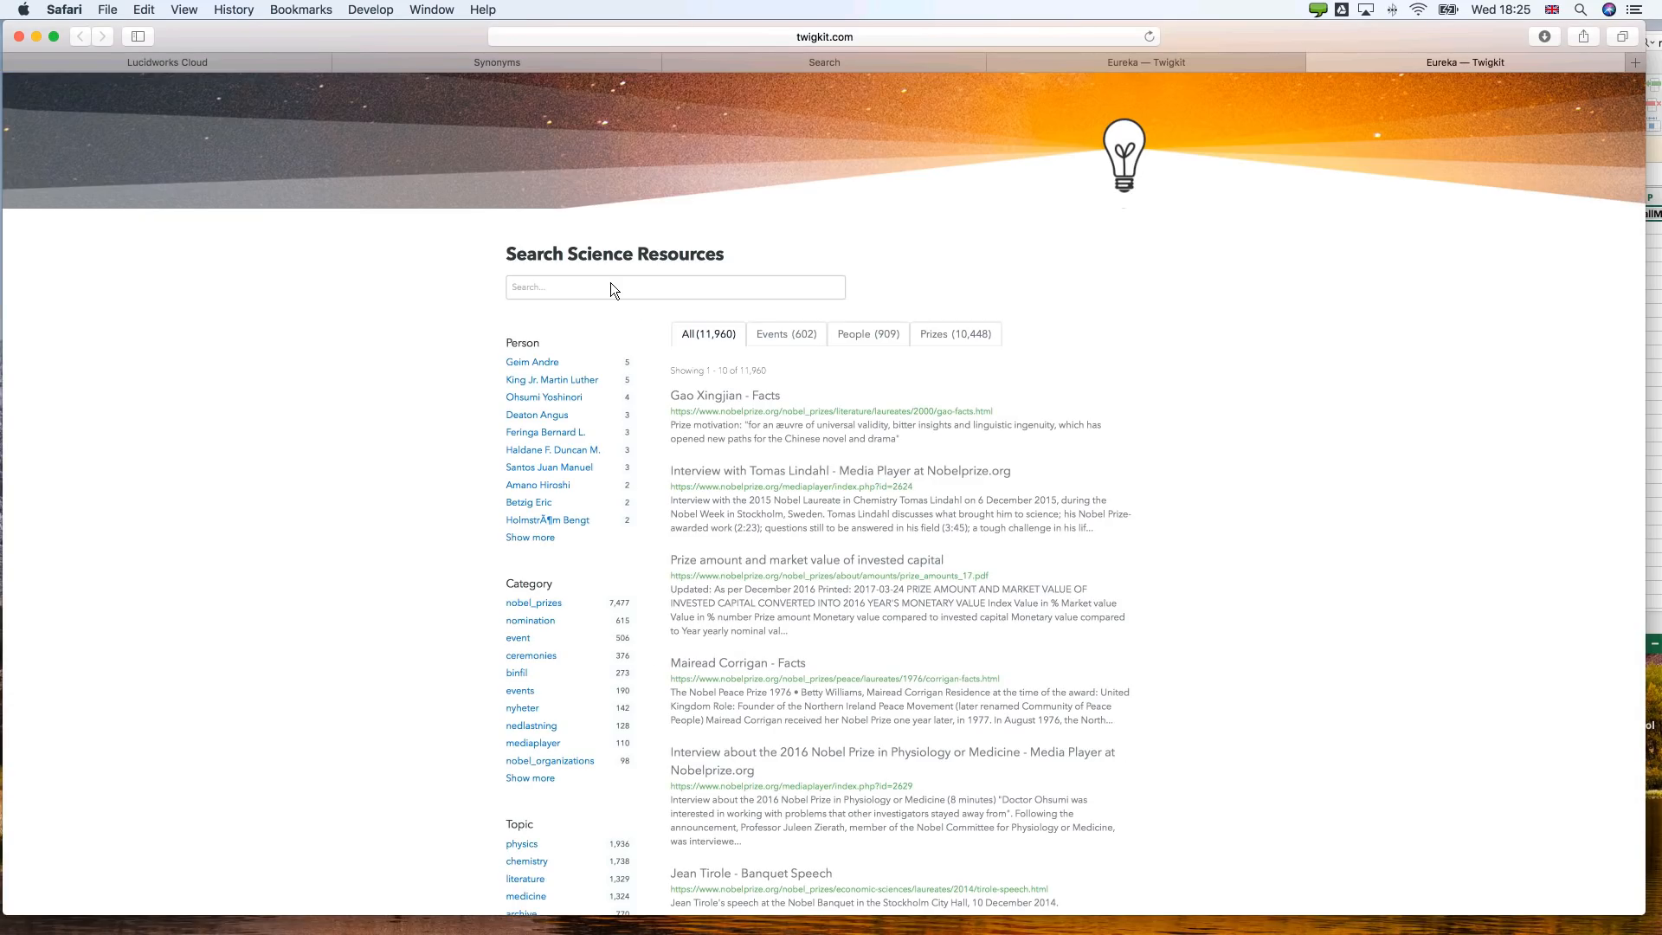
pyautogui.write('einstein')
pyautogui.press('Return')
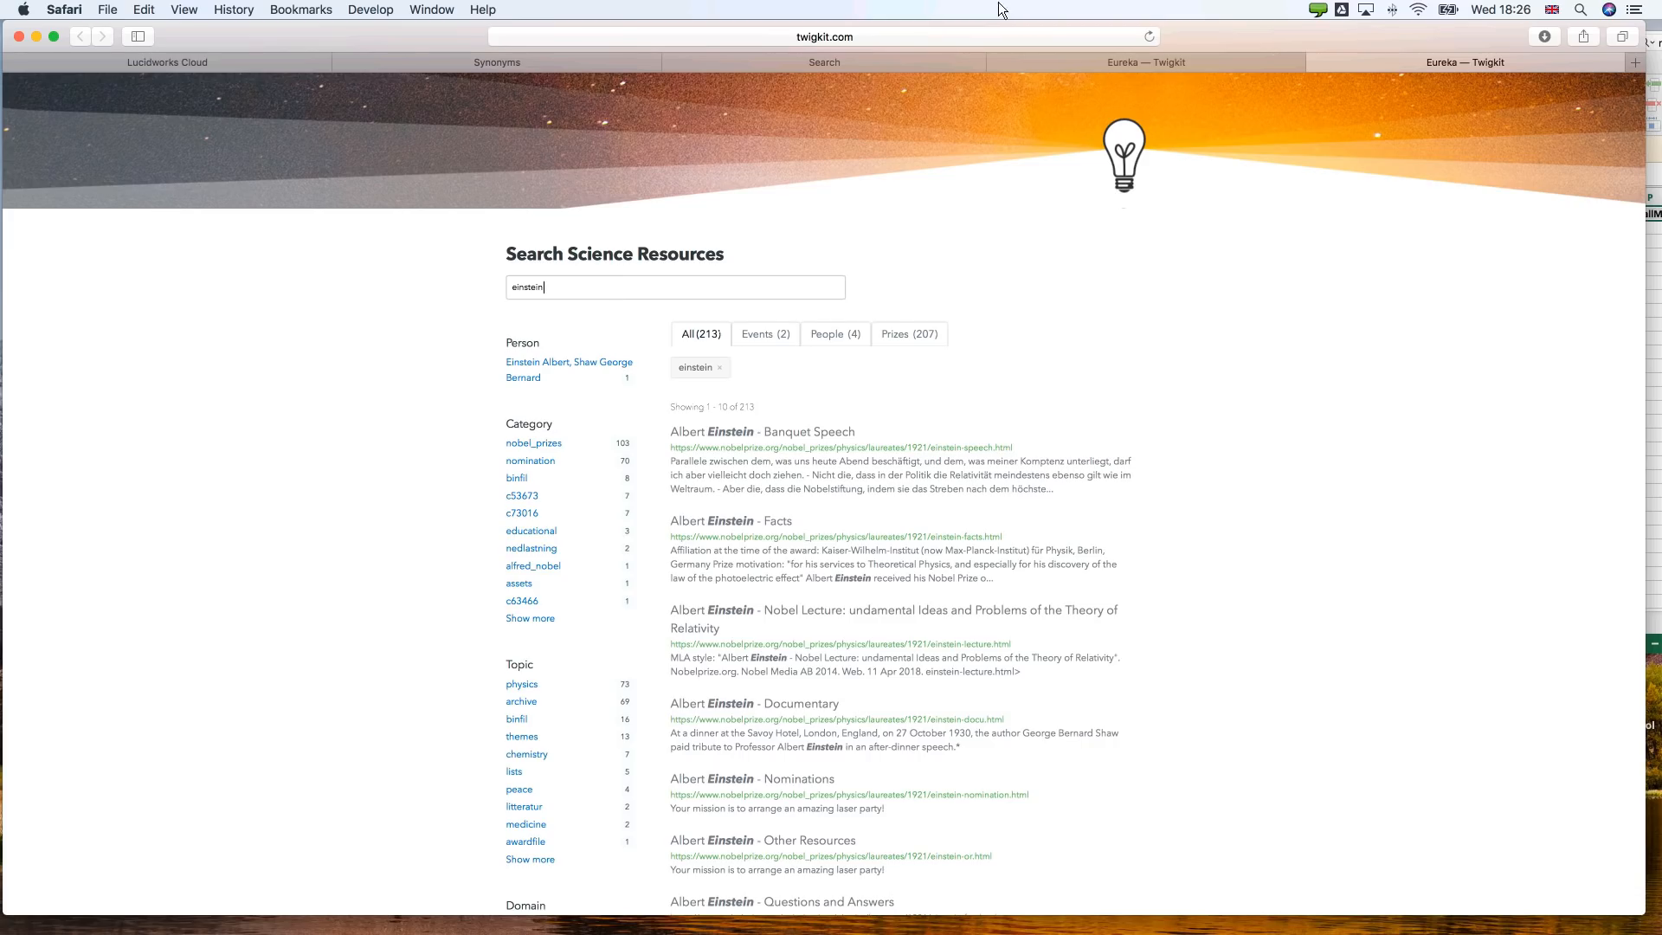
# View the modules that can be added to the Lucidworks search page, including More Like This, and close the list.
pyautogui.click(1122, 63)
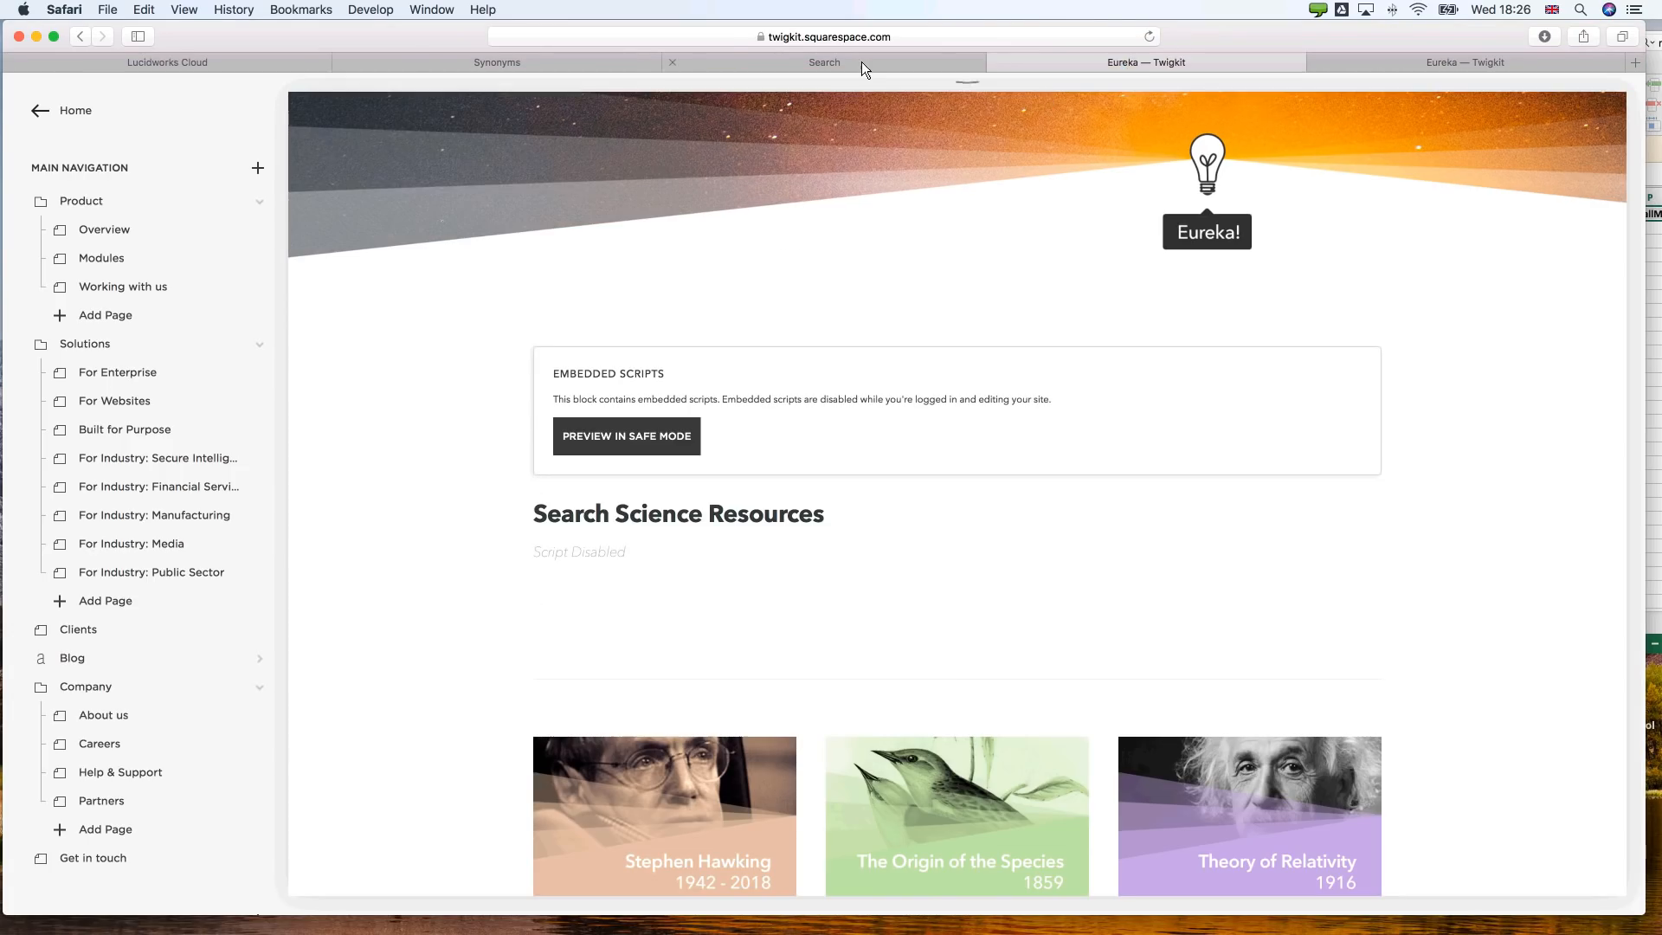
pyautogui.click(862, 63)
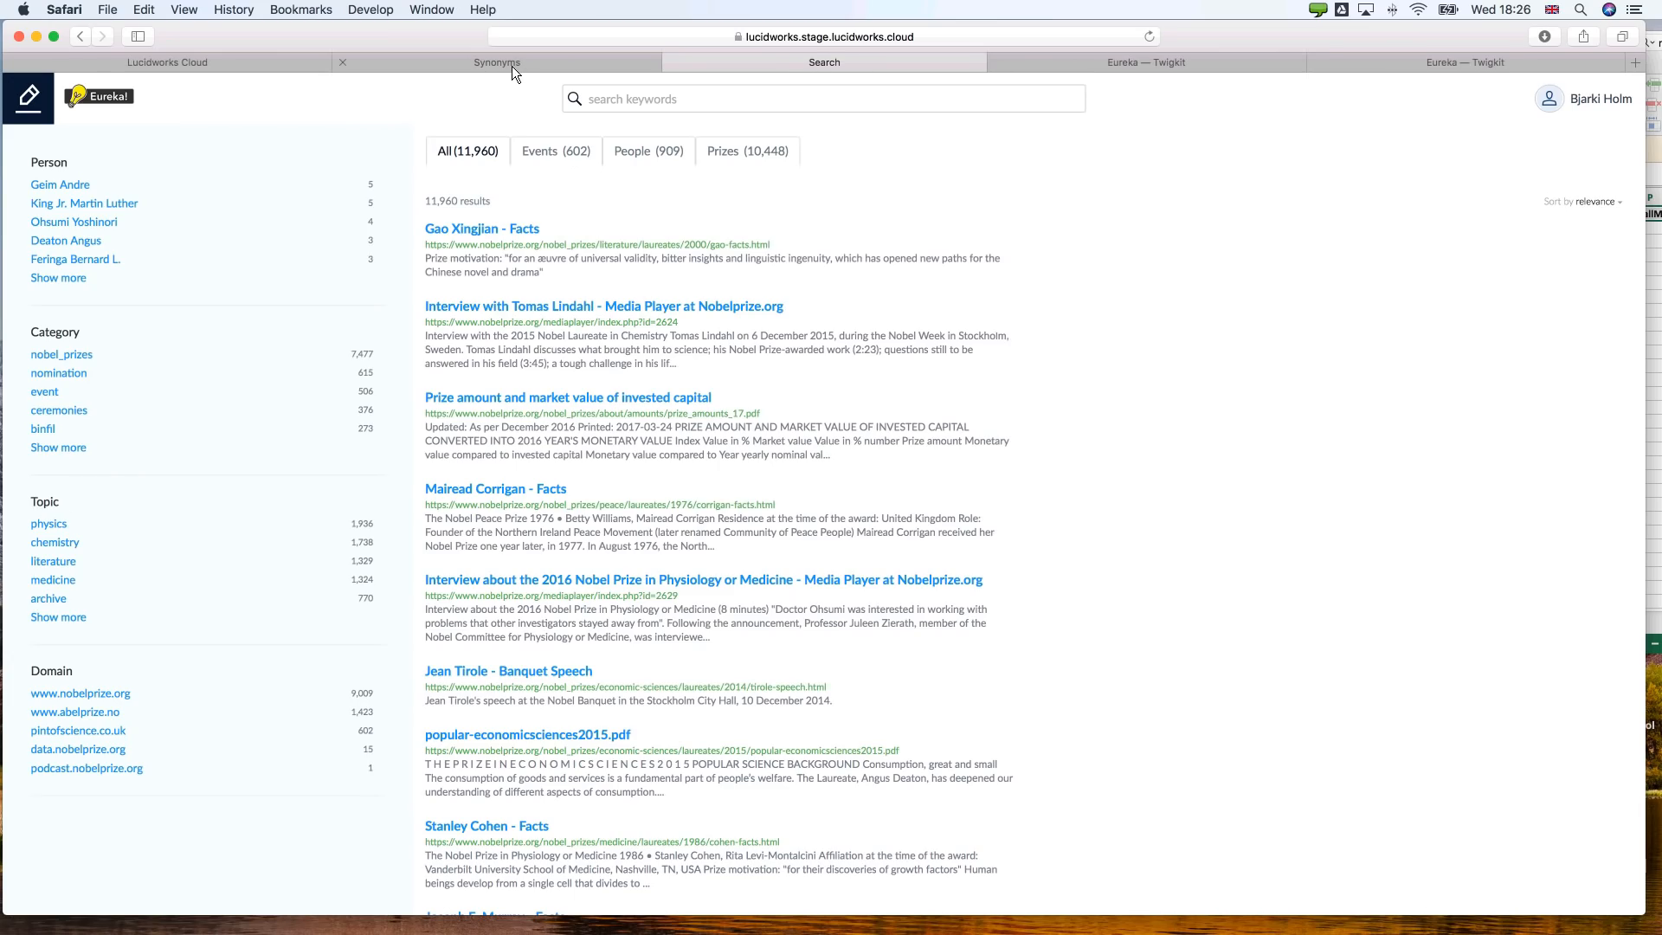
pyautogui.click(511, 63)
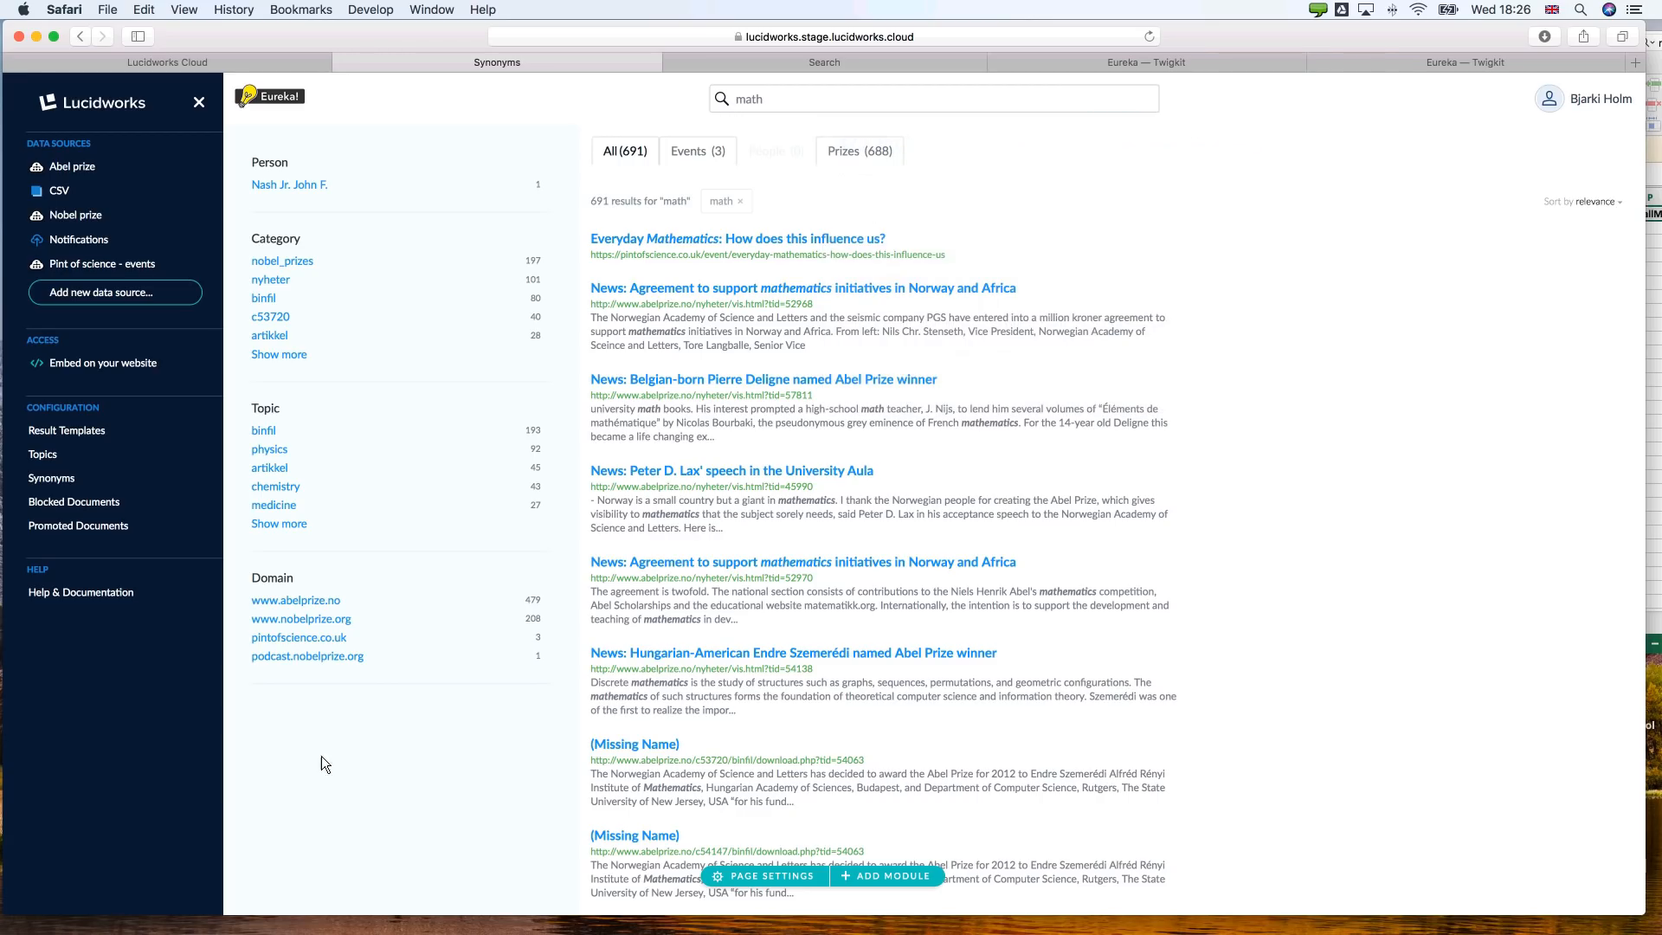
pyautogui.click(866, 876)
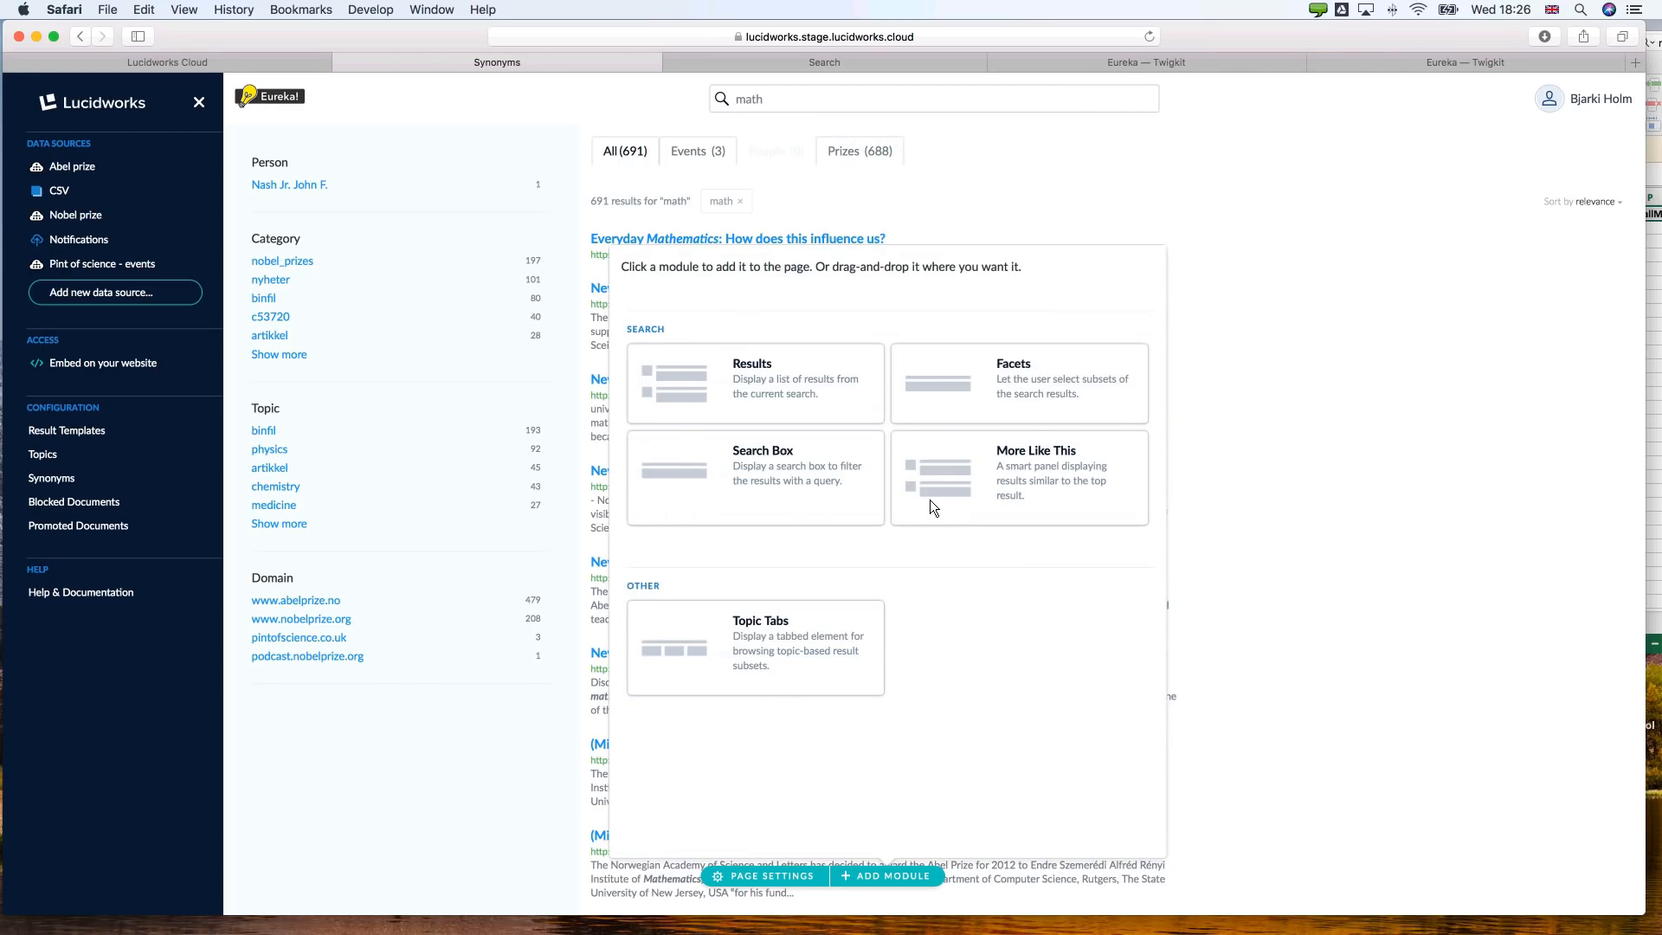
pyautogui.click(462, 292)
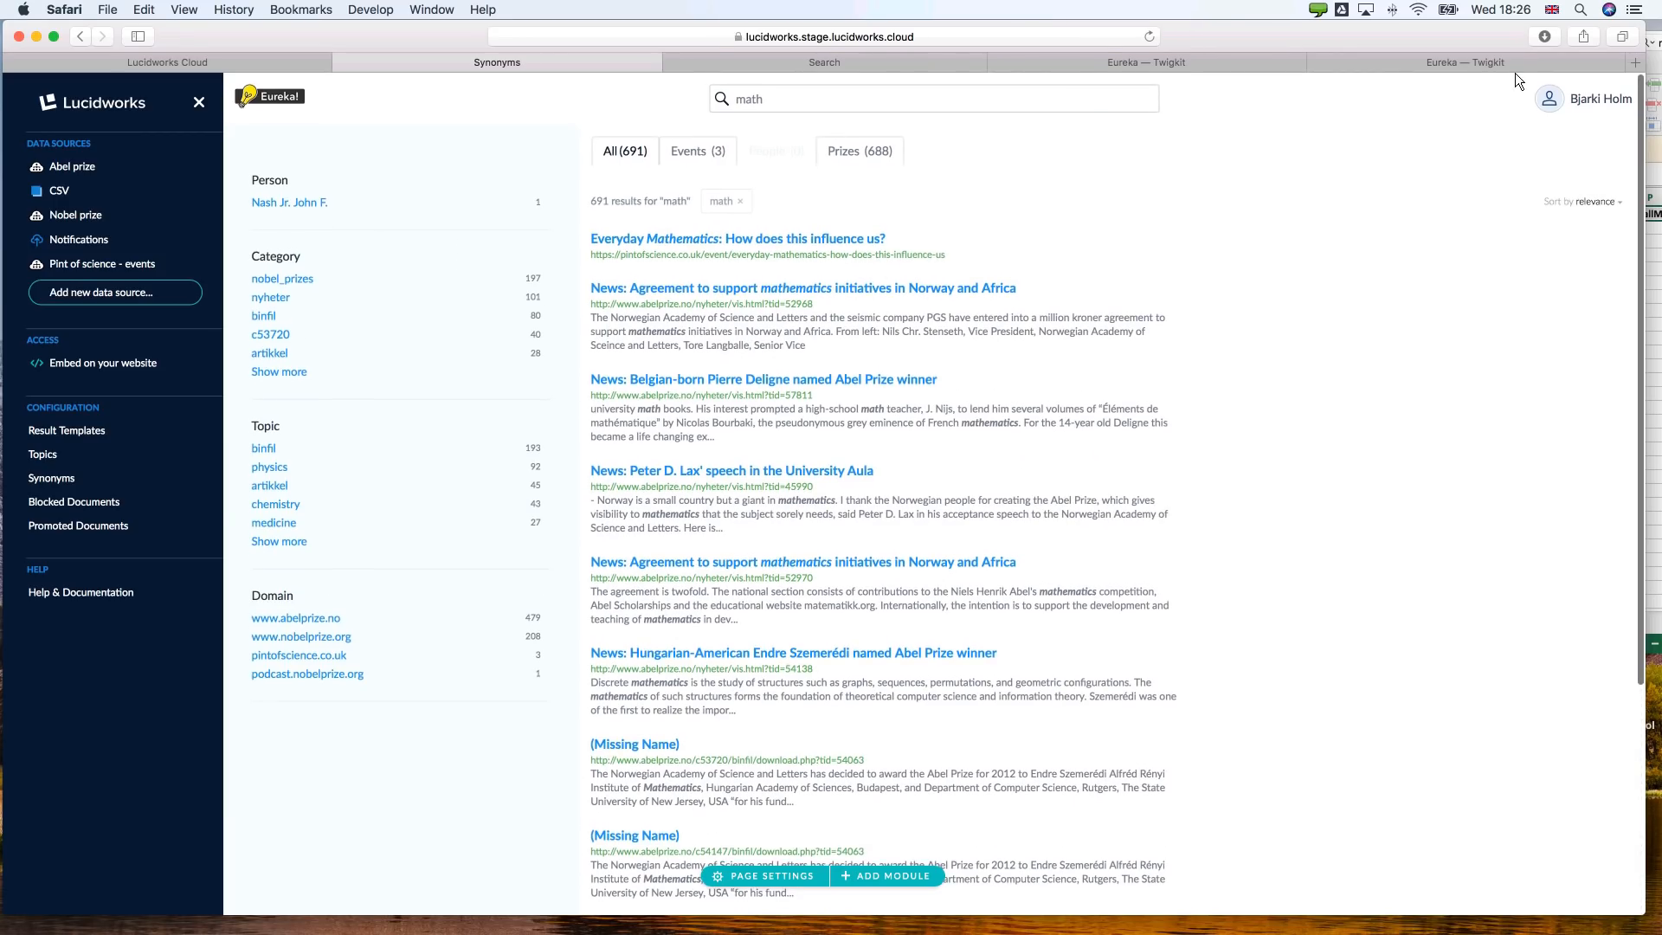
# Edit the Squarespace page content, uncomment the cloud-more-like-this tag in its code block, and apply the code.
pyautogui.click(1502, 65)
pyautogui.click(1171, 60)
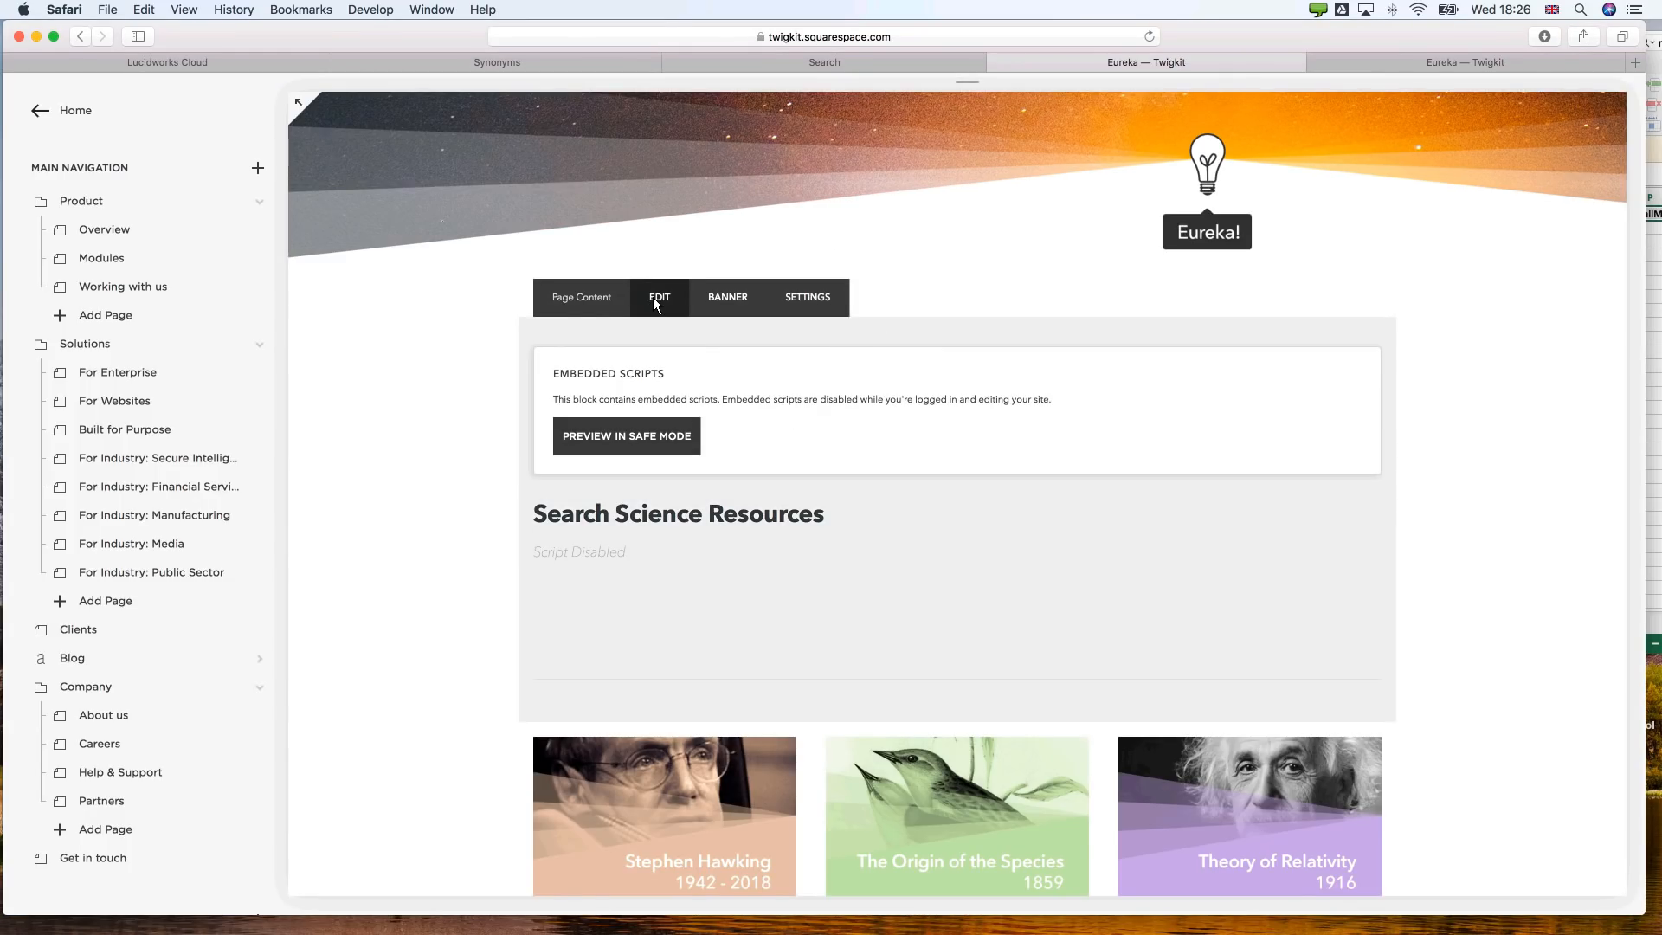
pyautogui.click(658, 297)
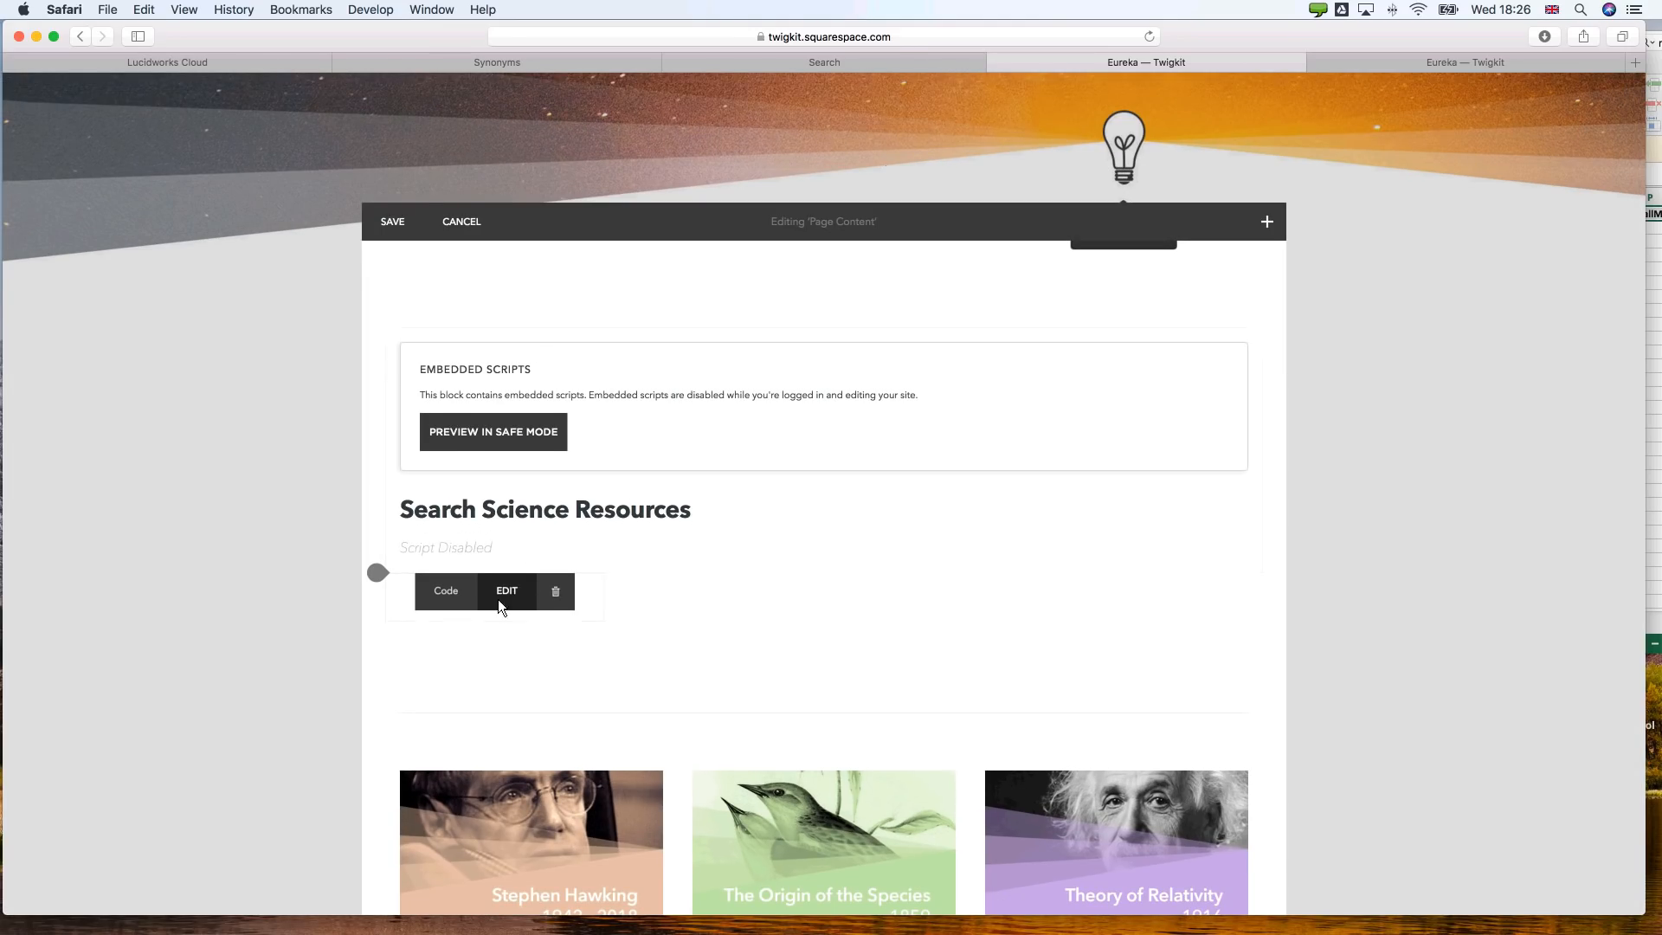
pyautogui.click(506, 645)
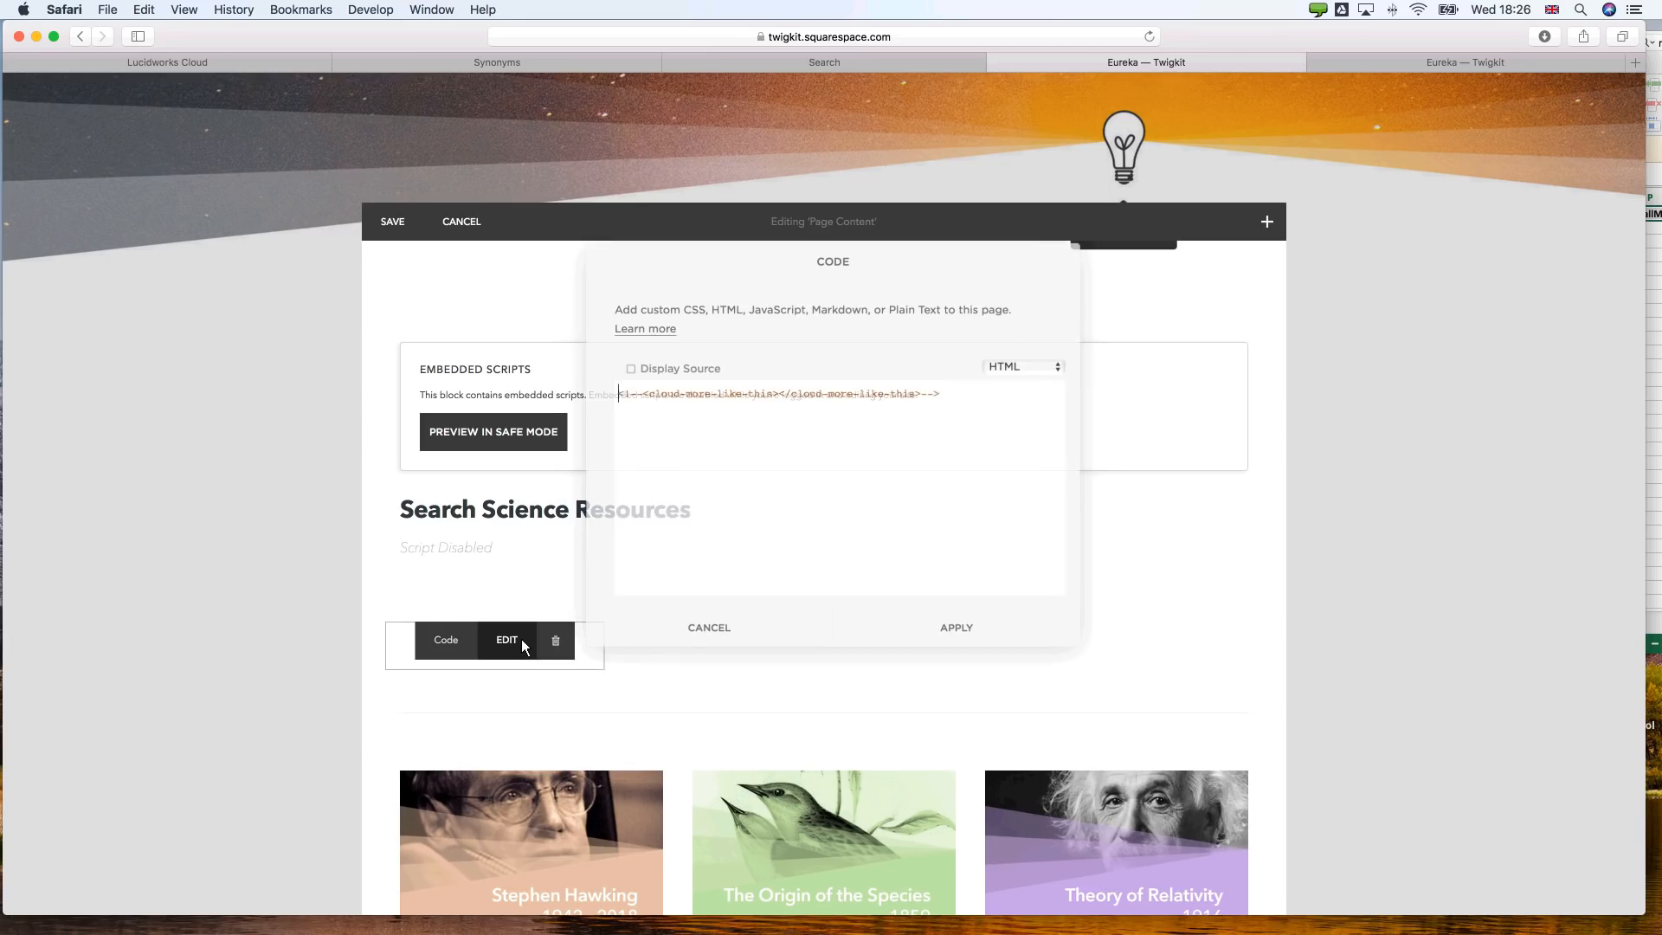
pyautogui.press('BackSpace')
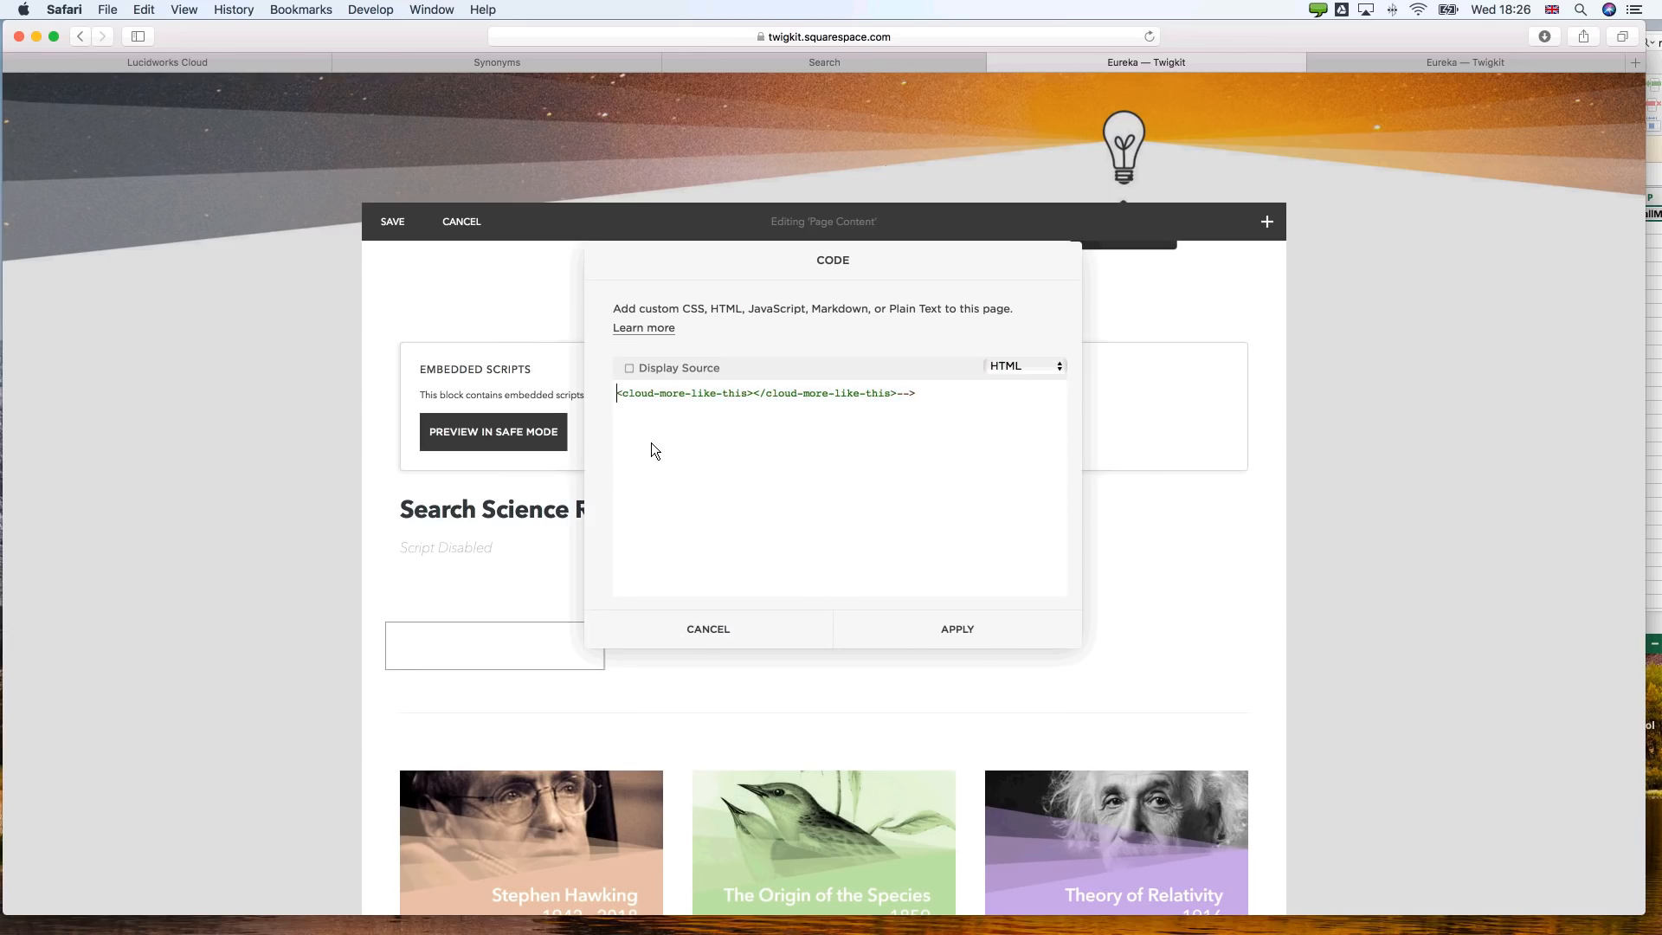
pyautogui.press('super+Right')
pyautogui.press('BackSpace')
pyautogui.press('BackSpace')
pyautogui.press('BackSpace')
pyautogui.click(955, 631)
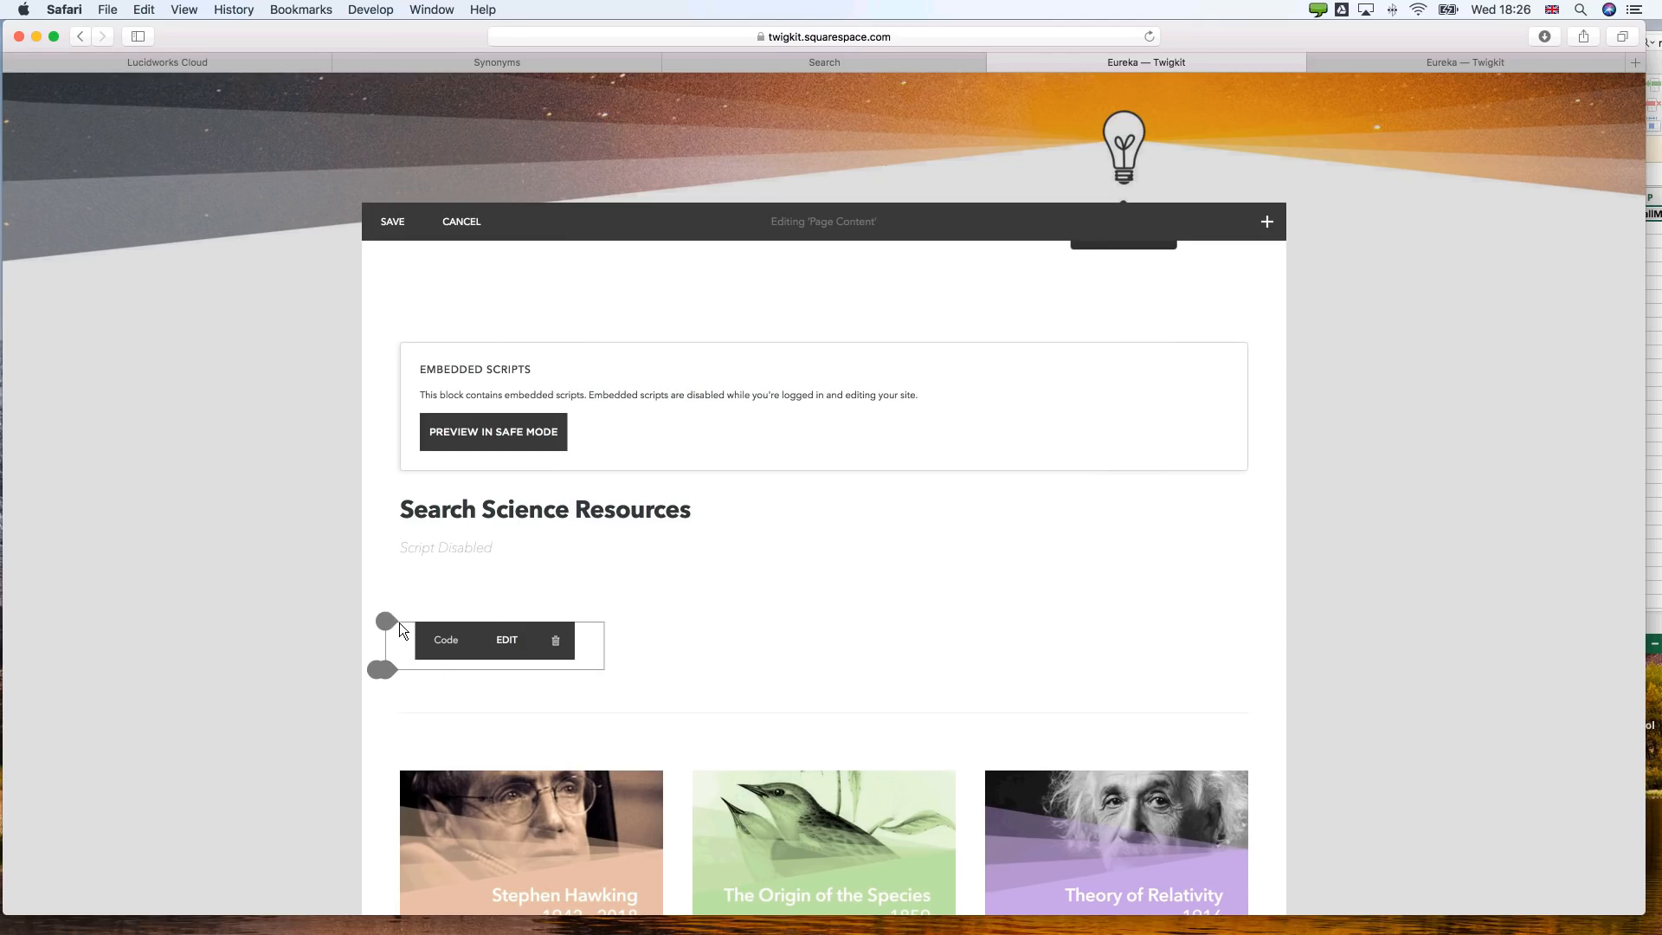
# Move the cloud-more-like-this code block to full width between the search box and the facets and results, and save the page content.
pyautogui.moveTo(400, 604); pyautogui.dragTo(516, 547)
pyautogui.moveTo(438, 563)
pyautogui.mouseDown()
pyautogui.moveTo(429, 620)
pyautogui.moveTo(434, 500)
pyautogui.moveTo(440, 568)
pyautogui.mouseUp()
pyautogui.click(391, 222)
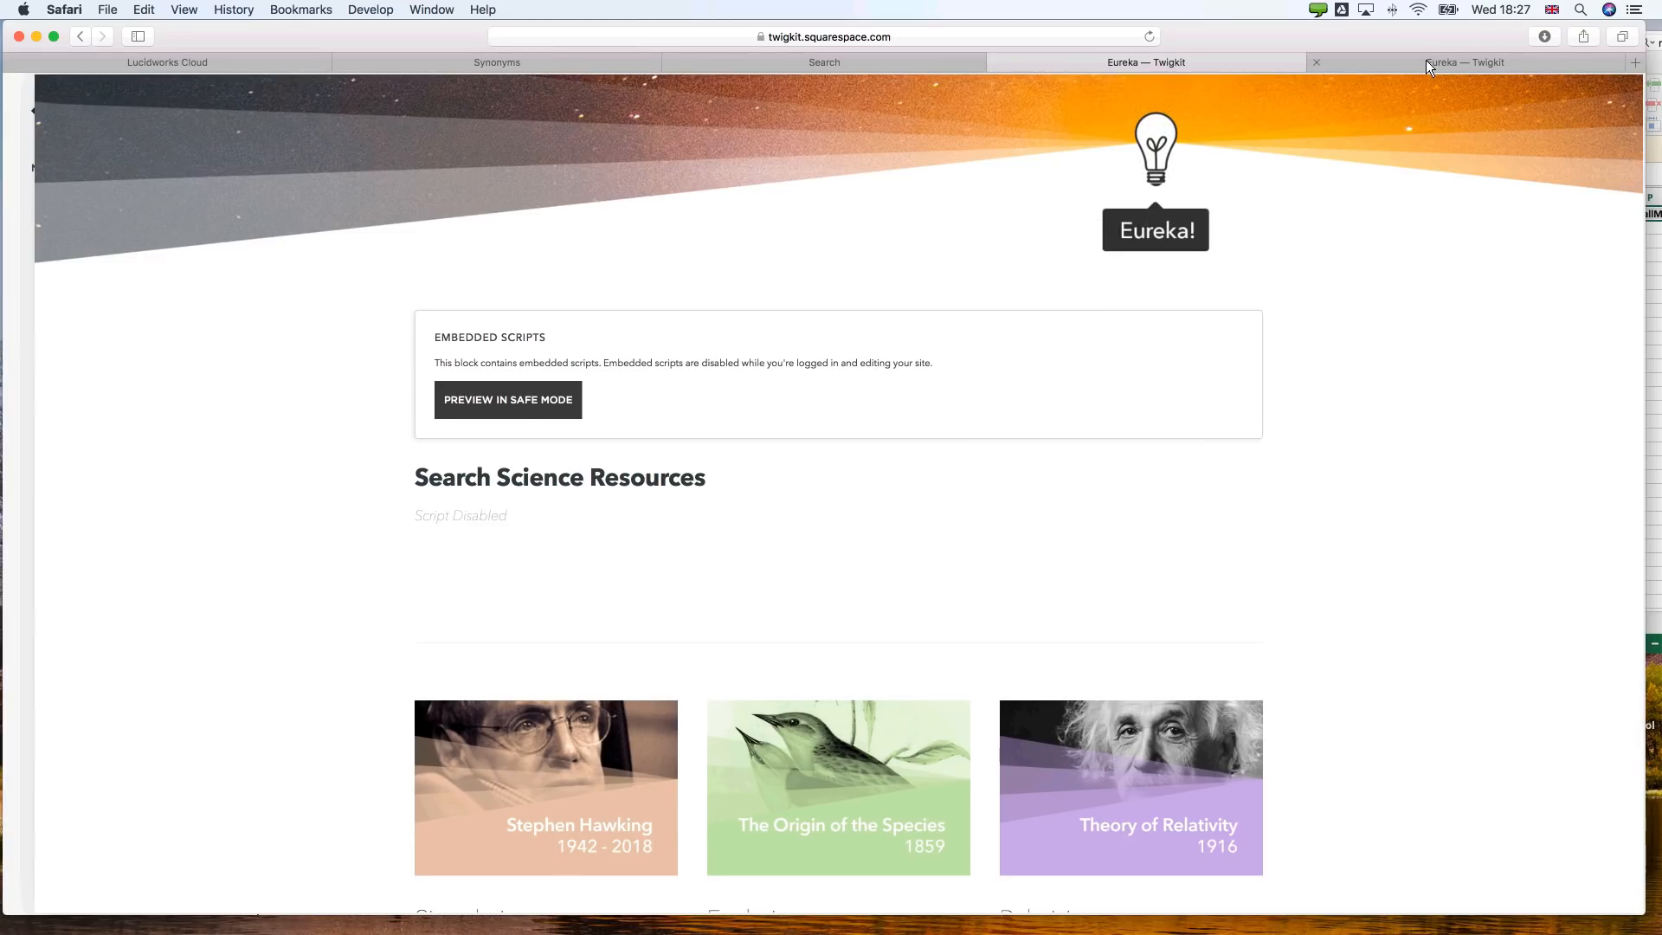
# Search for "einstein" on the live Eureka page to view the Similar Results module, and switch to Microsoft PowerPoint.
pyautogui.click(1426, 60)
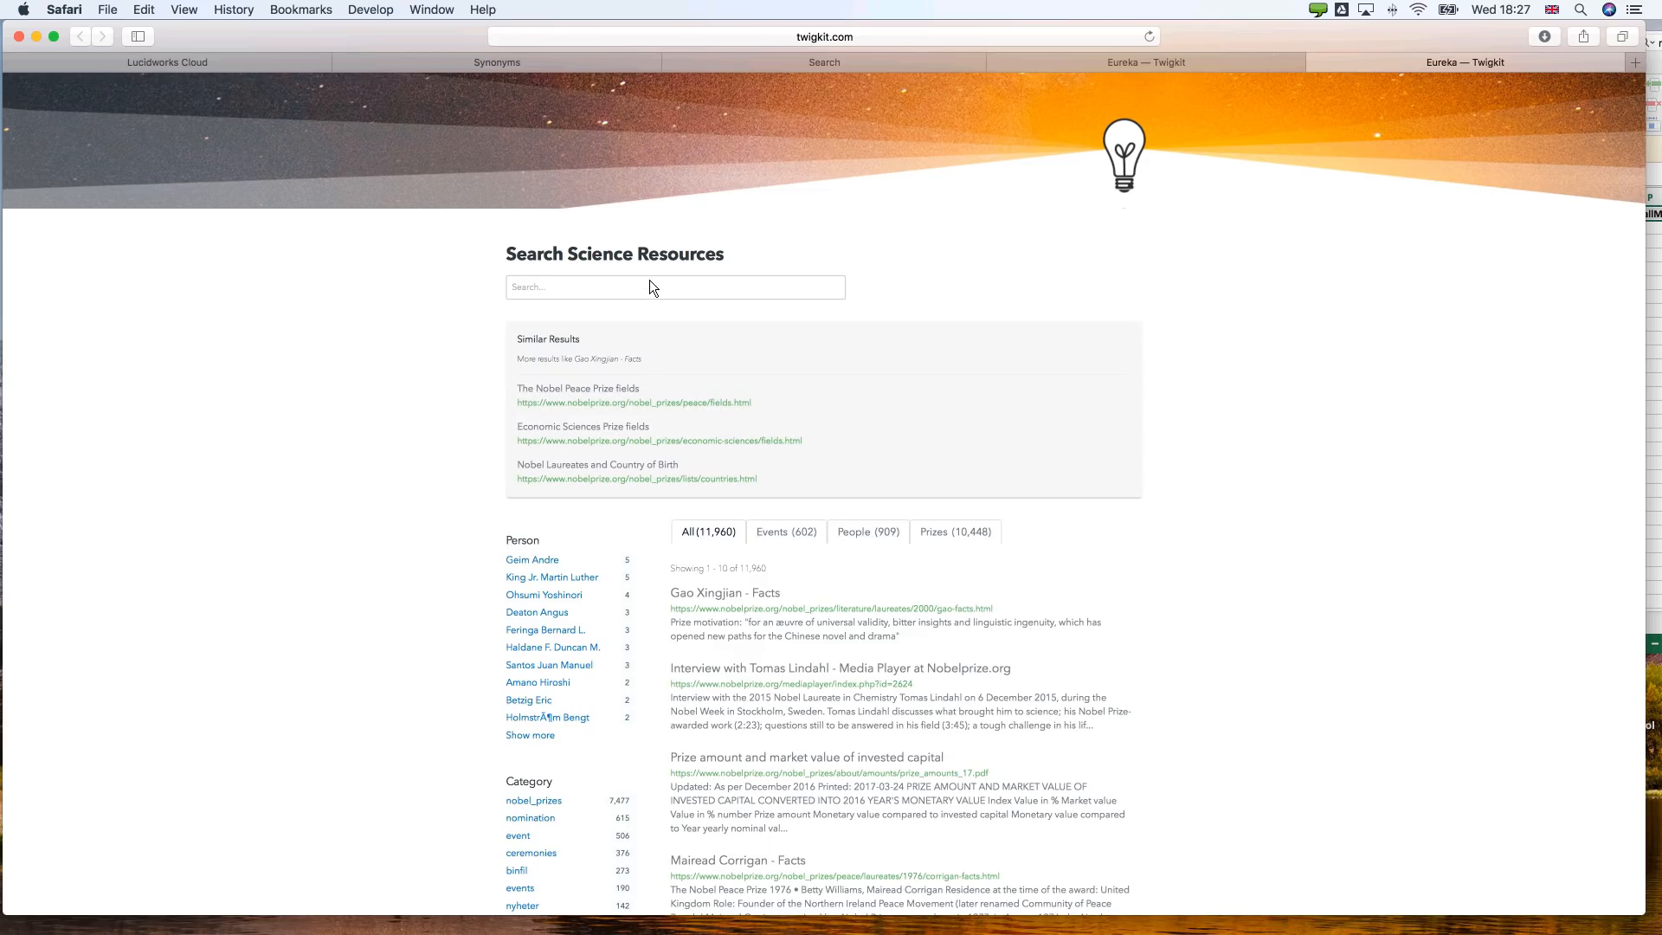
pyautogui.write('einstein')
pyautogui.press('Return')
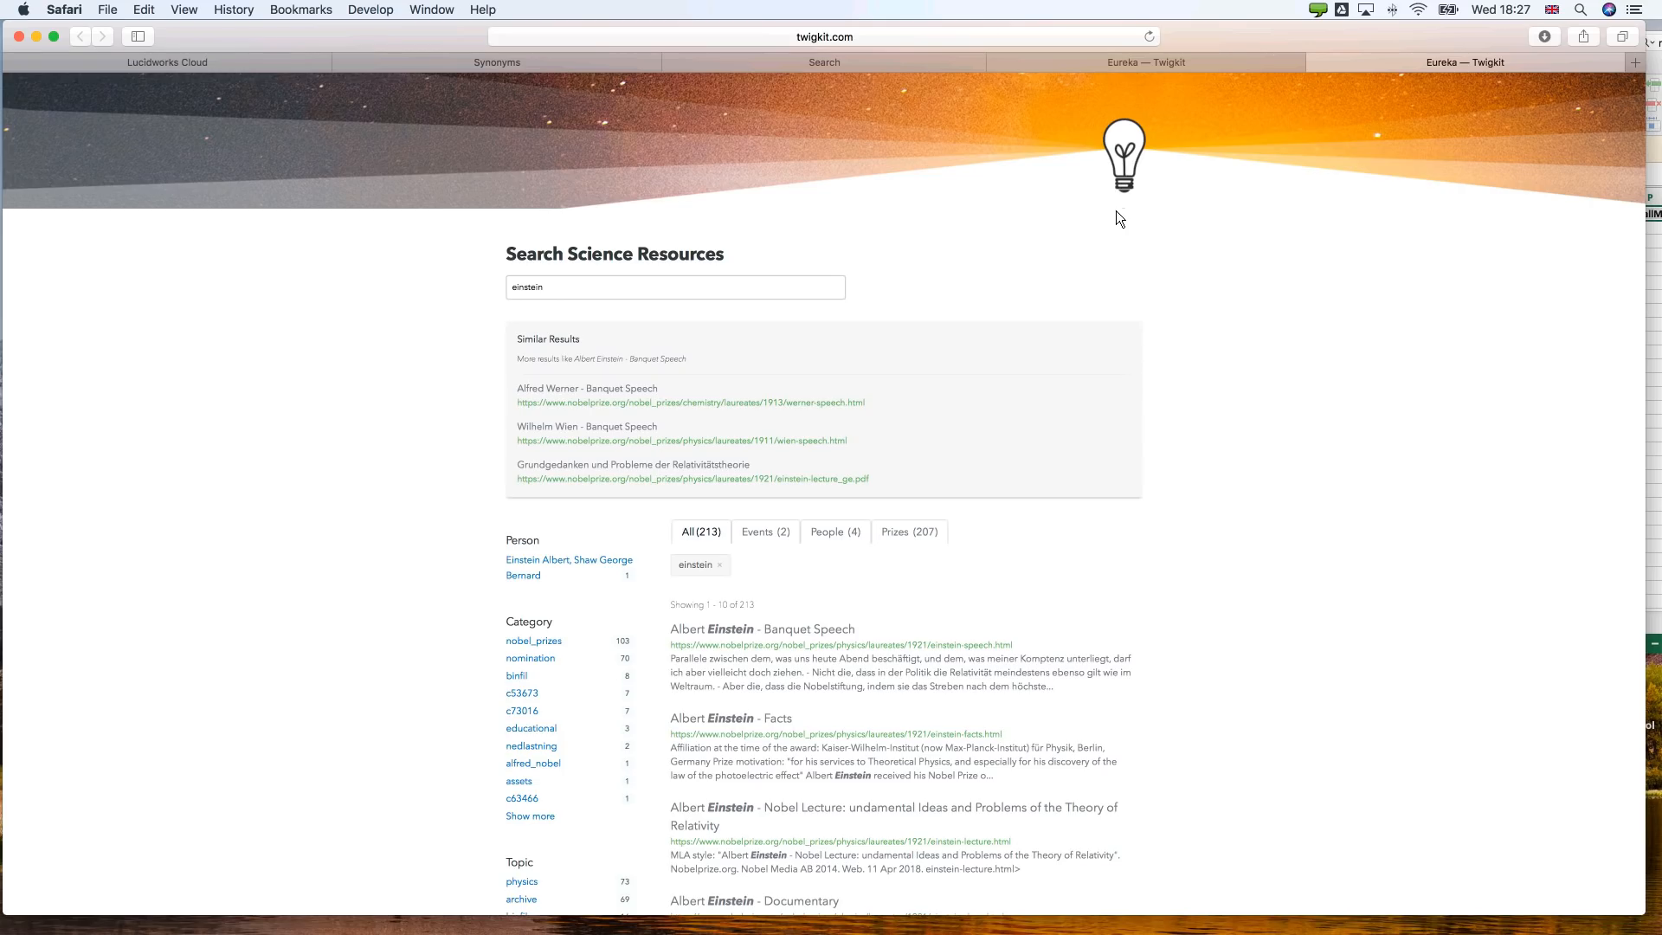
pyautogui.press('cmd+Tab')
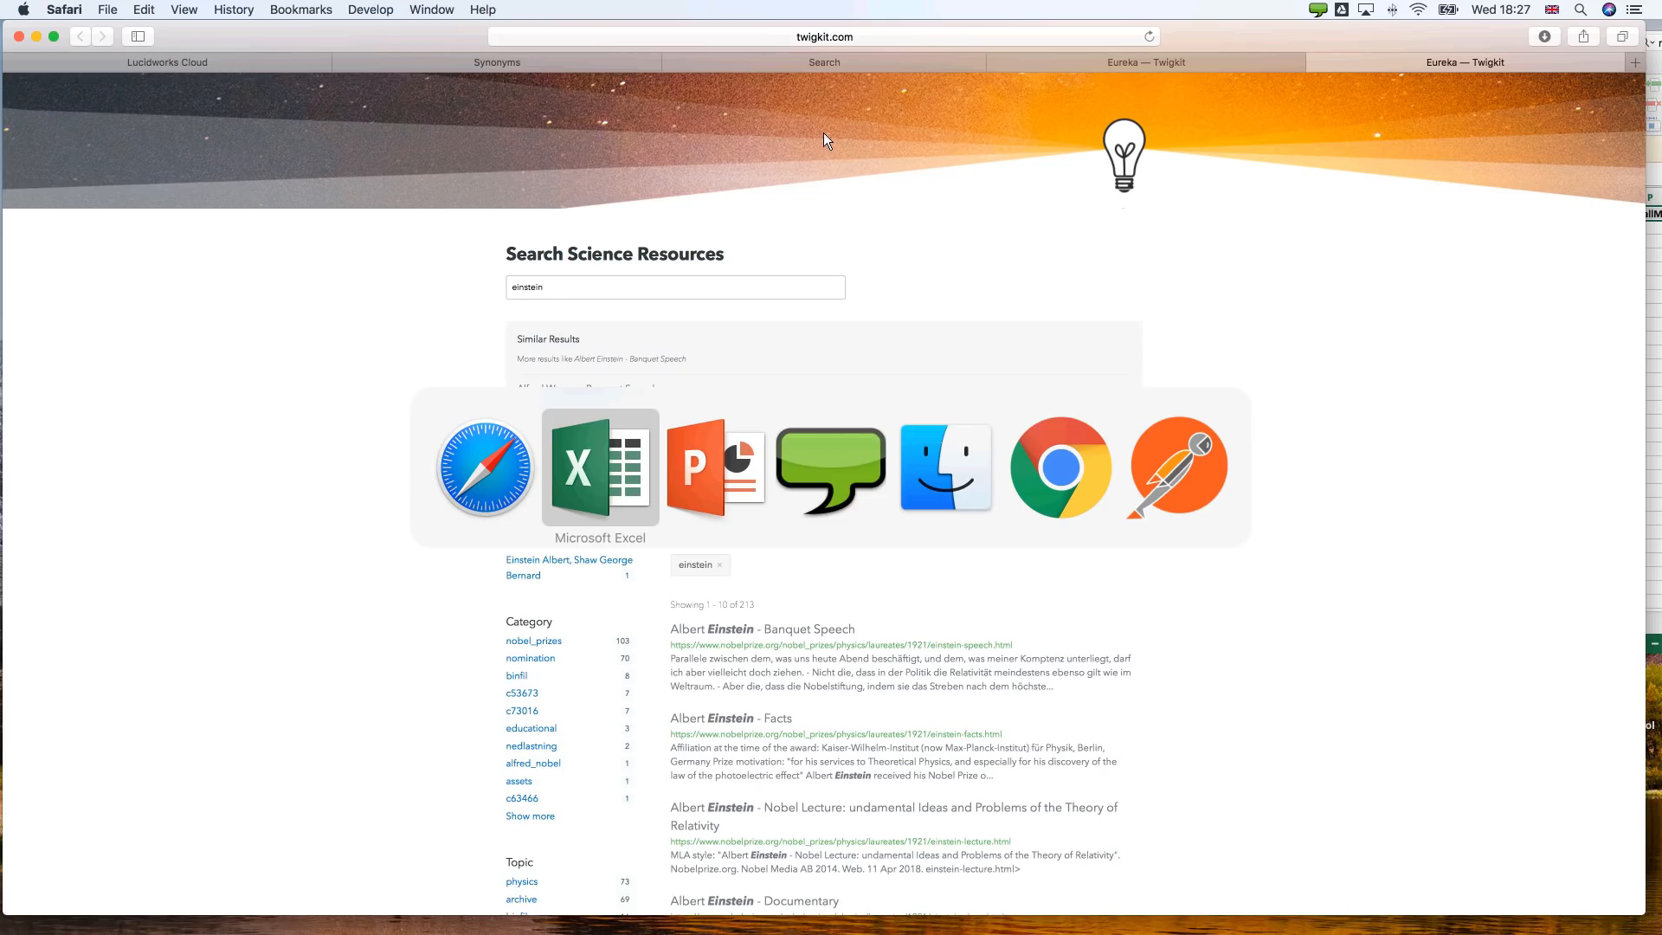
pyautogui.press('super+Tab')
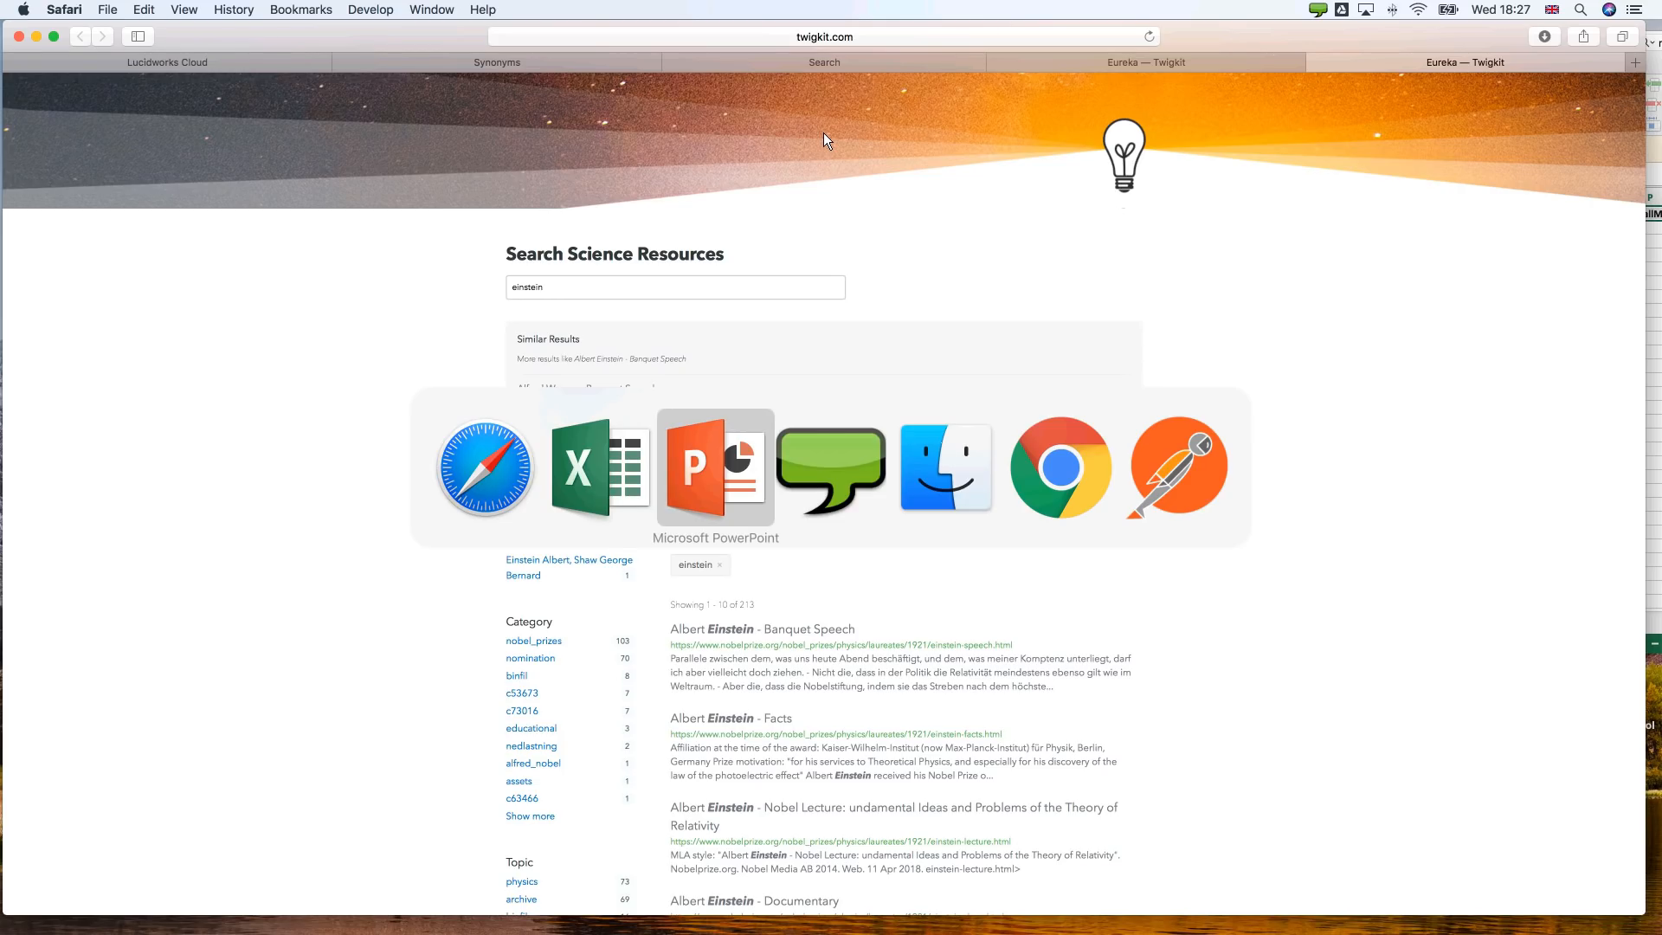
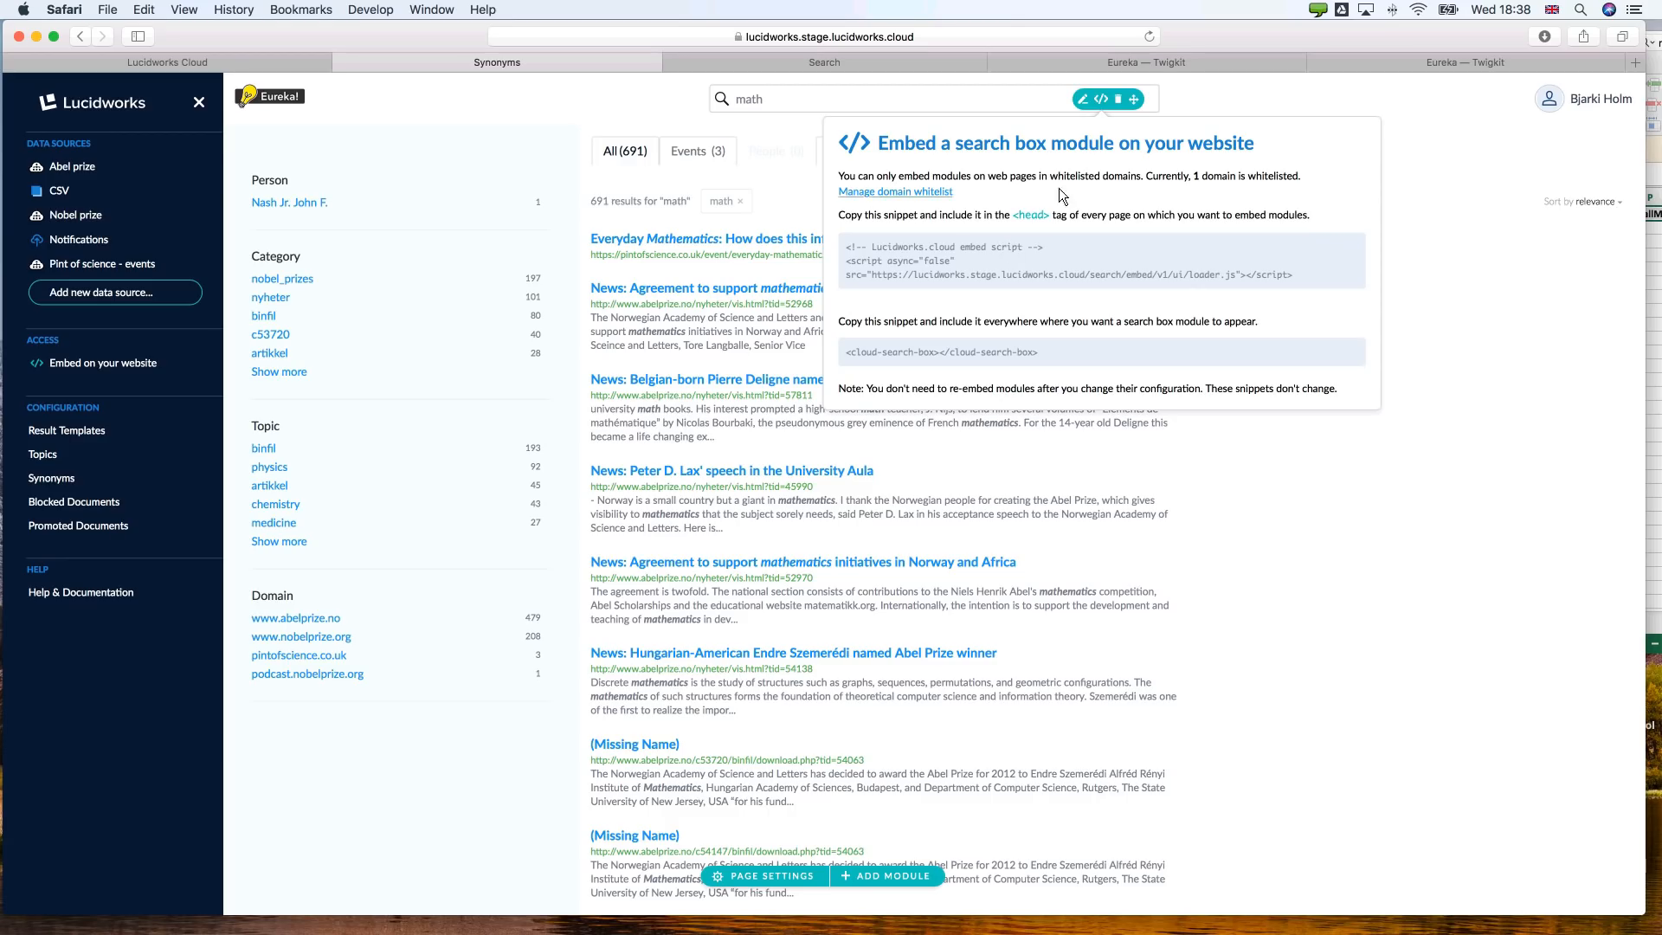
# Review the Notifications push endpoint's connection information and API key settings, and the data source types that can be added.
pyautogui.click(116, 264)
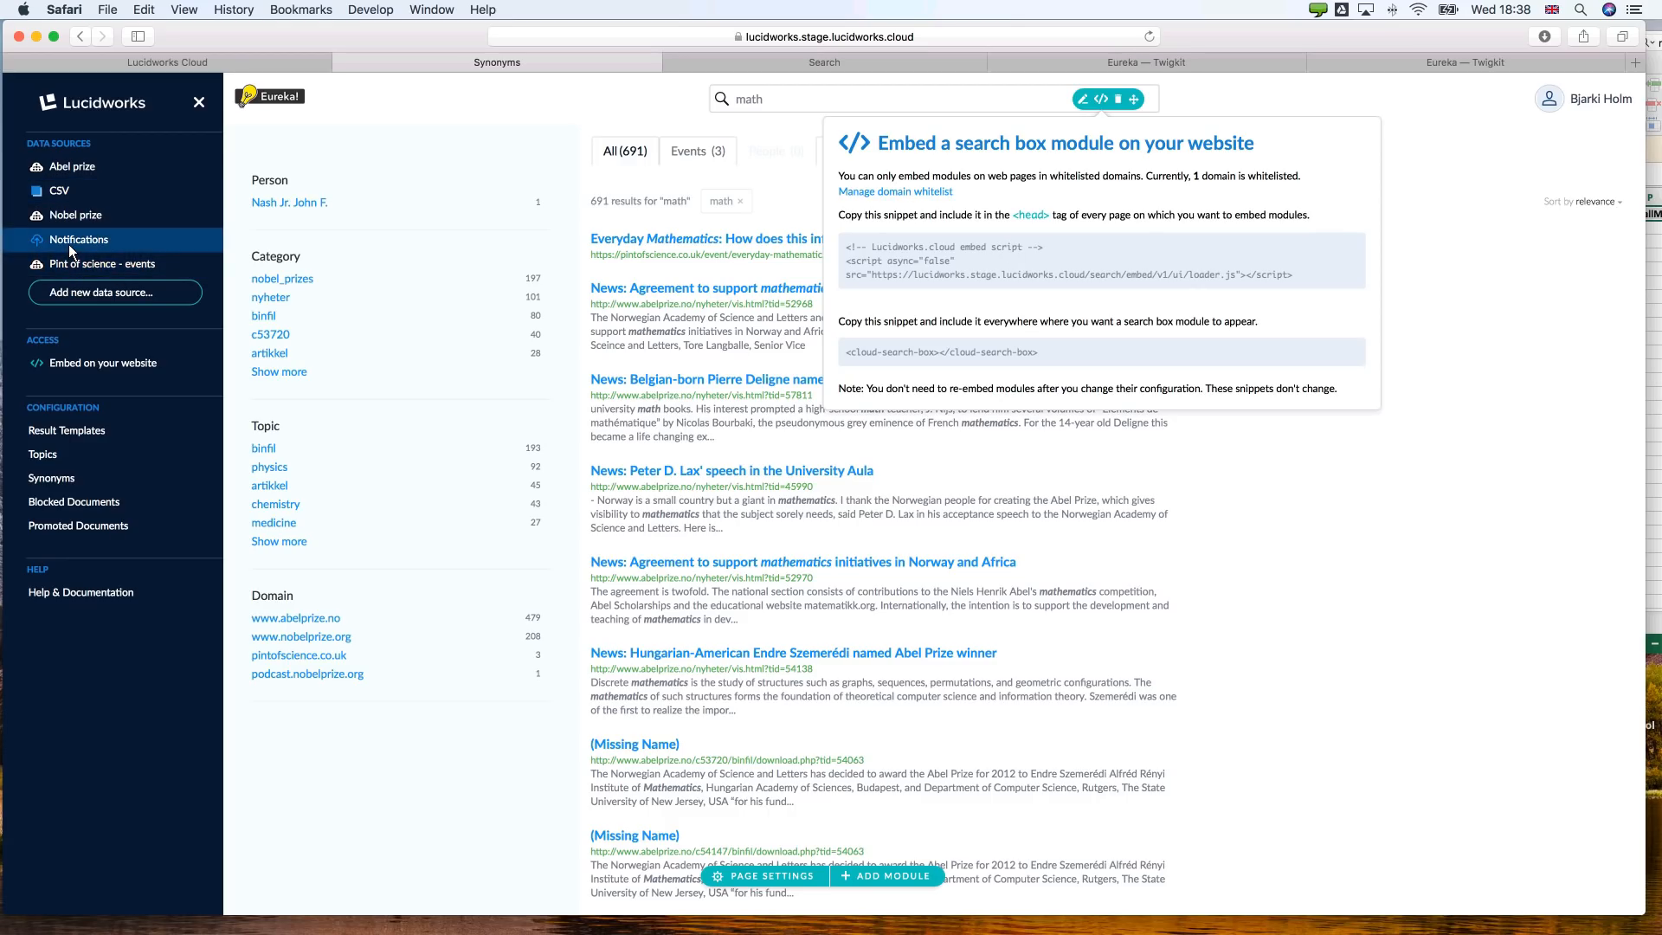
pyautogui.click(70, 244)
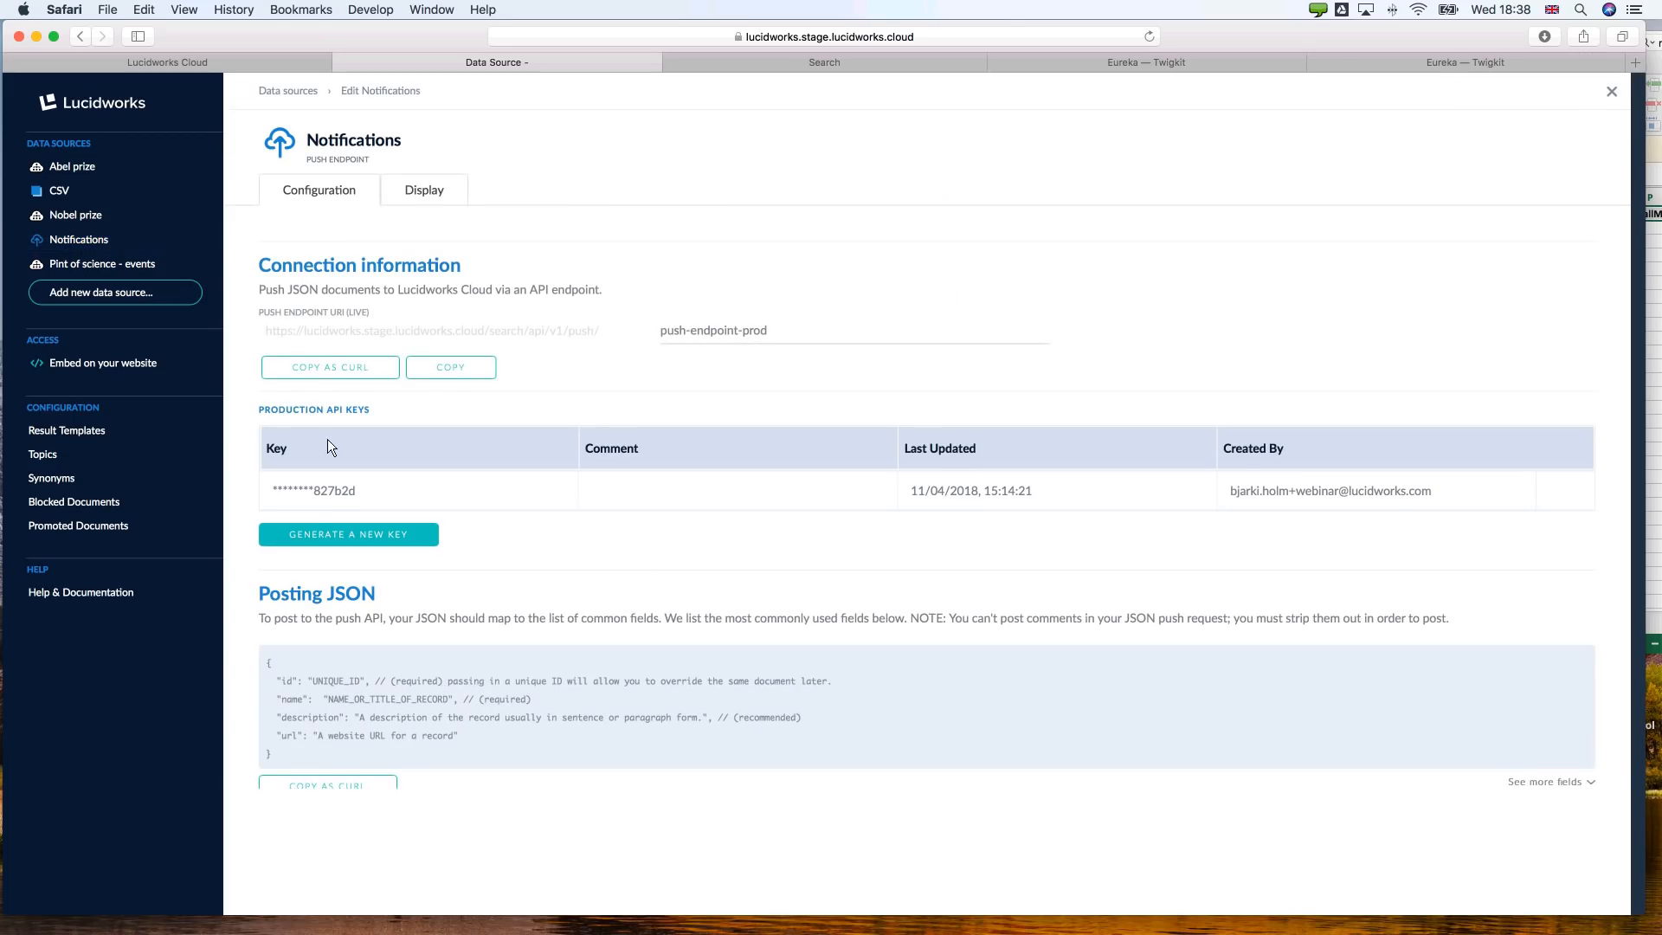
pyautogui.scroll(-1, 340, 523)
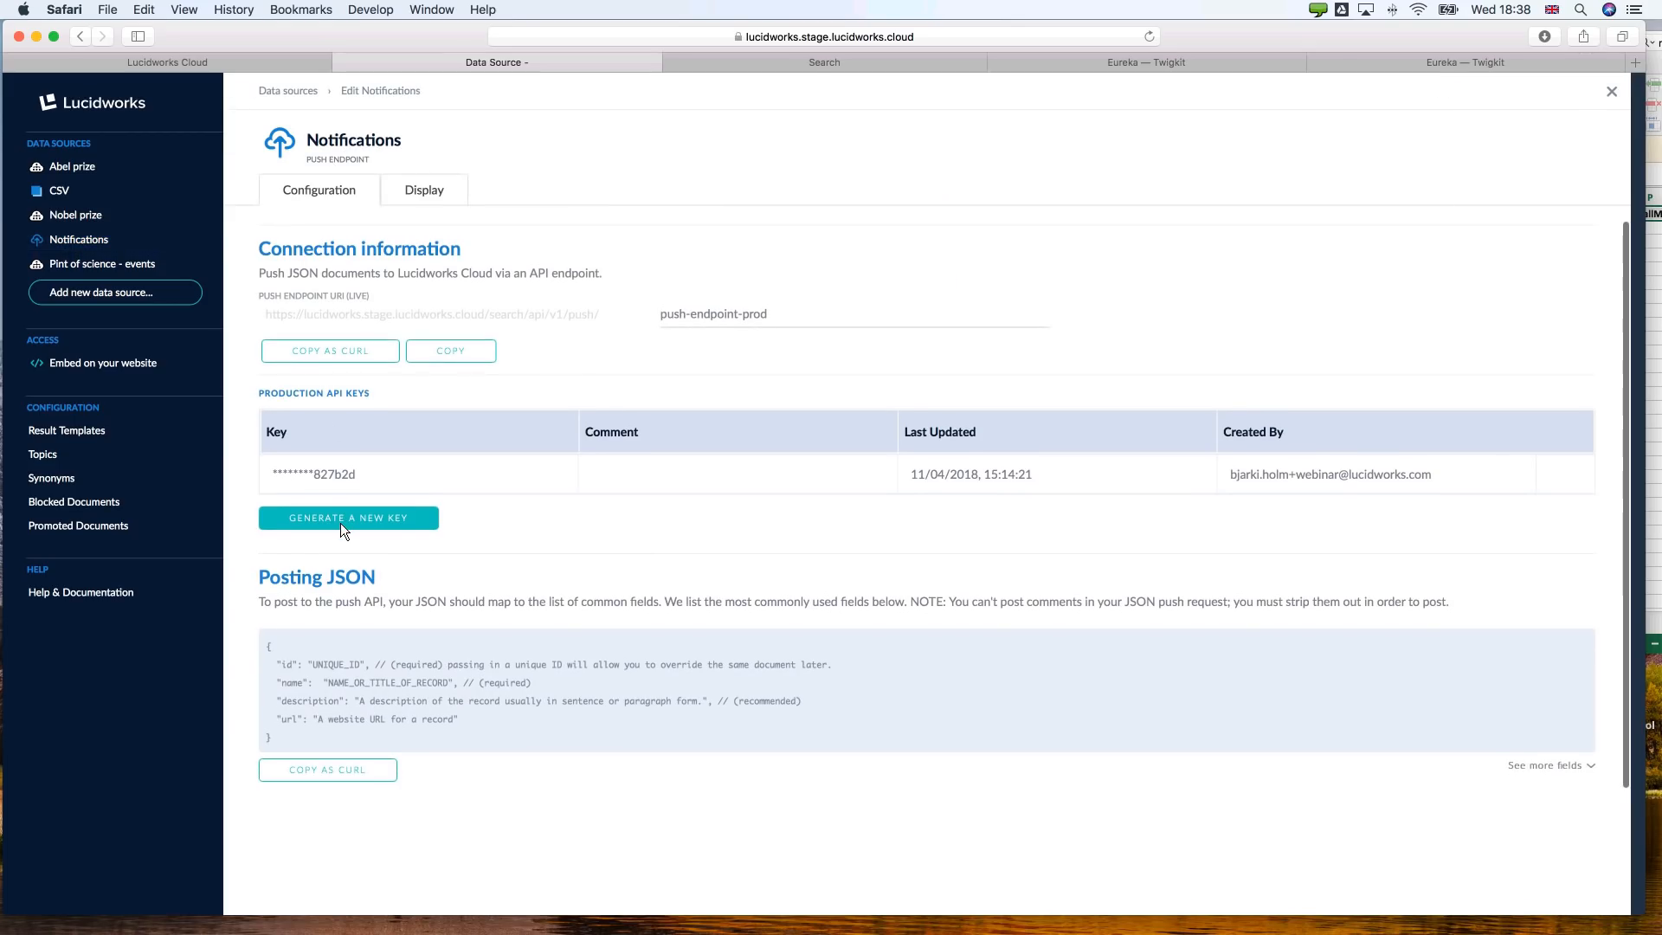
pyautogui.scroll(-1, 421, 330)
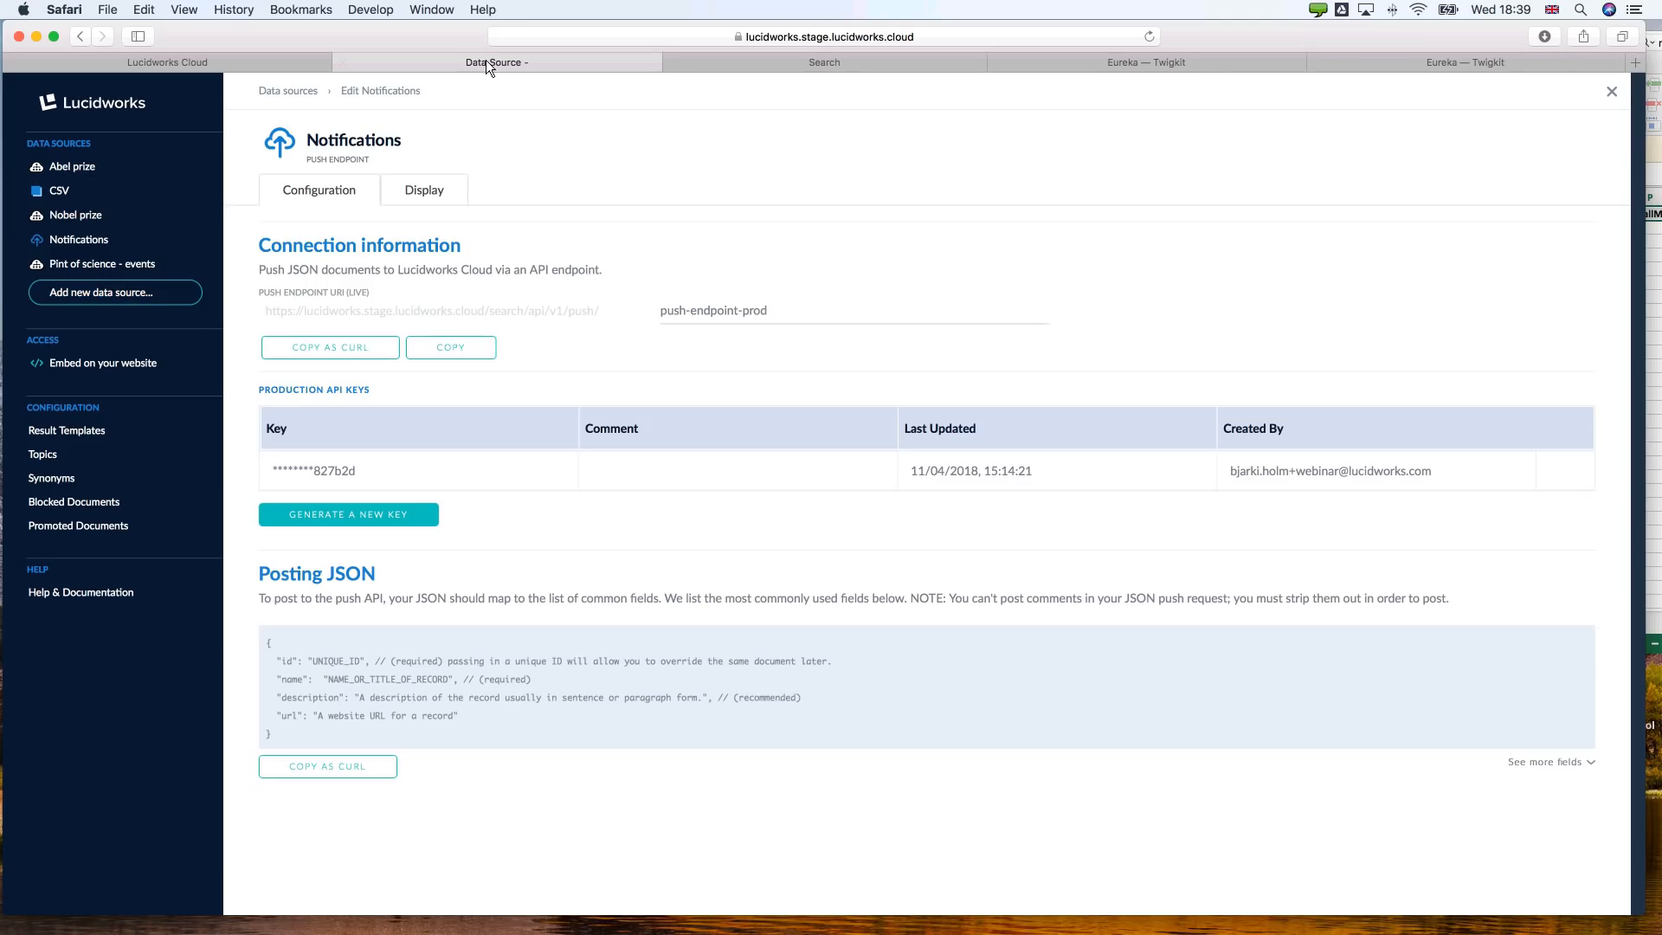
pyautogui.click(72, 301)
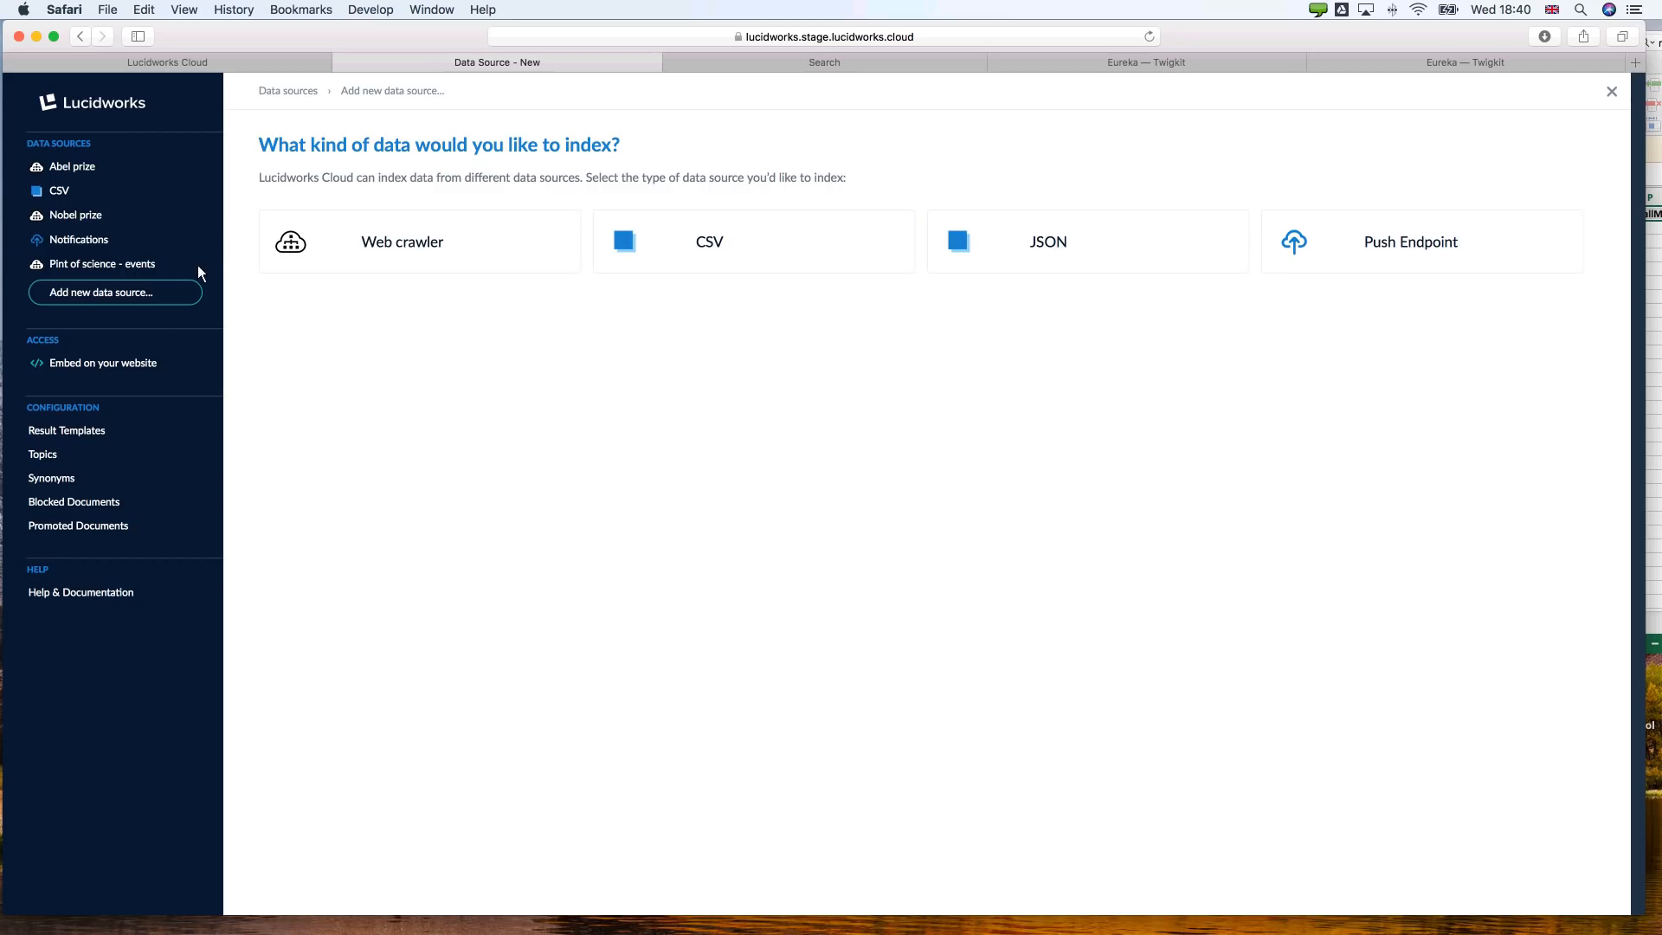
pyautogui.click(69, 240)
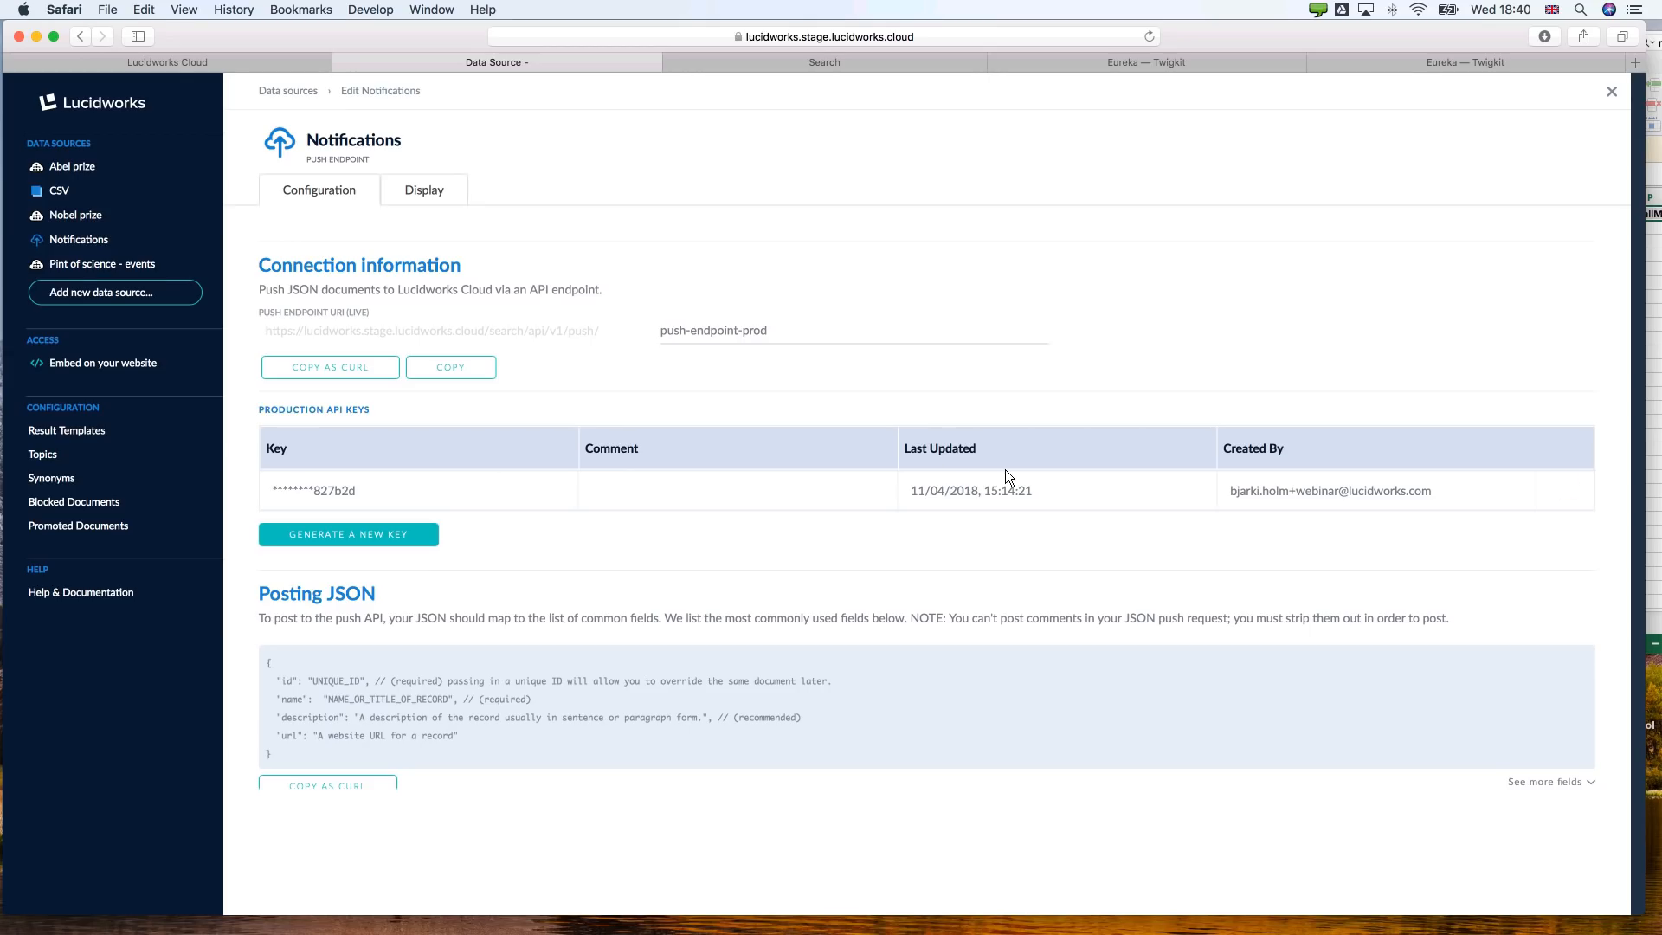
# Add a new Push Endpoint data source and generate a production API key for it.
pyautogui.click(91, 287)
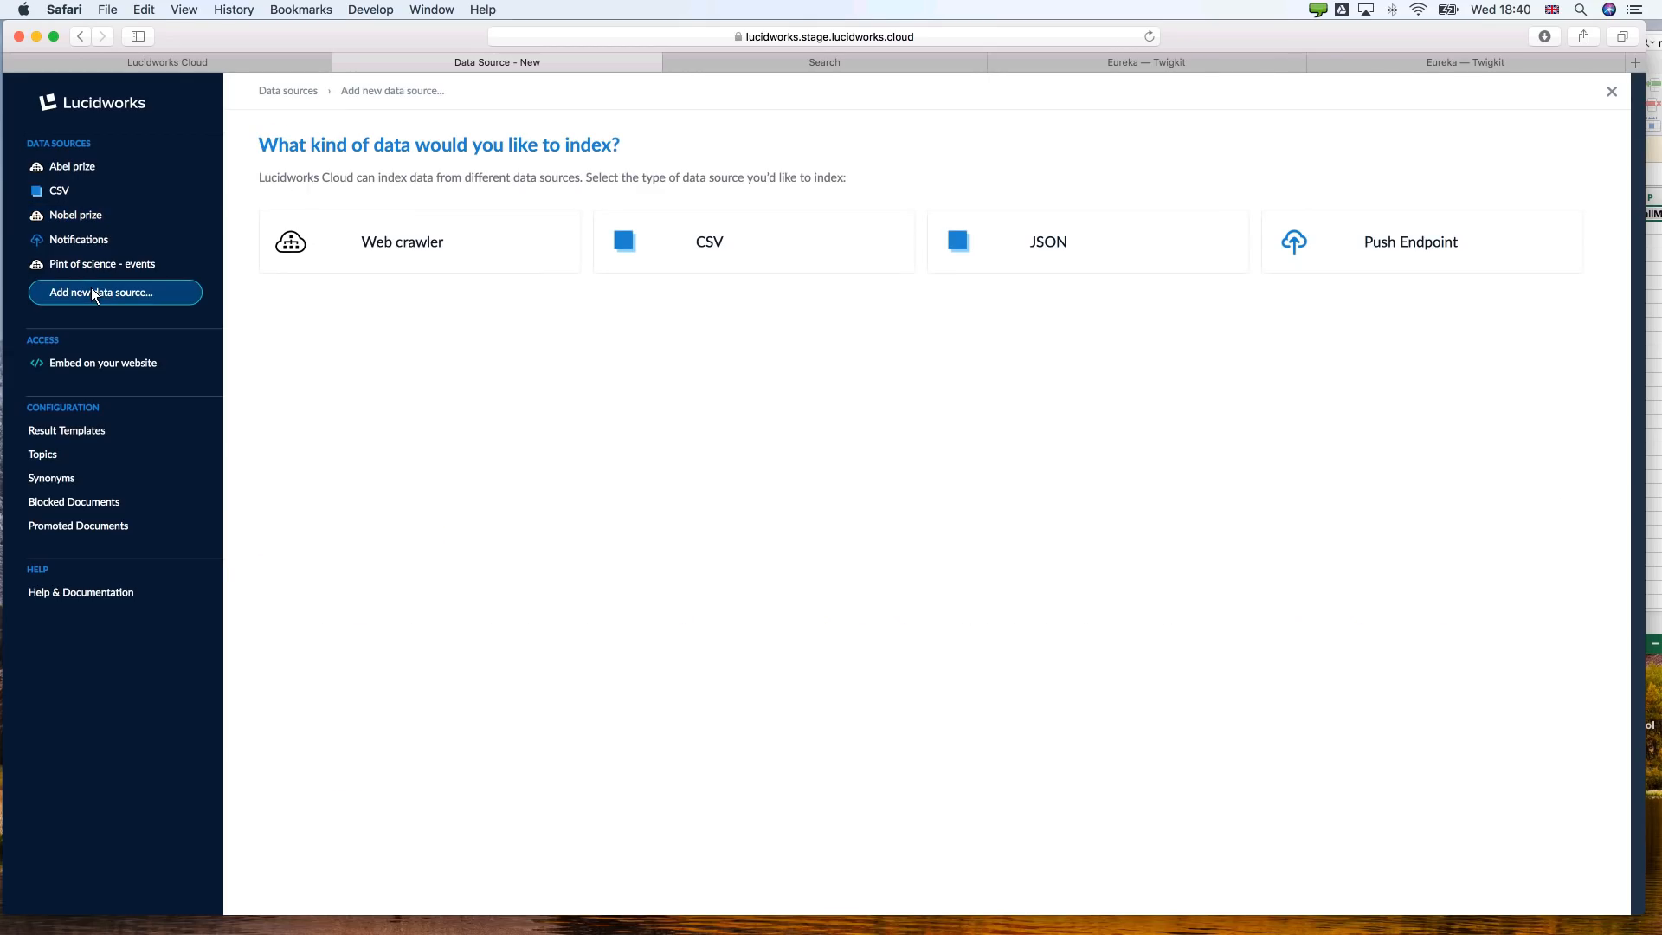
pyautogui.click(1375, 244)
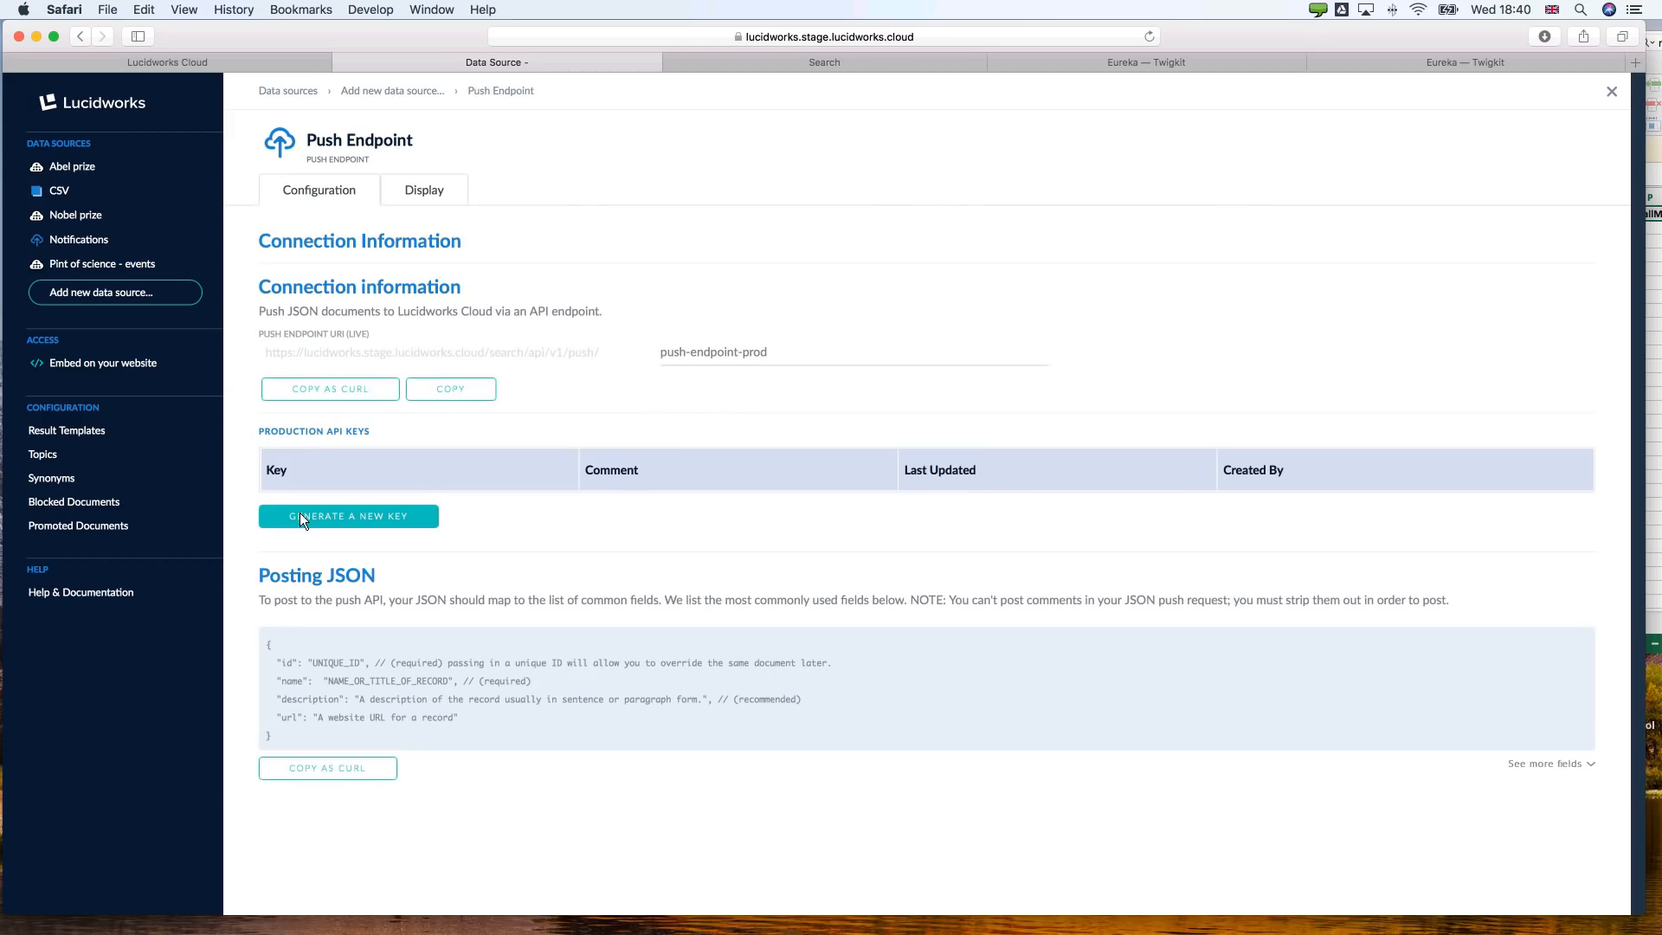
pyautogui.click(300, 515)
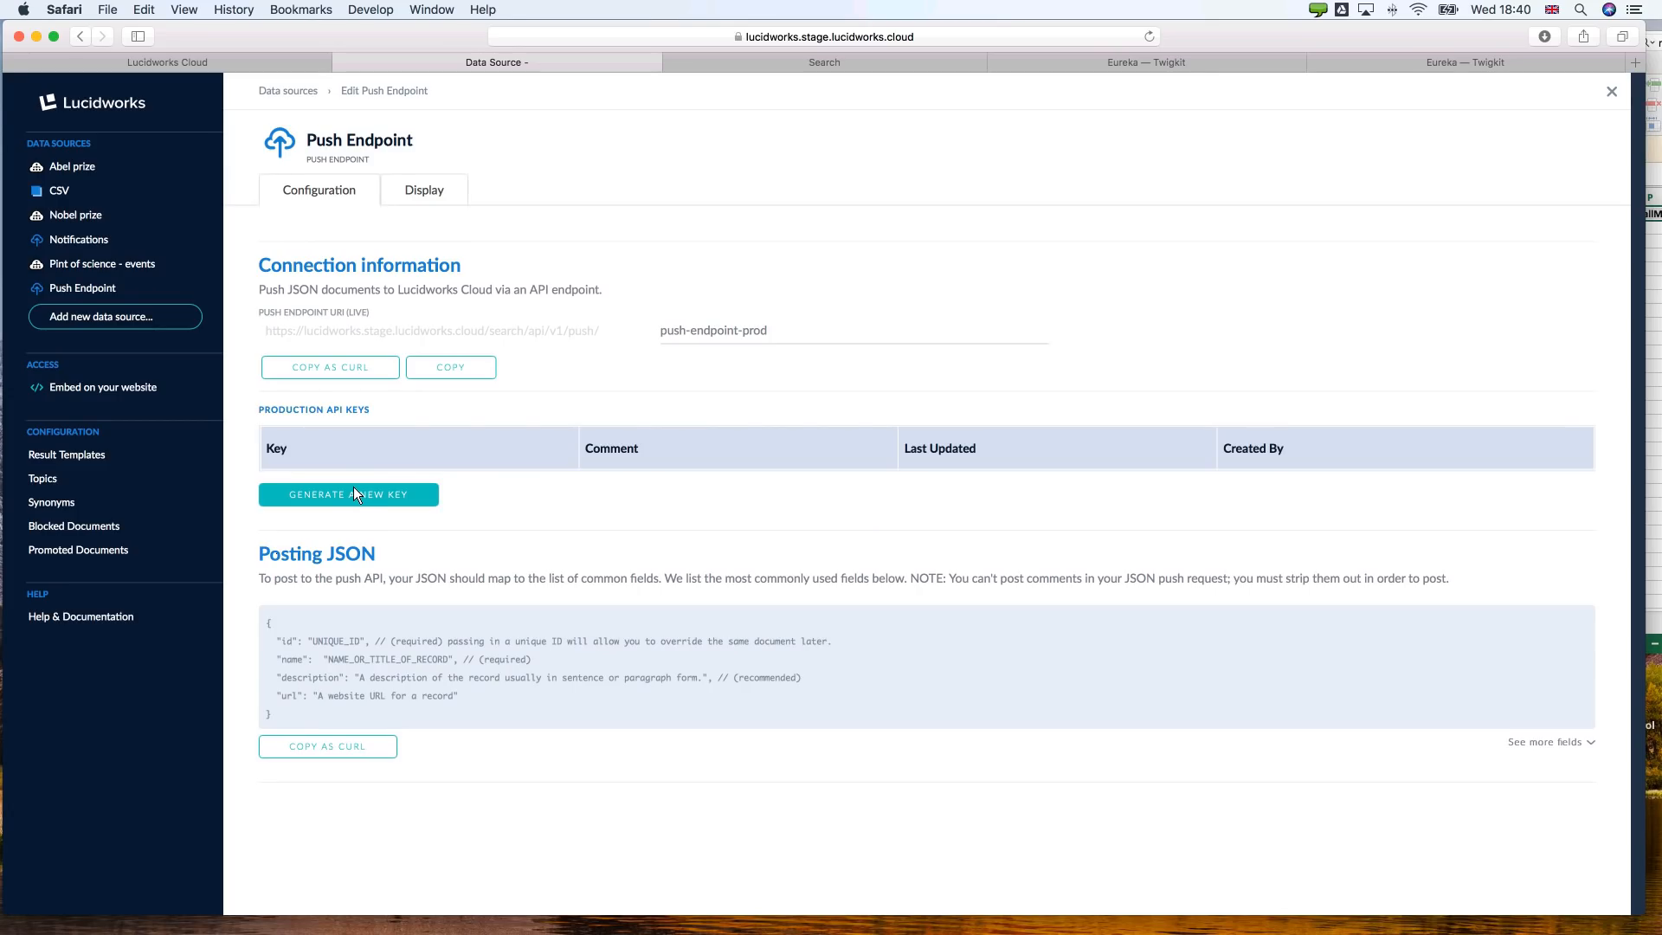
pyautogui.click(353, 494)
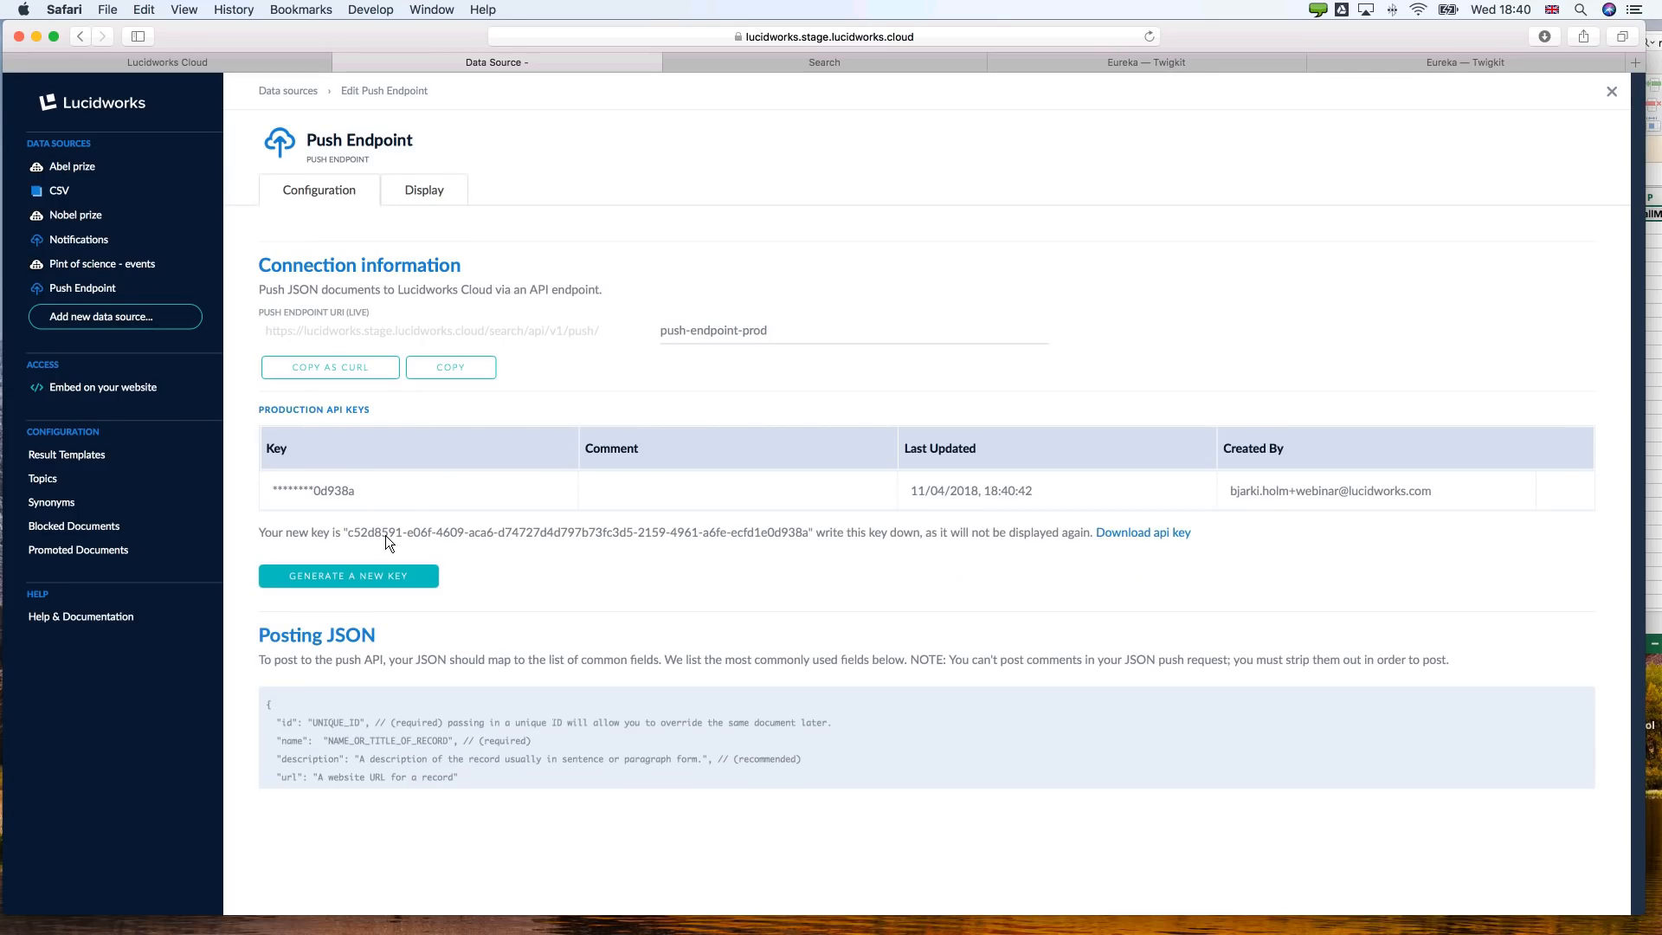
# Copy the newly generated API key and save the Push Endpoint data source.
pyautogui.moveTo(386, 535); pyautogui.dragTo(792, 533)
pyautogui.press('super+c')
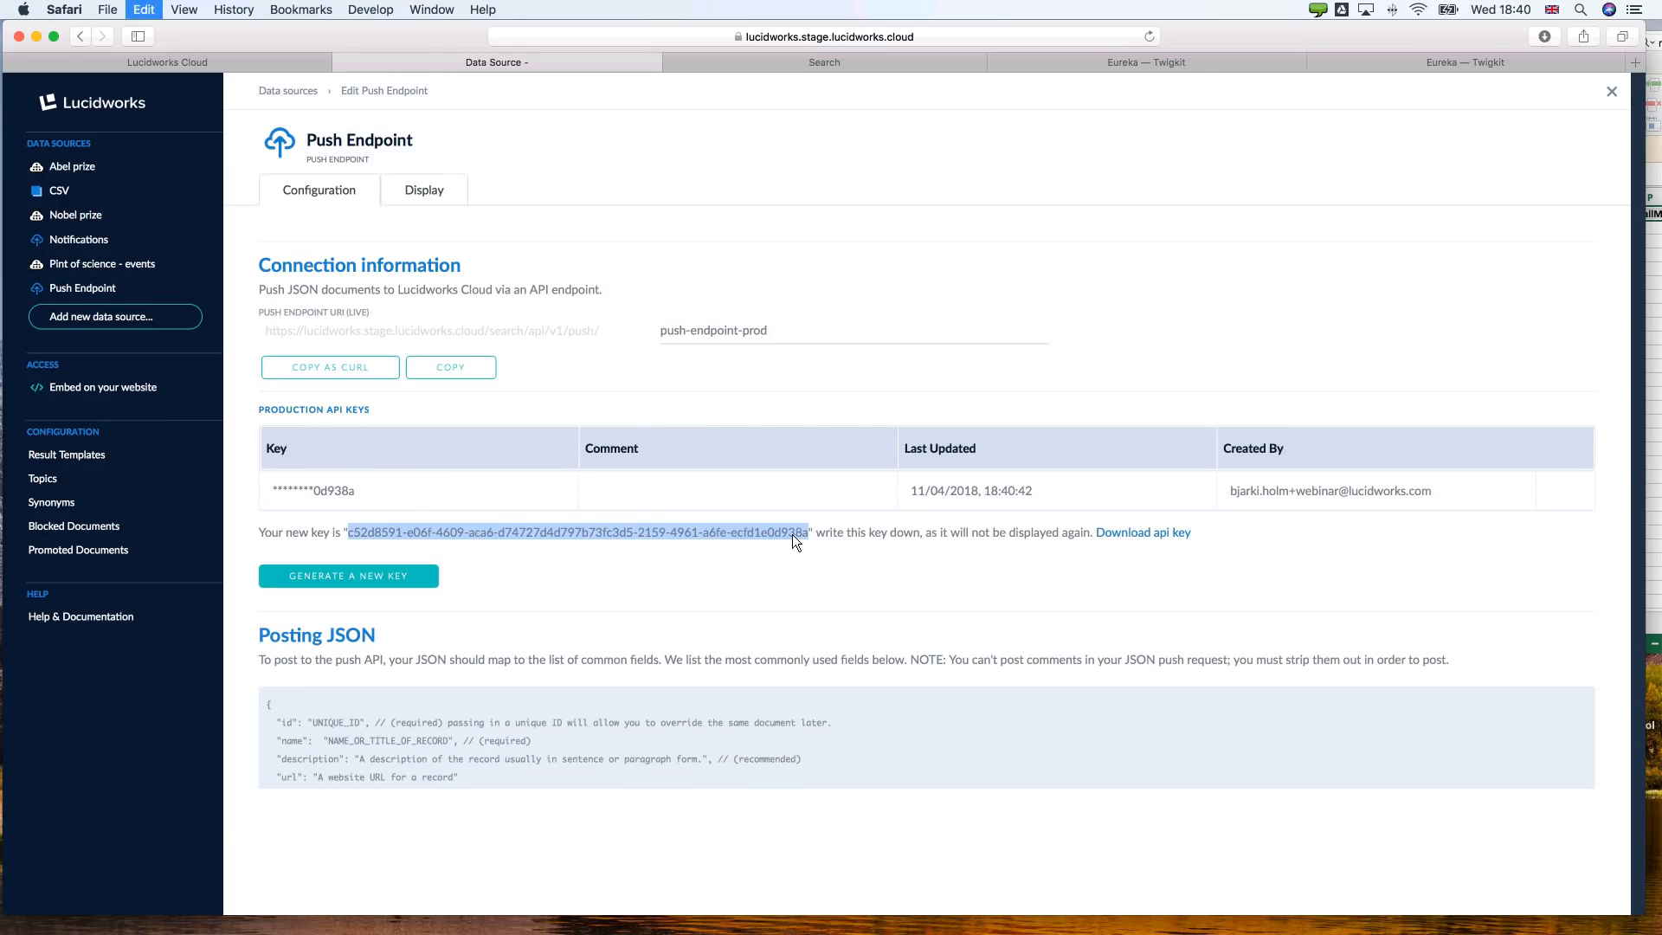
pyautogui.scroll(-5, 564, 643)
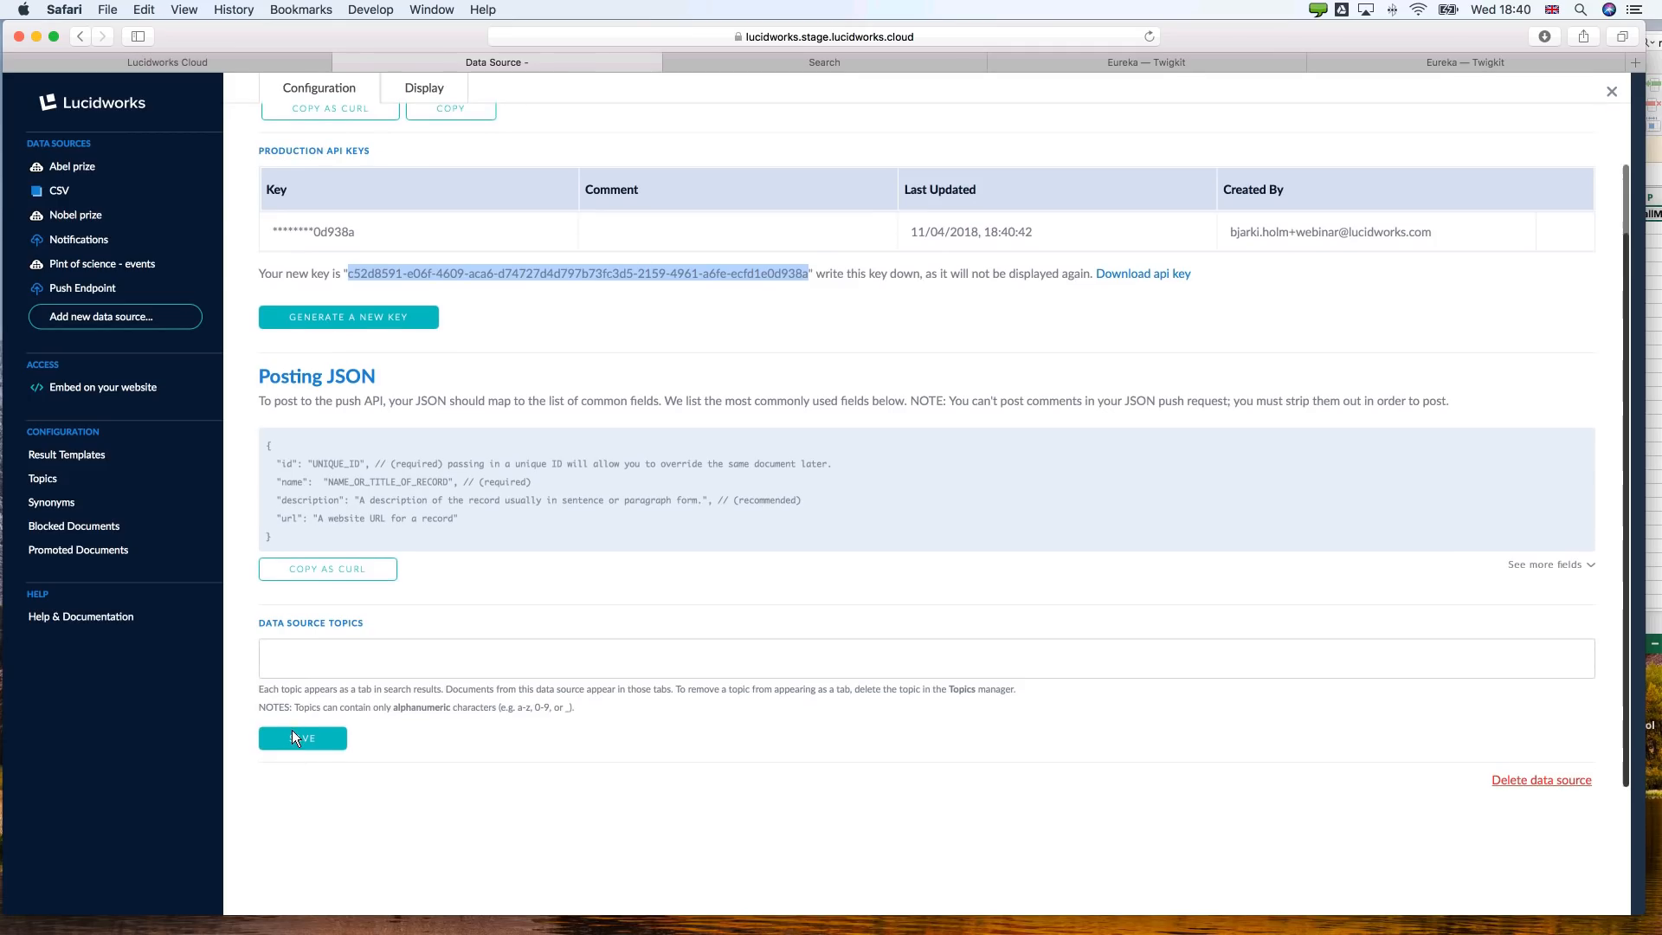
pyautogui.click(292, 738)
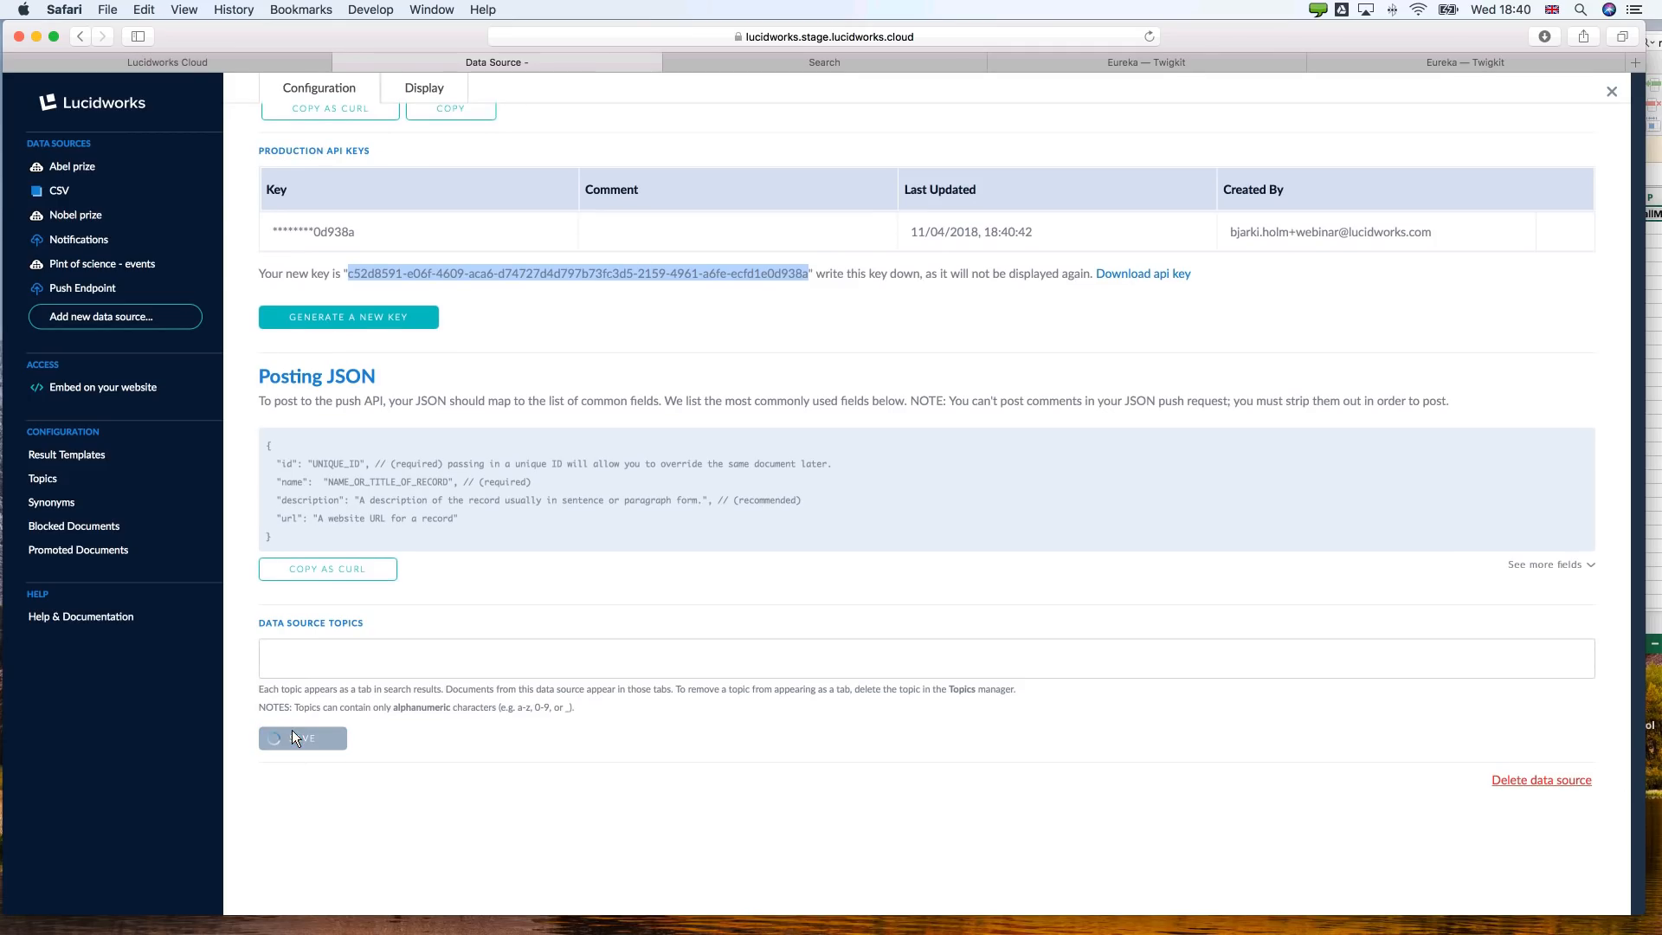
# Search for "newton" on the Eureka search page.
pyautogui.click(796, 62)
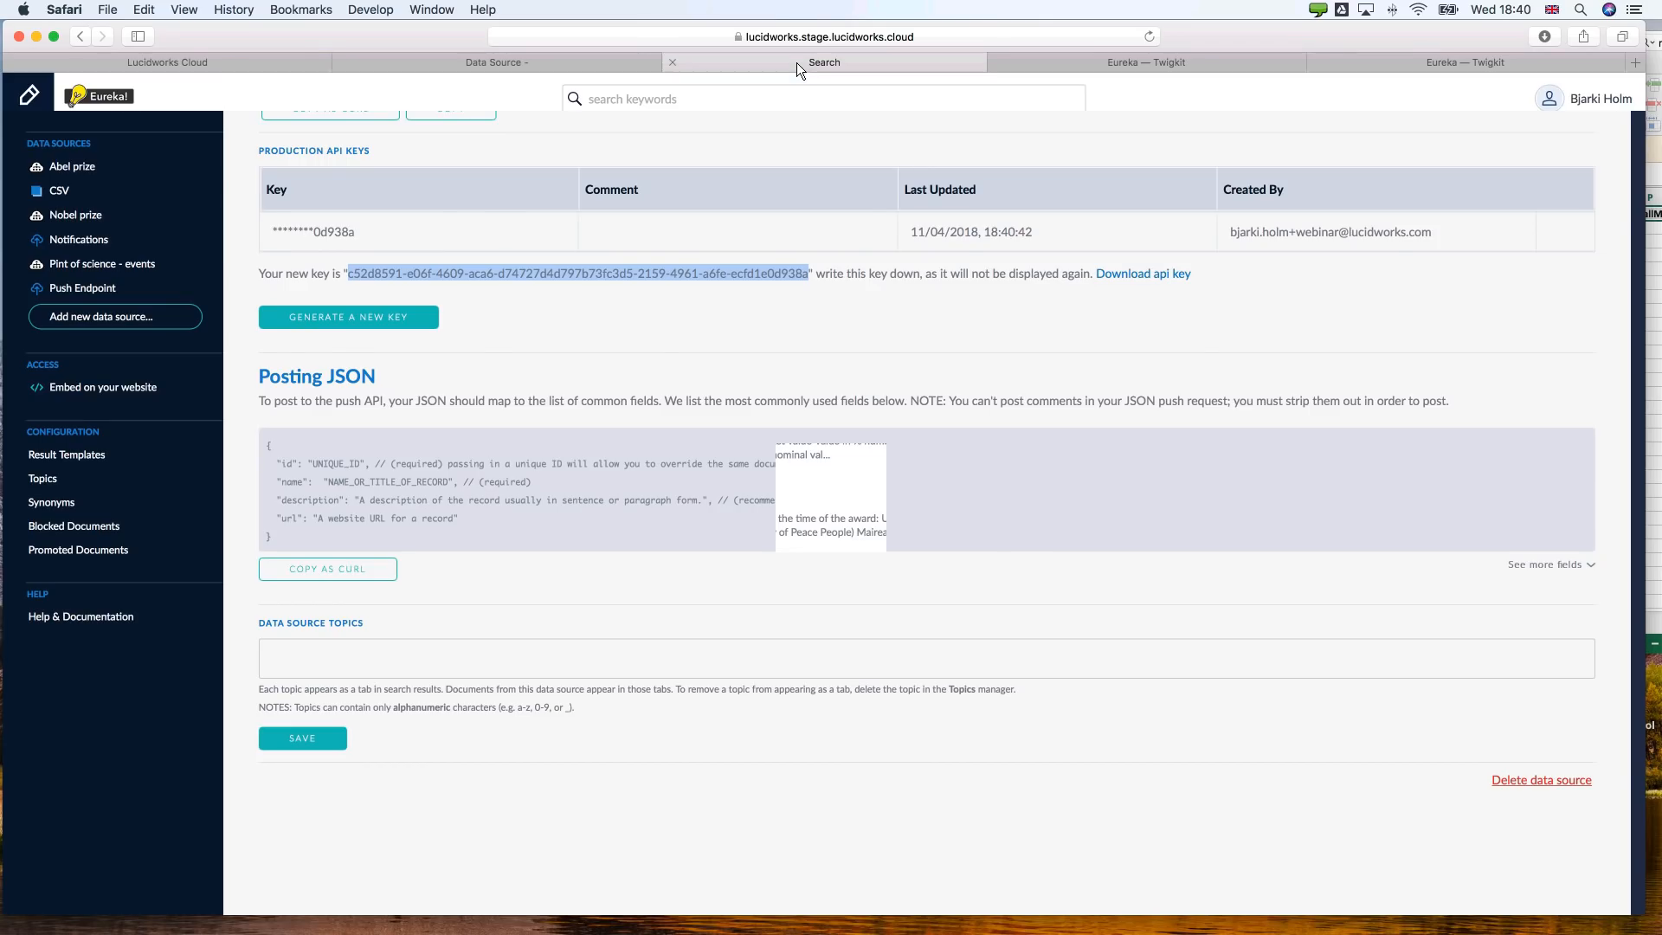
pyautogui.click(745, 101)
pyautogui.write('n')
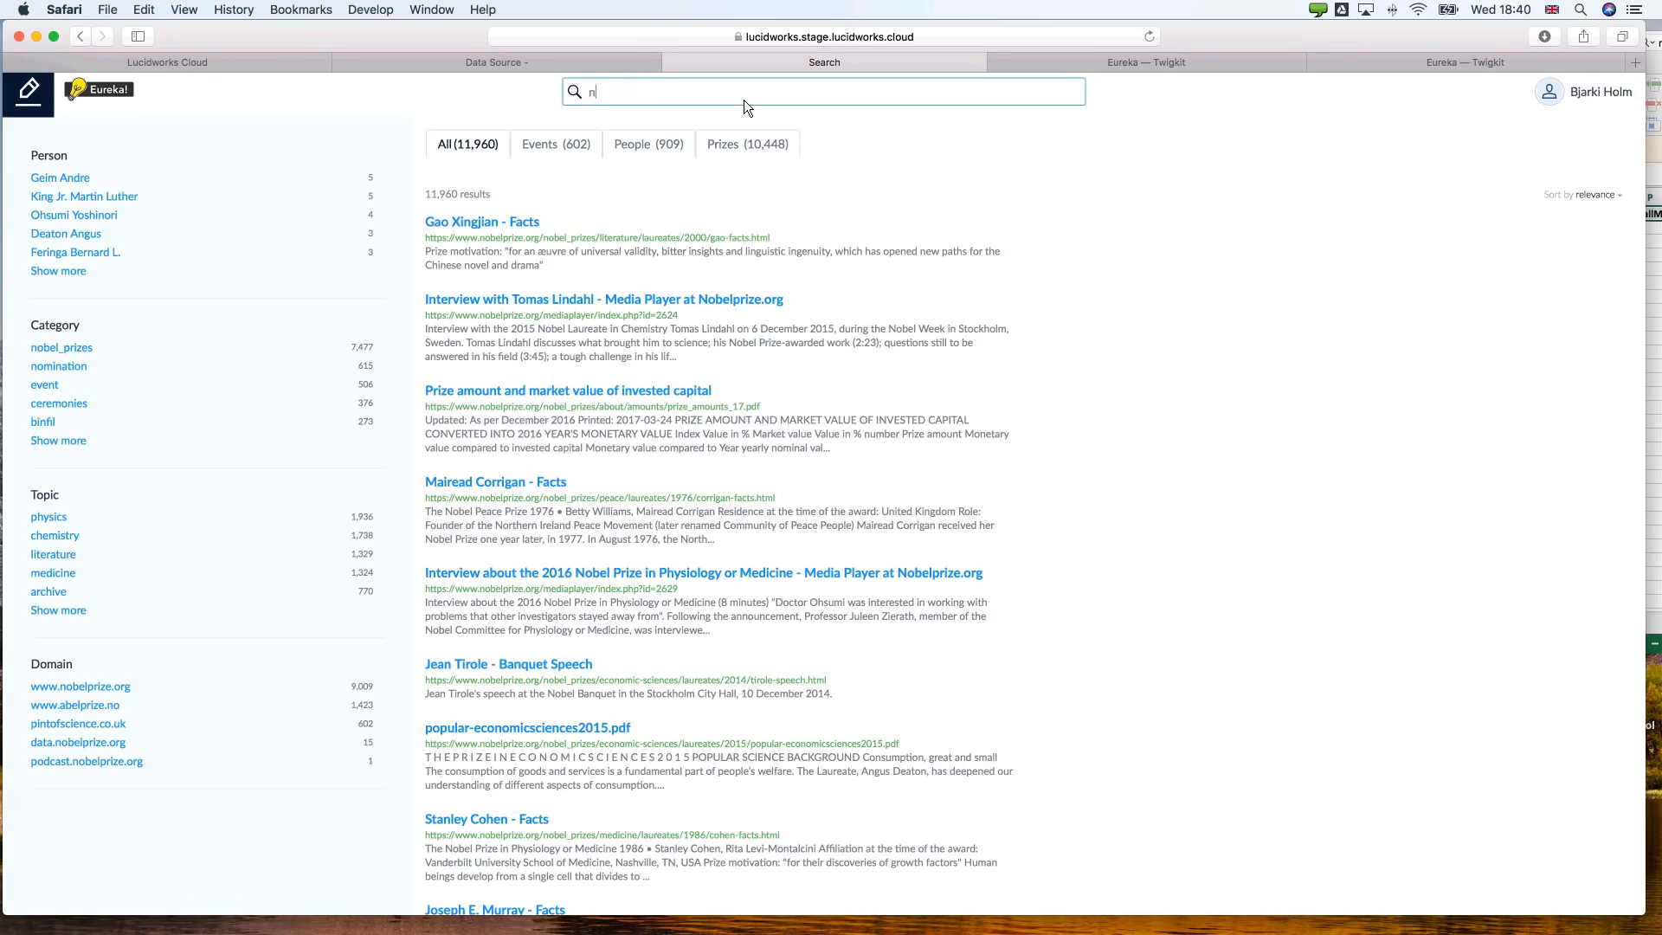
pyautogui.write('ewton')
pyautogui.press('Return')
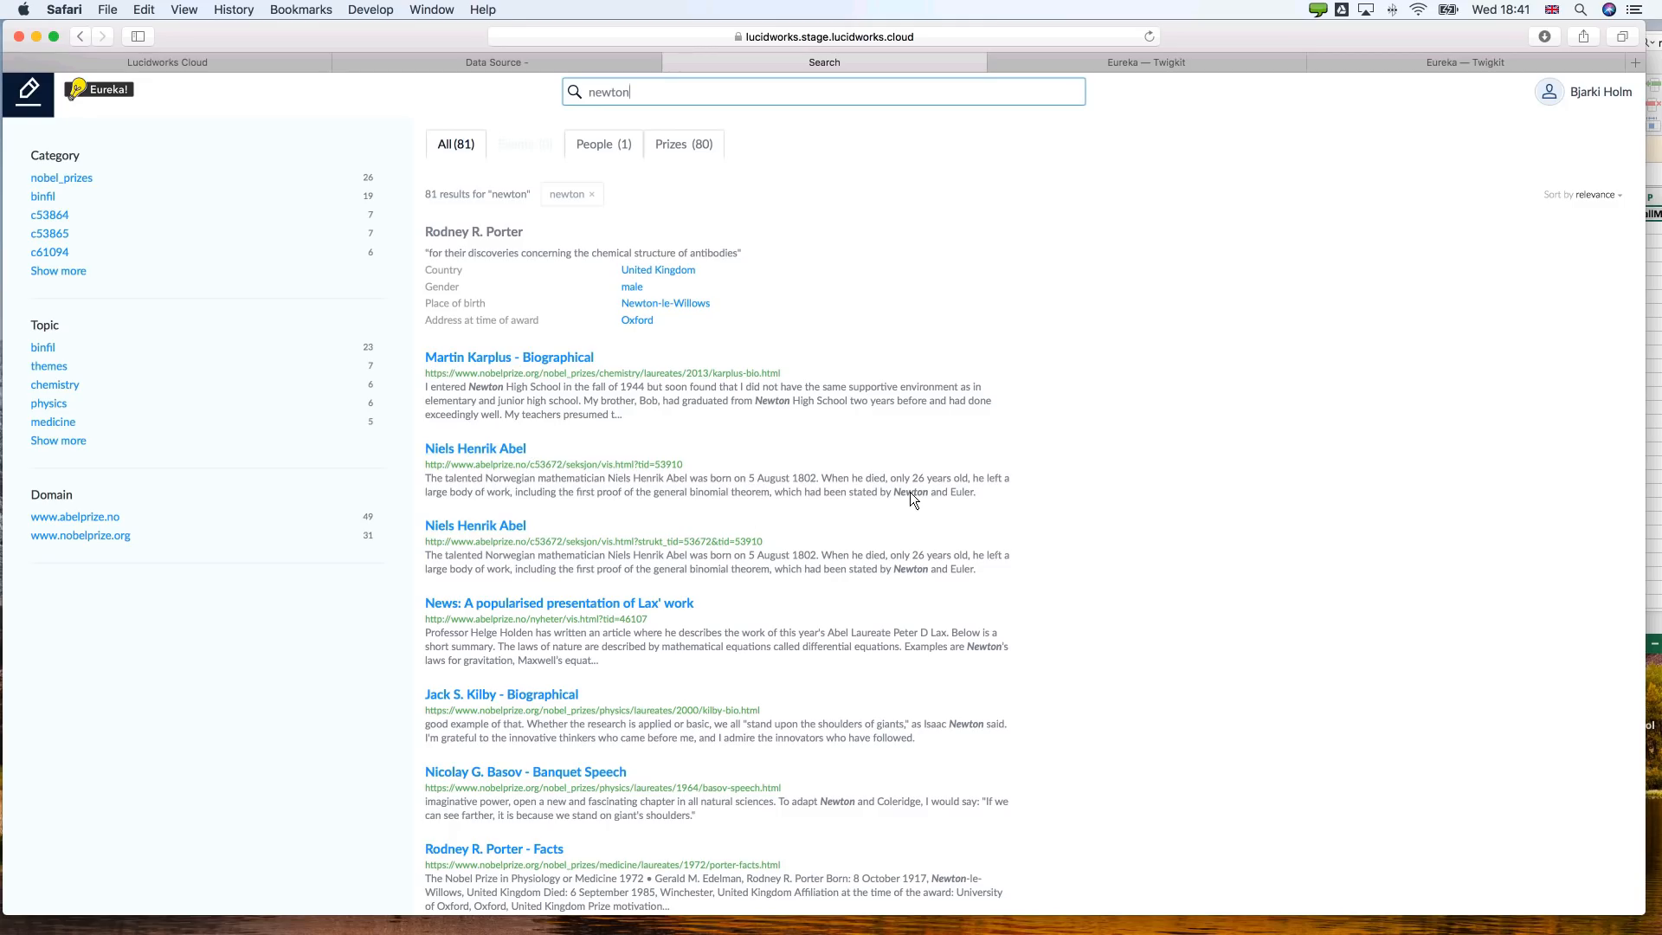
# Switch to Postman and paste the copied API key as the value of the push request's X-API-Key header.
pyautogui.press('super+Tab')
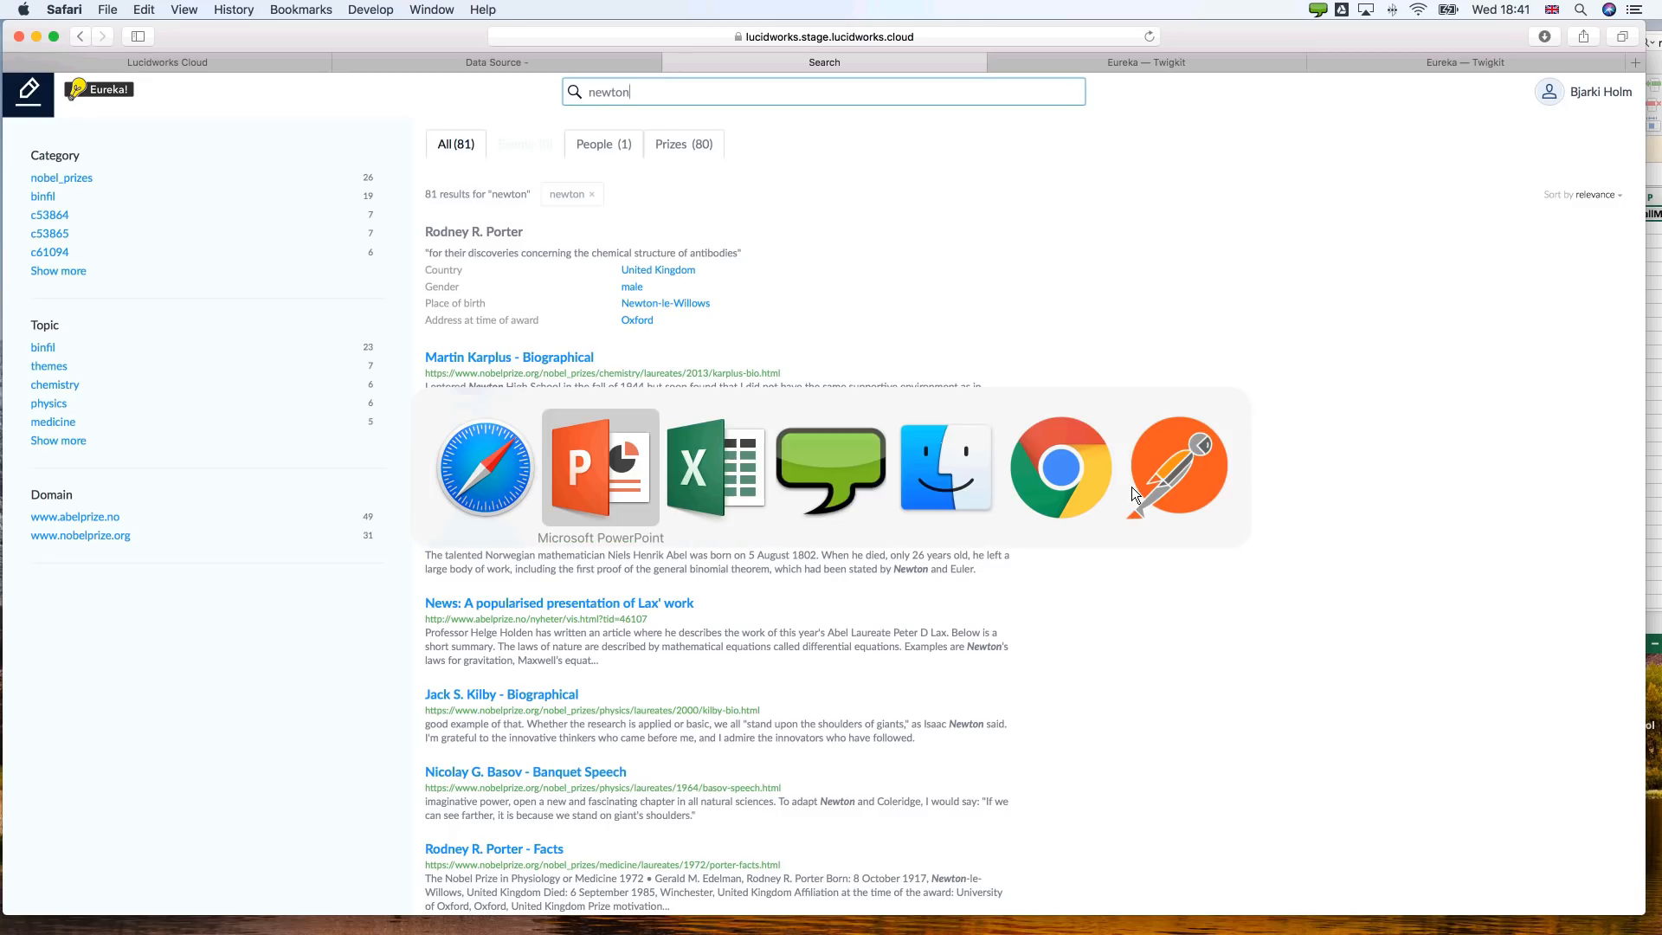
pyautogui.press('super+Tab')
pyautogui.press('super+Tab')
pyautogui.press('super+Tab')
pyautogui.press('super+Tab')
pyautogui.press('super+Tab')
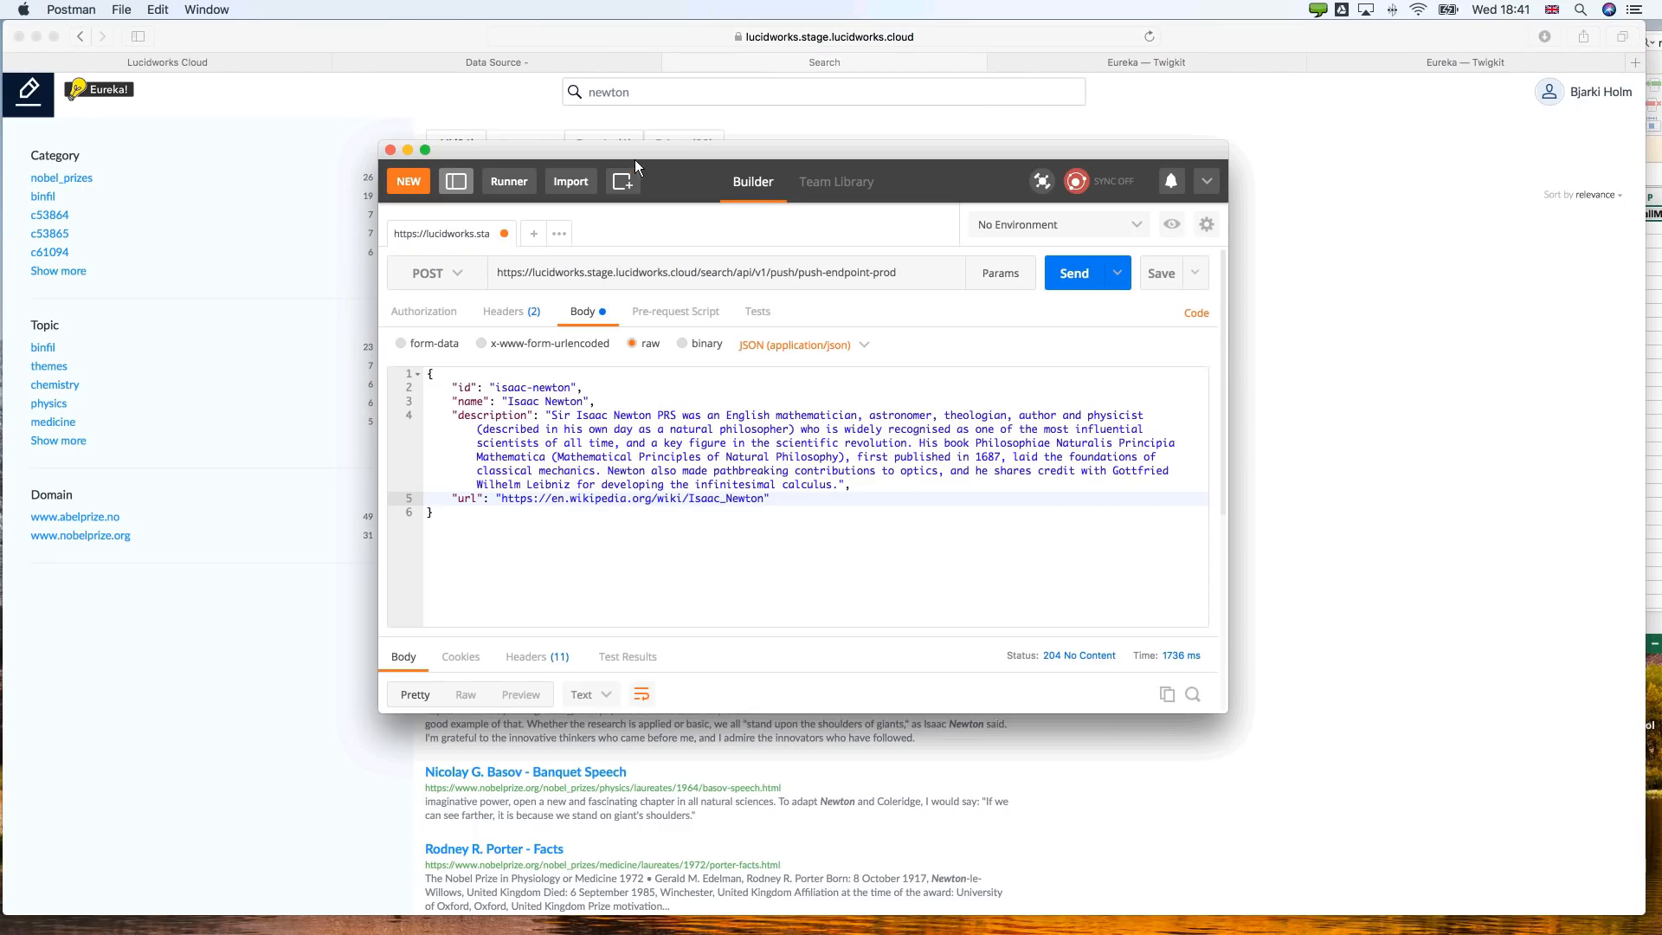
pyautogui.moveTo(630, 152); pyautogui.dragTo(620, 149)
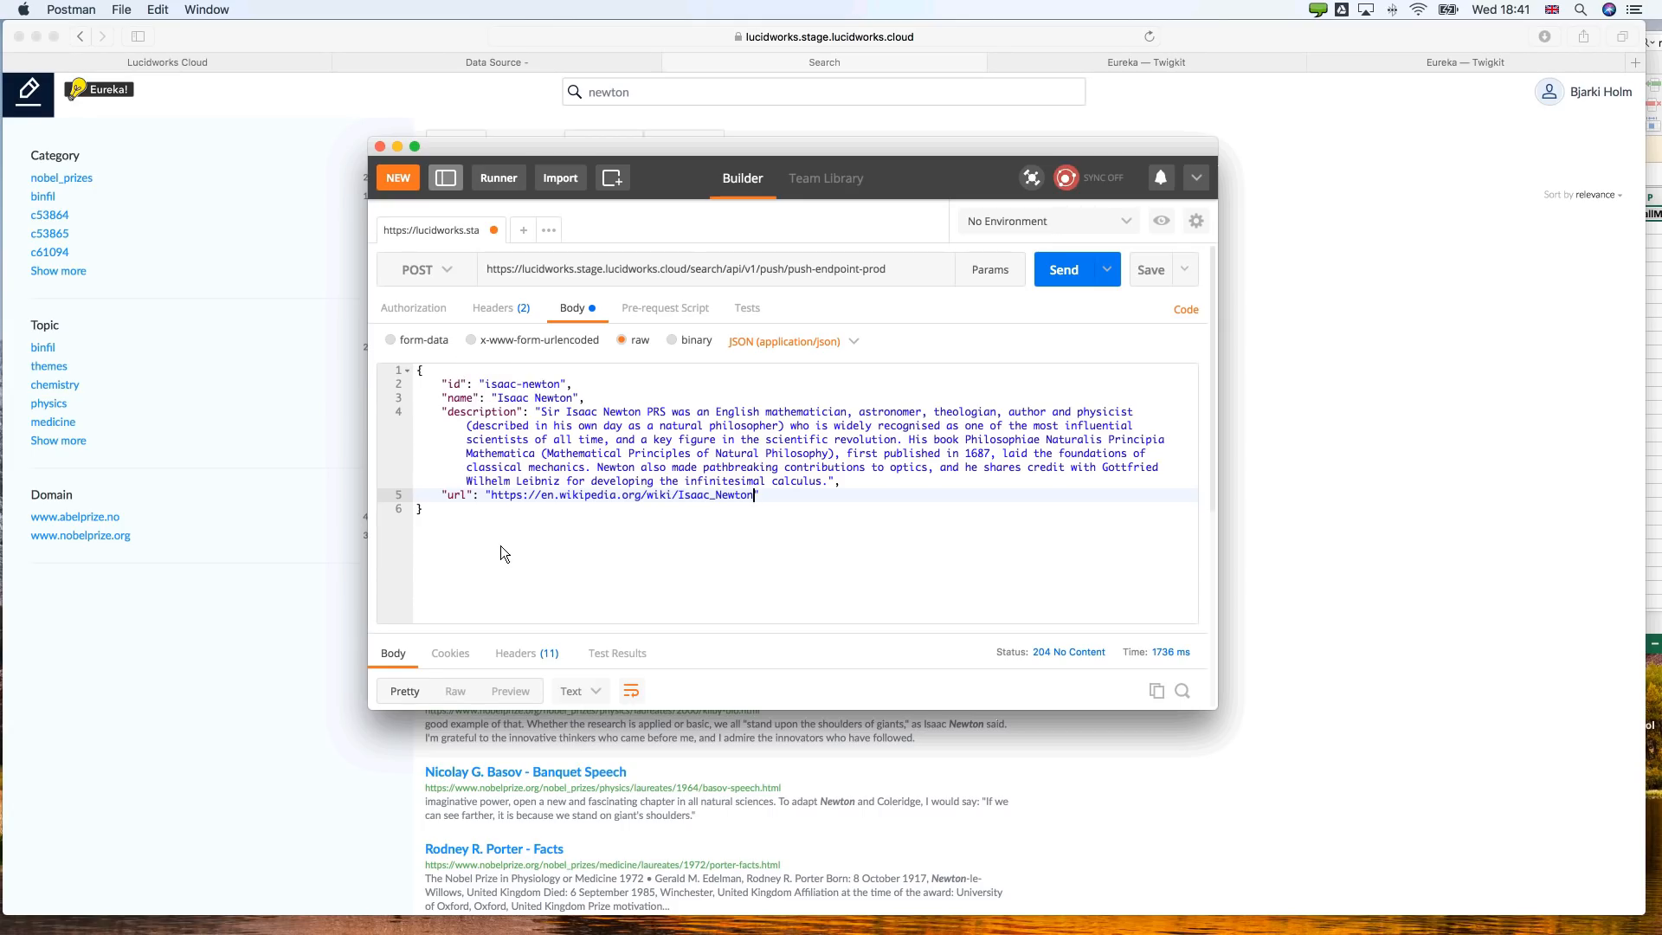
pyautogui.click(506, 305)
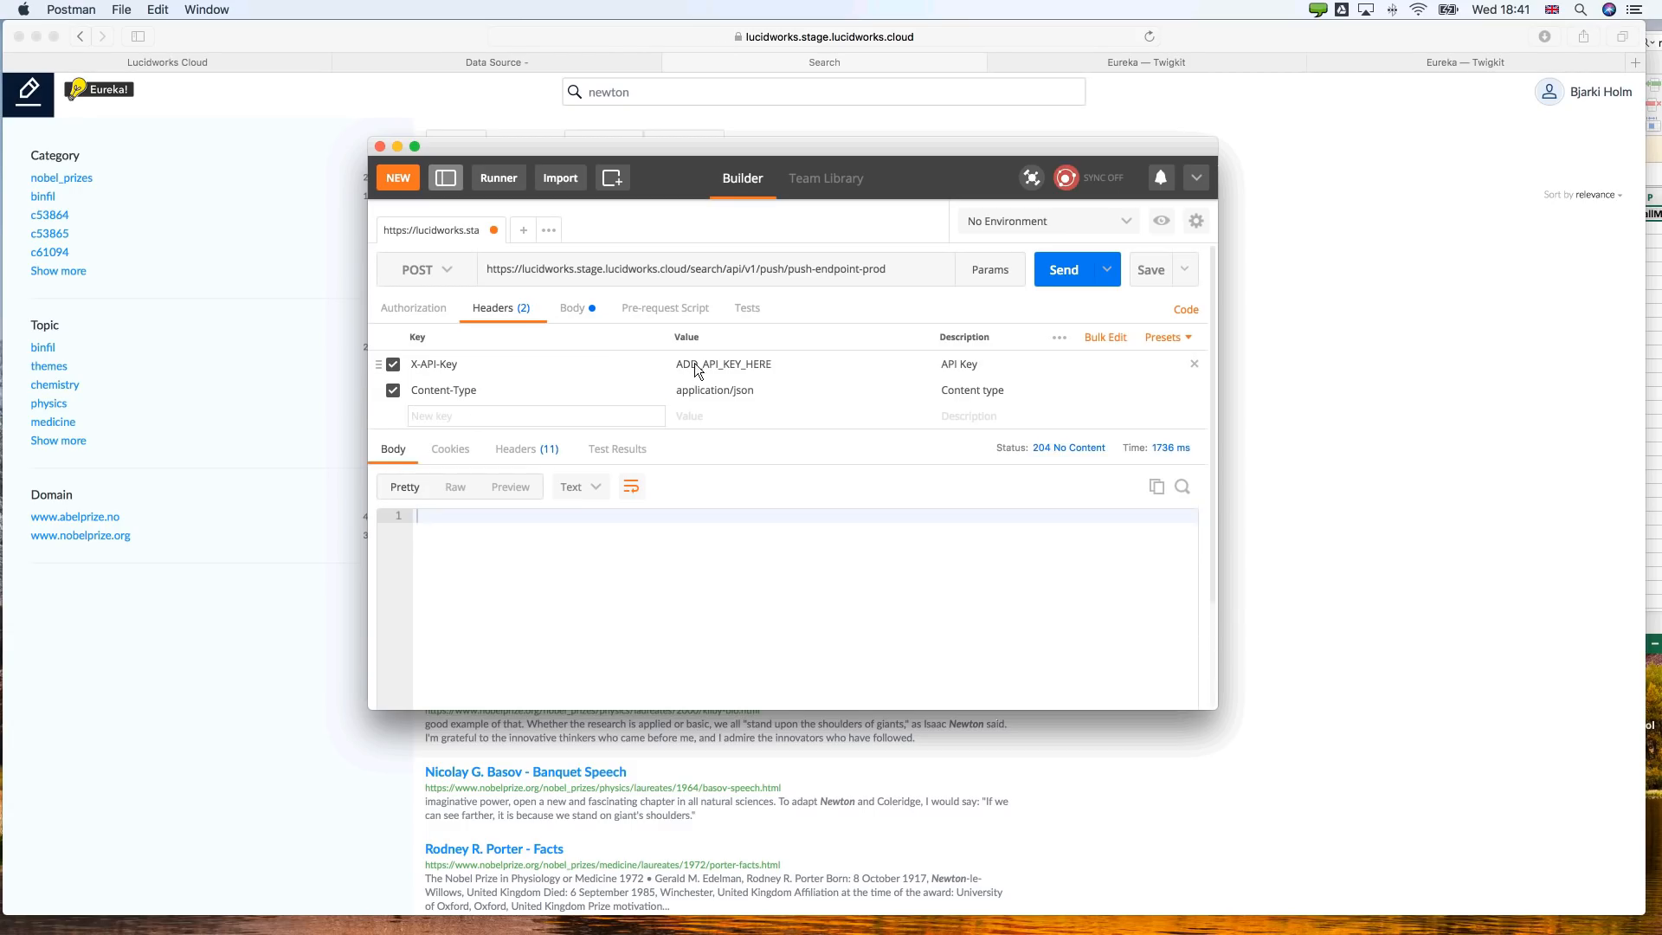
pyautogui.doubleClick(750, 366)
pyautogui.press('super+v')
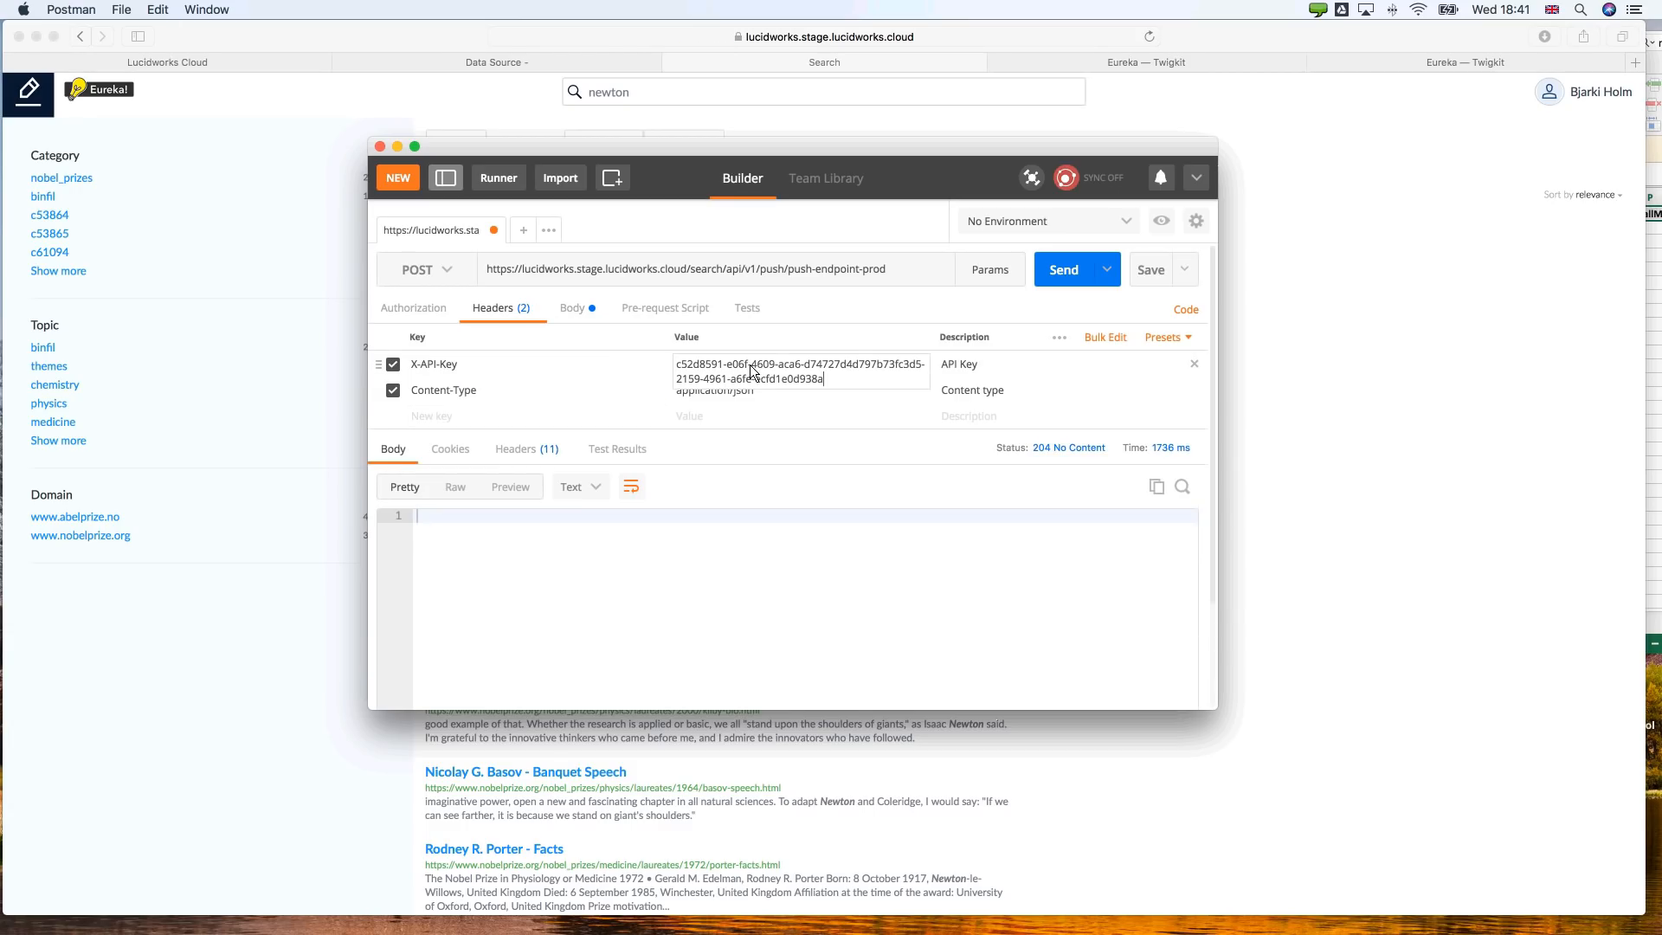
pyautogui.click(791, 569)
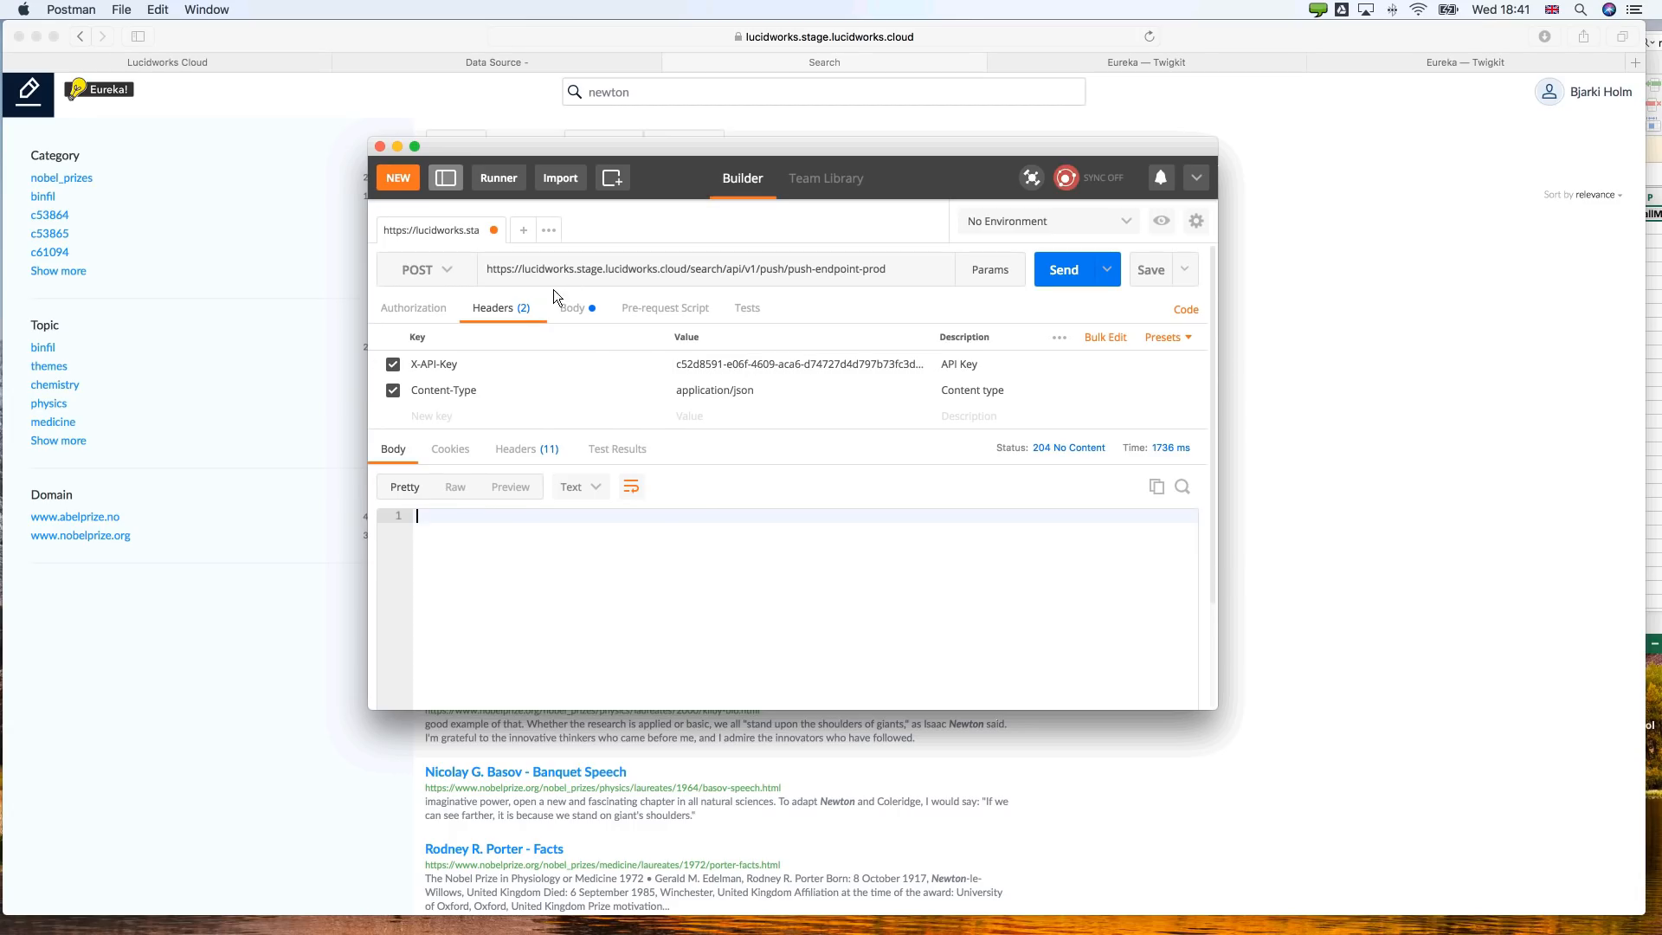
# Send the POST request with the Isaac Newton JSON record to the push endpoint, and return to Safari.
pyautogui.click(567, 308)
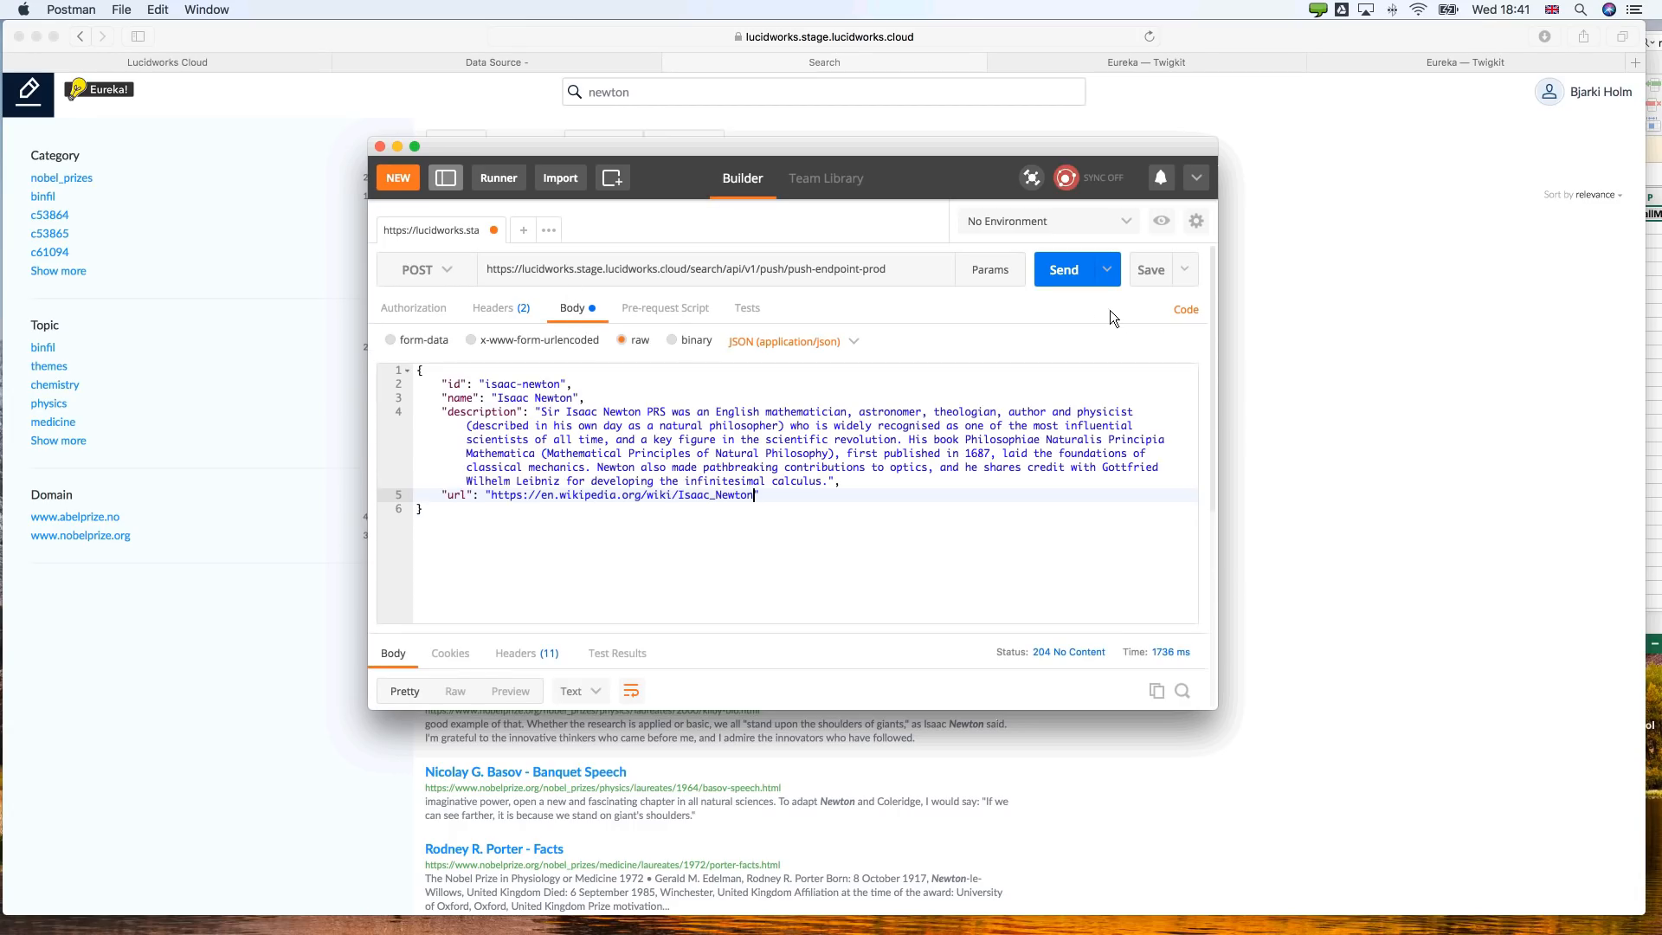
pyautogui.click(1084, 273)
pyautogui.click(272, 606)
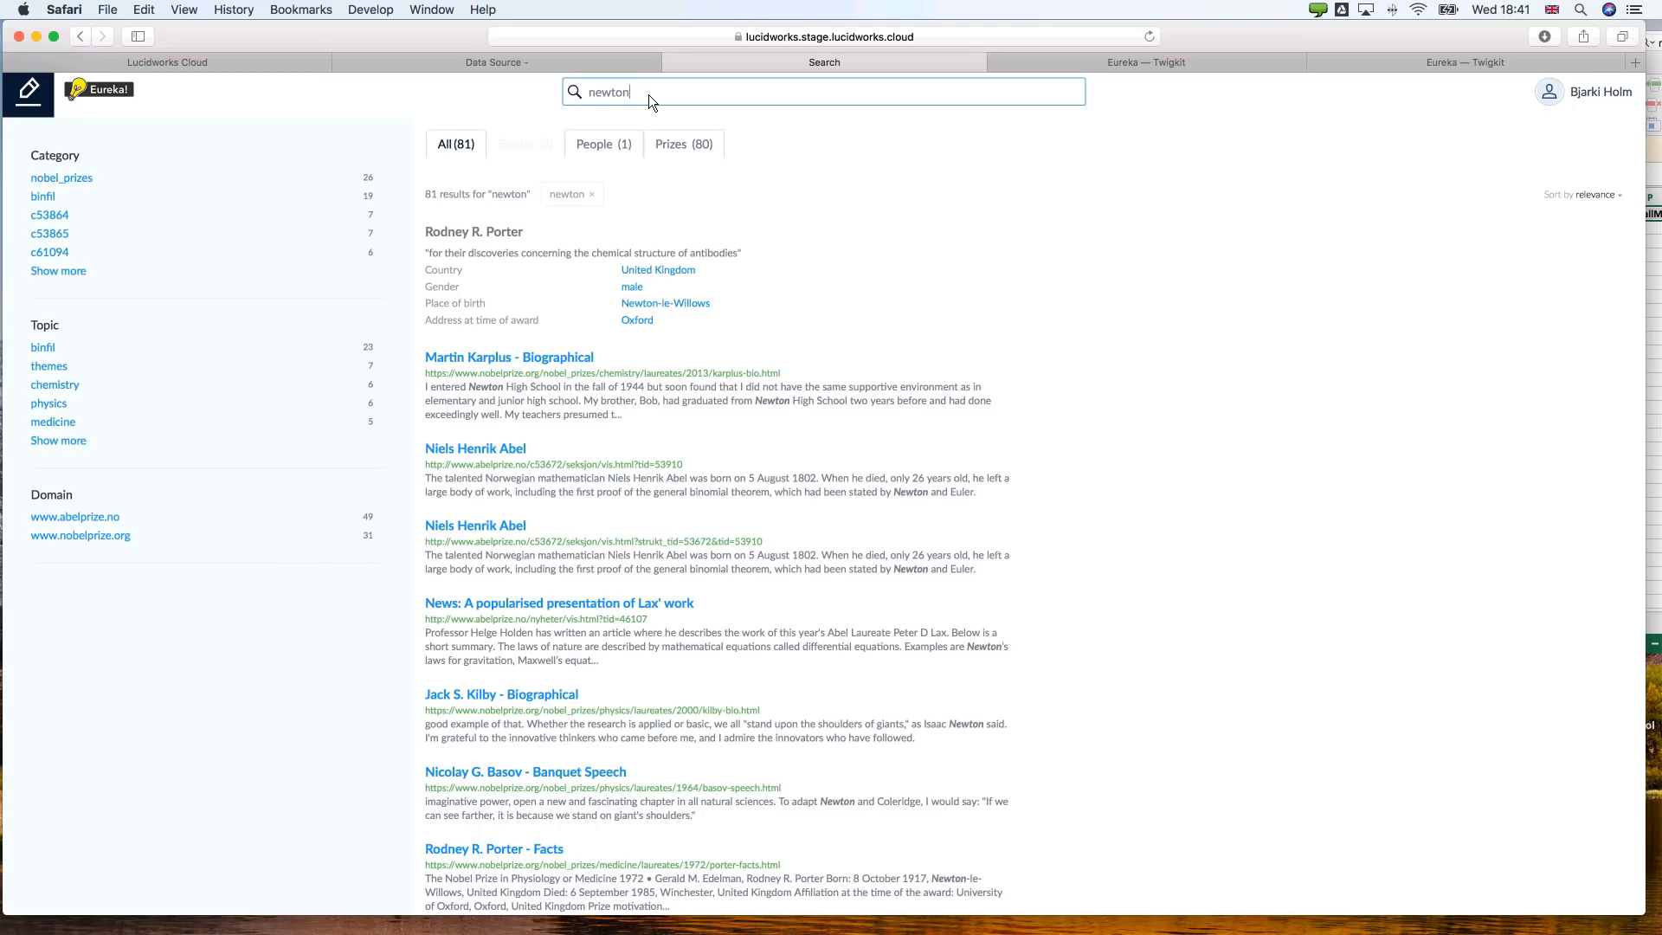
# Repeat the "newton" search on the Eureka search page and check its results and suggestions for the pushed record.
pyautogui.press('super+a')
pyautogui.write('new')
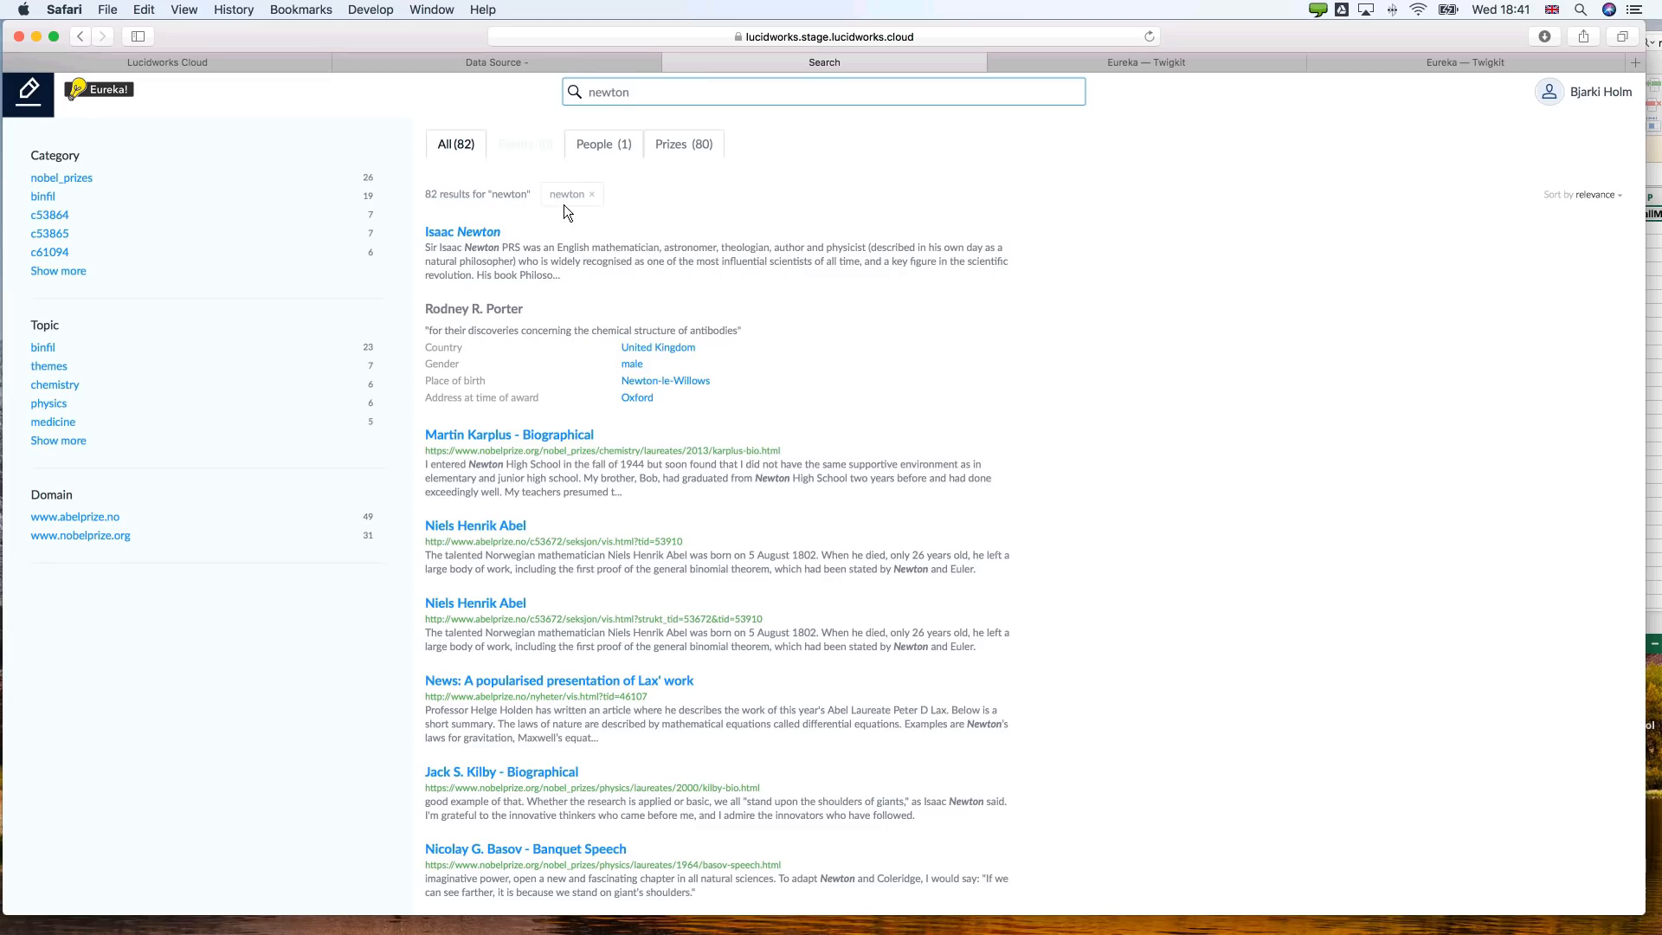
pyautogui.click(628, 100)
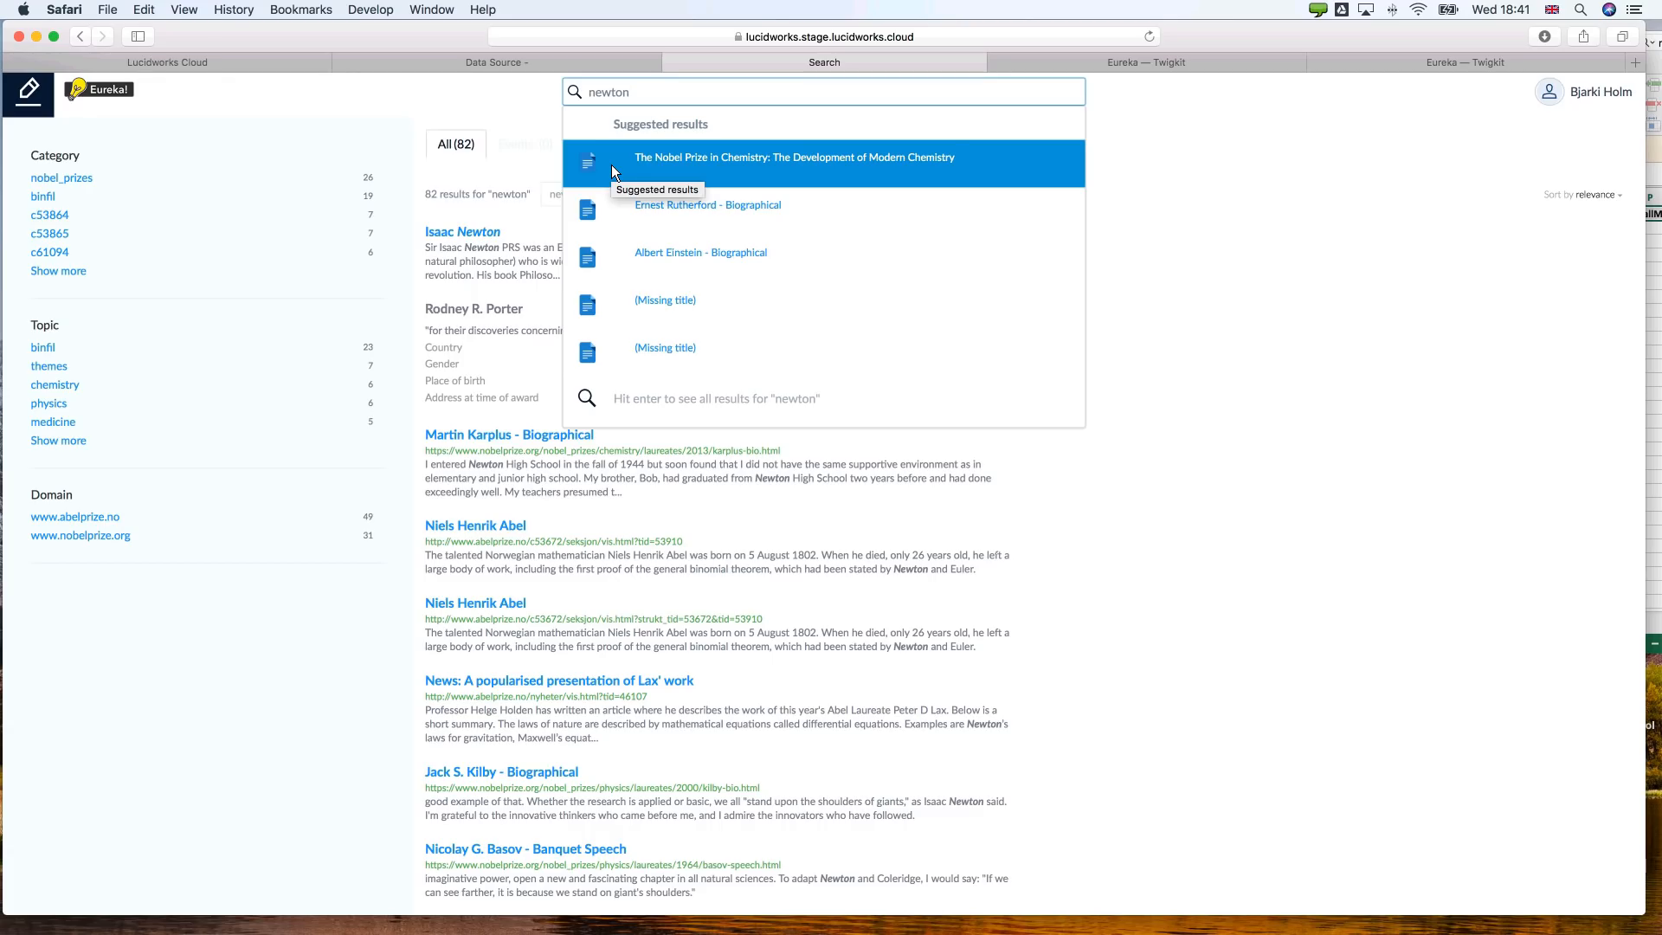
pyautogui.press('Escape')
pyautogui.doubleClick(663, 97)
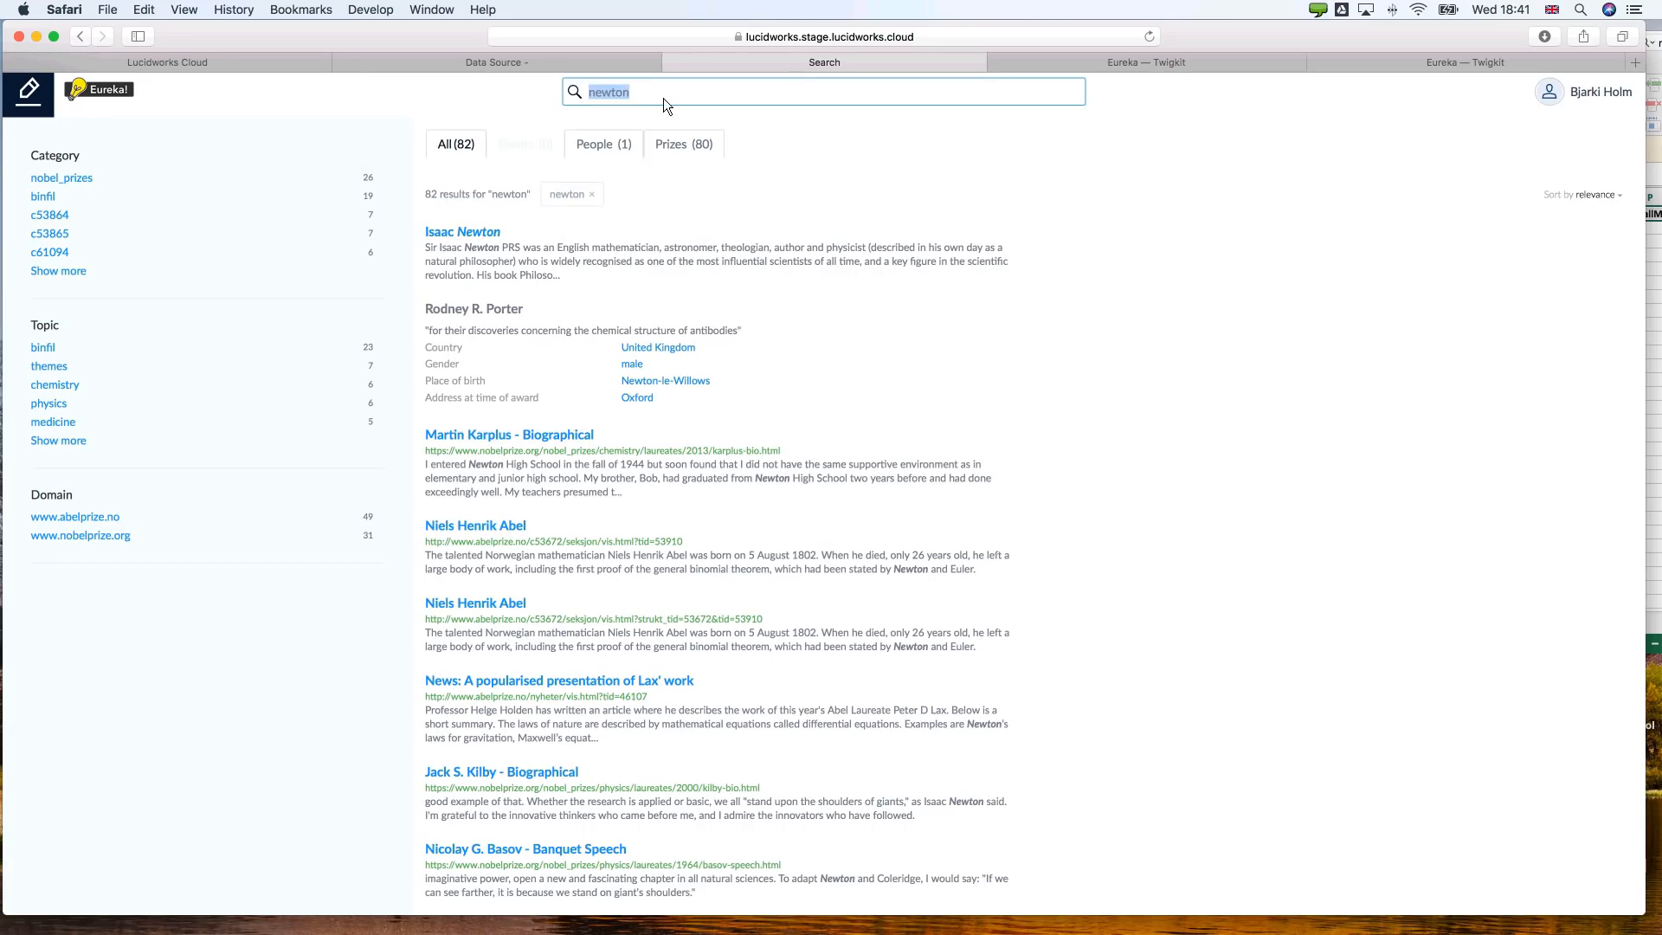
pyautogui.write('new')
pyautogui.press('Return')
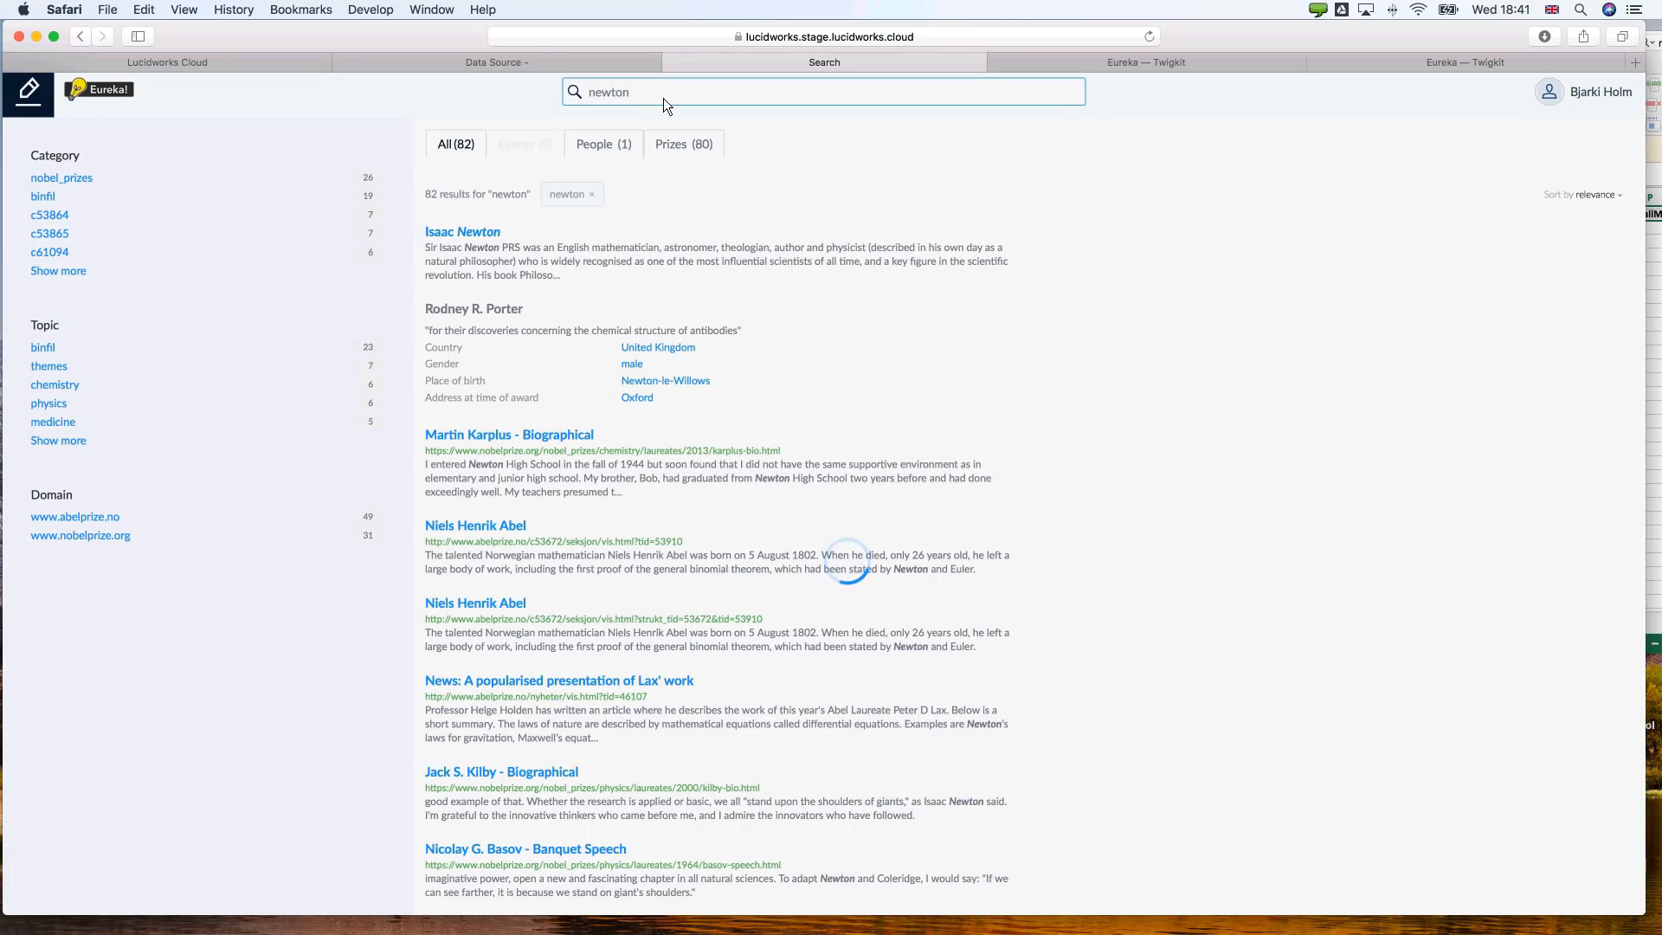
pyautogui.doubleClick(663, 97)
pyautogui.write('new')
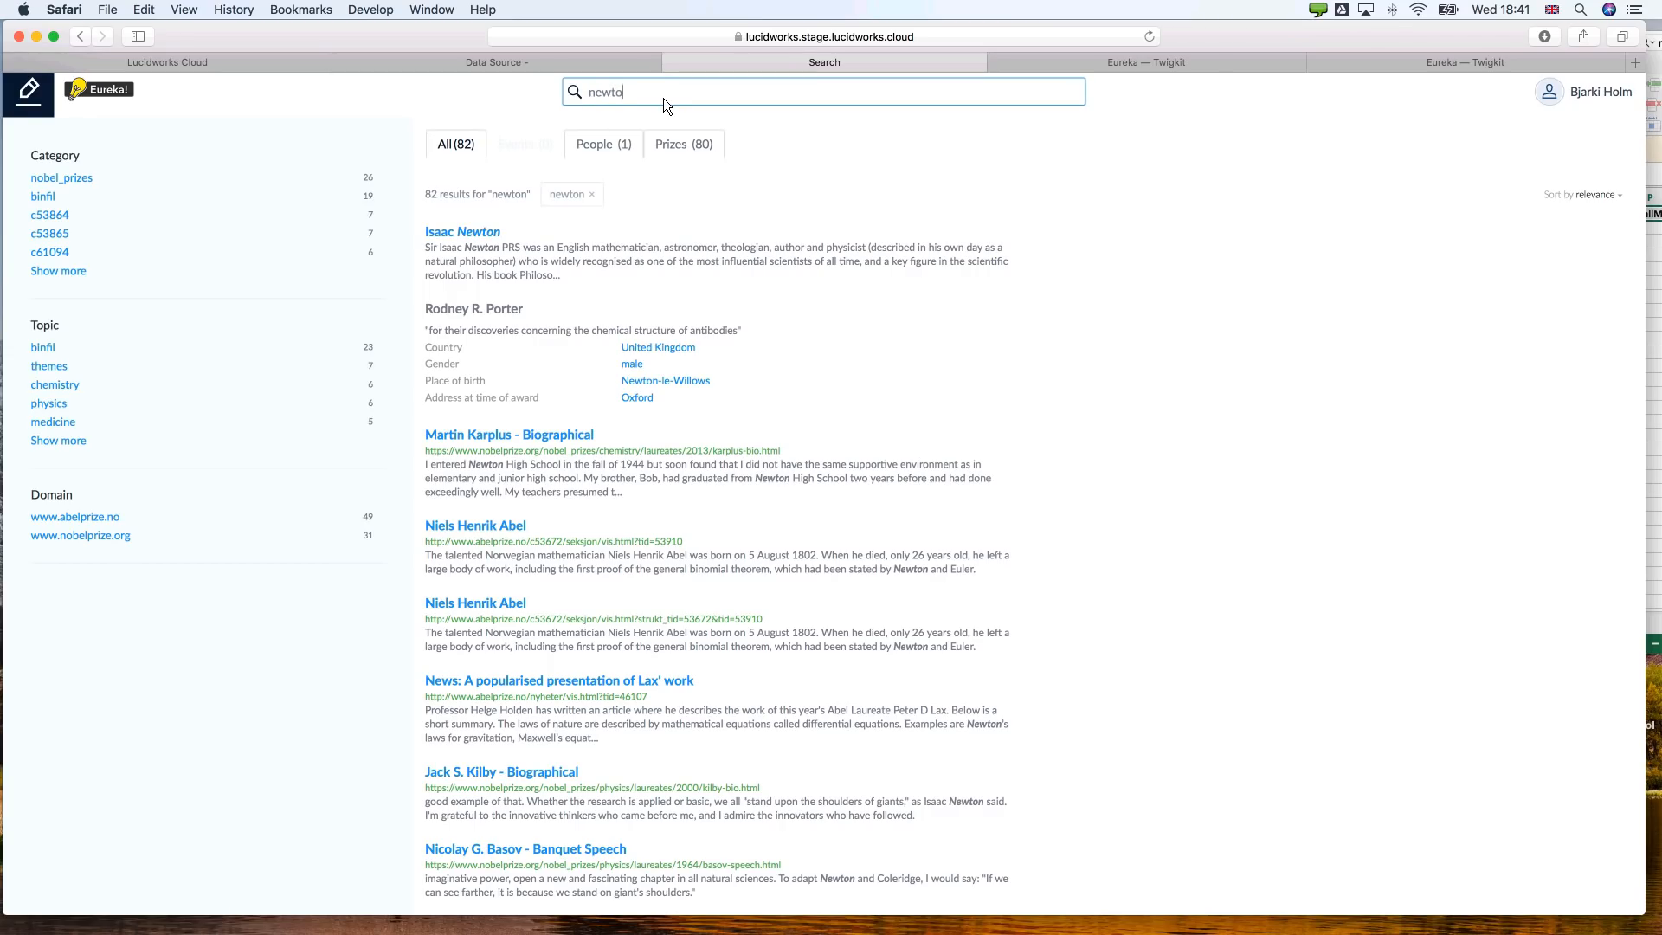
pyautogui.press('super+a')
pyautogui.write('newton')
pyautogui.press('Return')
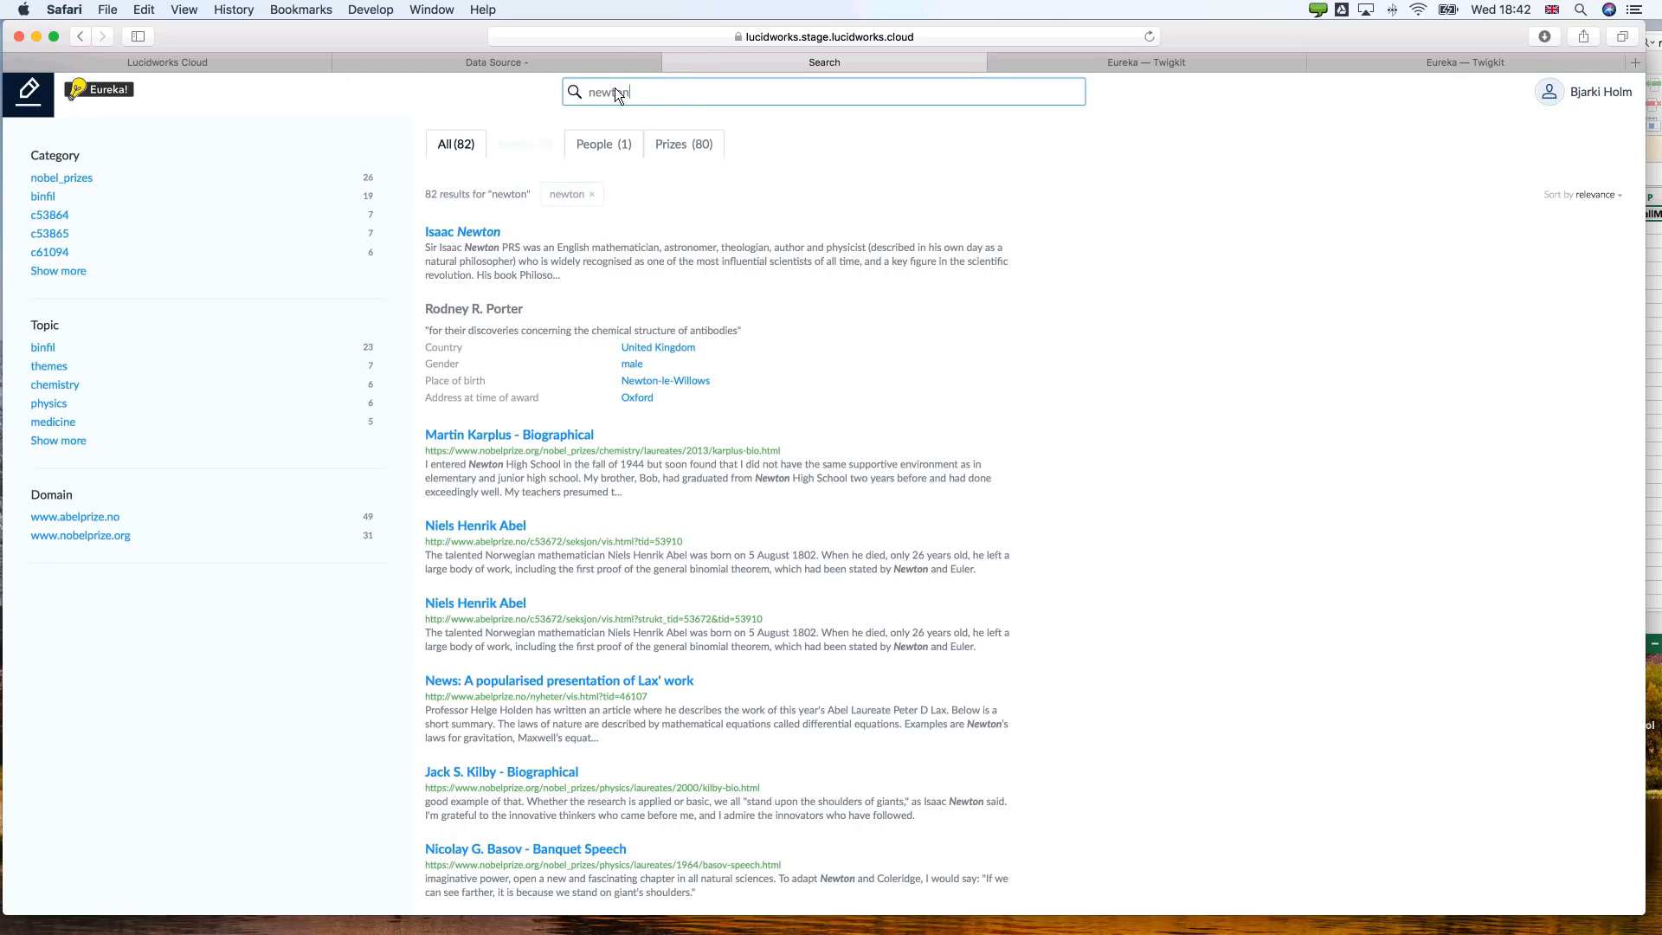